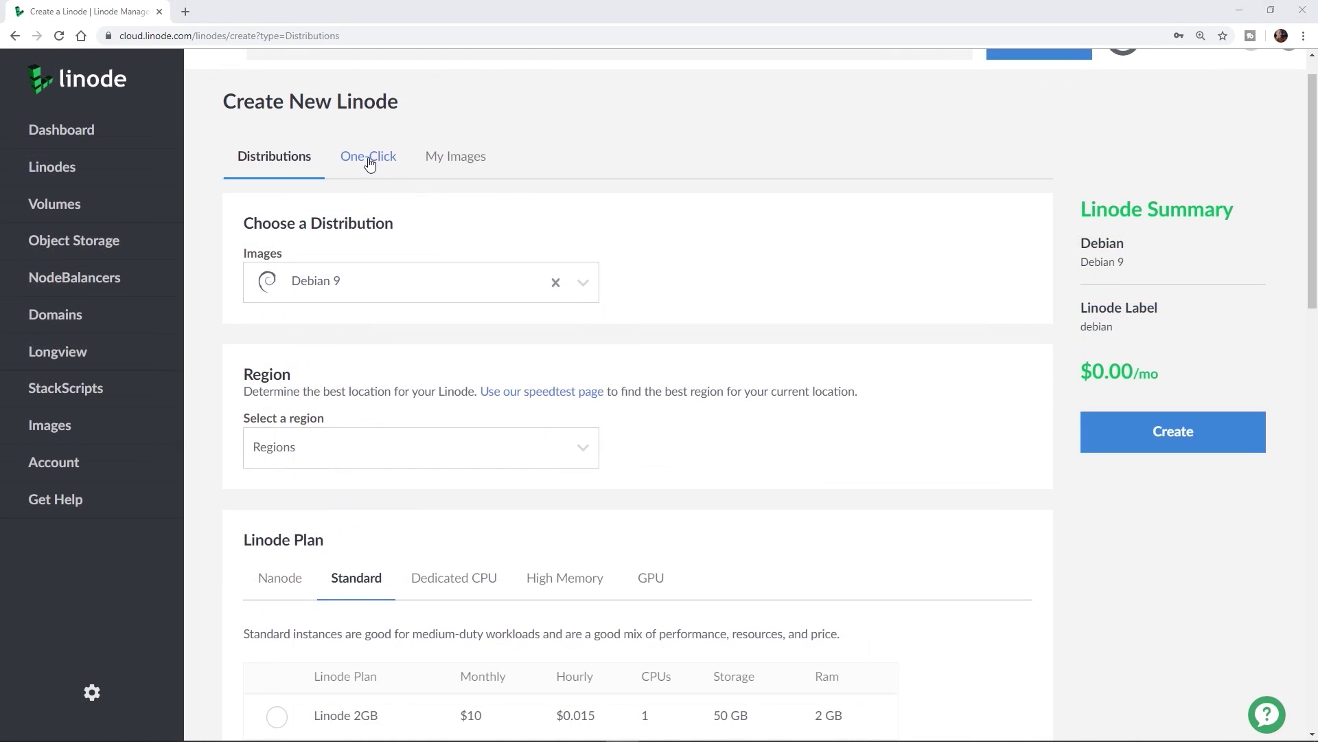
- Show the One-Click app choices for the new Debian 9 Linode, then scroll the cPanel demo dashboard
left_click(369, 162)
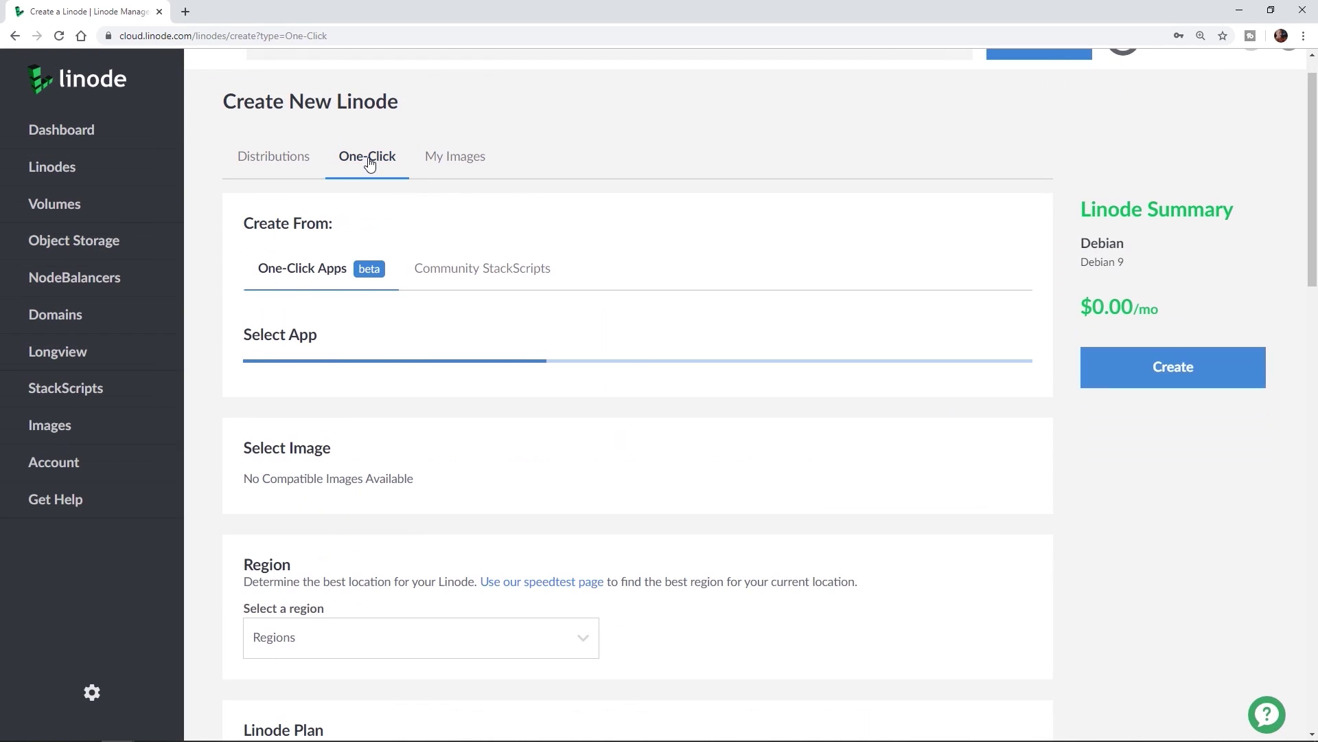
scroll(365, 400, "down", 1)
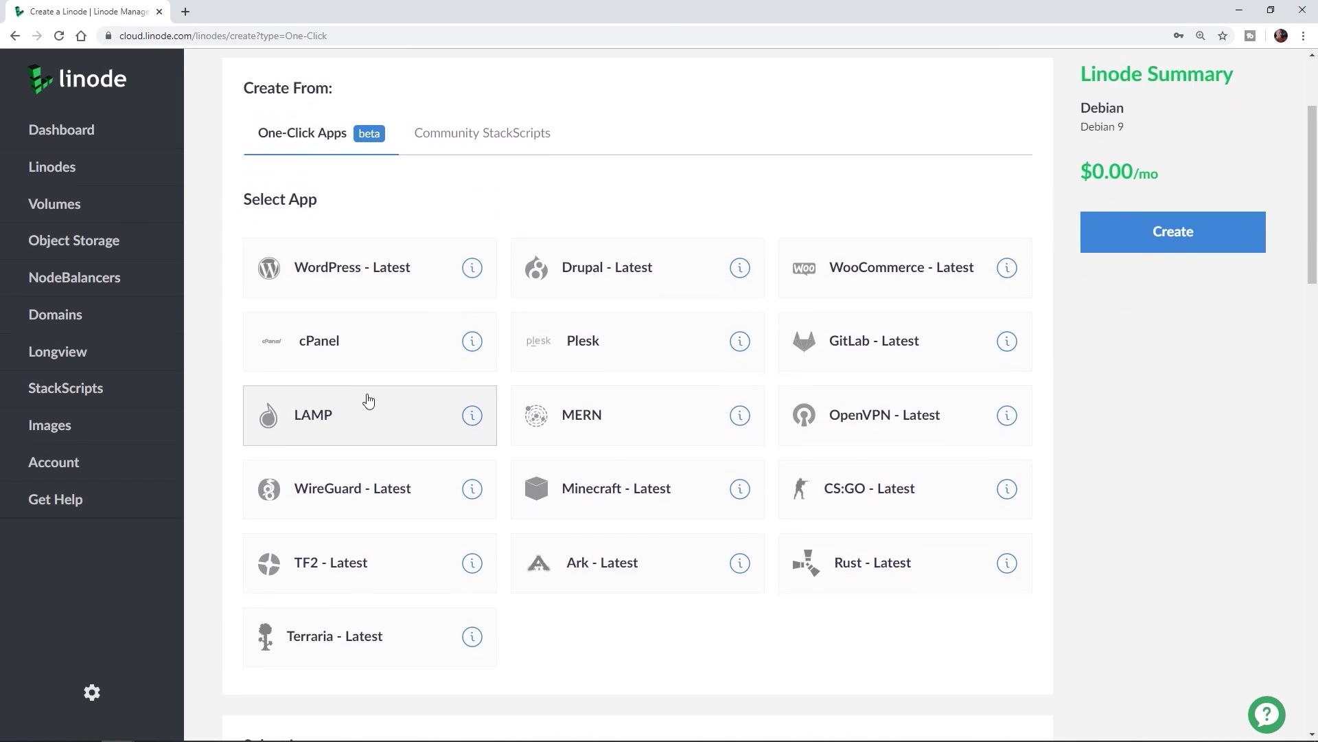
key("ctrl+plus")
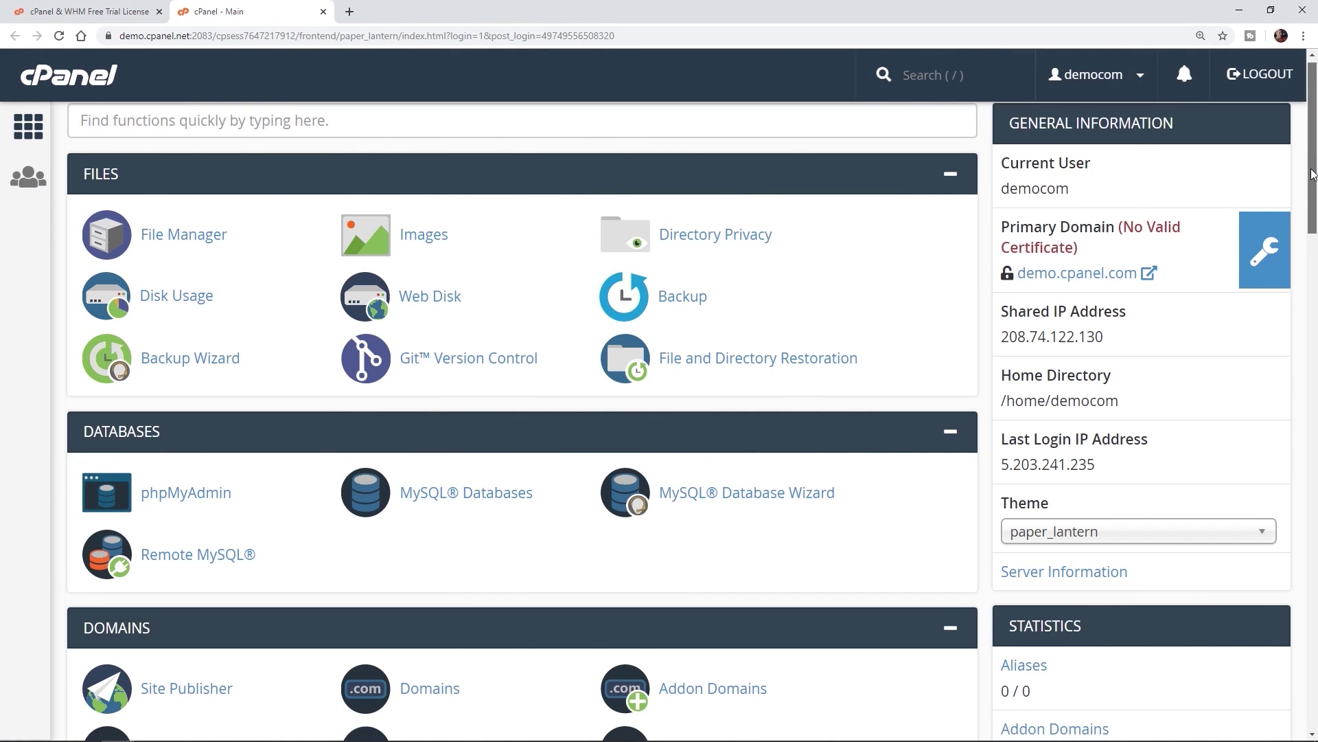
left_click_drag(1312, 175, 1313, 378)
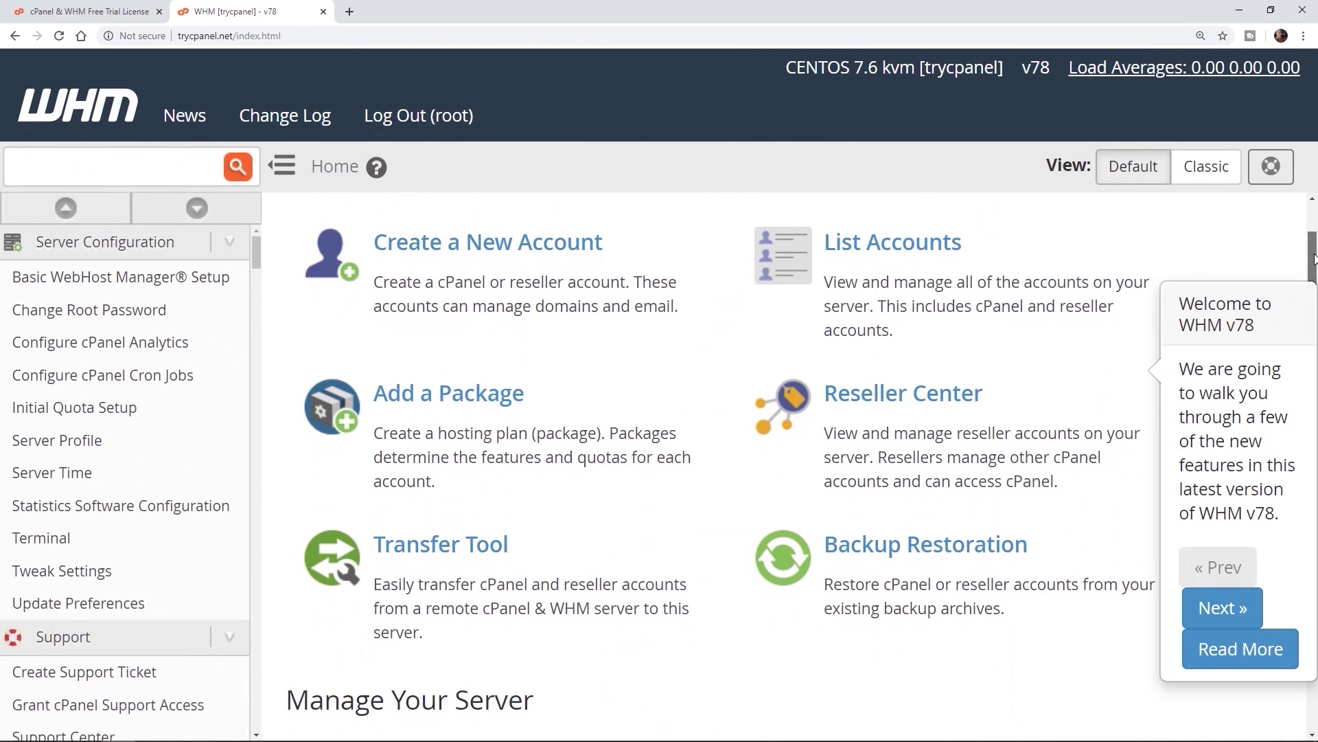
scroll(1314, 258, "down", 5)
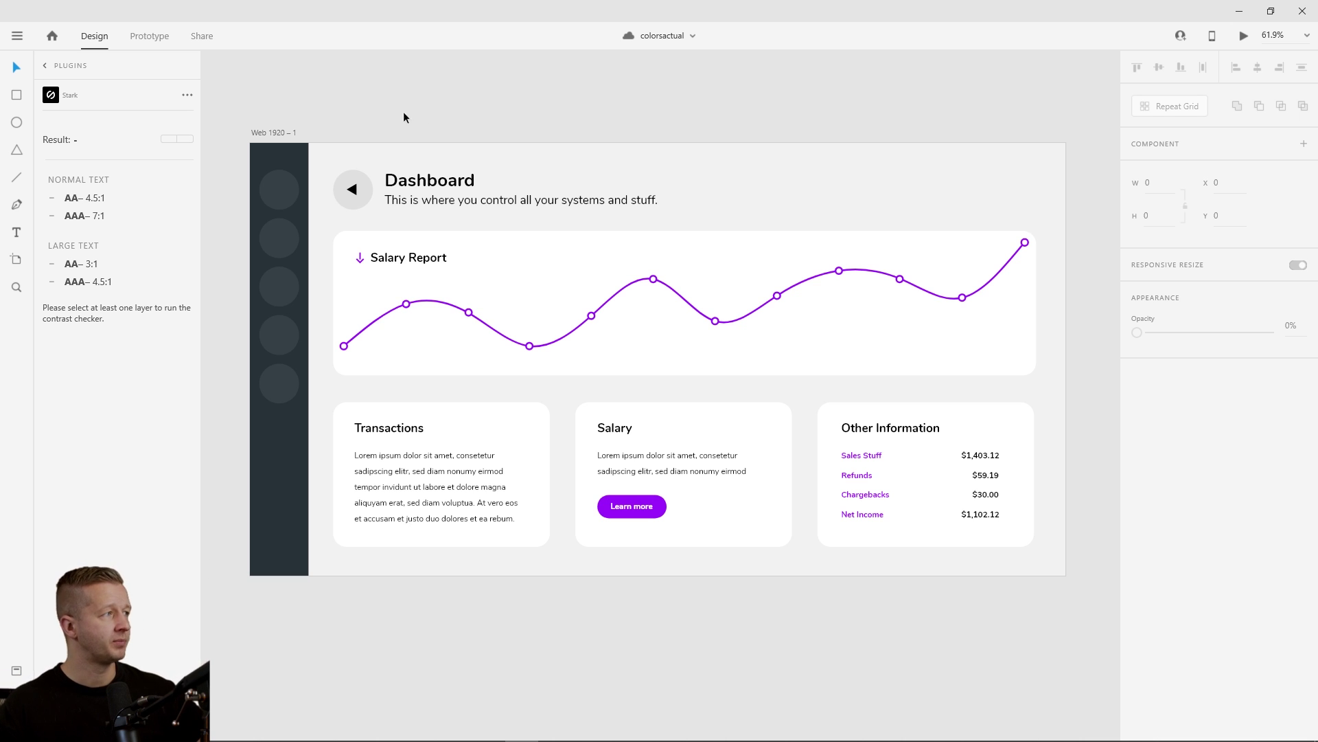
- Duplicate Web 1920 – 1 as Web 1920 – 2, place it right of the original, and save
left_click(289, 133)
key("ctrl+d")
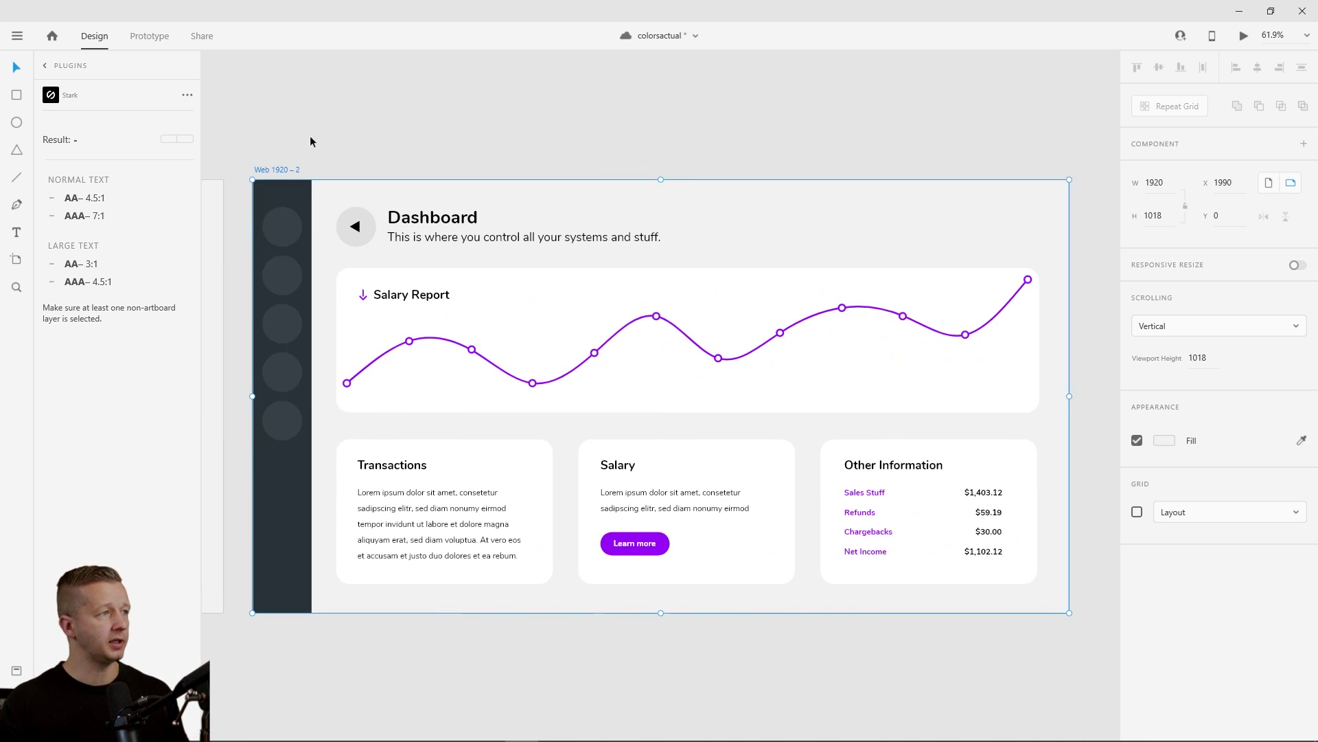
scroll(450, 171, "down", 3)
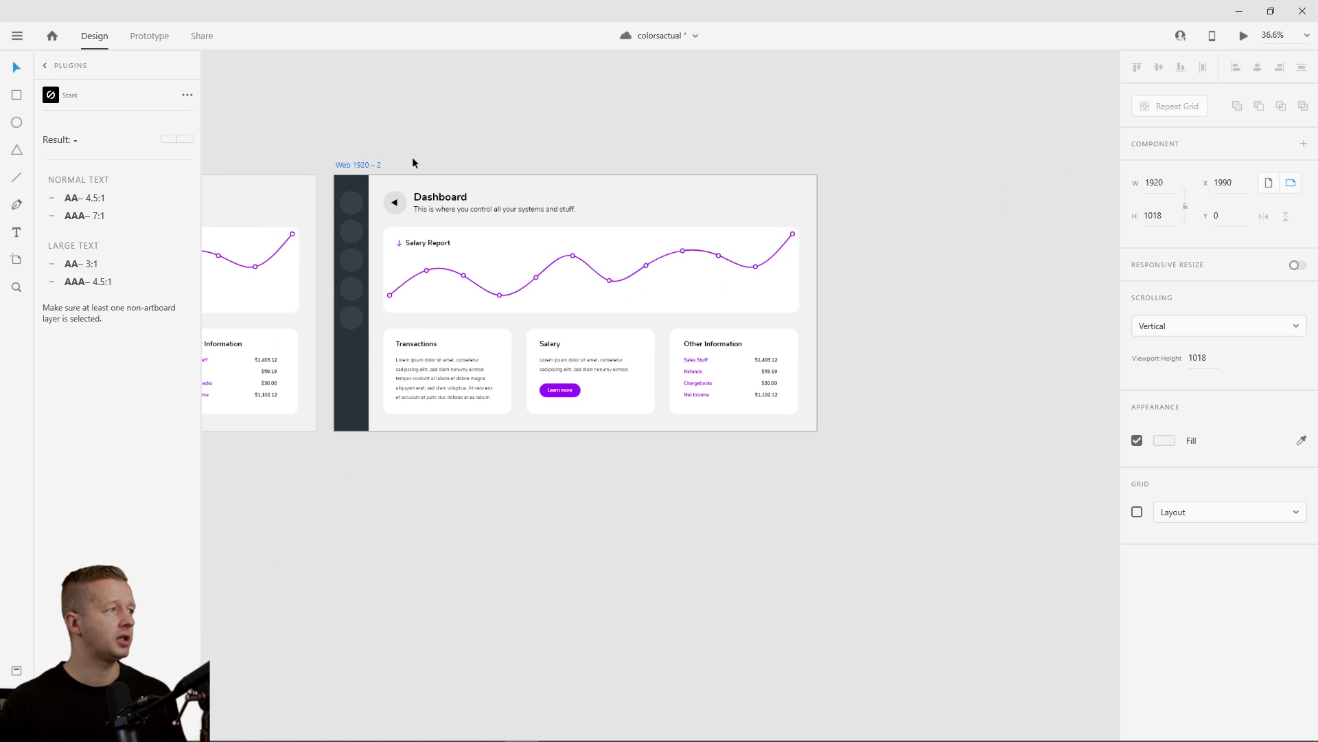
left_click_drag(364, 166, 518, 143)
scroll(462, 147, "up", 3)
left_click(518, 146)
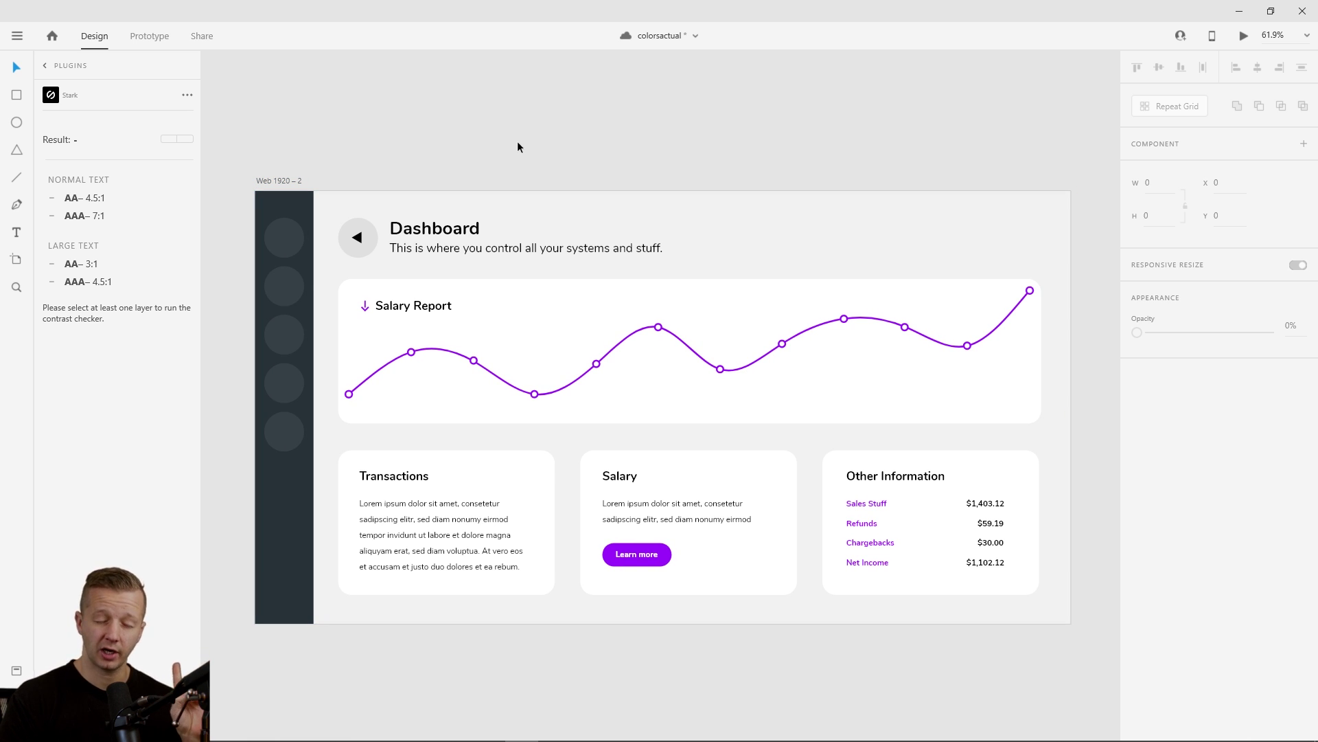
key("ctrl+s")
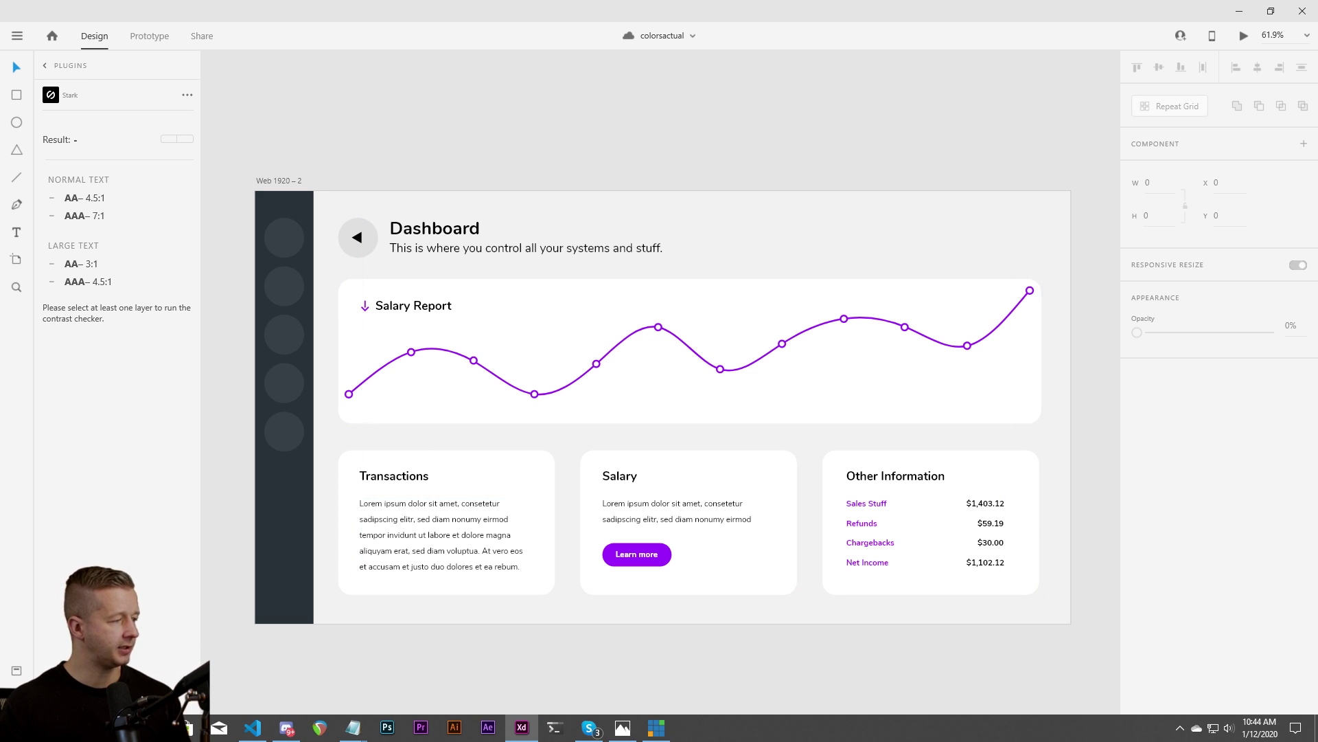
- Copy the pink swatch from Colorsinspo and shrink the browser to a small window on the right
left_click(319, 727)
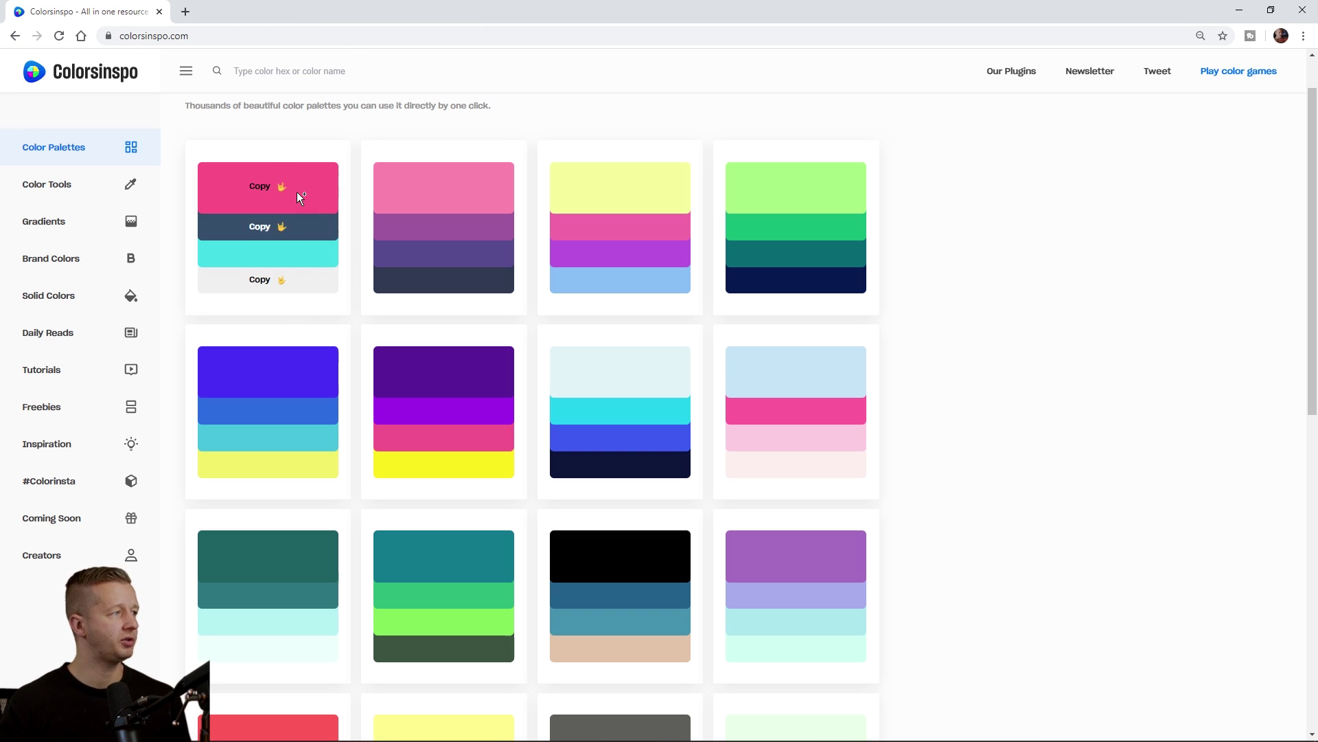
left_click(480, 194)
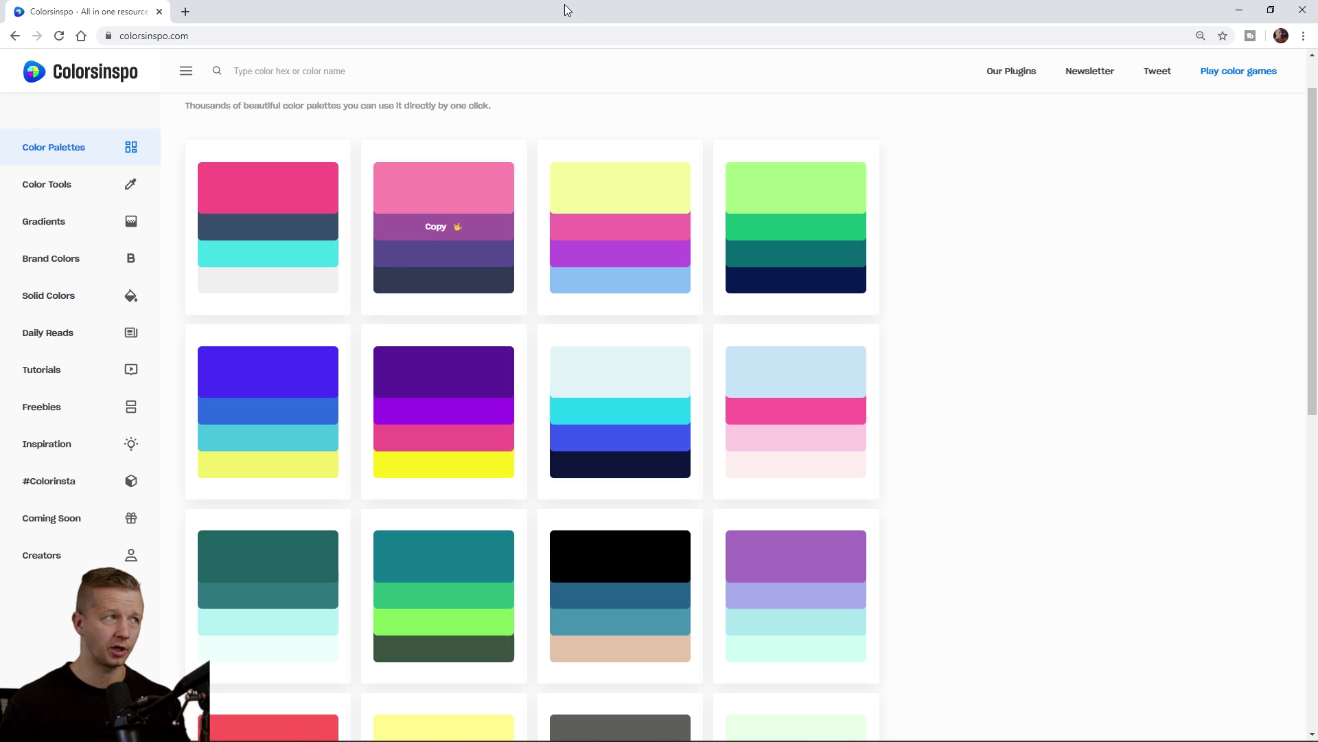
double_click(549, 13)
left_click_drag(720, 110, 1177, 40)
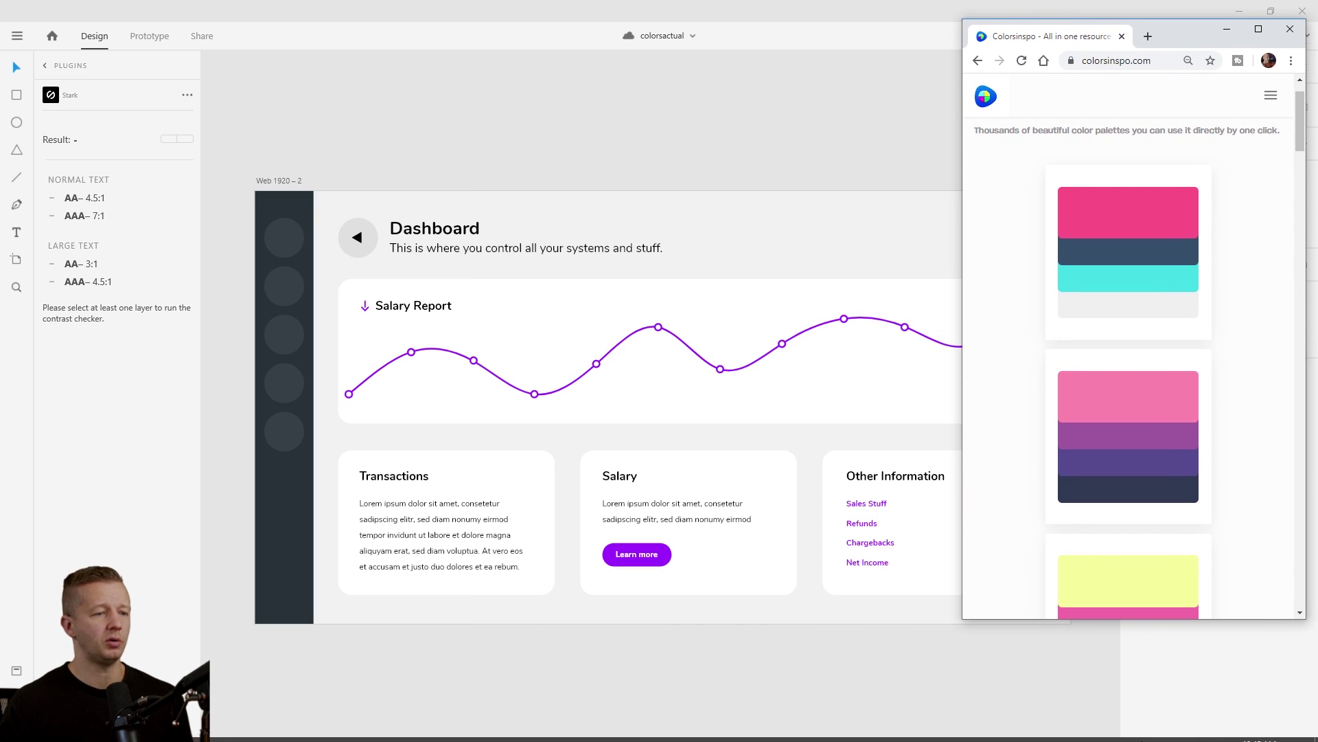
- Pin the browser window always on top with DeskPins beside the XD dashboard
left_click(1180, 732)
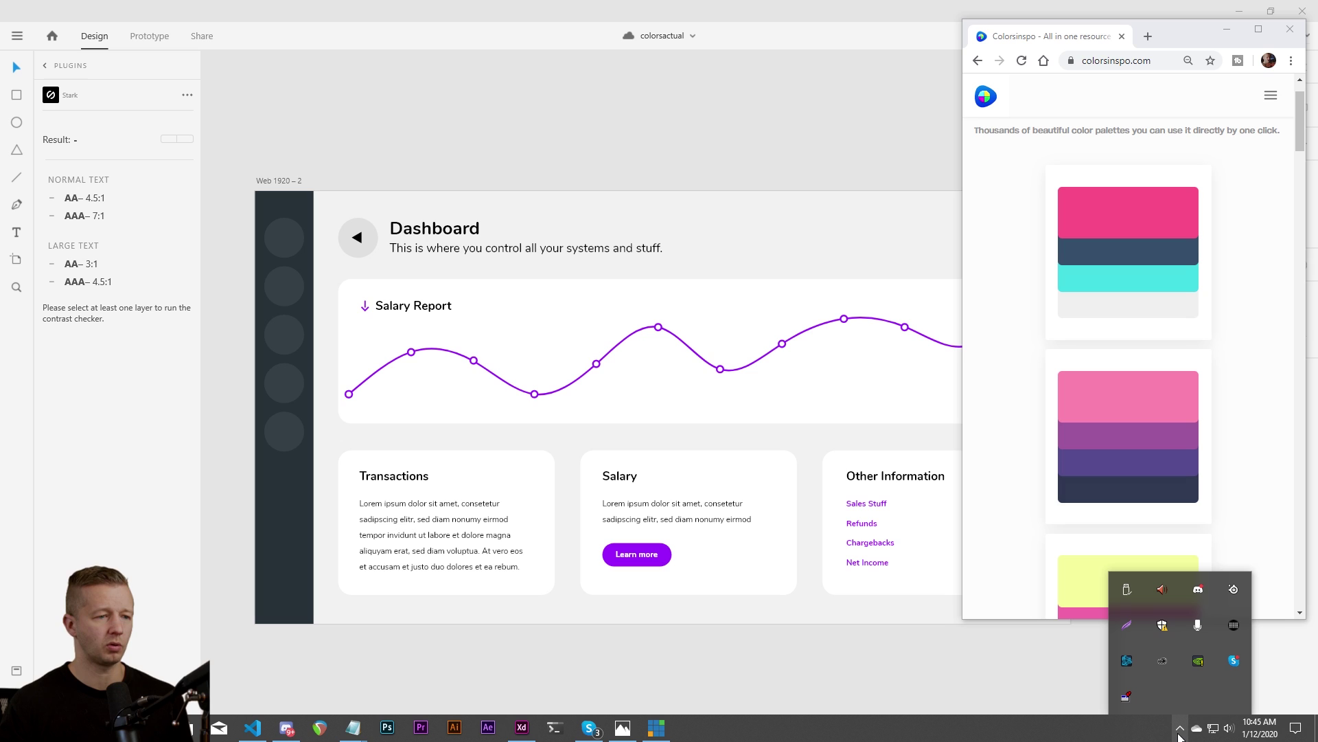
left_click(1126, 696)
left_click(1198, 35)
left_click_drag(1203, 38, 1187, 48)
left_click_drag(772, 136, 645, 103)
left_click(673, 352)
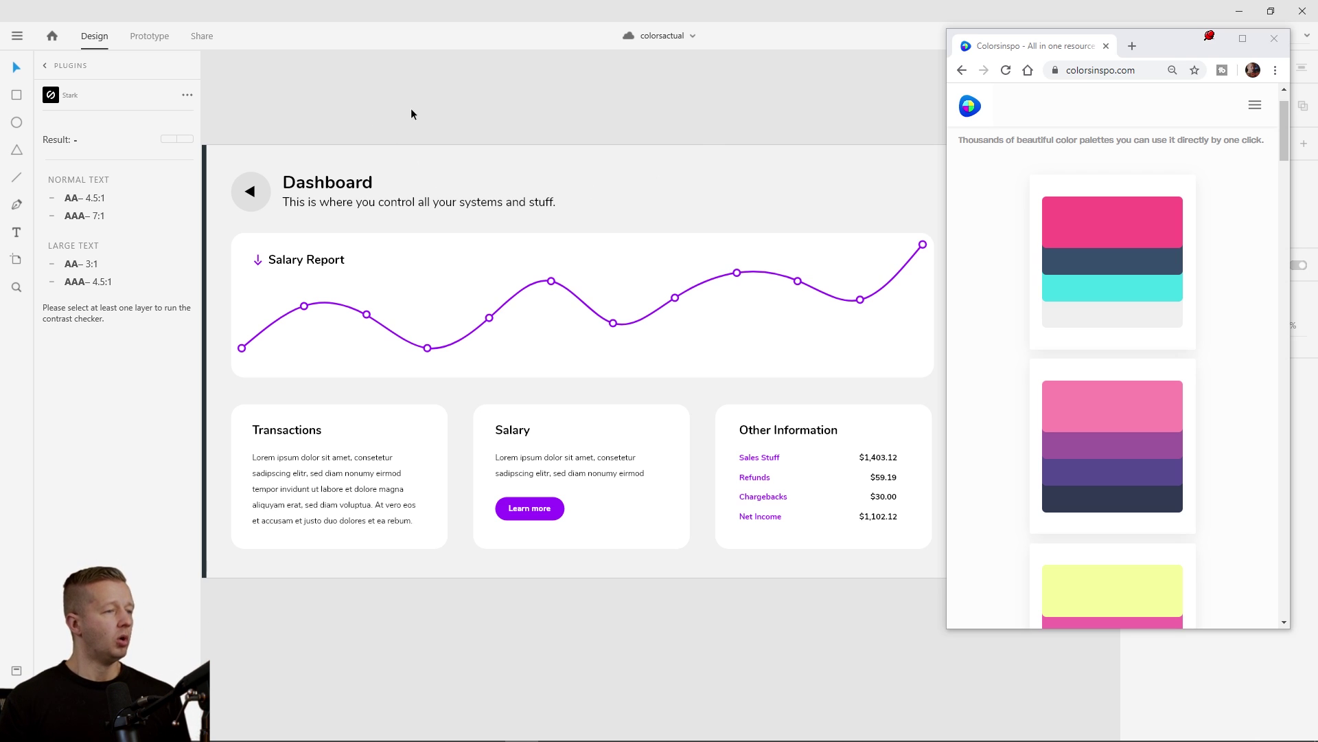
- Copy the dark blue swatch from Colorsinspo and select the Web 1920 – 2 artboard
scroll(400, 125, "down", 5)
left_click_drag(671, 168, 493, 175)
scroll(509, 192, "up", 4)
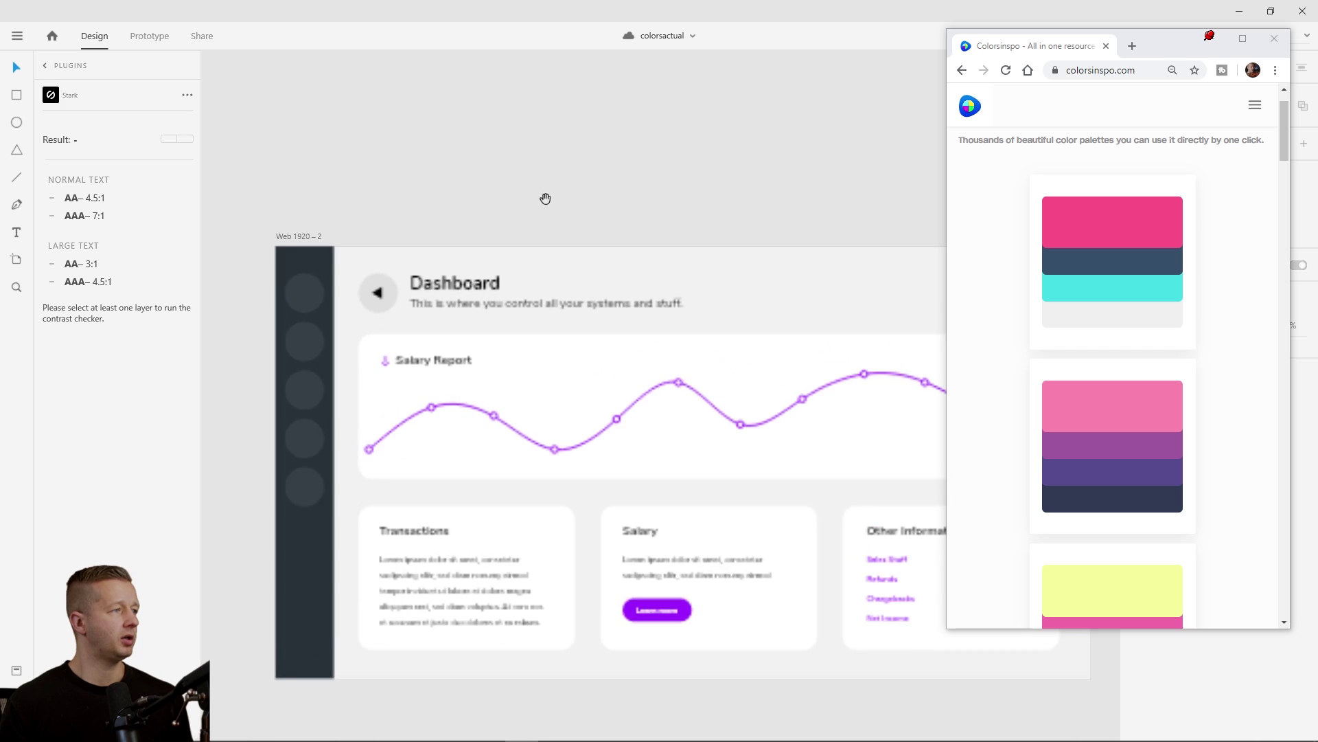
left_click_drag(561, 200, 524, 127)
scroll(584, 130, "down", 2)
left_click_drag(625, 136, 610, 127)
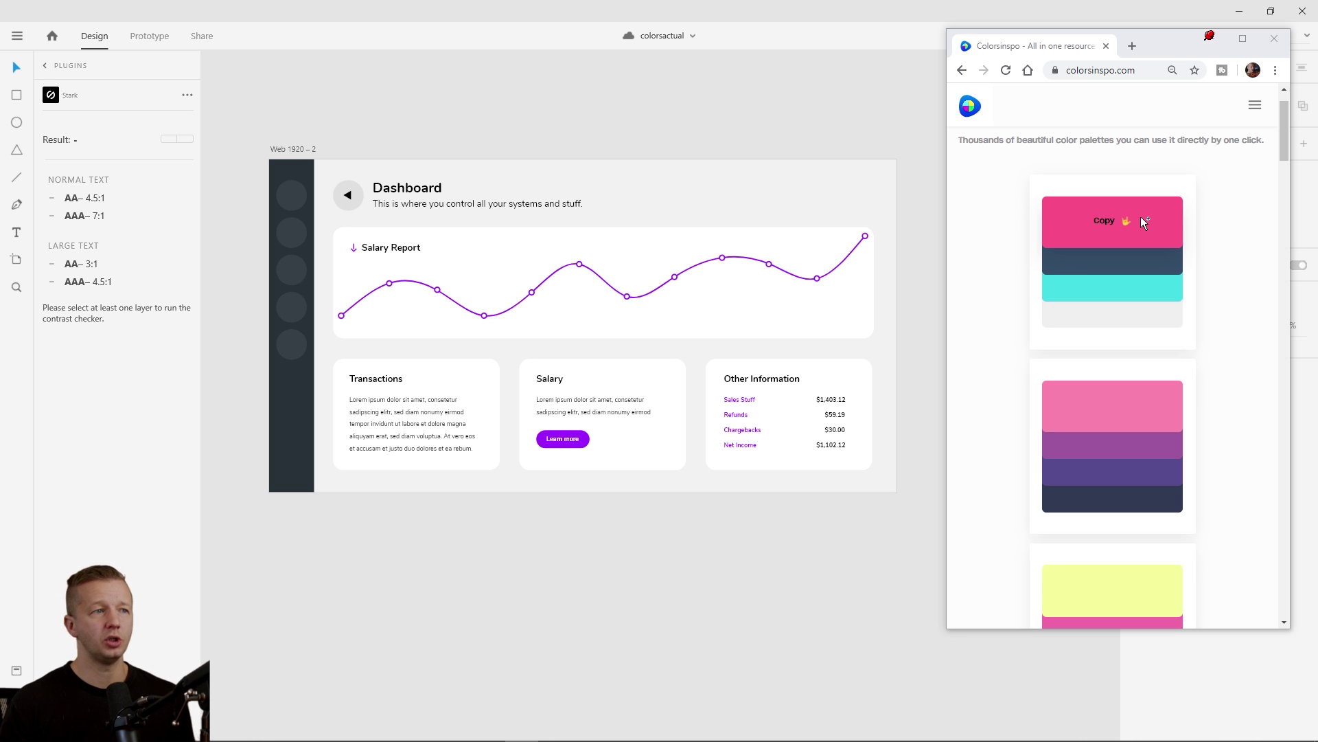
left_click(1153, 262)
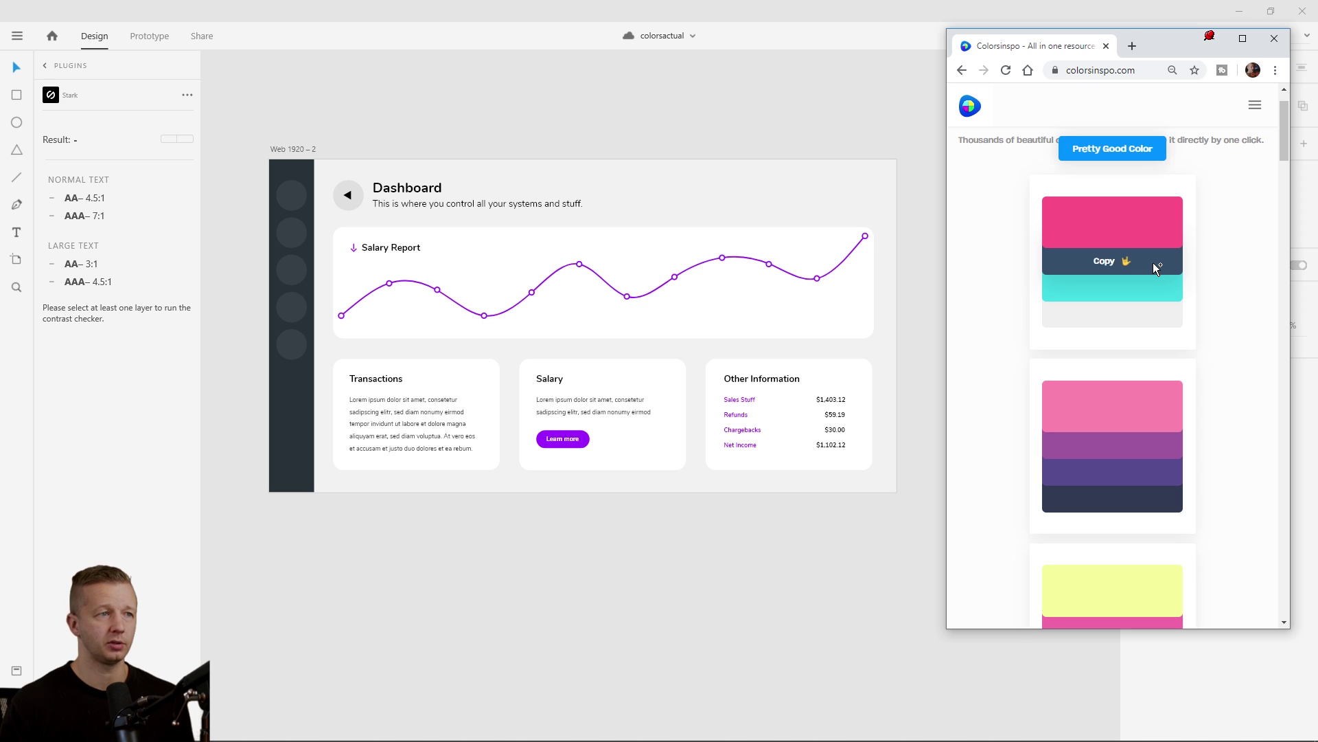
left_click(302, 151)
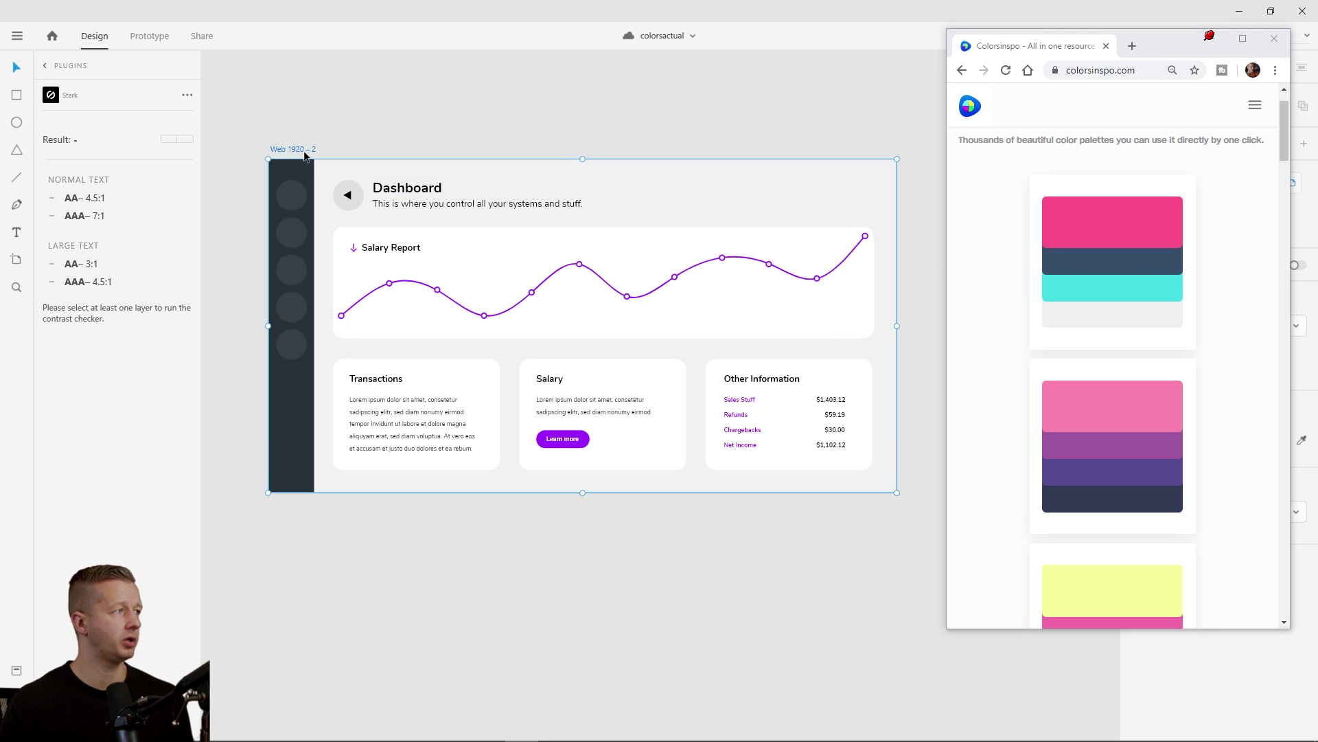
- Paste the dark blue into the artboard's background fill and save the document
left_click_drag(1148, 47, 968, 60)
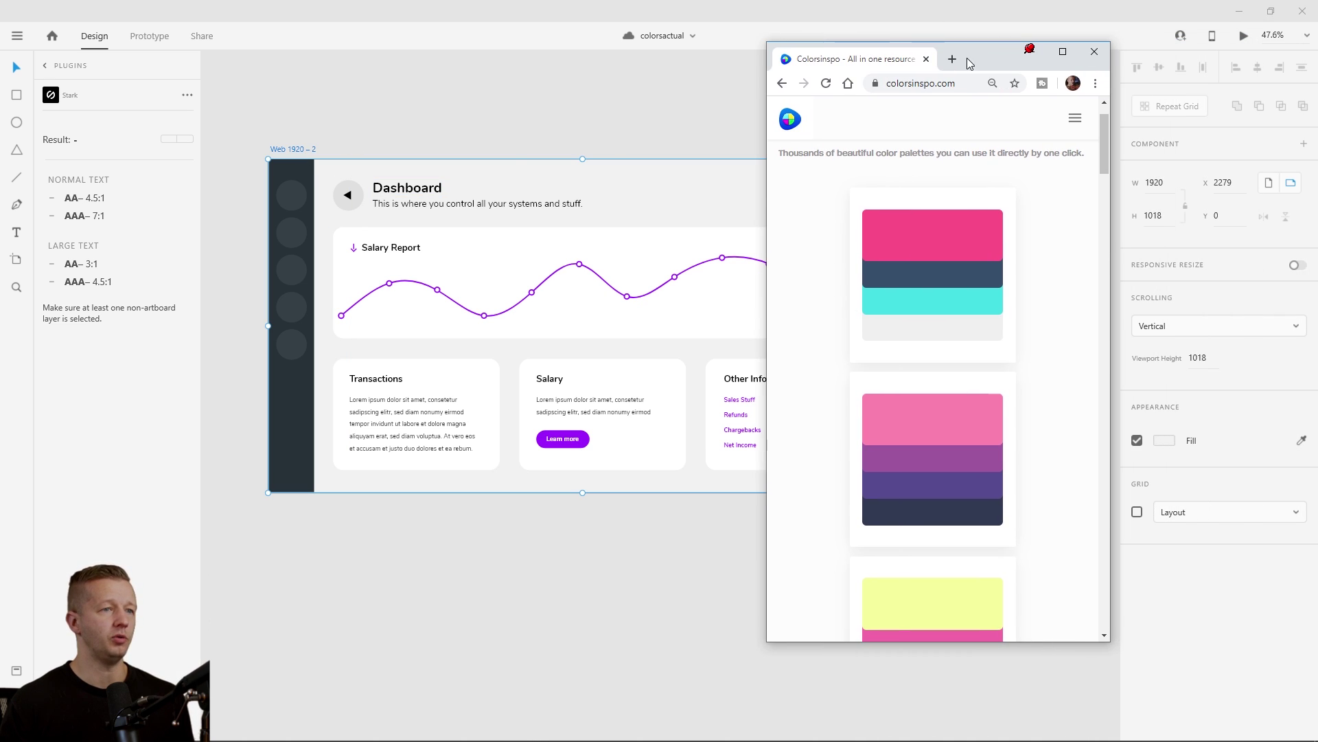
left_click(1171, 442)
left_click(1165, 441)
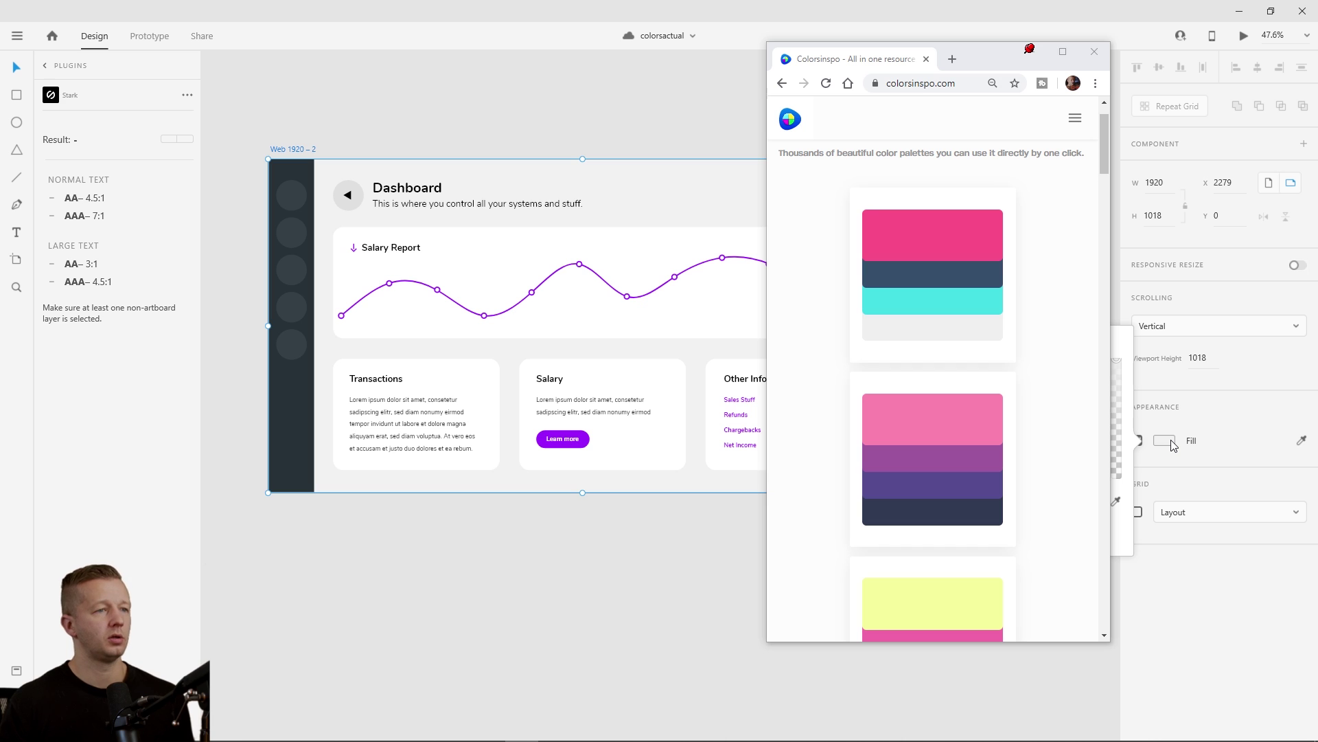
key("ctrl+v")
left_click_drag(965, 67, 1132, 96)
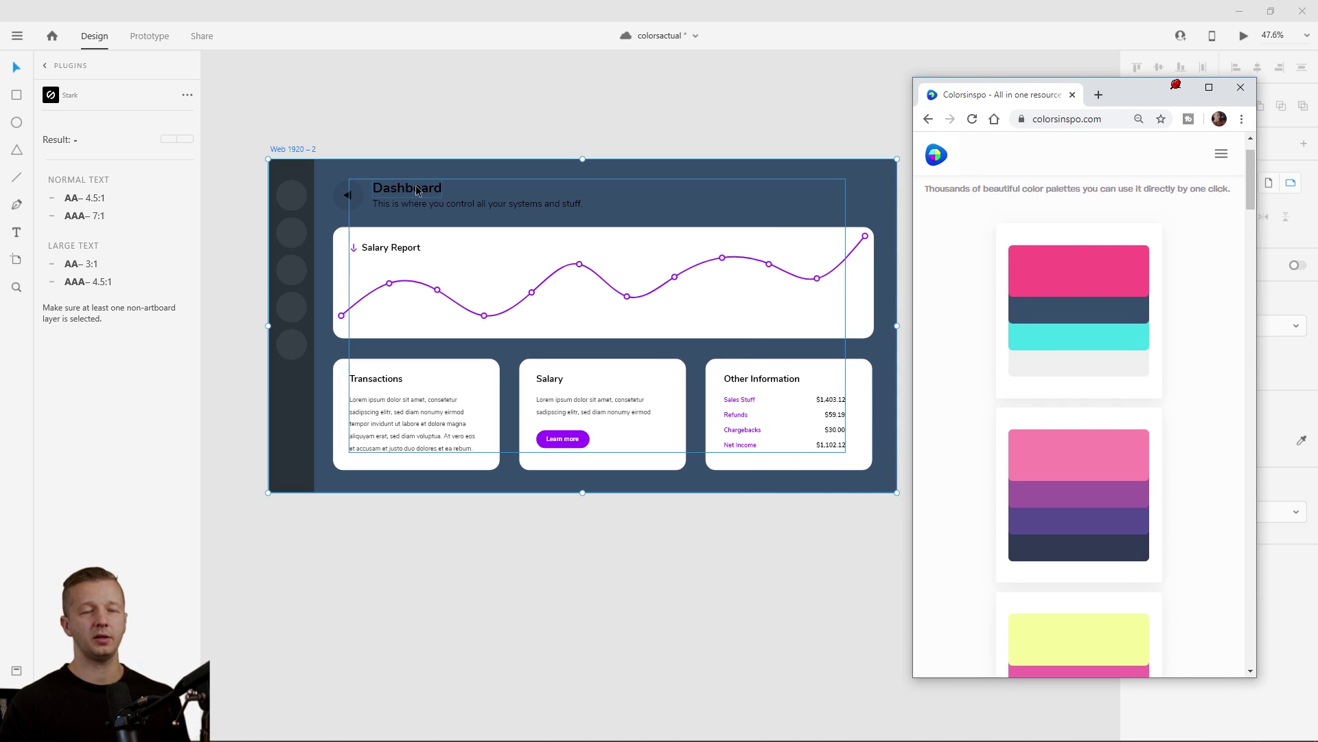
key("ctrl+s")
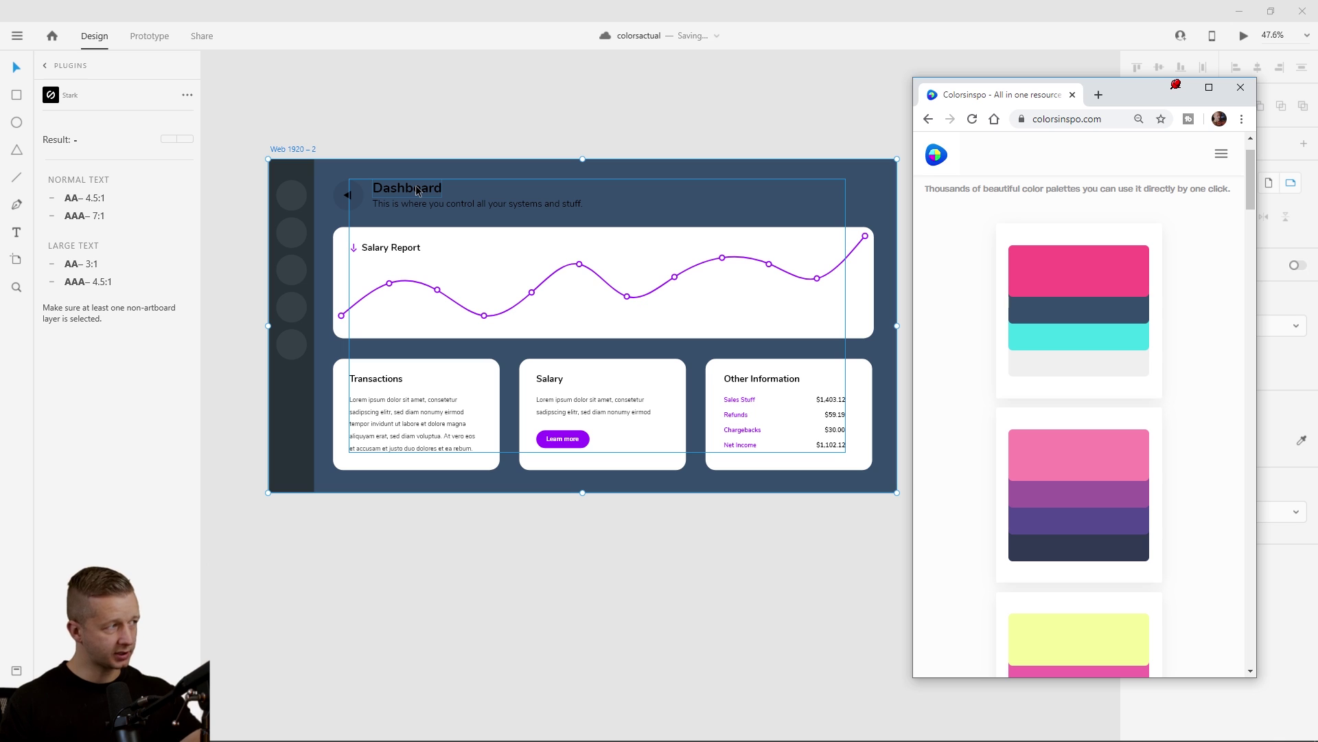
left_click(436, 210)
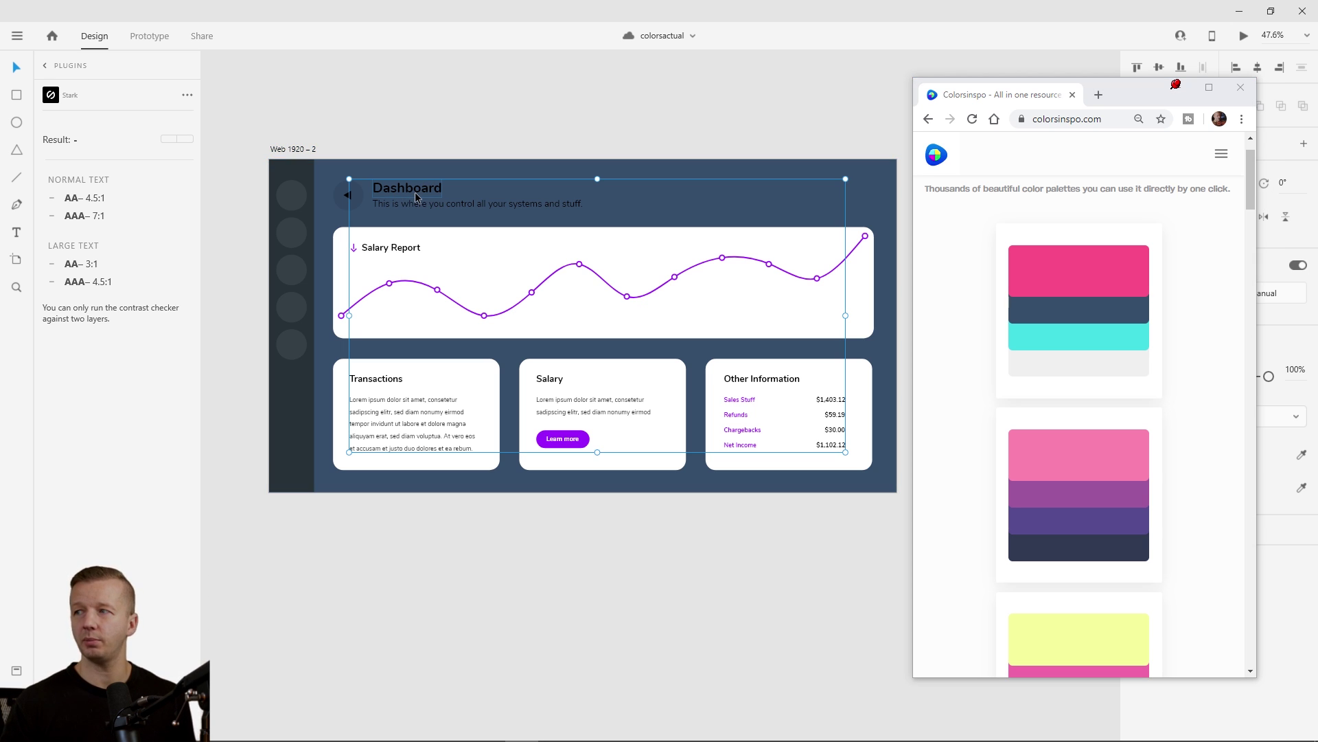
- Try the pink palette colour as the sidebar's fill, then undo it
left_click(276, 168)
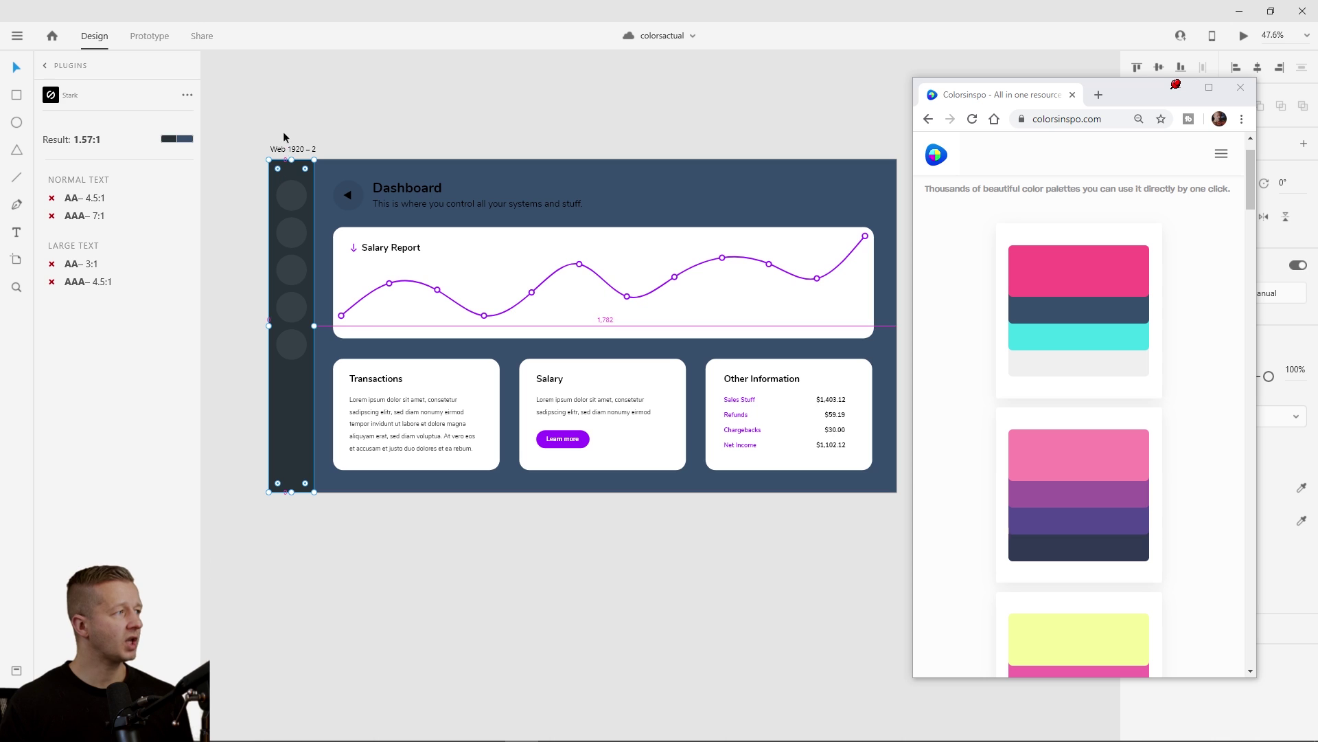
scroll(271, 116, "up", 2, "ctrl")
scroll(269, 120, "up", 2, "ctrl")
left_click_drag(377, 133, 404, 101)
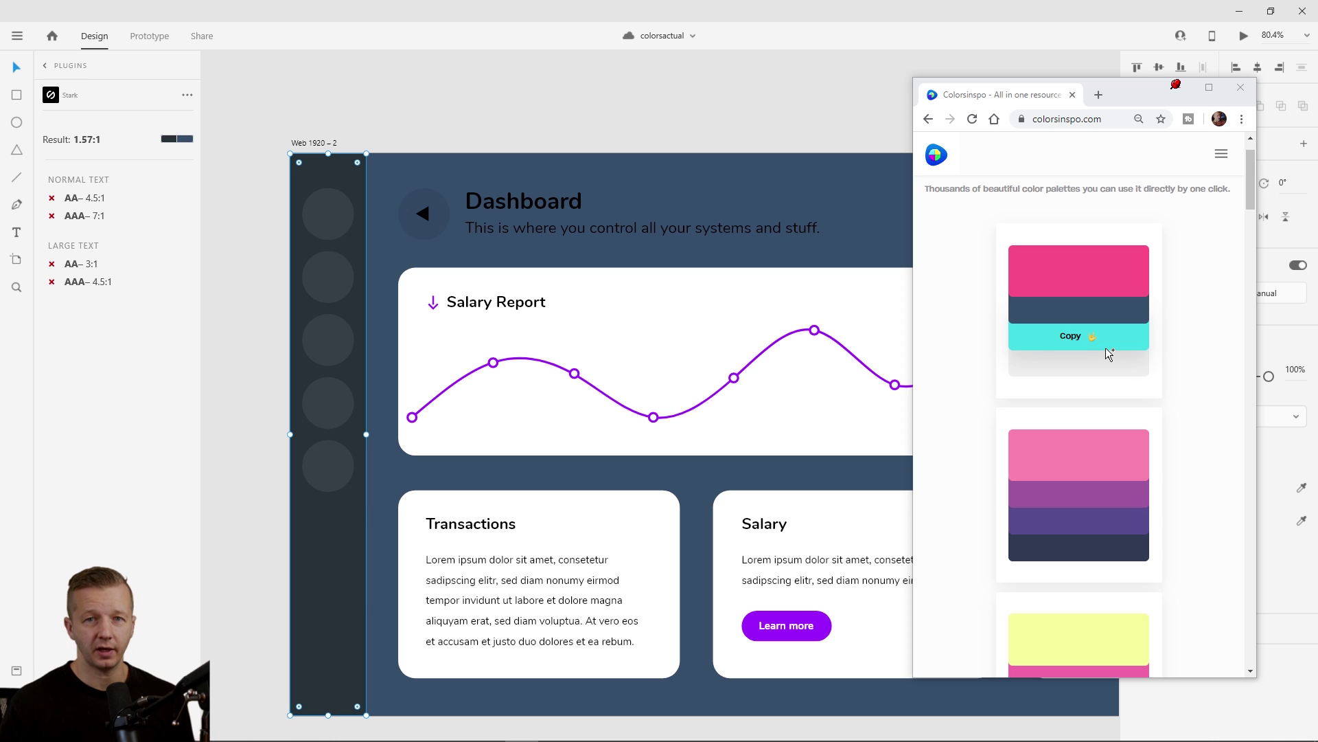
left_click(1106, 276)
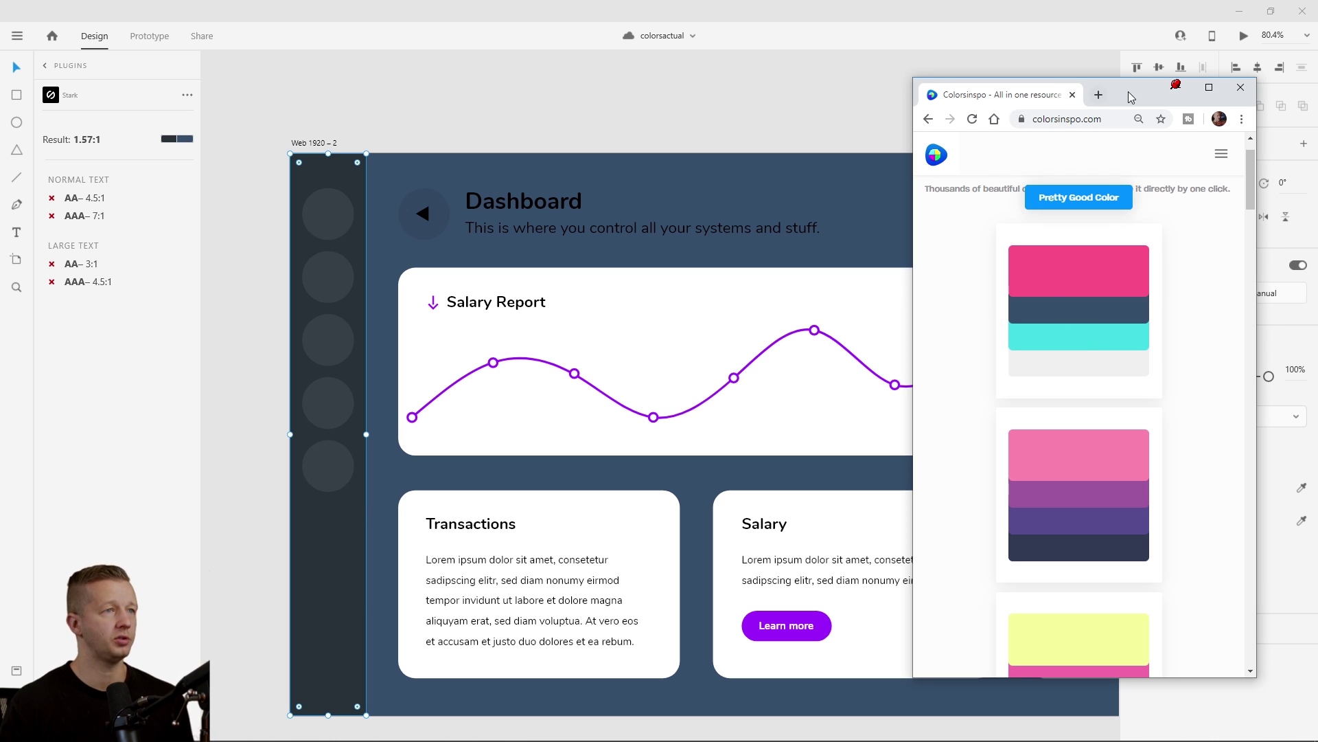
left_click_drag(1131, 96, 882, 83)
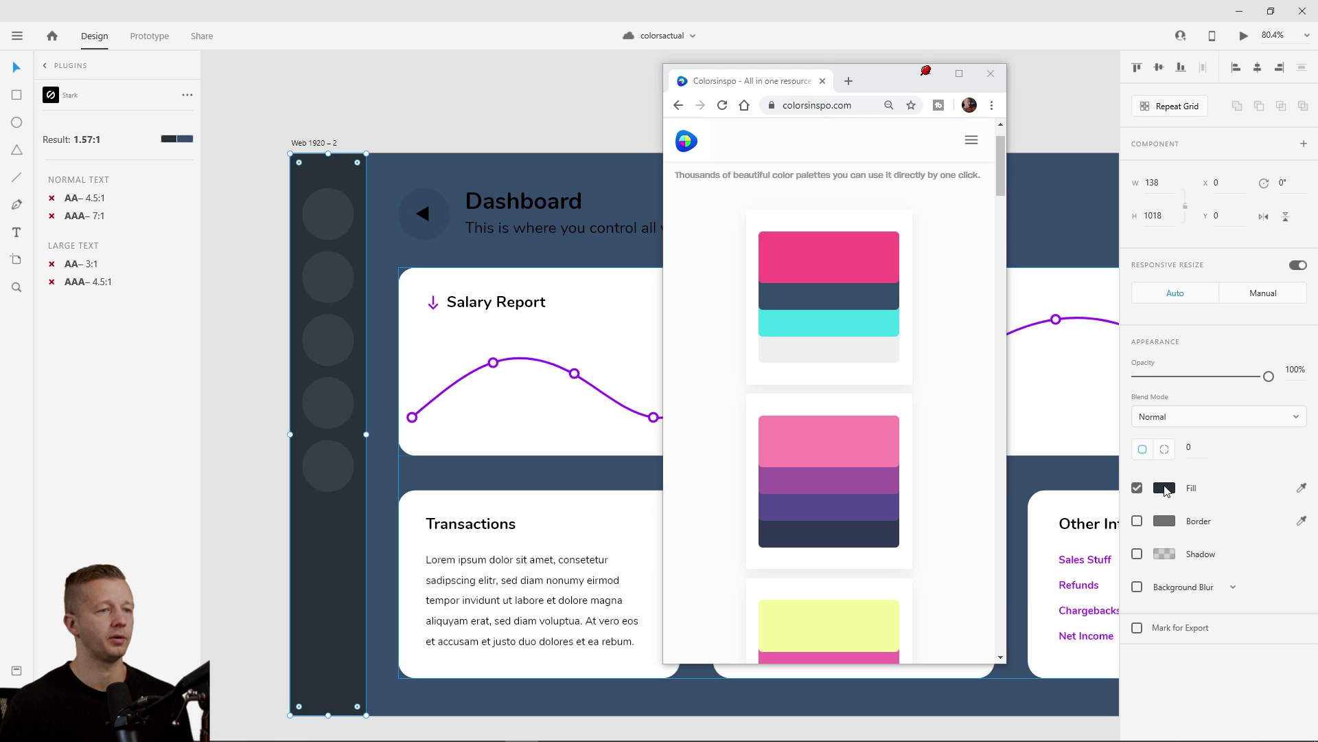
left_click(1165, 488)
key("ctrl+v")
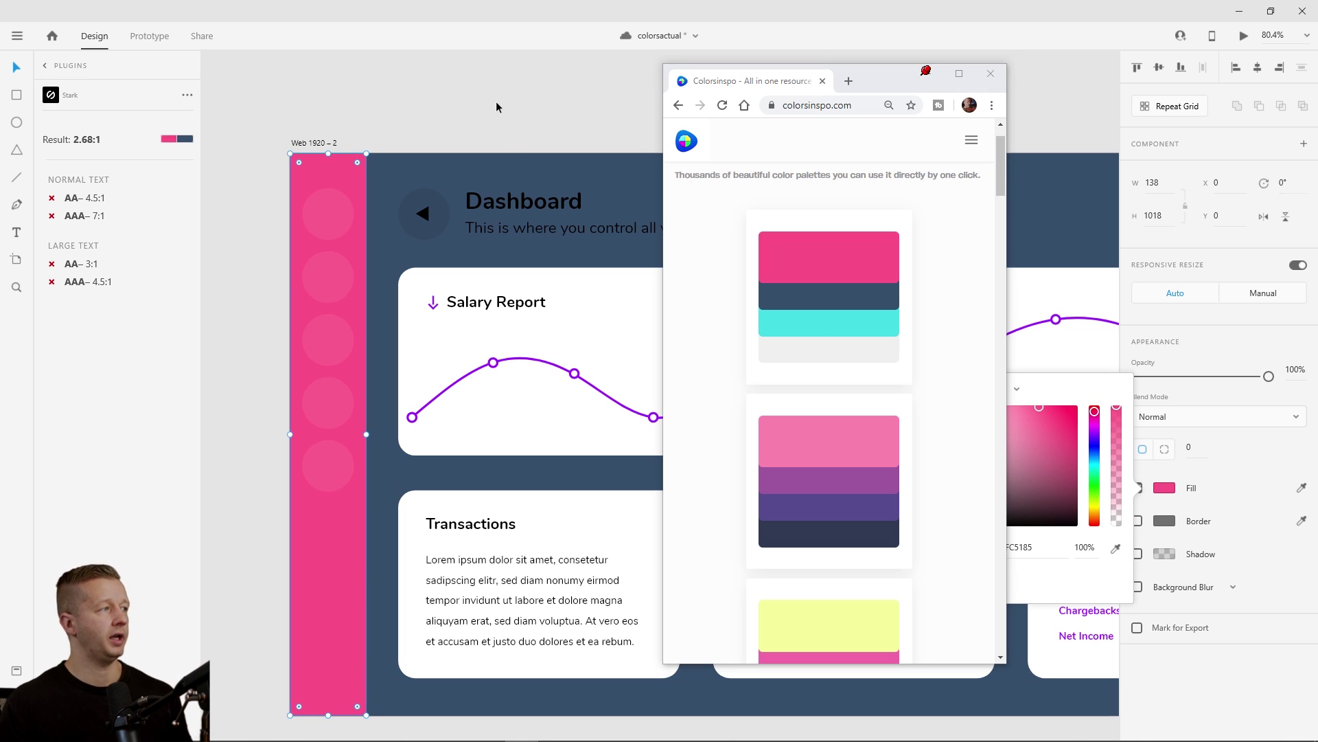
left_click(496, 101)
left_click(496, 101)
key("ctrl+z")
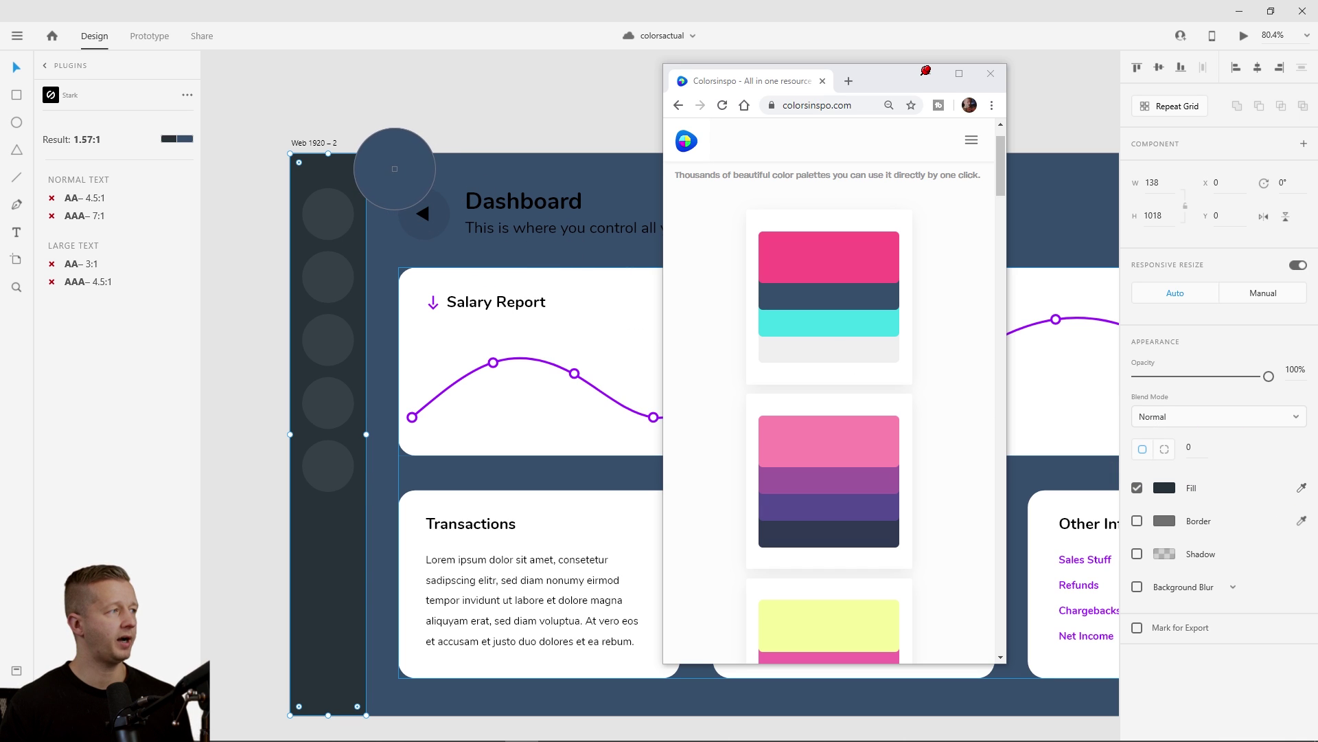
- Adjust the sidebar fill to a slightly lighter navy, #3E5878
left_click(402, 172)
left_click(1163, 488)
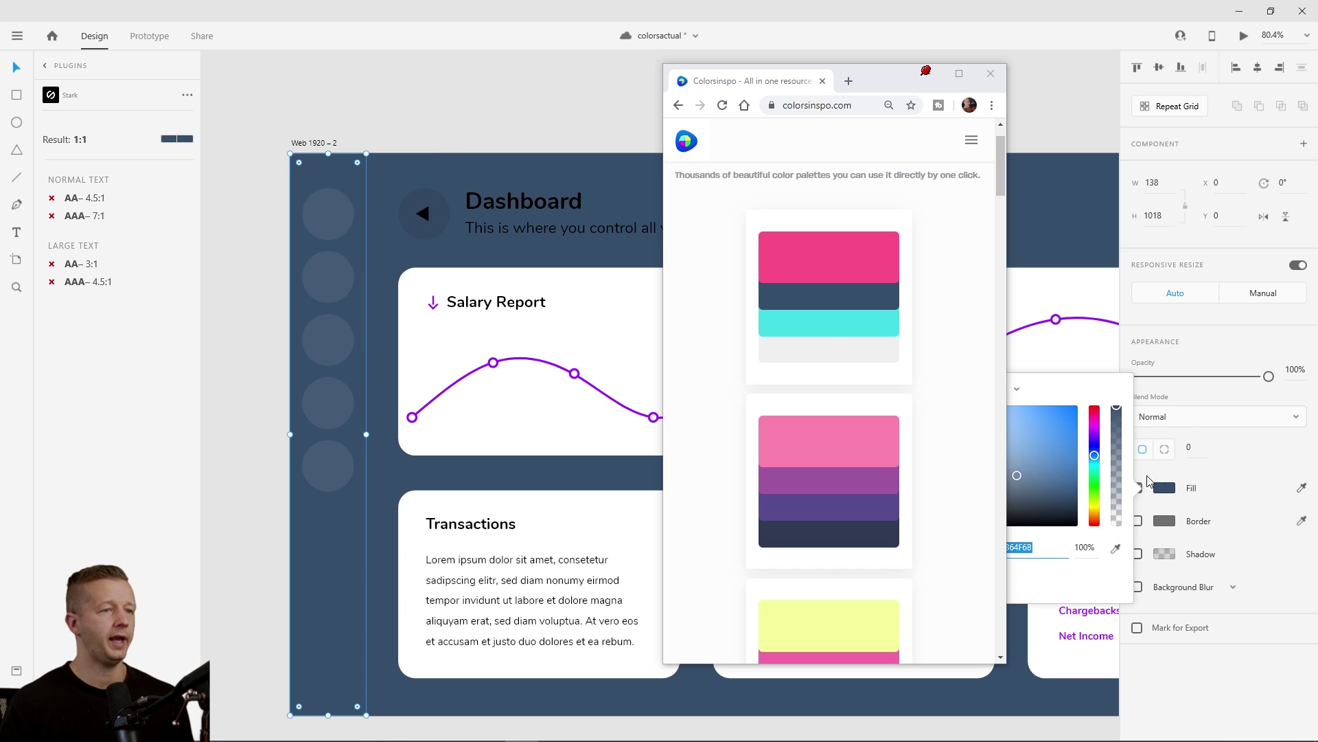
left_click_drag(885, 89, 811, 90)
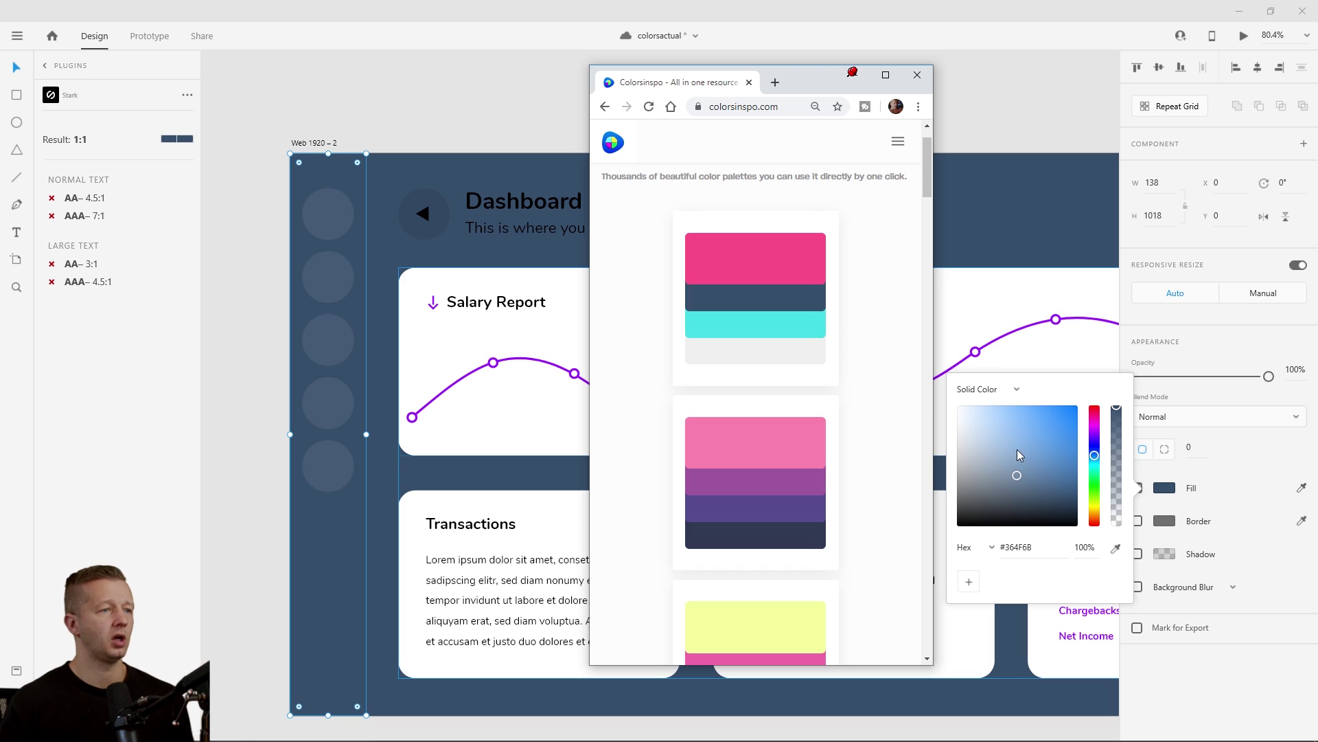
left_click(1018, 472)
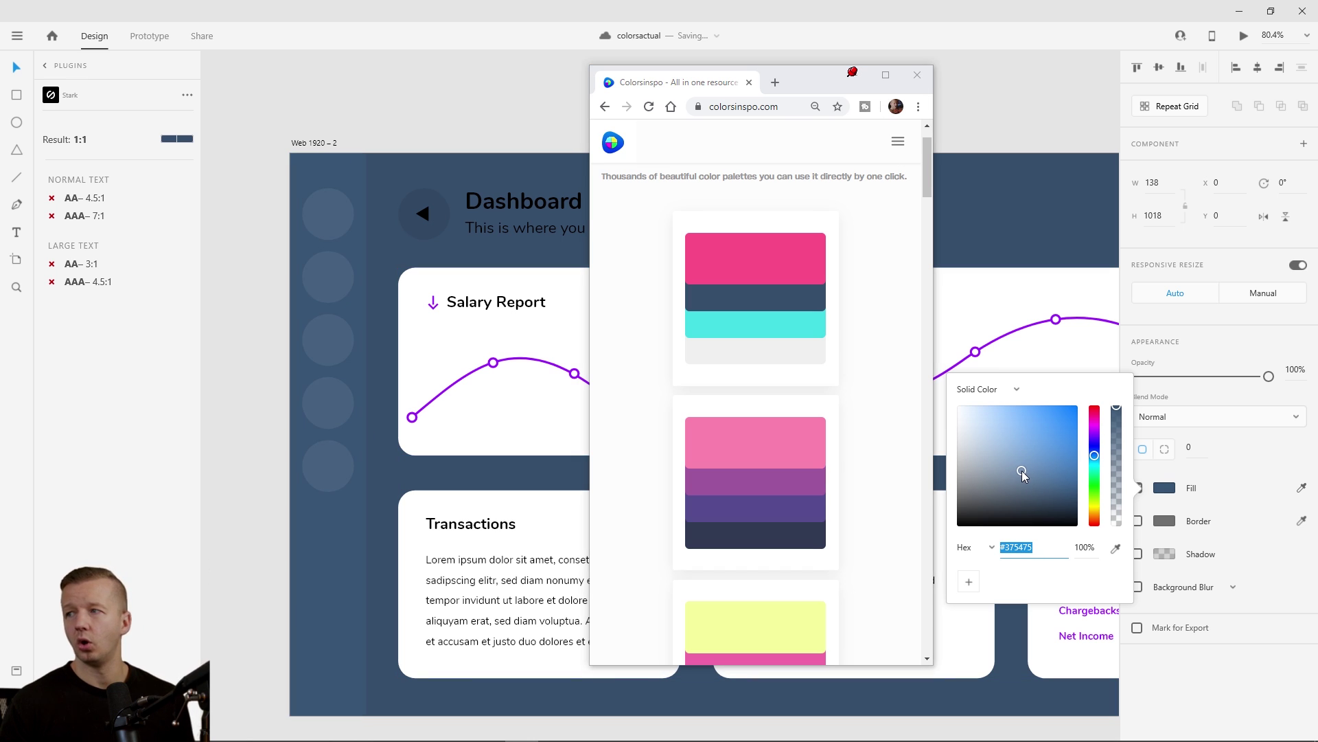
left_click_drag(1020, 476, 1019, 474)
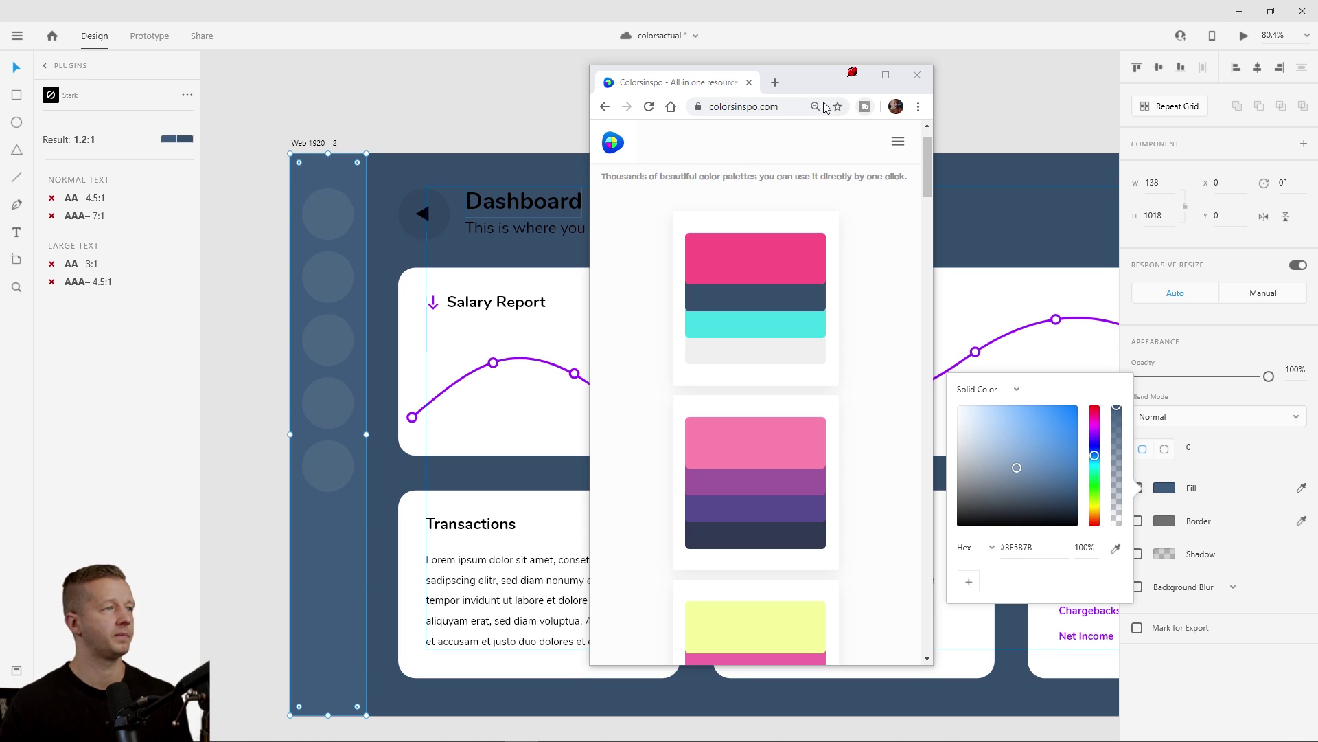
left_click_drag(800, 91, 905, 110)
- Set the dashboard content group's fill to white #FFFFFF and close the palette browser
left_click(785, 126)
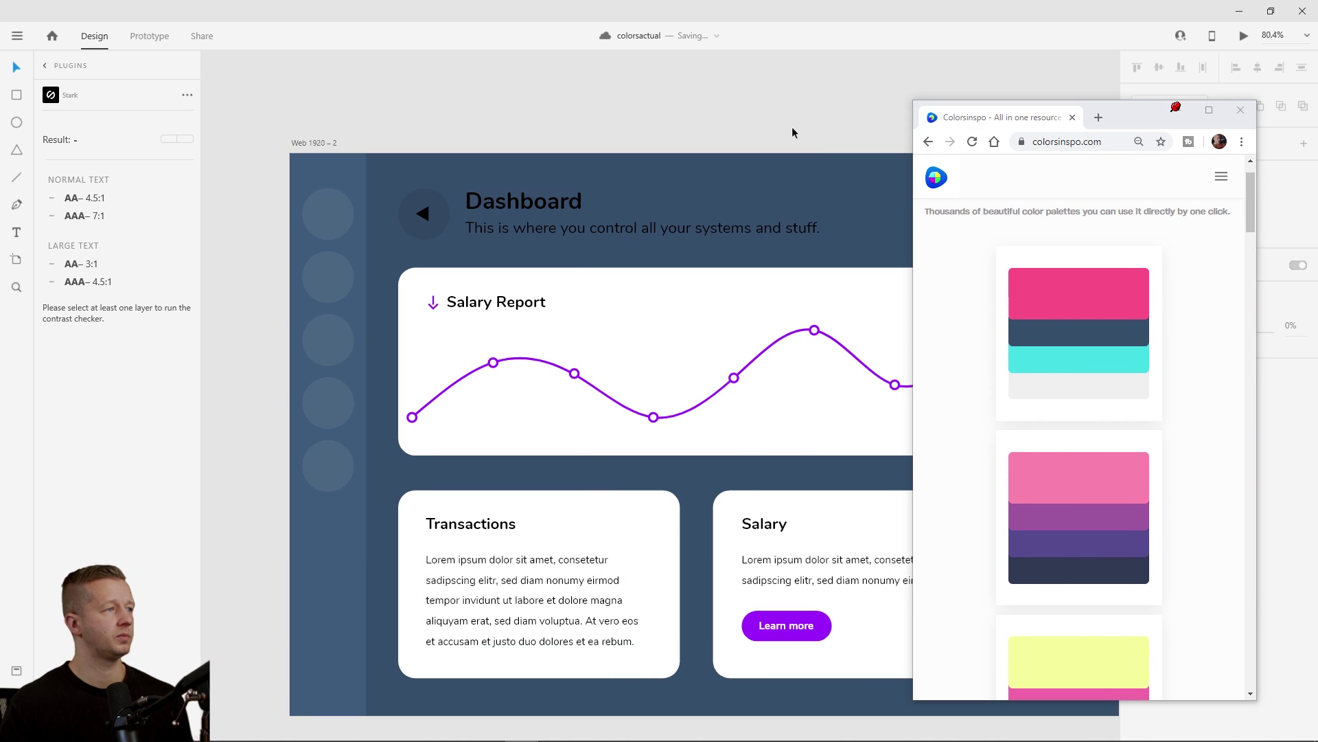
scroll(781, 129, "down", 3)
scroll(618, 132, "right", 3)
scroll(479, 134, "up", 2)
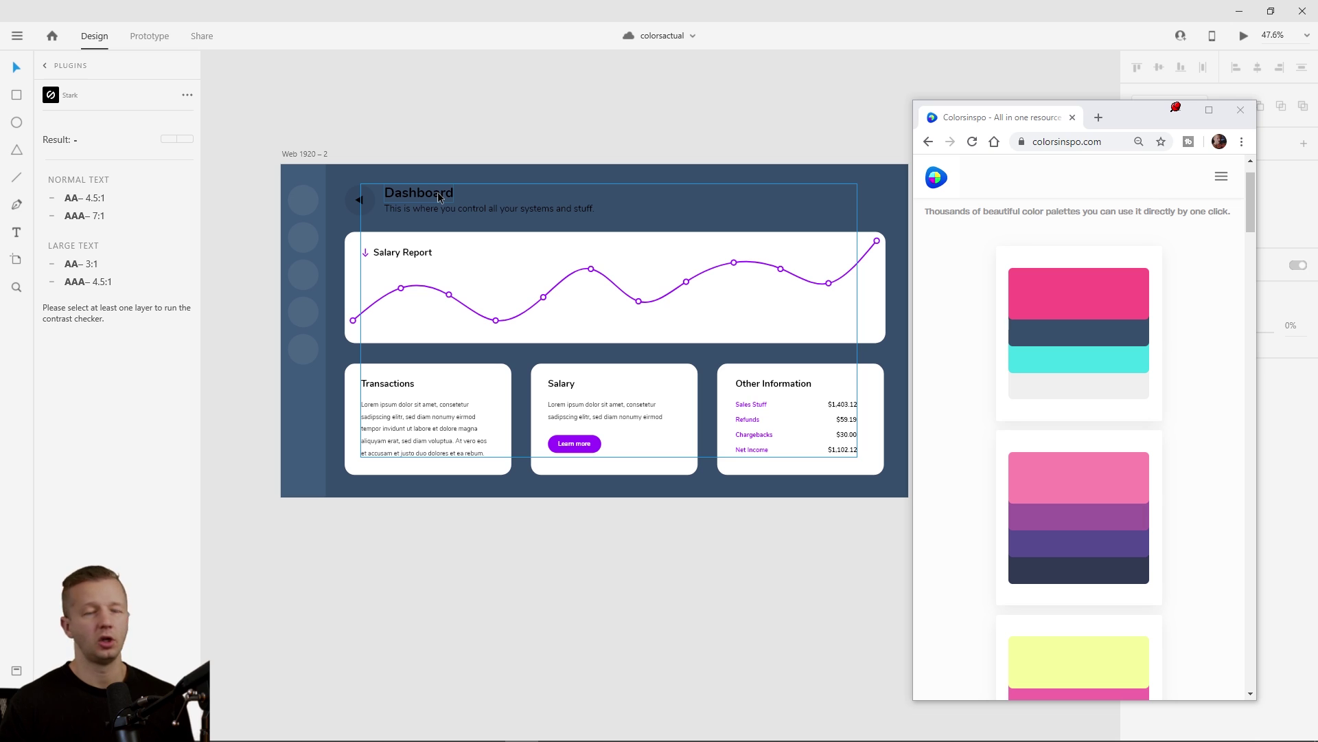
left_click(440, 213)
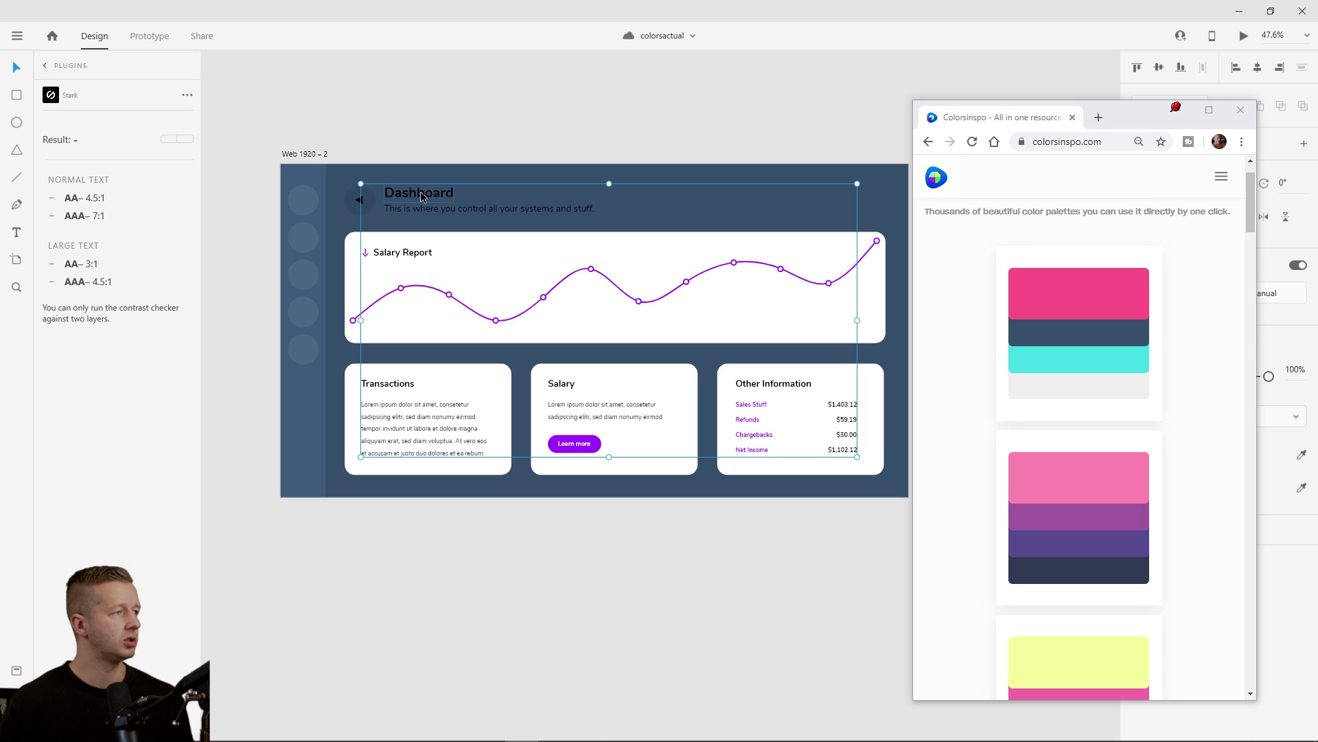
left_click_drag(1153, 125, 965, 119)
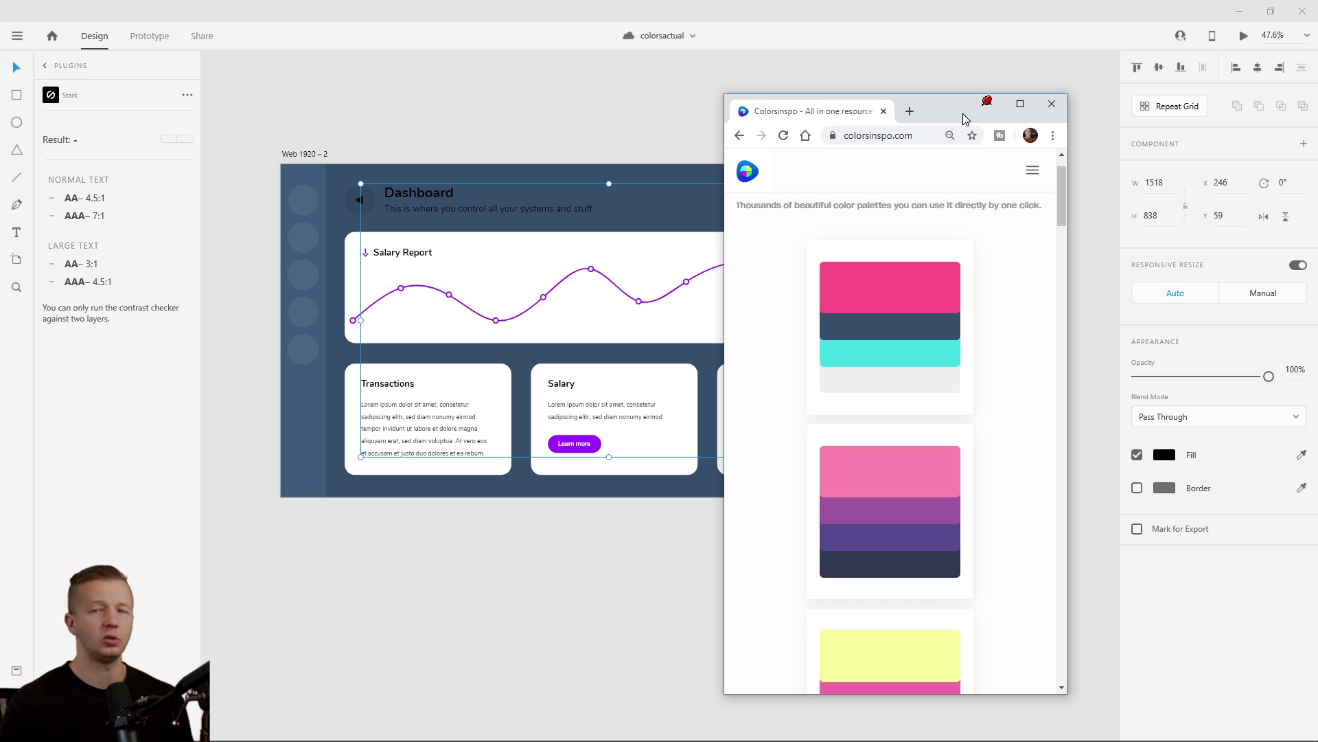
left_click(1167, 455)
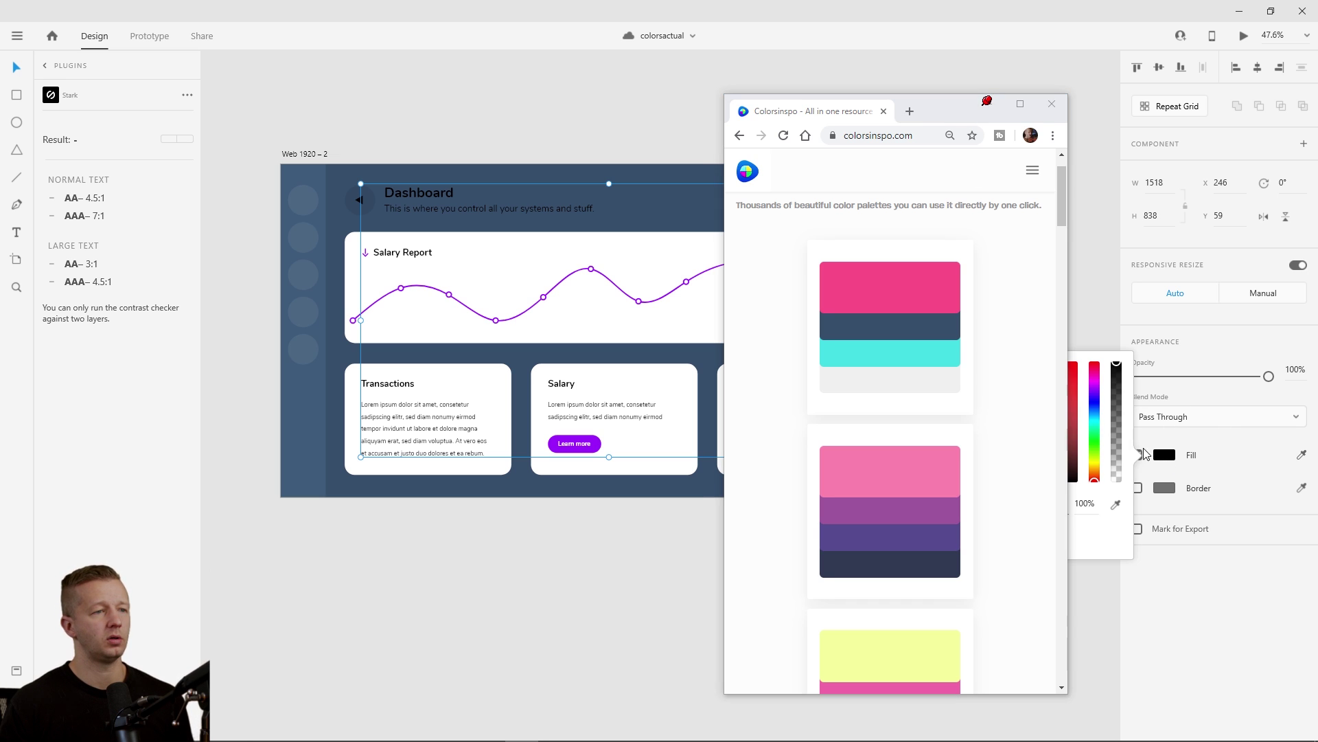
left_click_drag(961, 117, 1090, 100)
left_click(960, 362)
left_click(1149, 93)
left_click(927, 232)
- Zoom to fit the dashboard, then try moving the card group lower and undo it
scroll(394, 158, "up", 5)
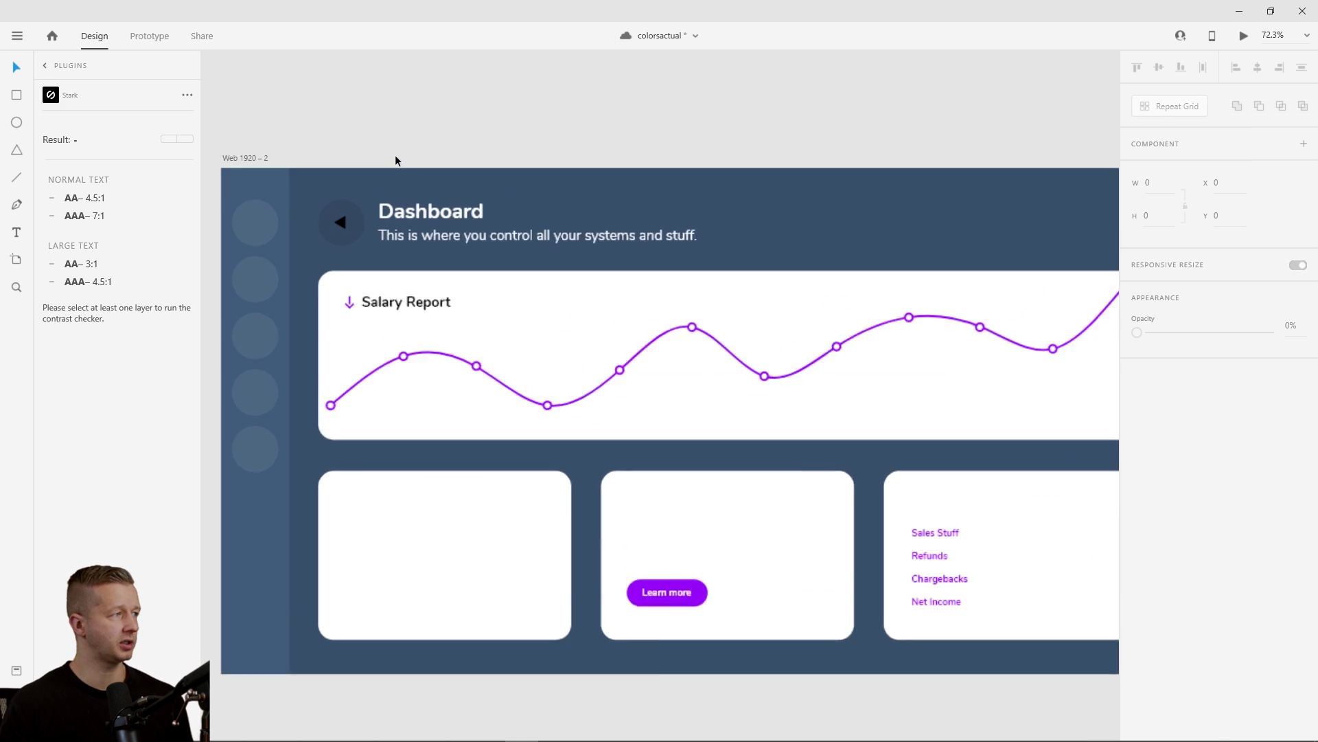
key("ctrl+0")
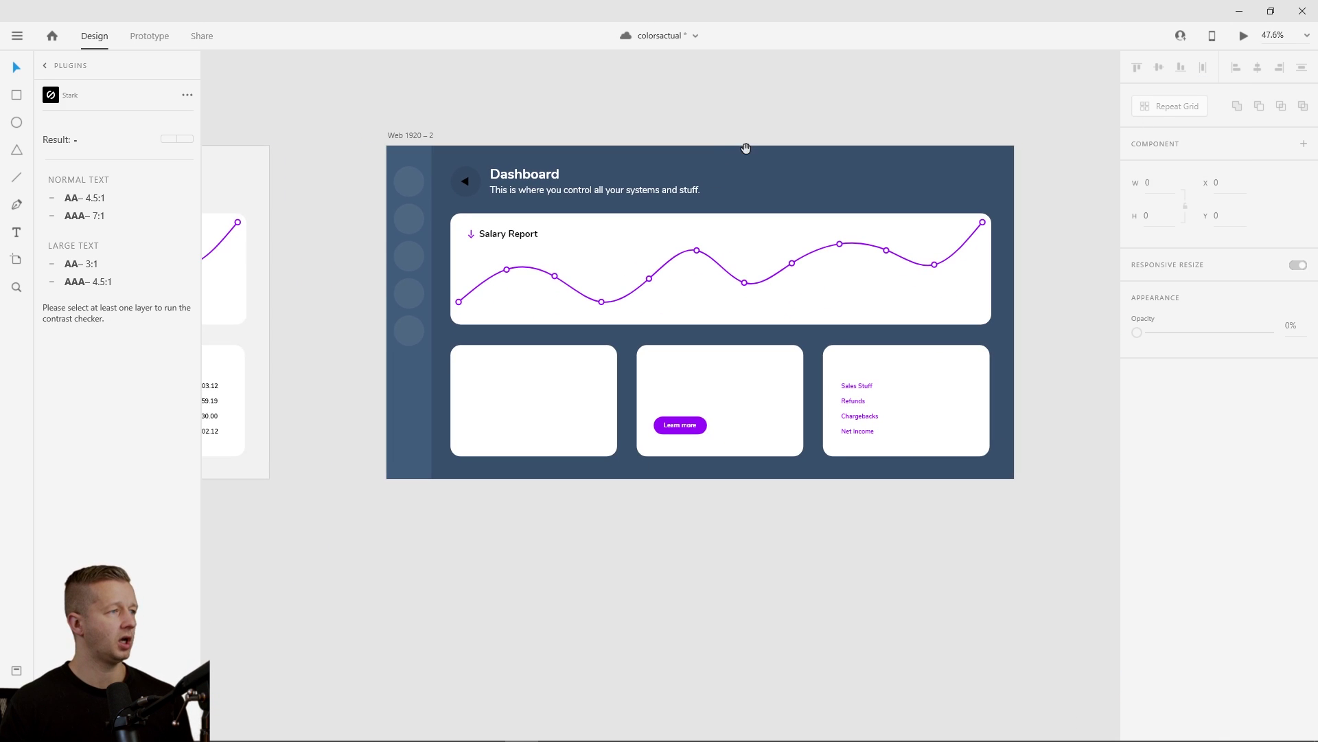
left_click(728, 222)
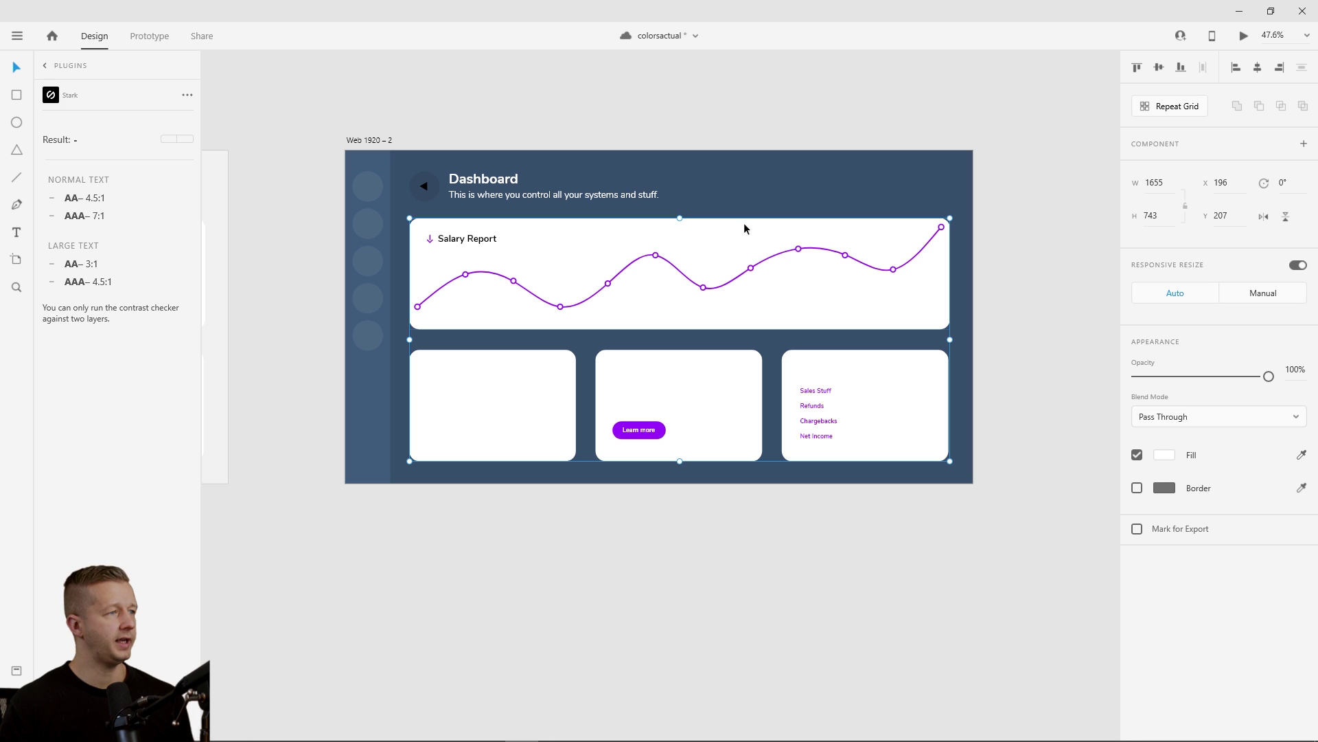
left_click_drag(746, 225, 719, 491)
key("ctrl+z")
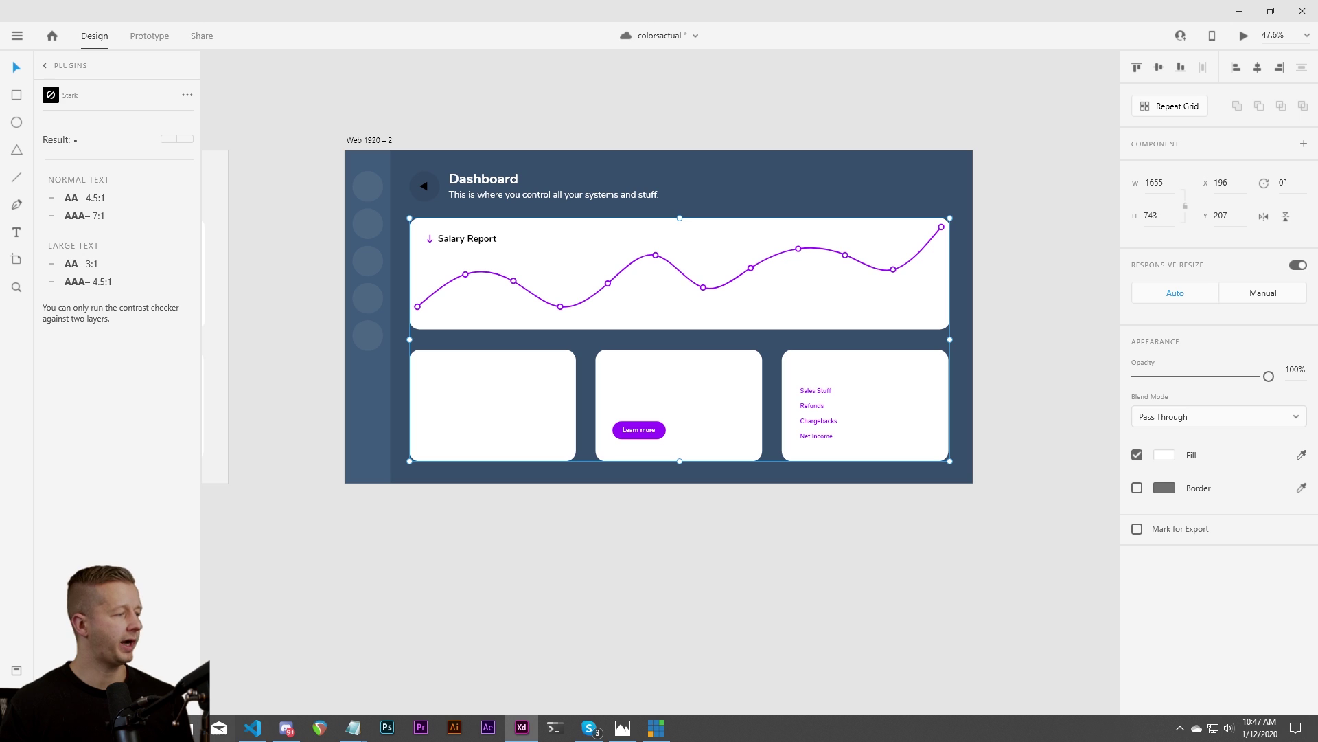
- Fill the dashboard cards with the background navy, darkened slightly
left_click(352, 727)
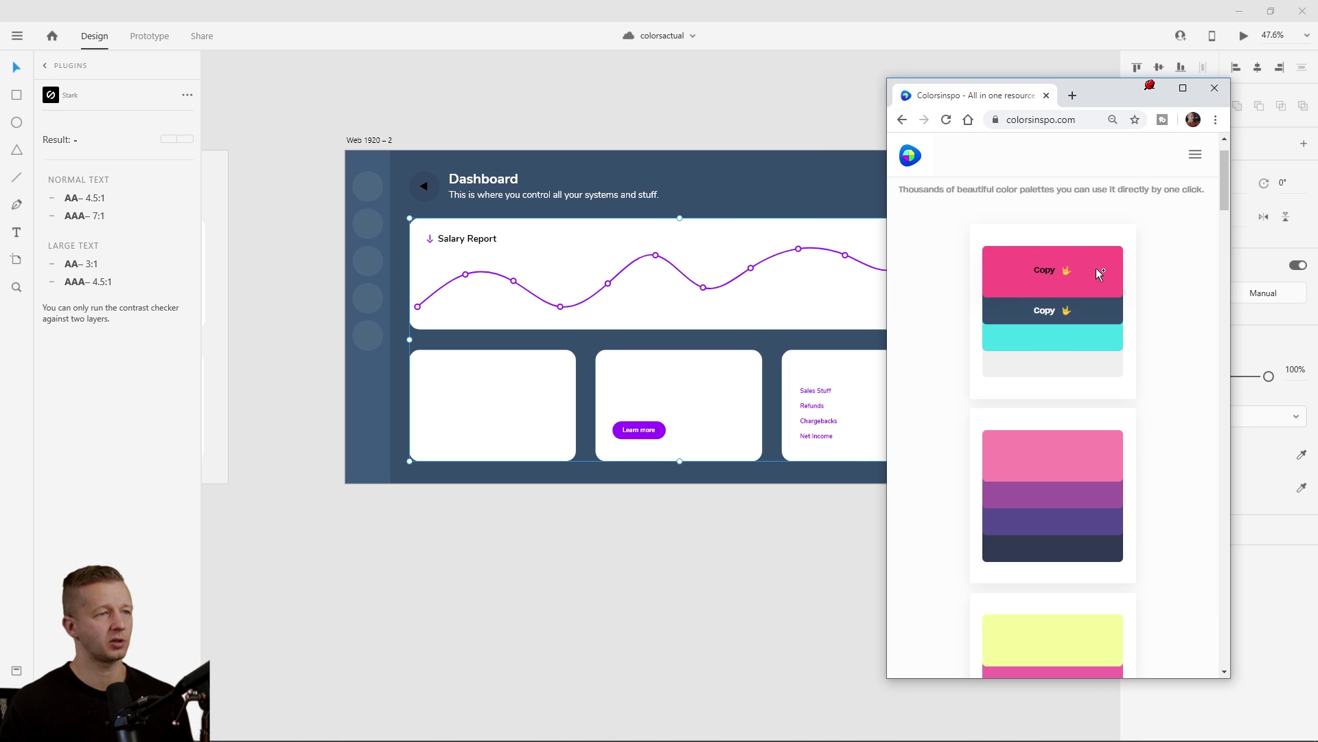
left_click(1097, 353)
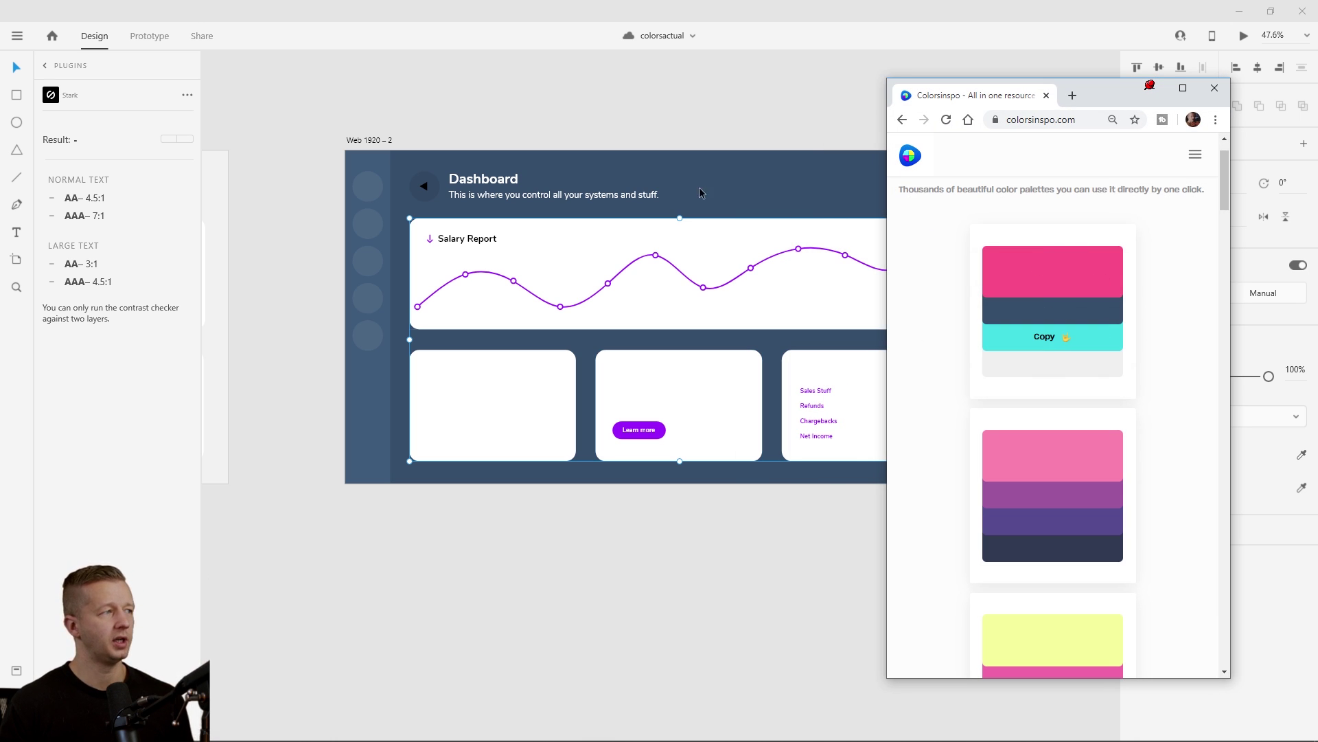
left_click(1150, 88)
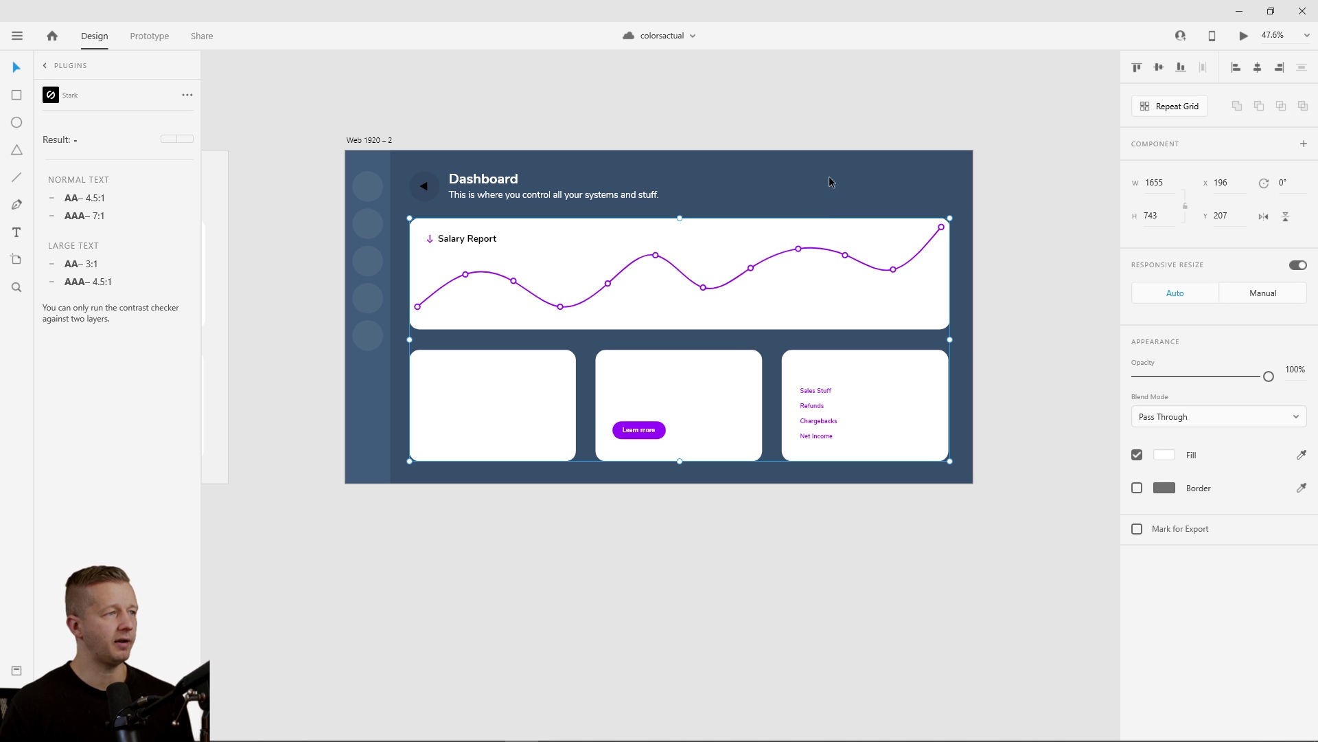
left_click(1301, 454)
left_click(885, 164)
left_click(1165, 456)
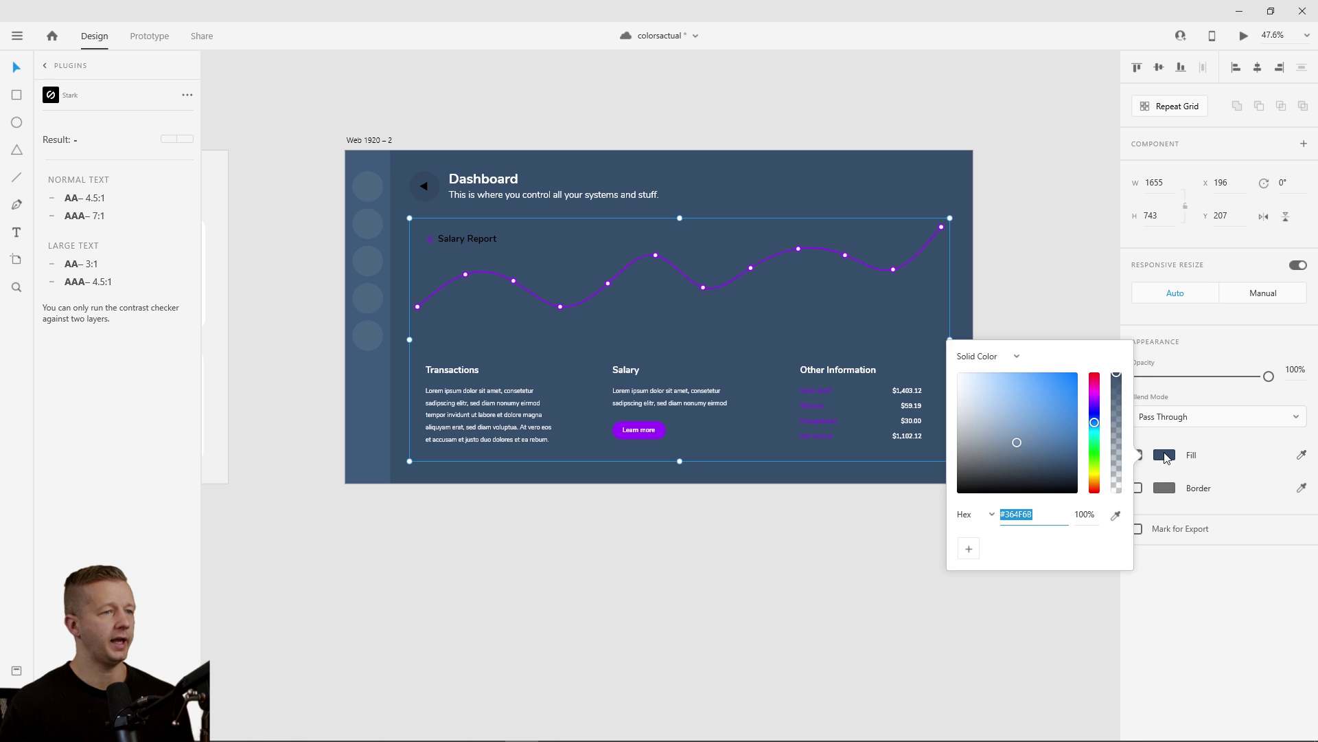
left_click_drag(1017, 443, 1021, 450)
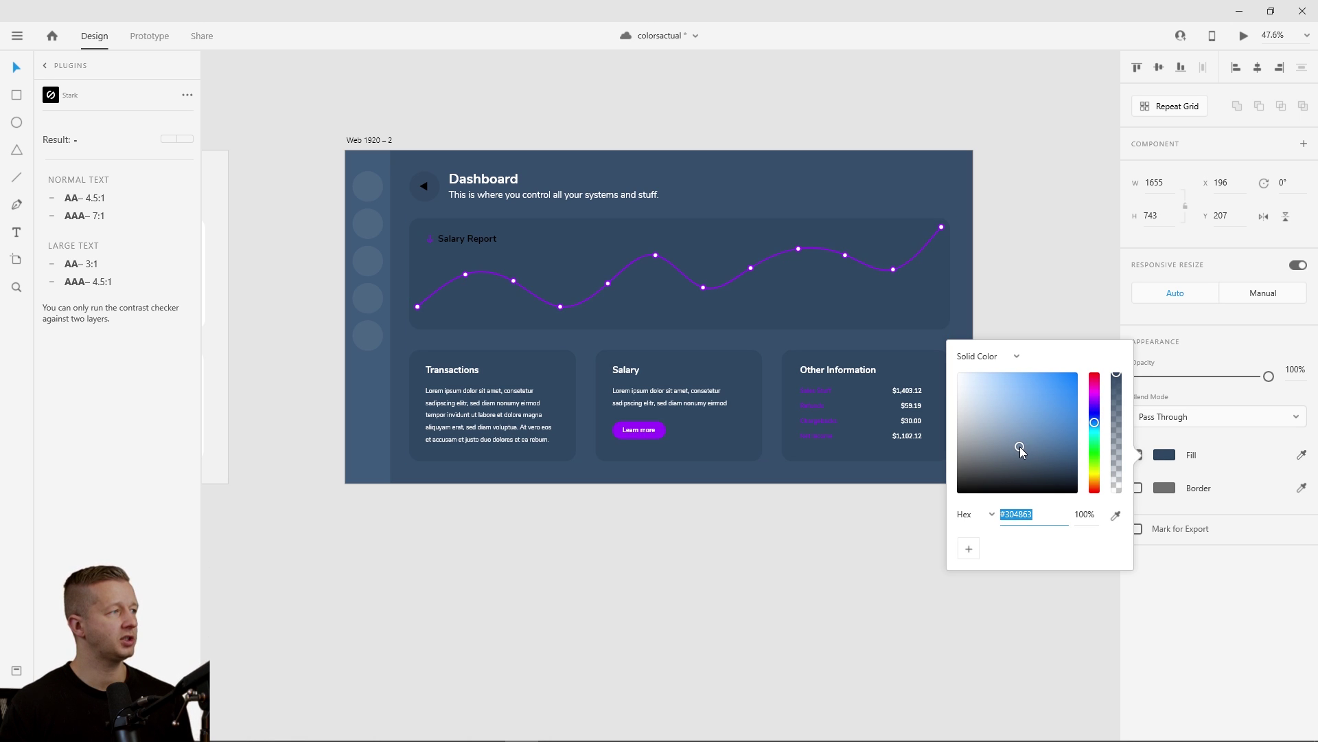
left_click(549, 90)
- Group the Salary Report heading with the rest of the content and make its fill white
left_click(474, 238)
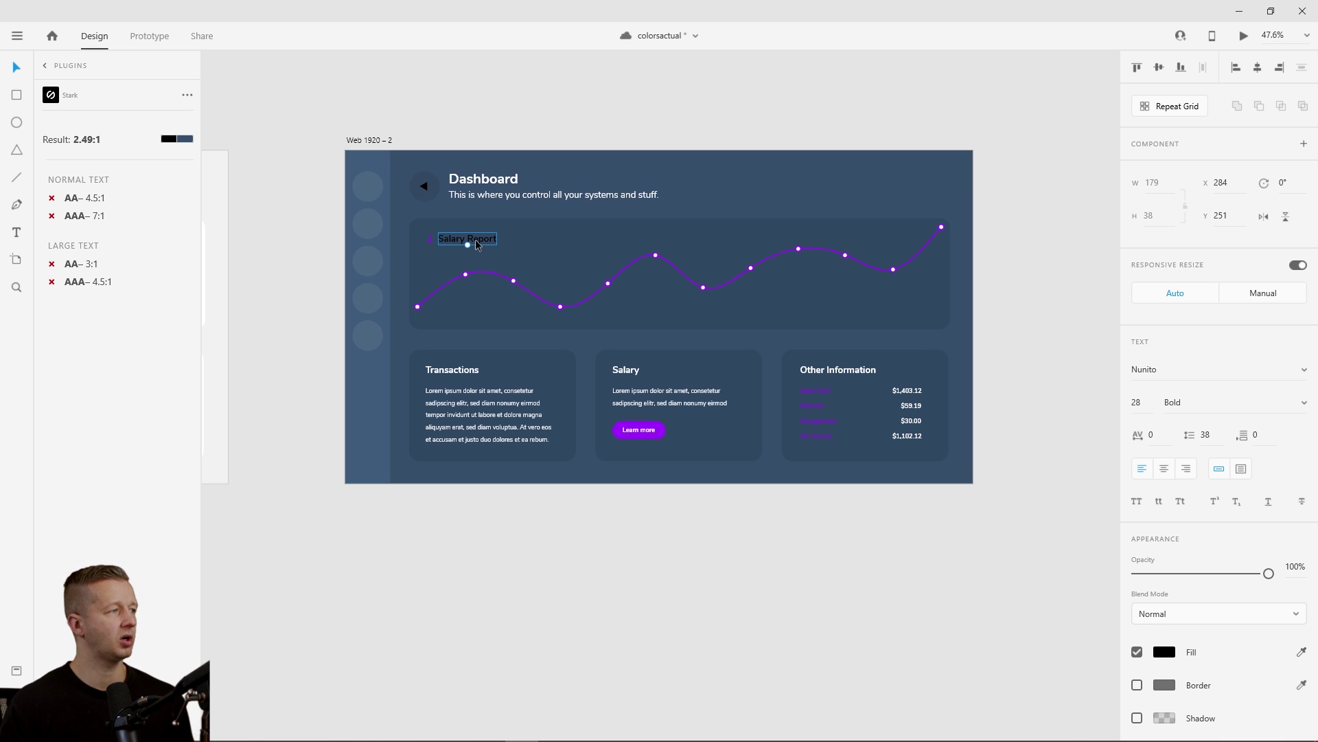
left_click(449, 374, "shift")
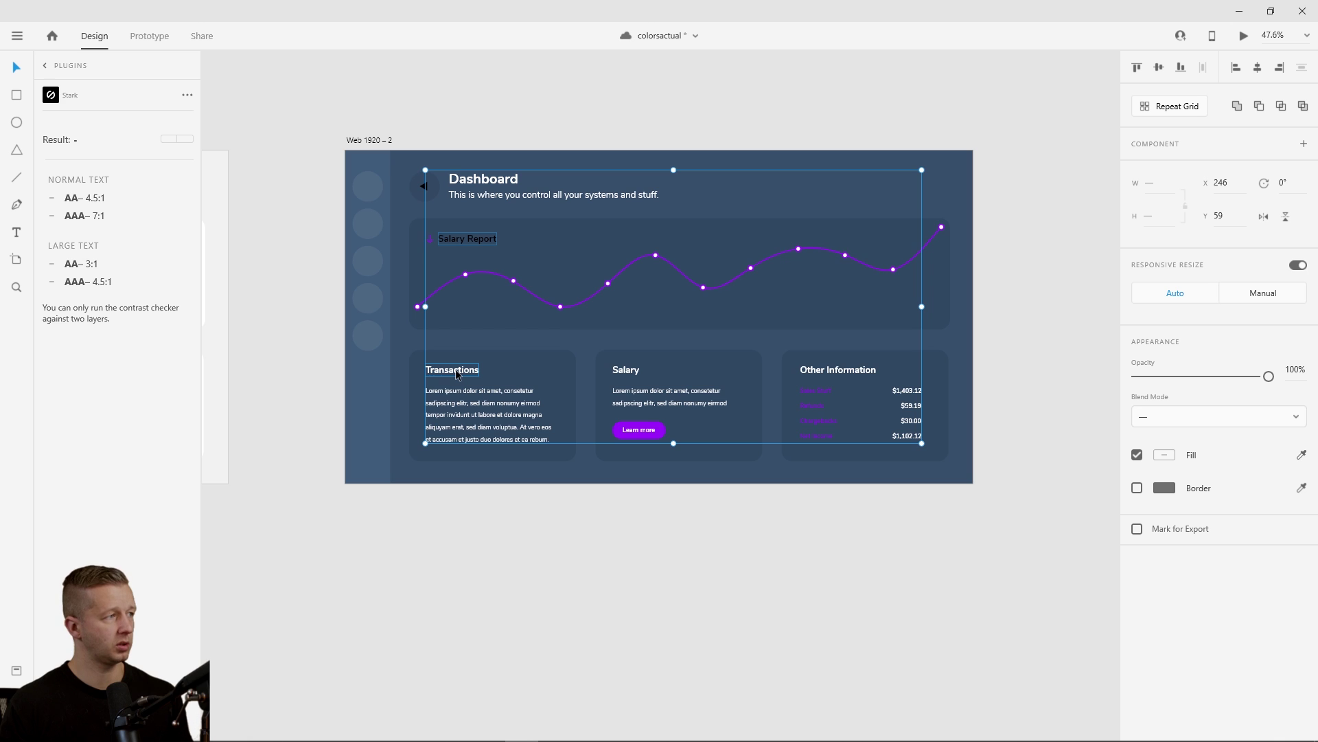
key("ctrl+g")
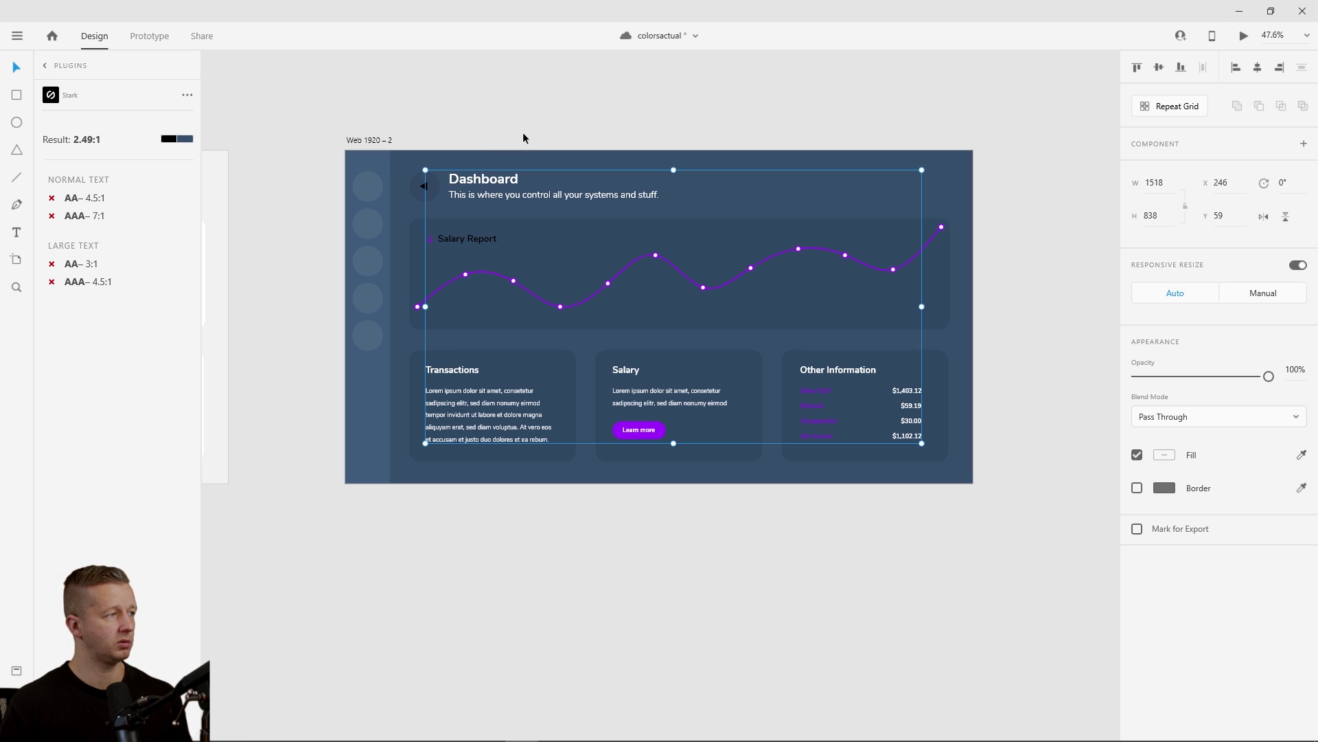
left_click(1165, 455)
key("Return")
left_click(473, 67)
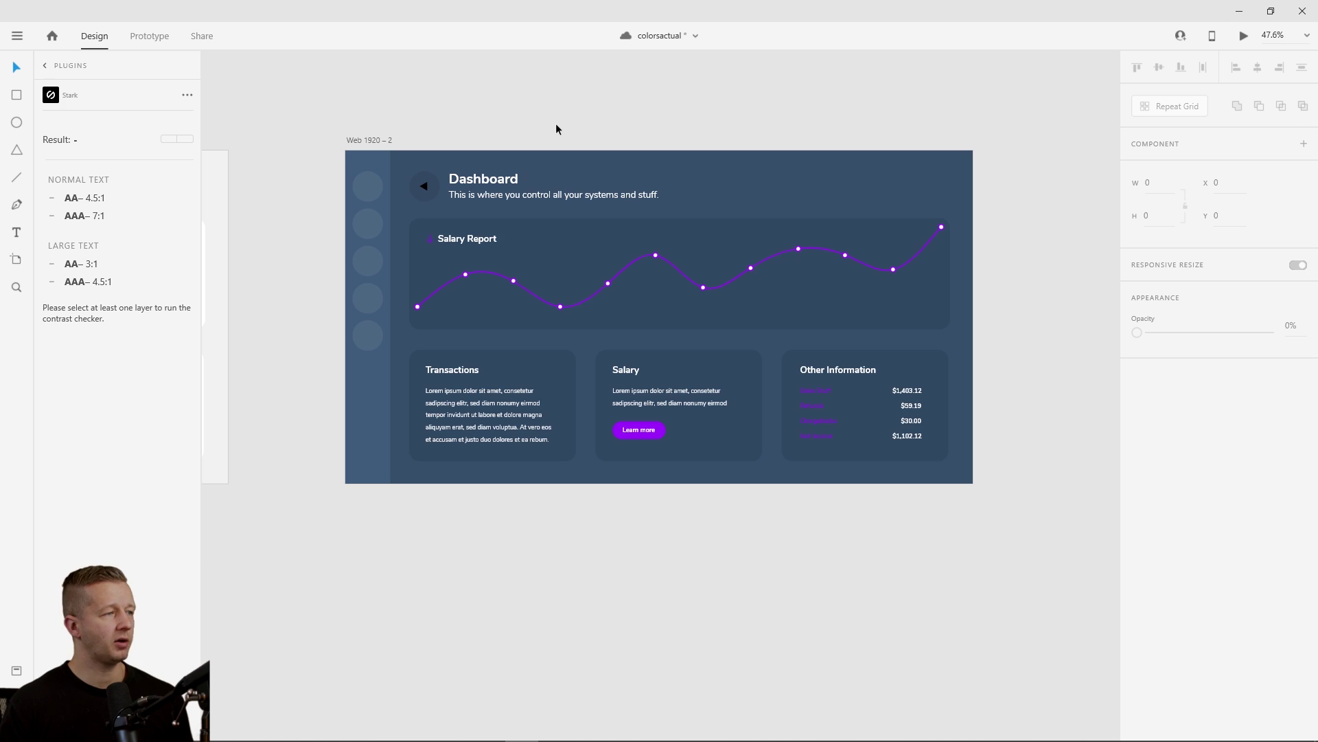
scroll(556, 129, "down", 5)
- Zoom out to see both artboards side by side and save the document
left_click_drag(723, 161, 567, 203)
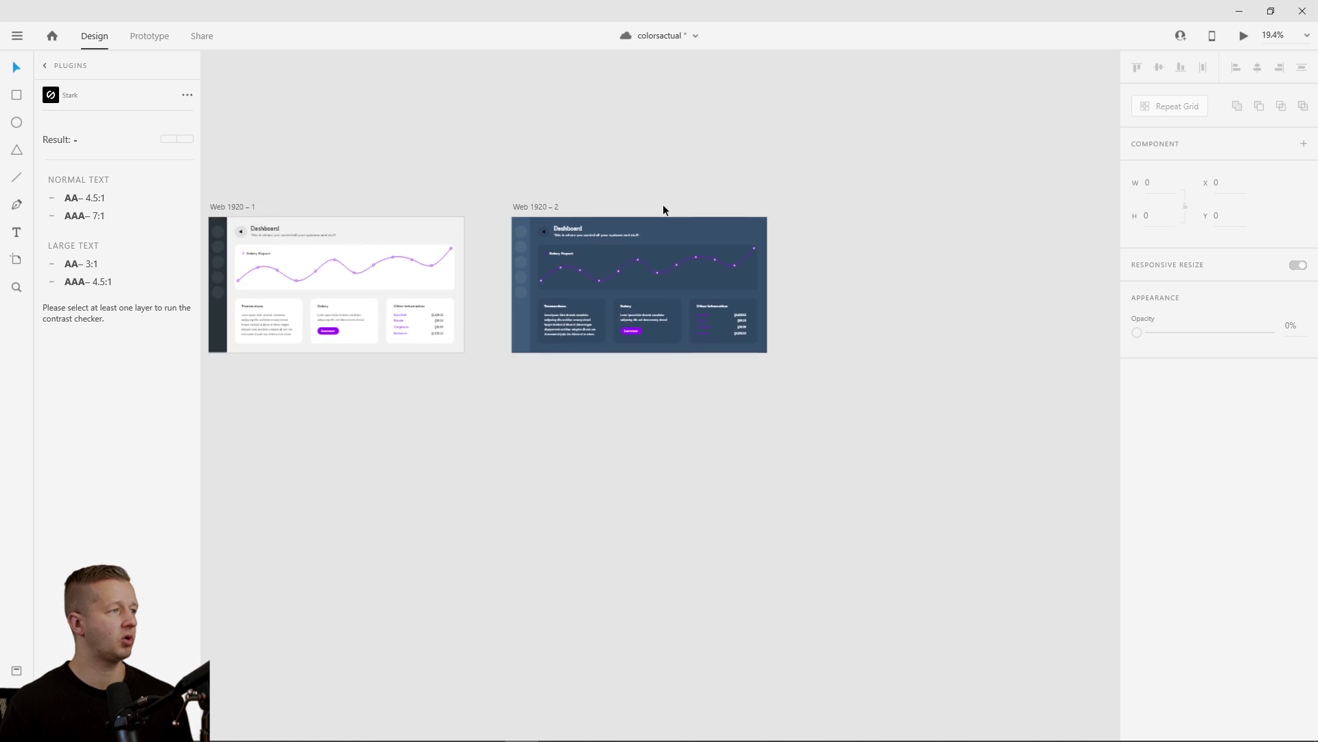
scroll(662, 204, "up", 5)
left_click_drag(656, 209, 640, 173)
key("ctrl+s")
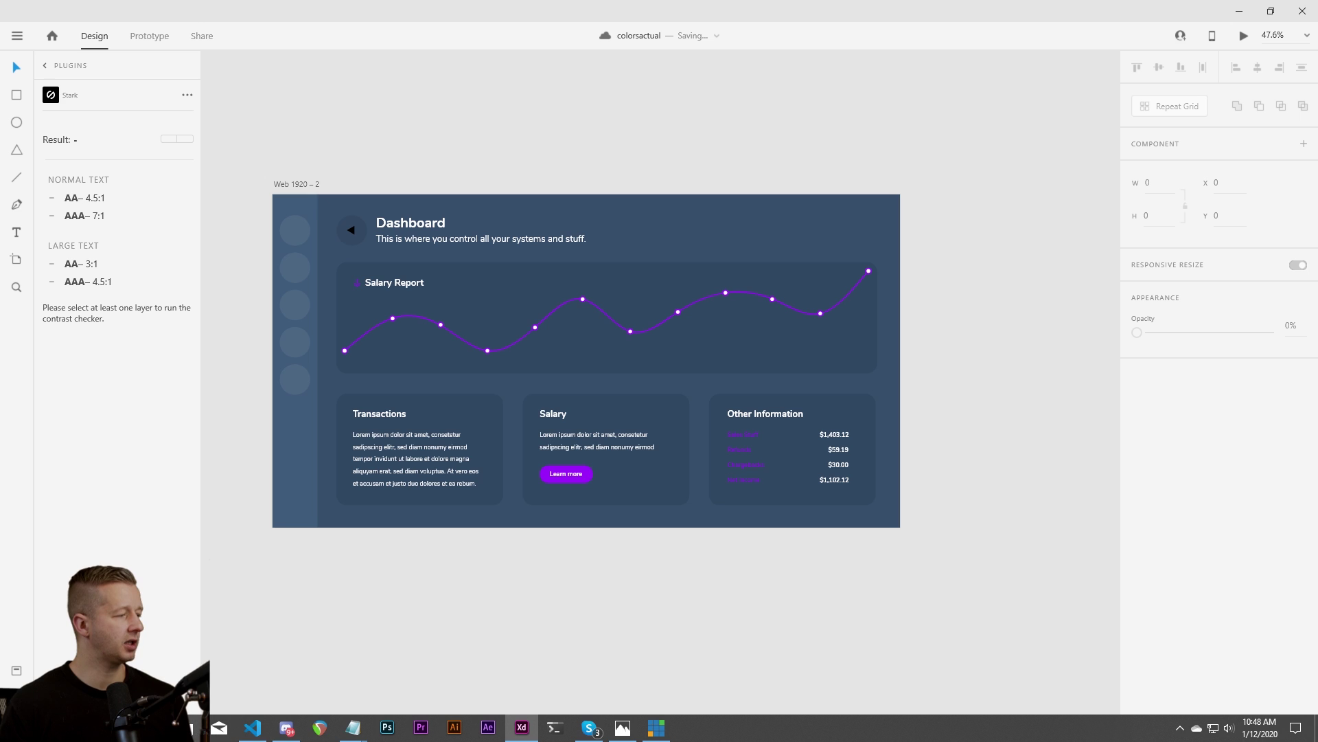
- Colour the back-arrow icon pink #FC5185 using the copied palette colour
left_click(522, 727)
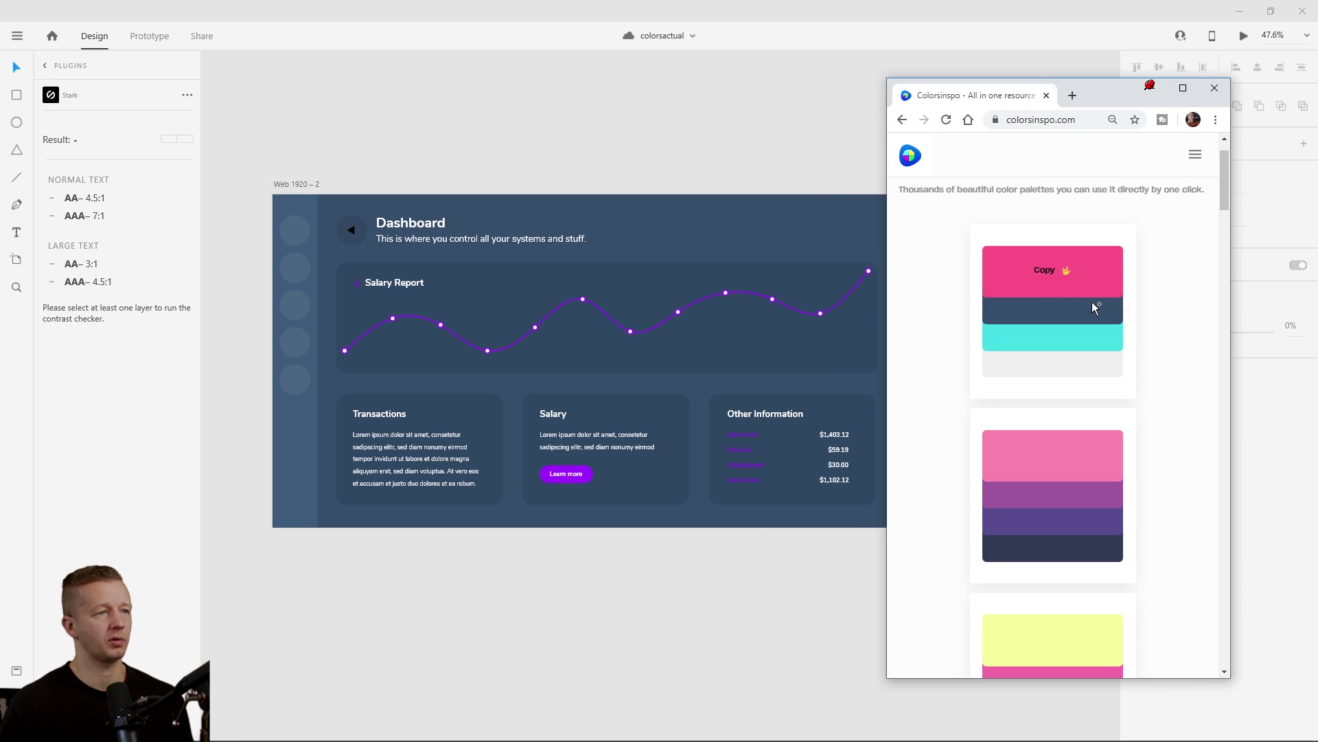
left_click(1096, 267)
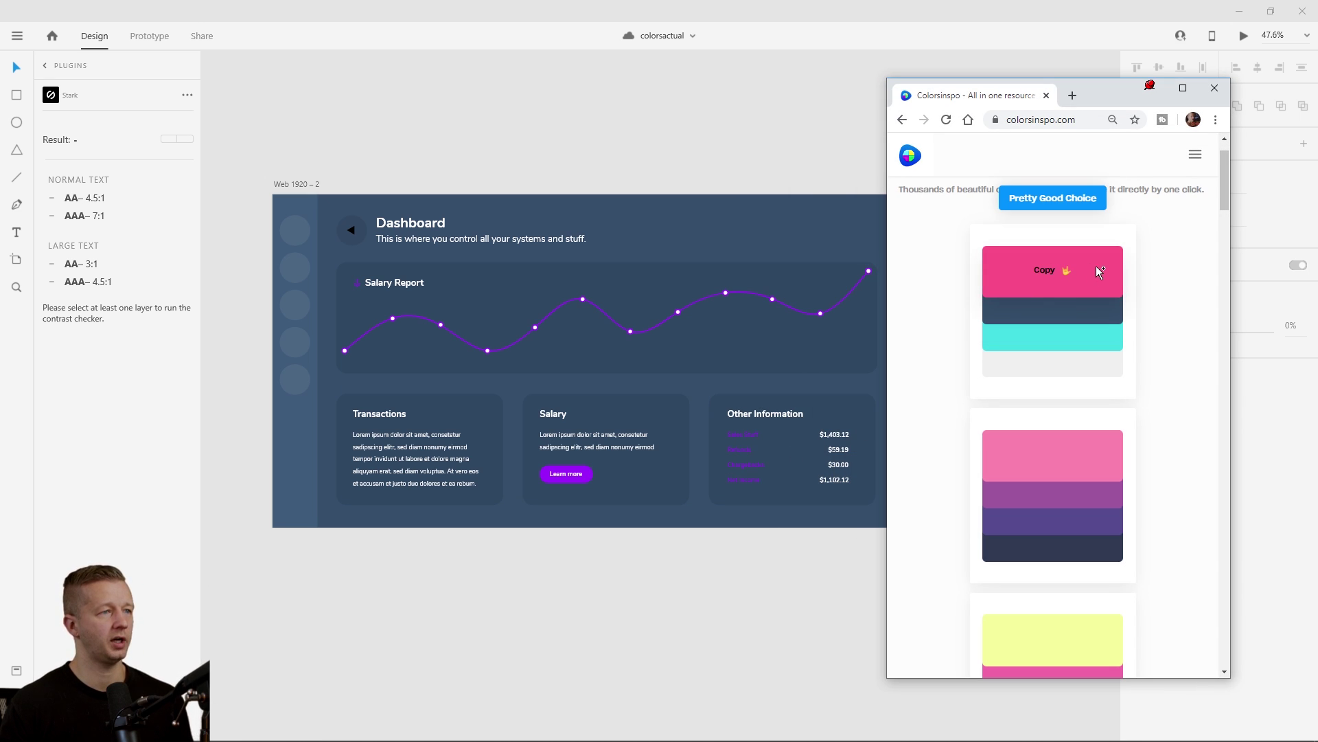
left_click(353, 228)
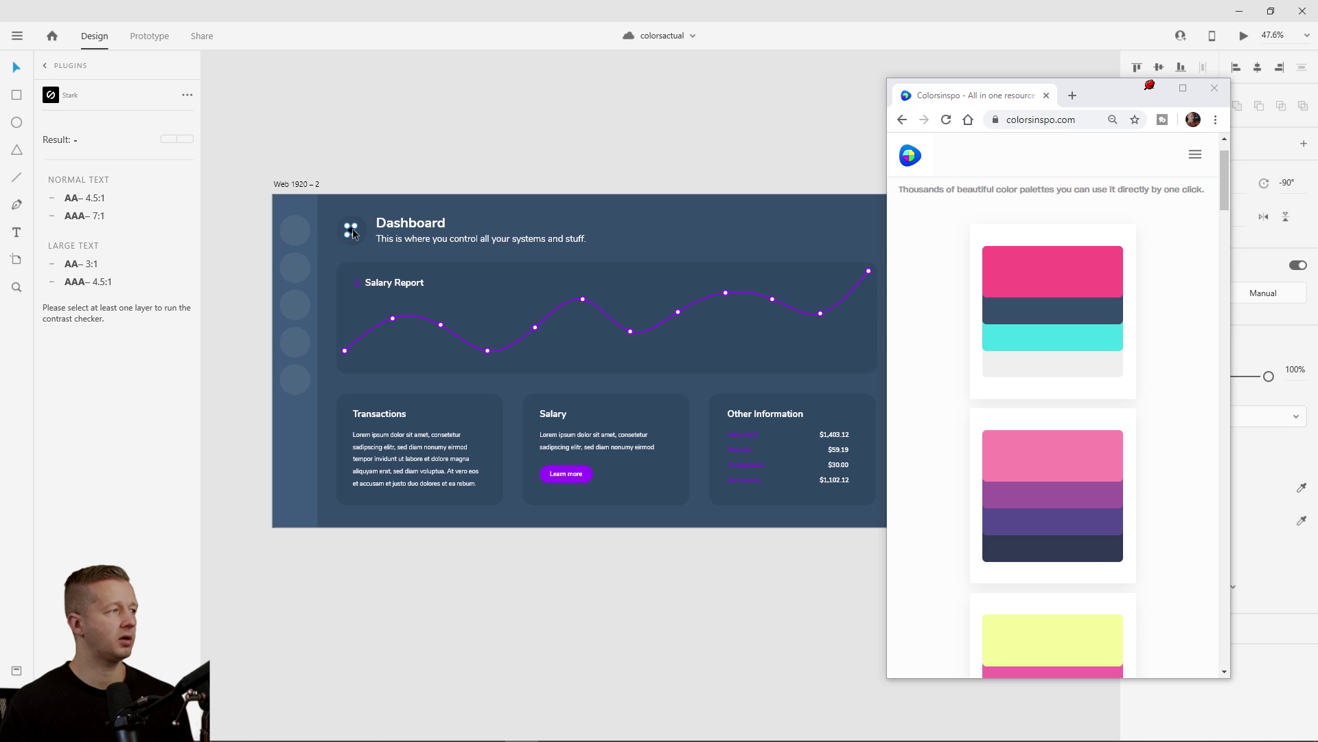
left_click(1171, 86)
left_click(1151, 88)
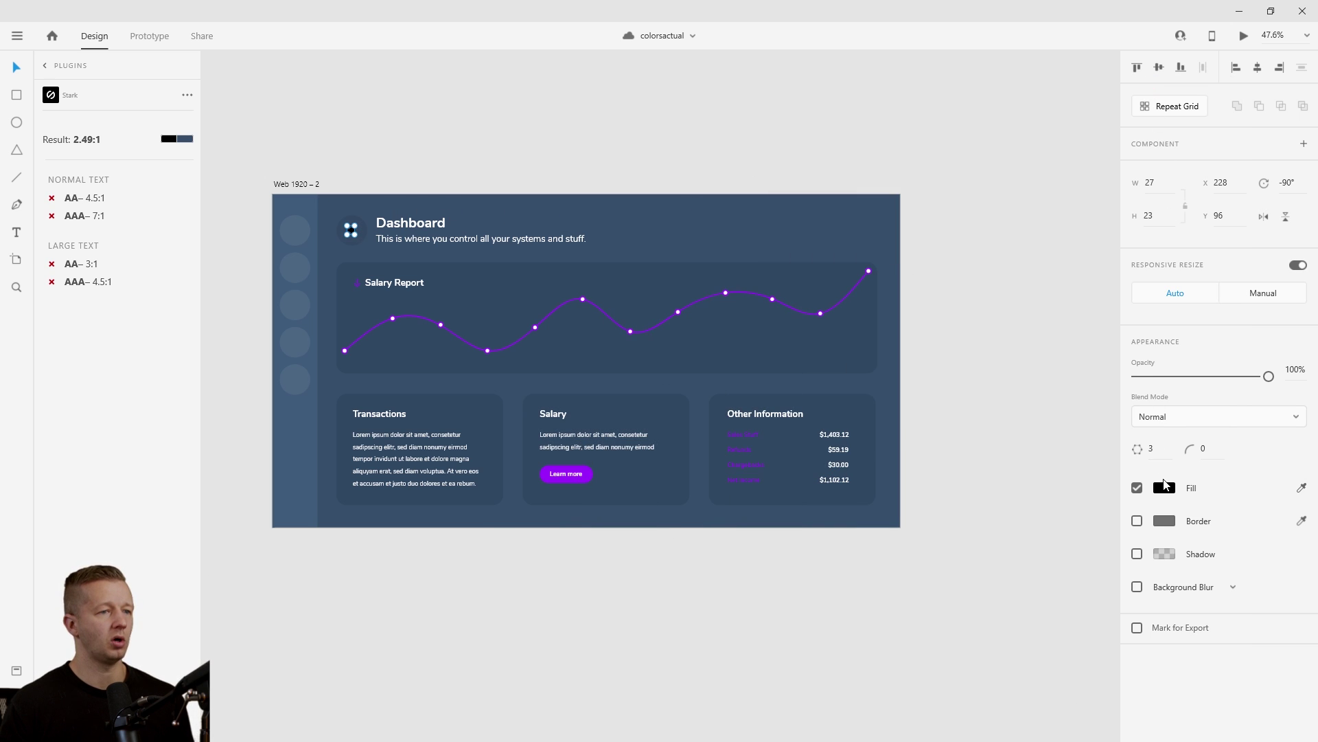
left_click(1165, 486)
type("#FC5185")
key("Return")
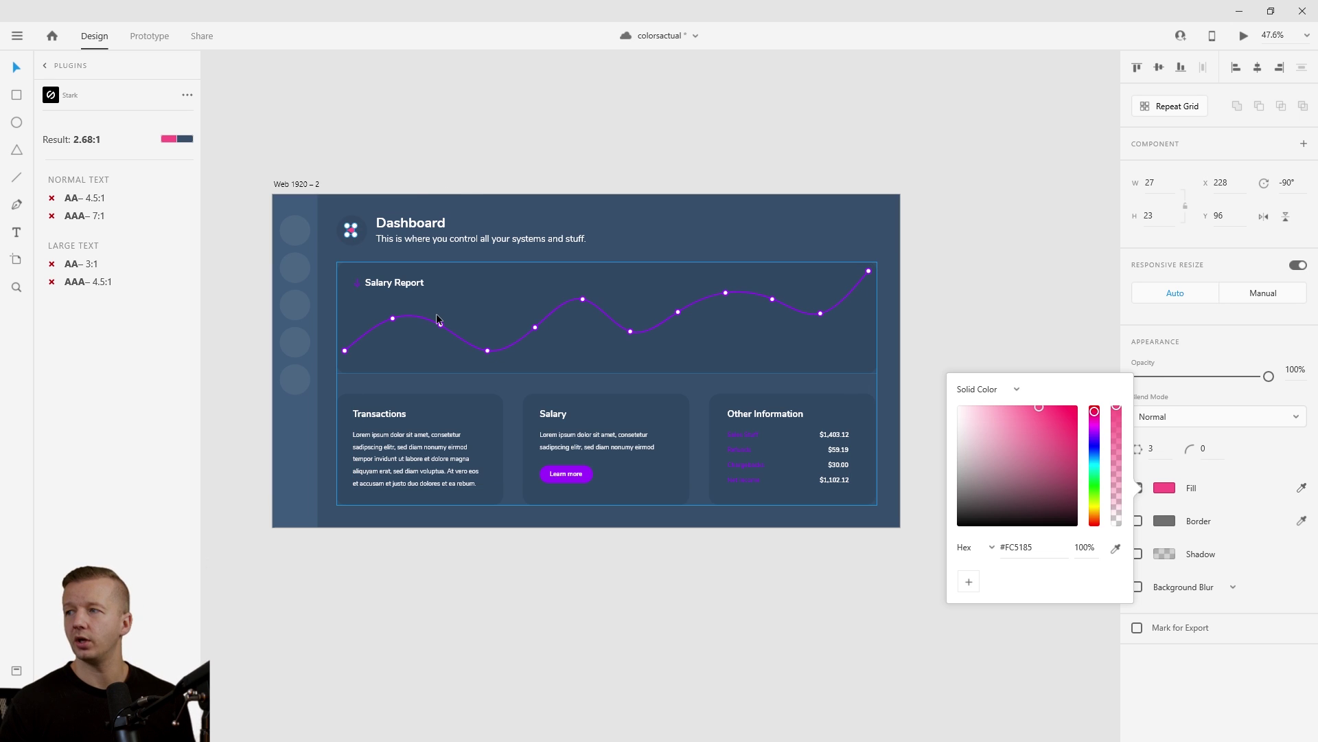
- Group the Learn more button with the Sales Stuff, Chargebacks and Net Income labels and fill them pink #FC5185
left_click(589, 474)
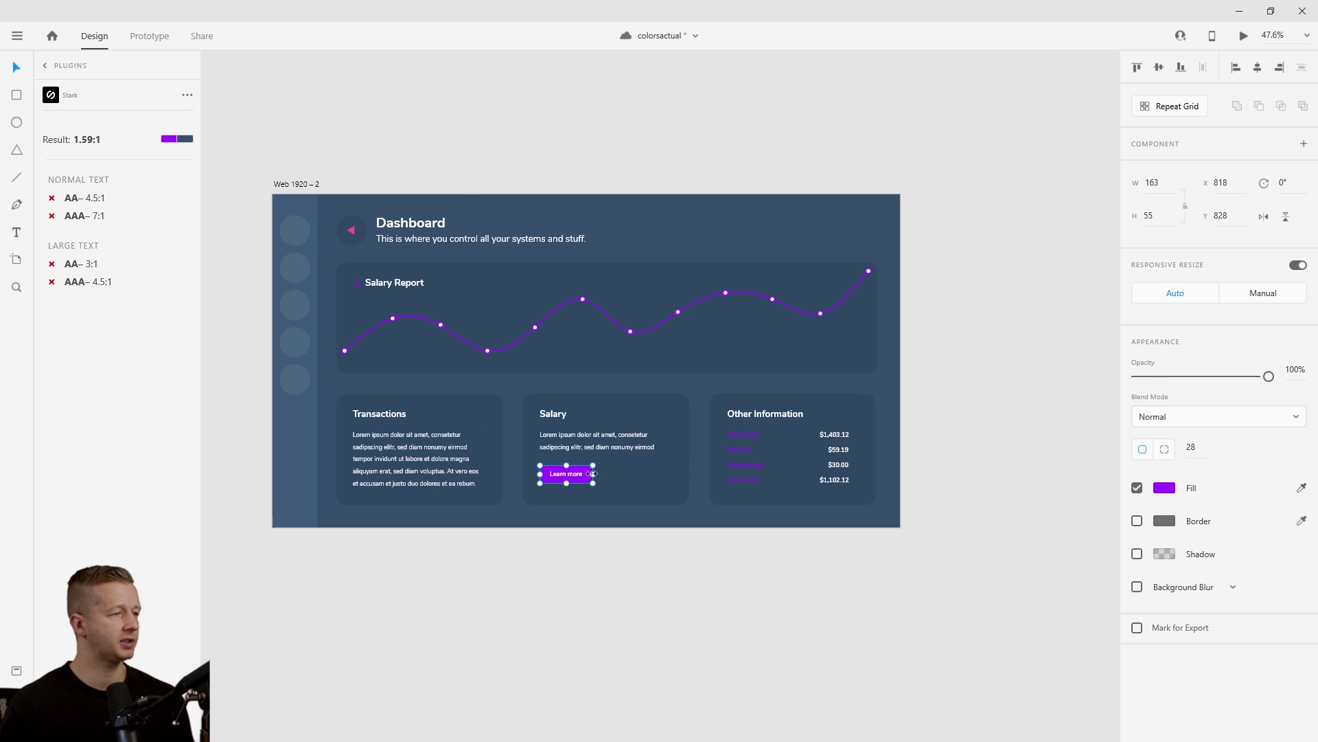
left_click(743, 434, "shift")
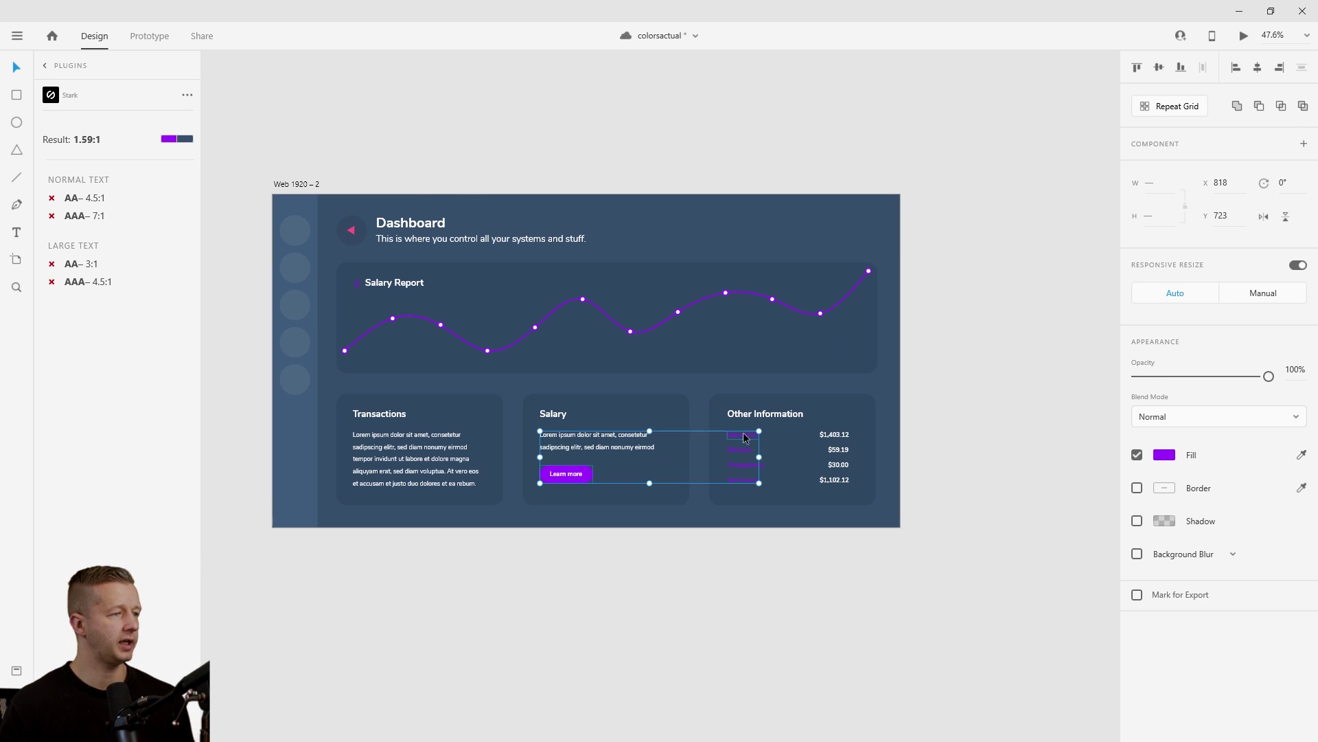
left_click(742, 467, "shift")
left_click(744, 479, "shift")
key("ctrl+g")
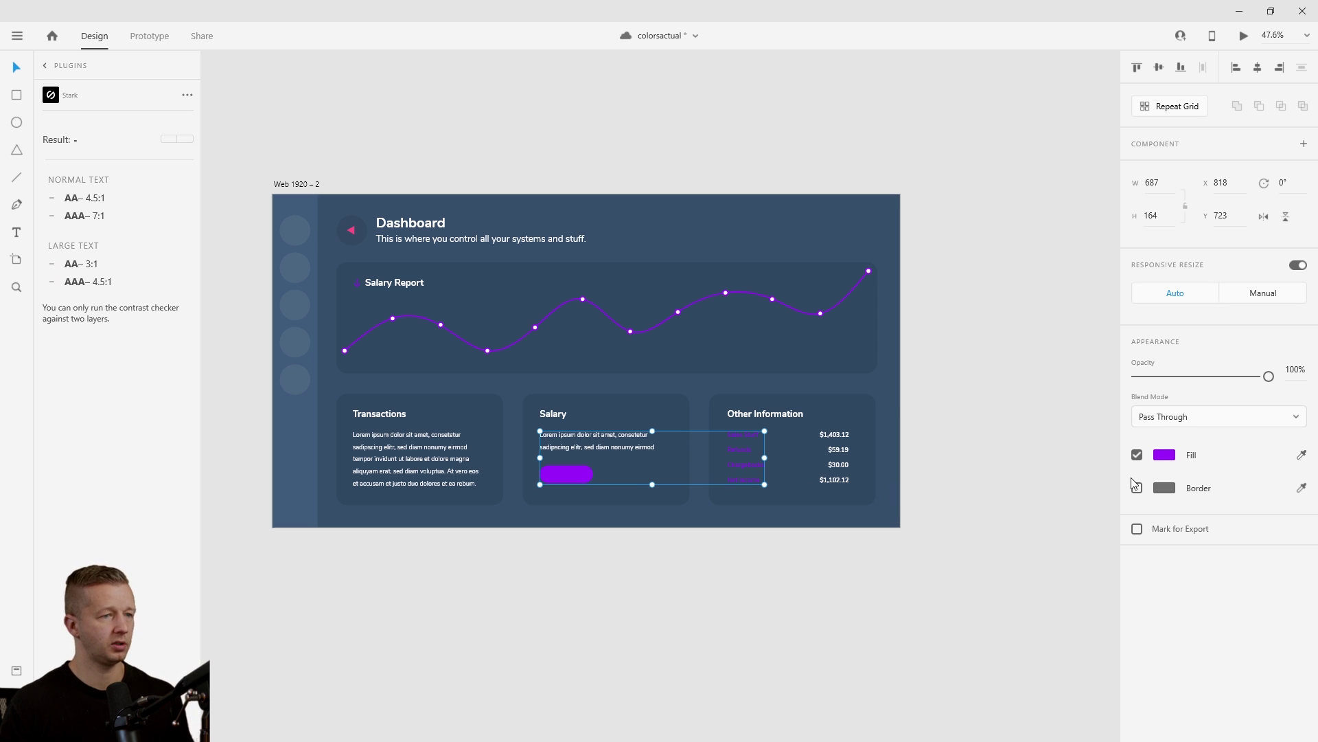
left_click(1163, 455)
type("#fc5185")
key("Return")
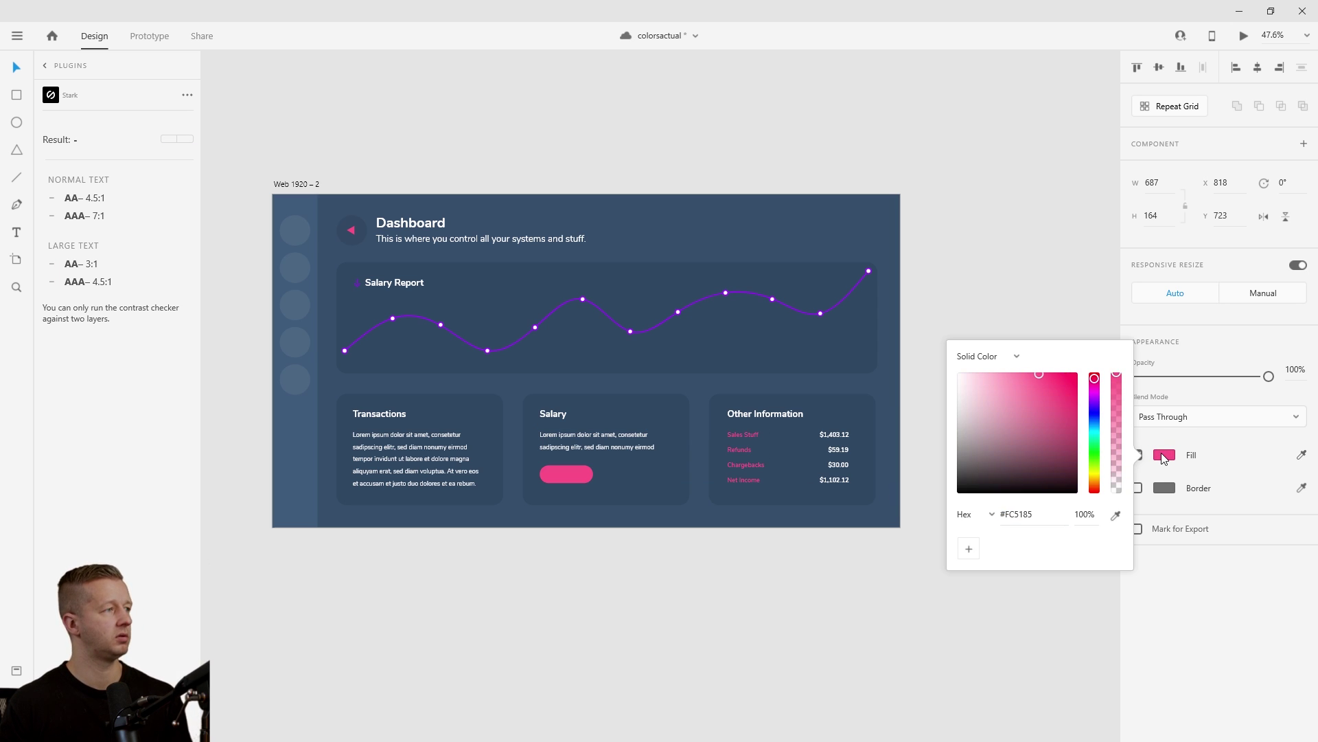
left_click(568, 476)
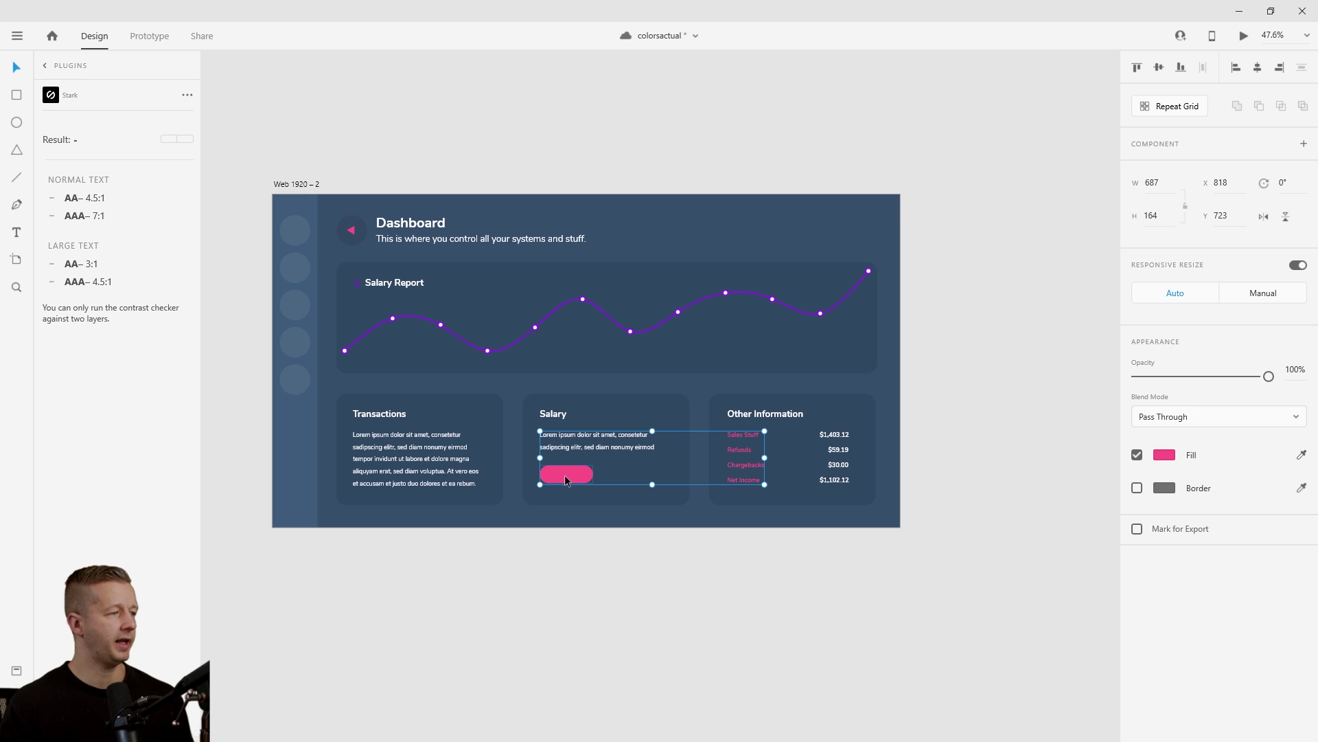
- Move the Learn more text layer to the top of the stack so it shows on the button
double_click(566, 477)
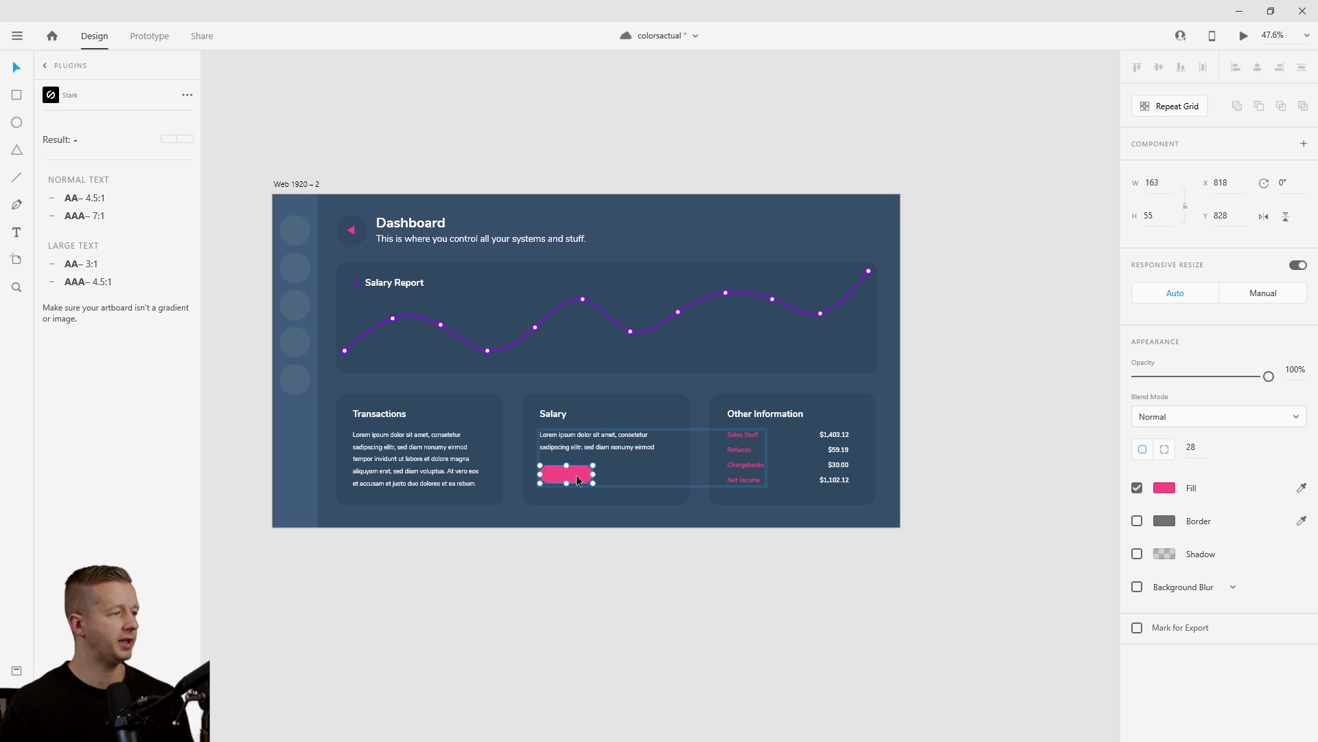
key("ctrl+y")
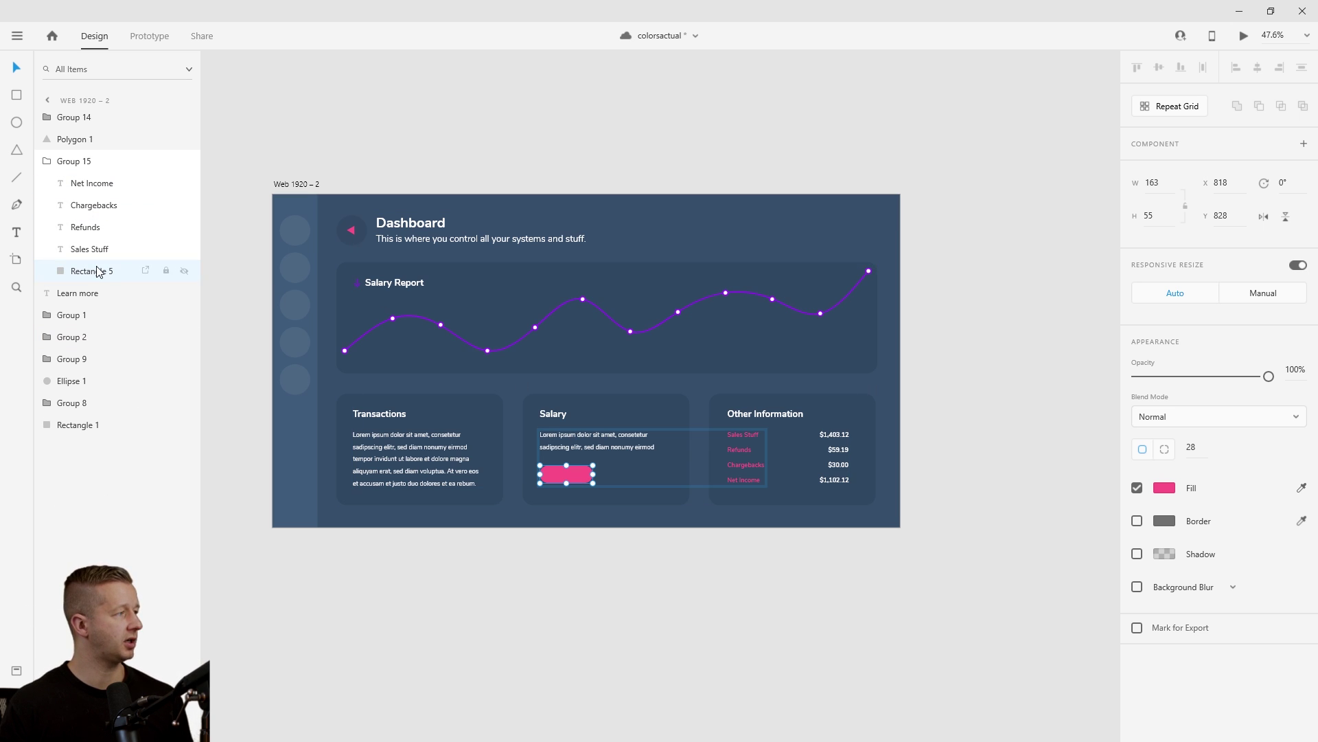
left_click(79, 293)
left_click_drag(80, 297, 90, 113)
key("Escape")
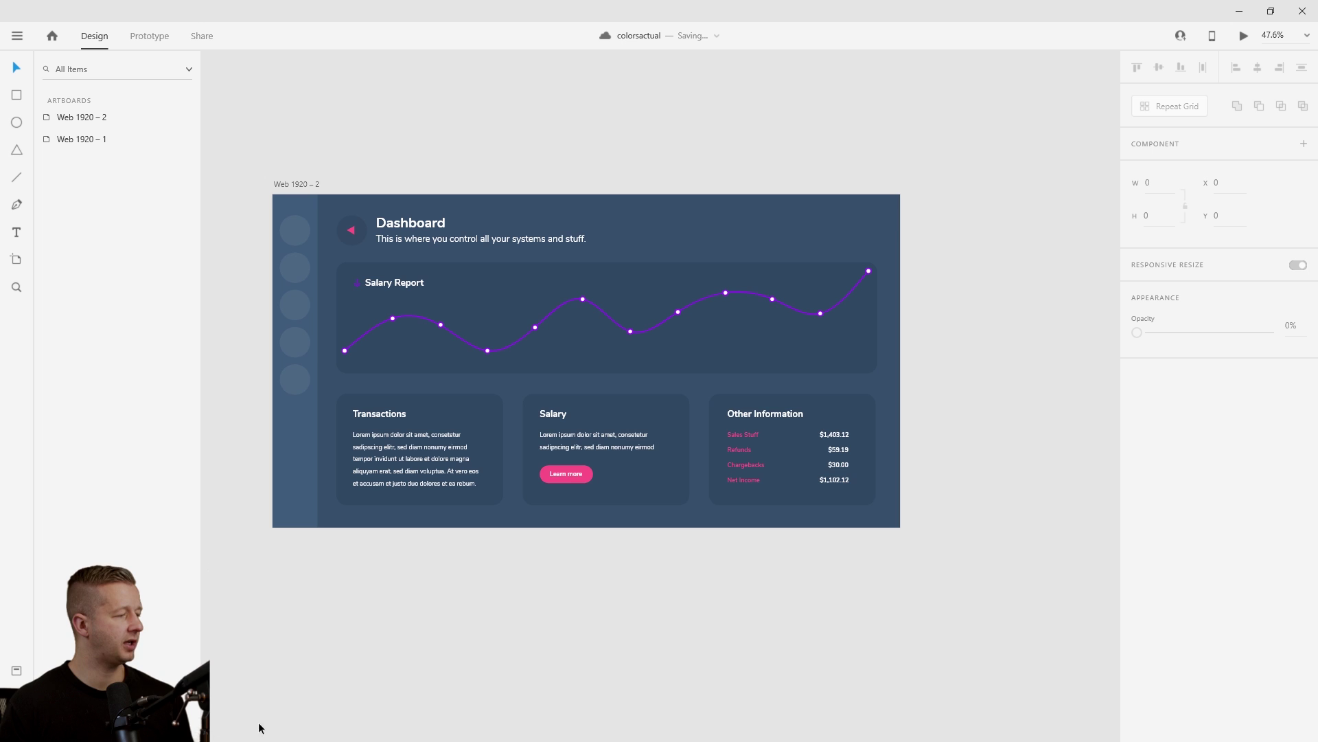
scroll(267, 722, "down", 2)
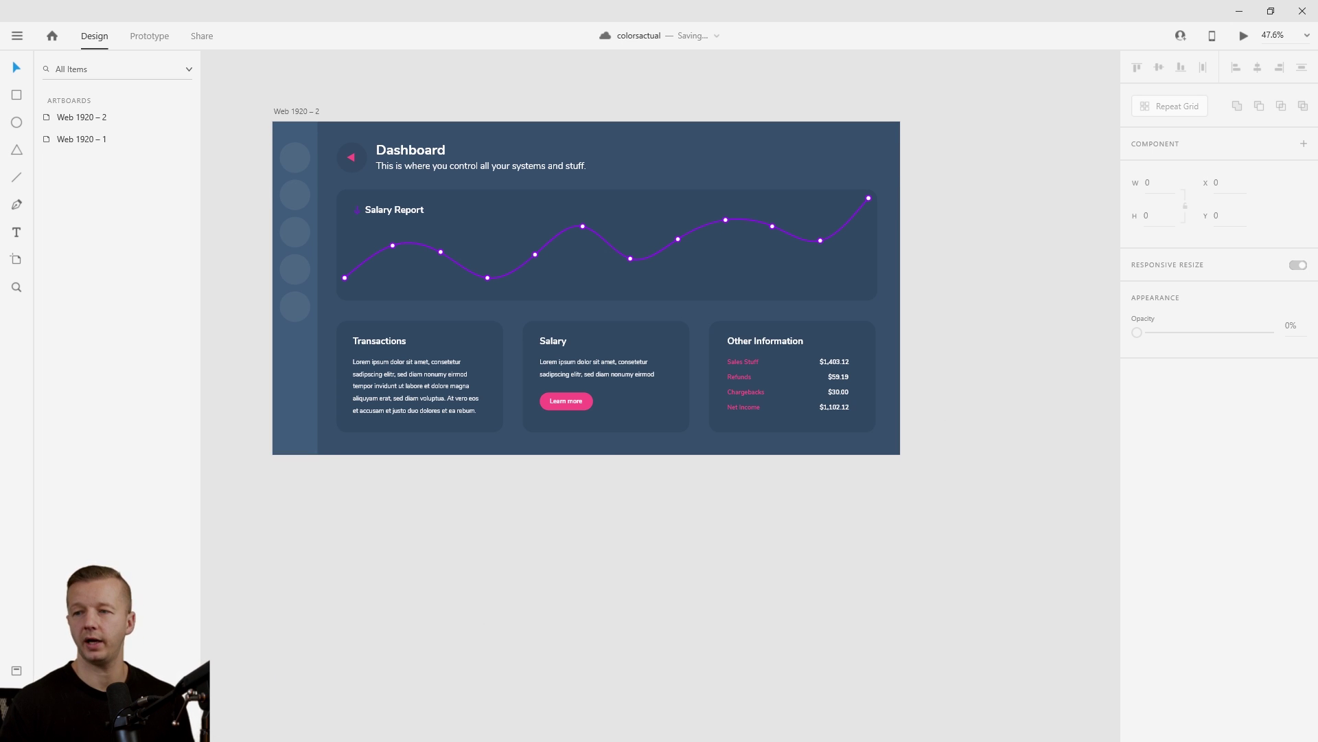
- Copy the cyan #43DDE6 from Colorsinspo and apply it to the Salary Report title
key("alt+Tab")
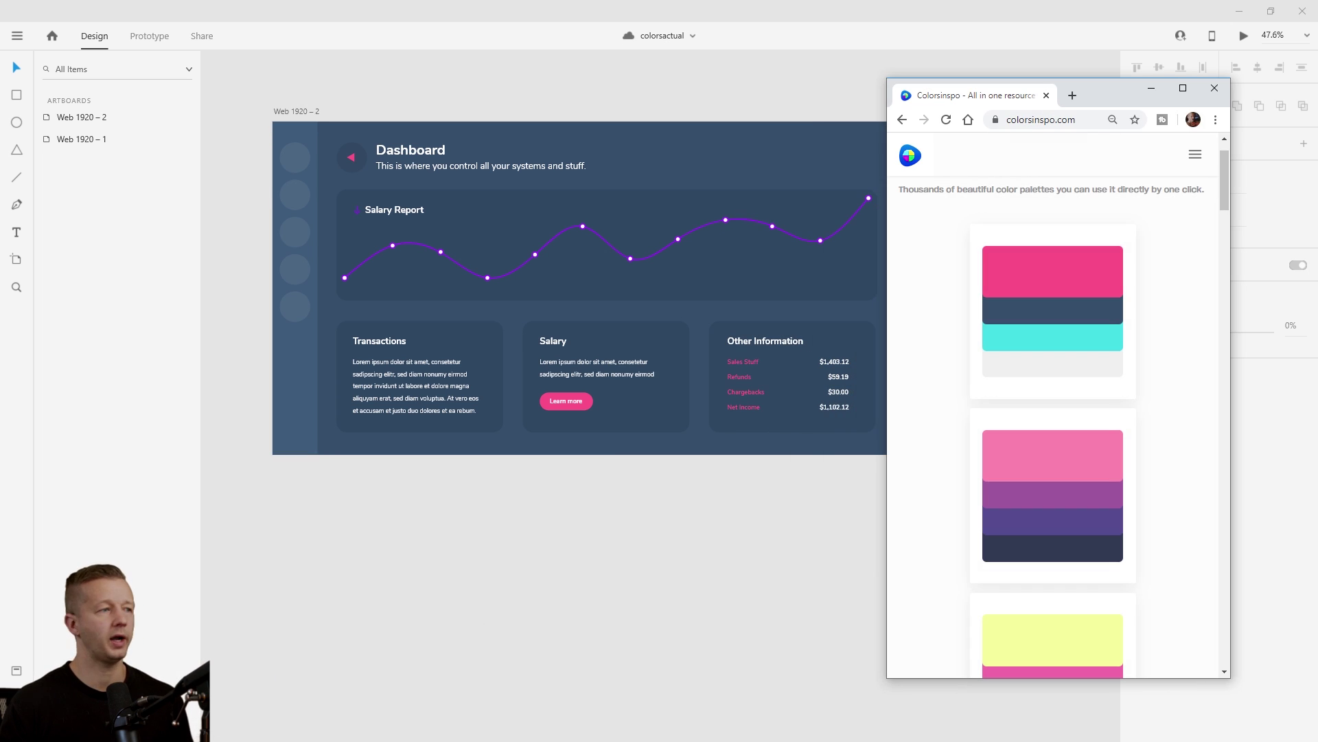
left_click(1078, 338)
left_click(1153, 90)
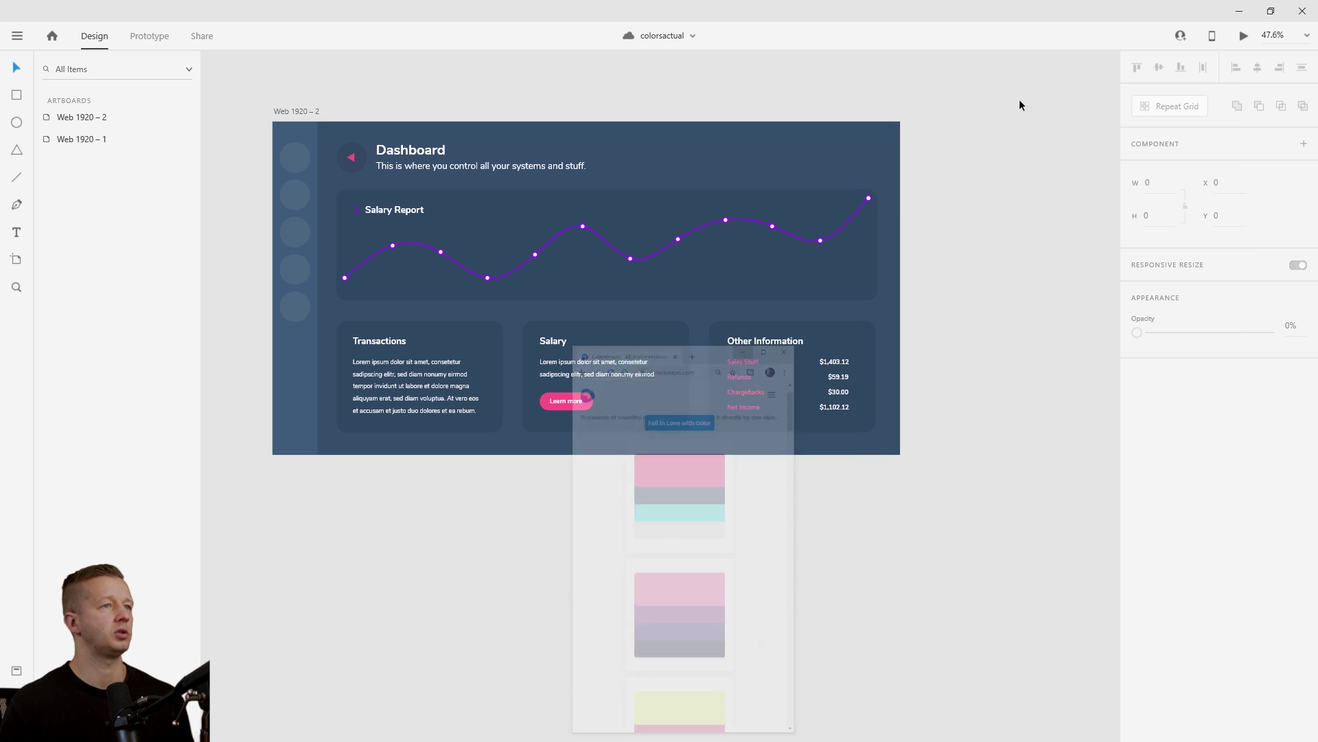
left_click(402, 152)
double_click(414, 154)
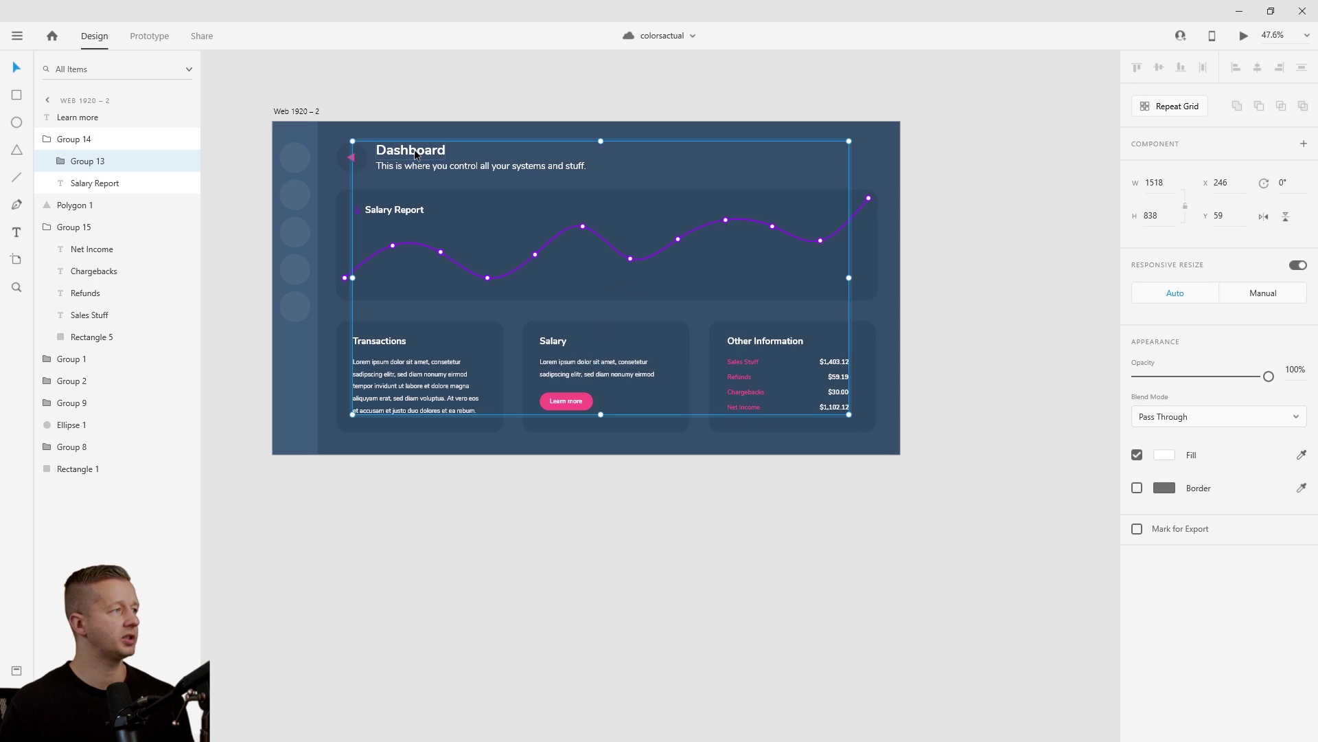
left_click(394, 211)
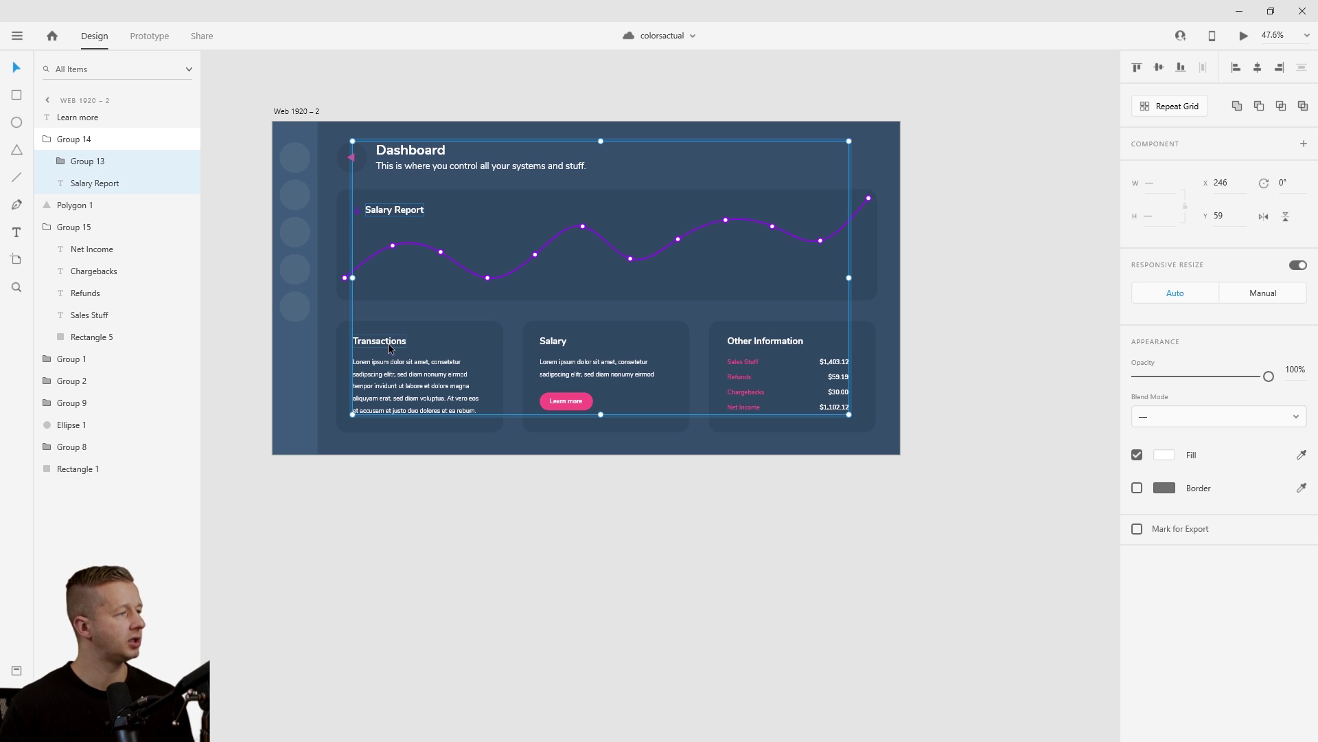
key("Escape")
key("Return")
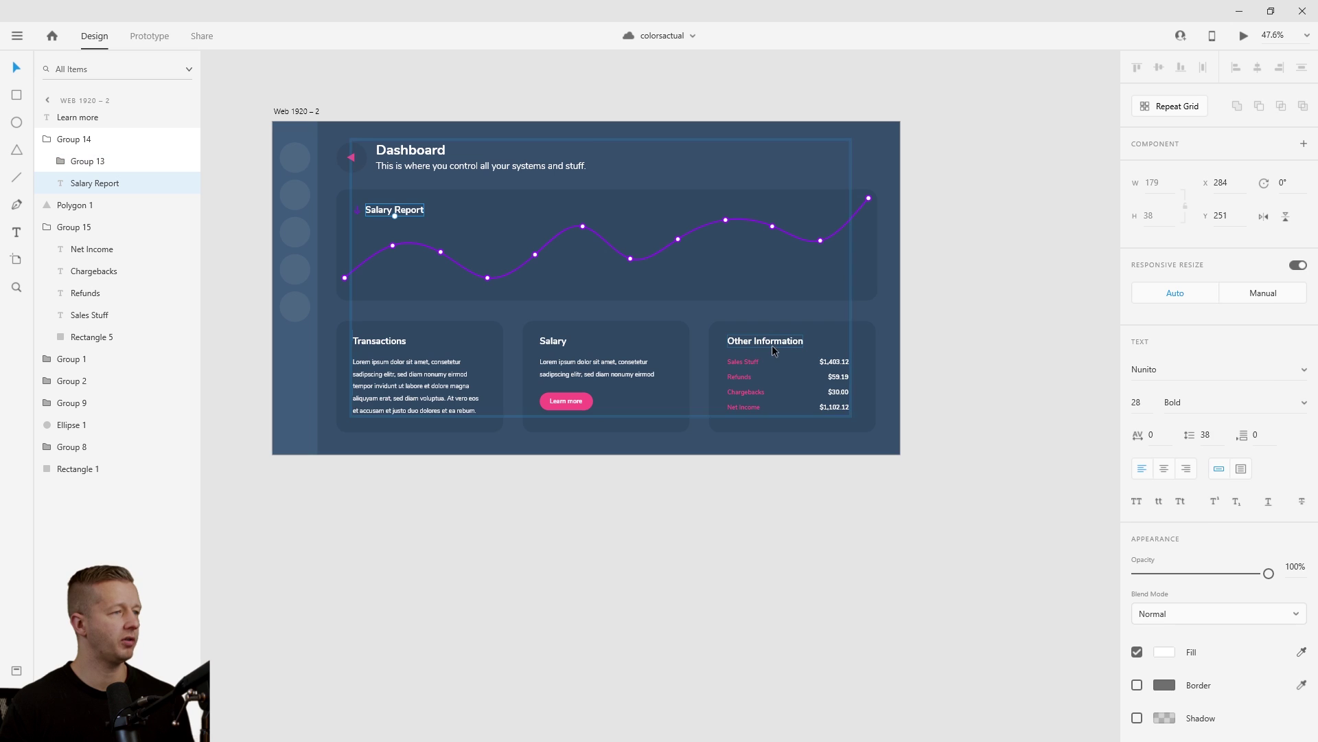
left_click(1164, 651)
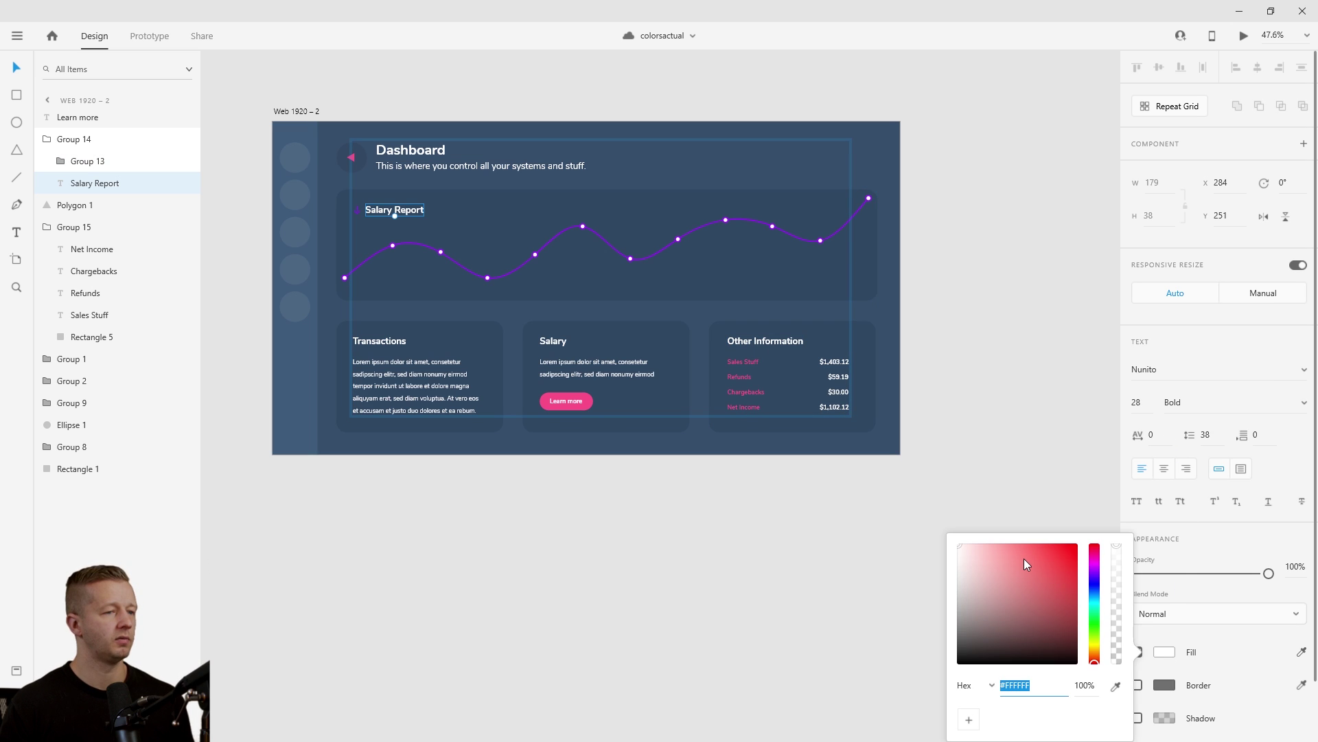
type("#43DDE6")
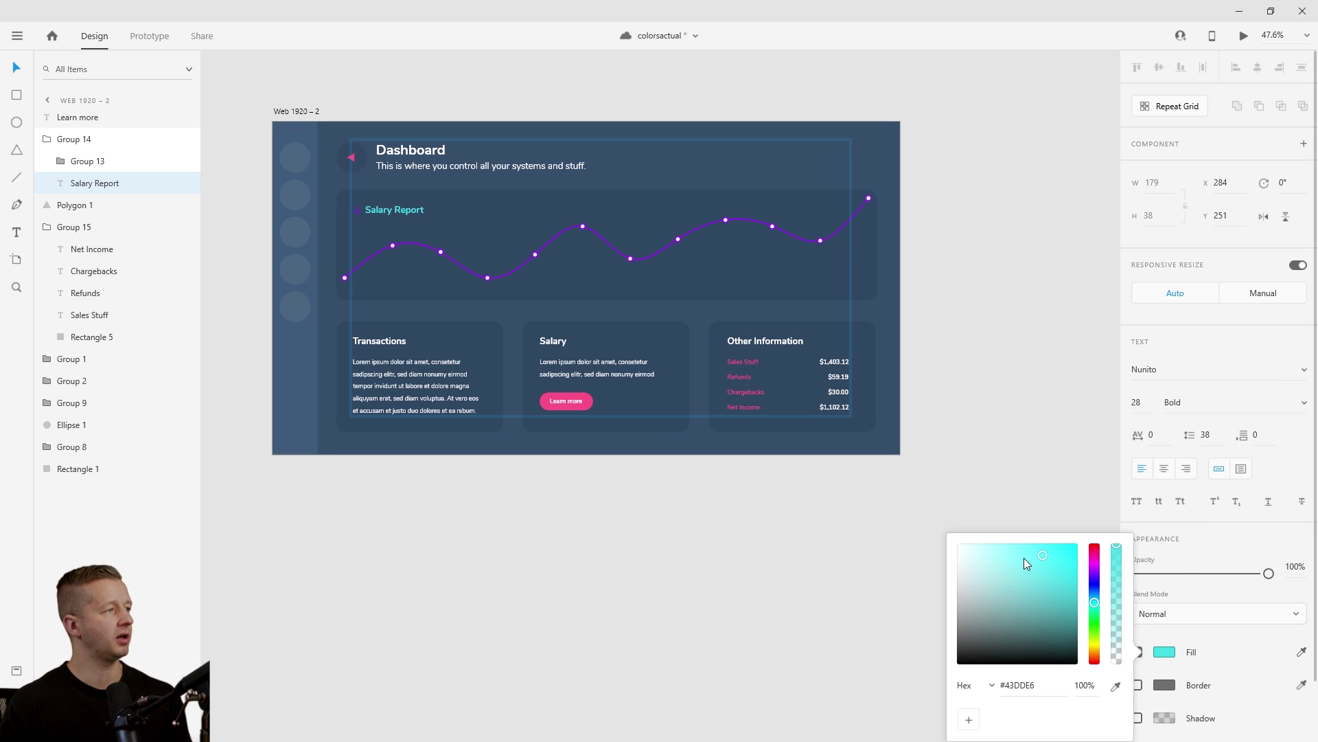
left_click(397, 342)
- Recolour the Transactions, Salary and Other Information headings to the same cyan
double_click(397, 341)
left_click(559, 343, "shift")
left_click(763, 342, "shift")
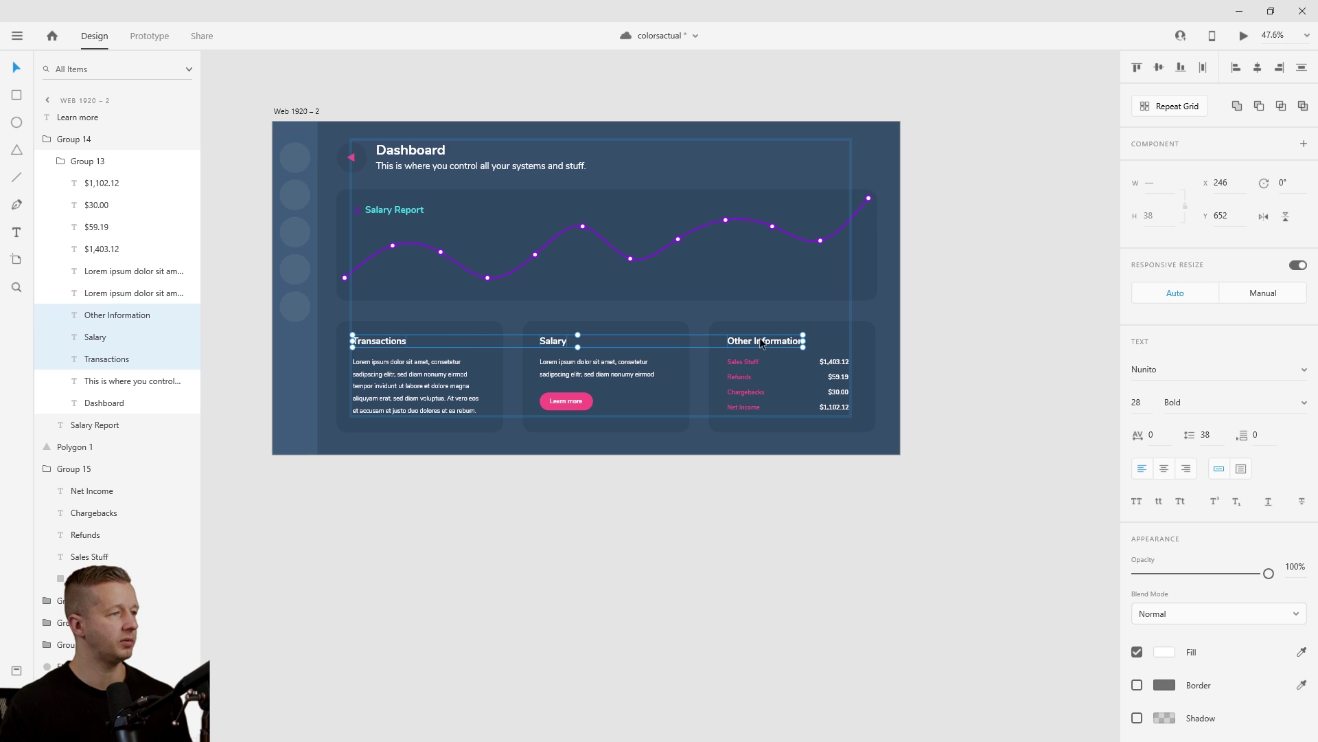
left_click(1165, 649)
type("#43DDE6")
key("Return")
left_click(694, 547)
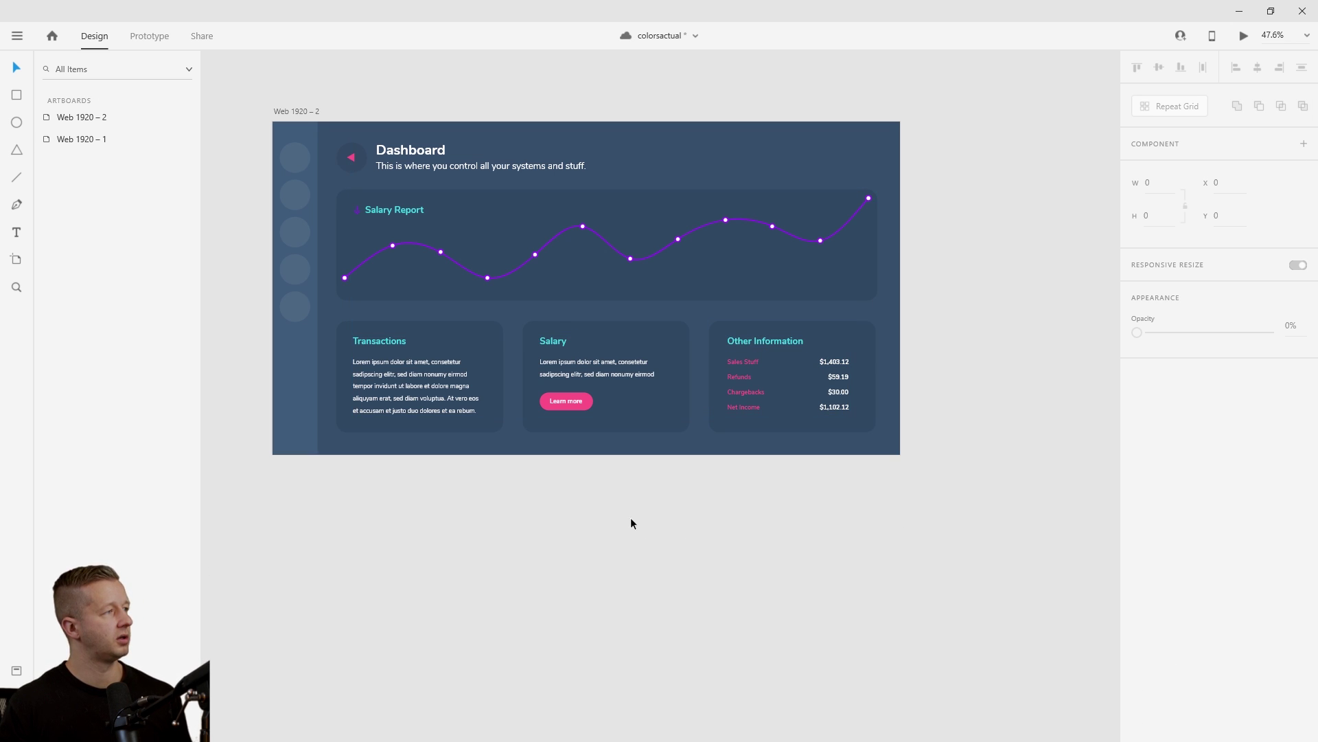
- Give the Salary Report icon the pink triangle's colour for both fill and border
double_click(357, 209)
scroll(434, 235, "up", 4)
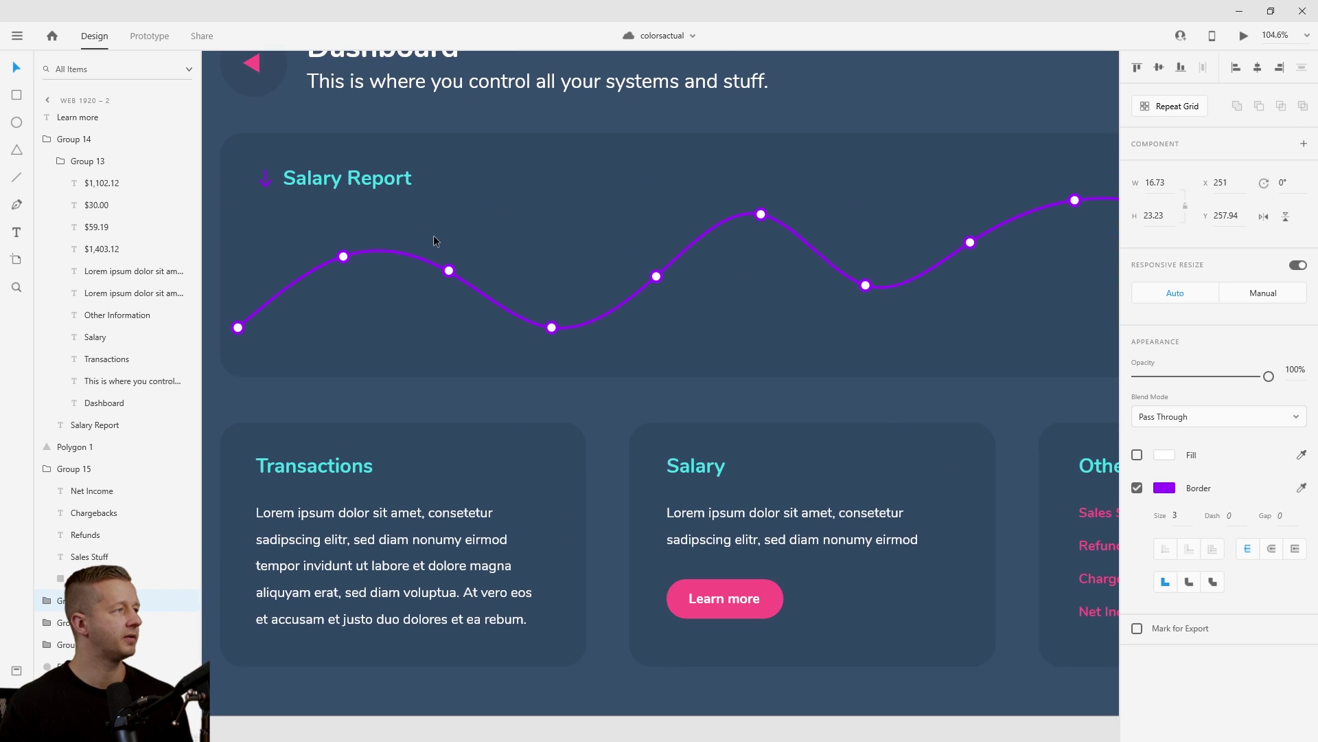
scroll(434, 235, "up", 2)
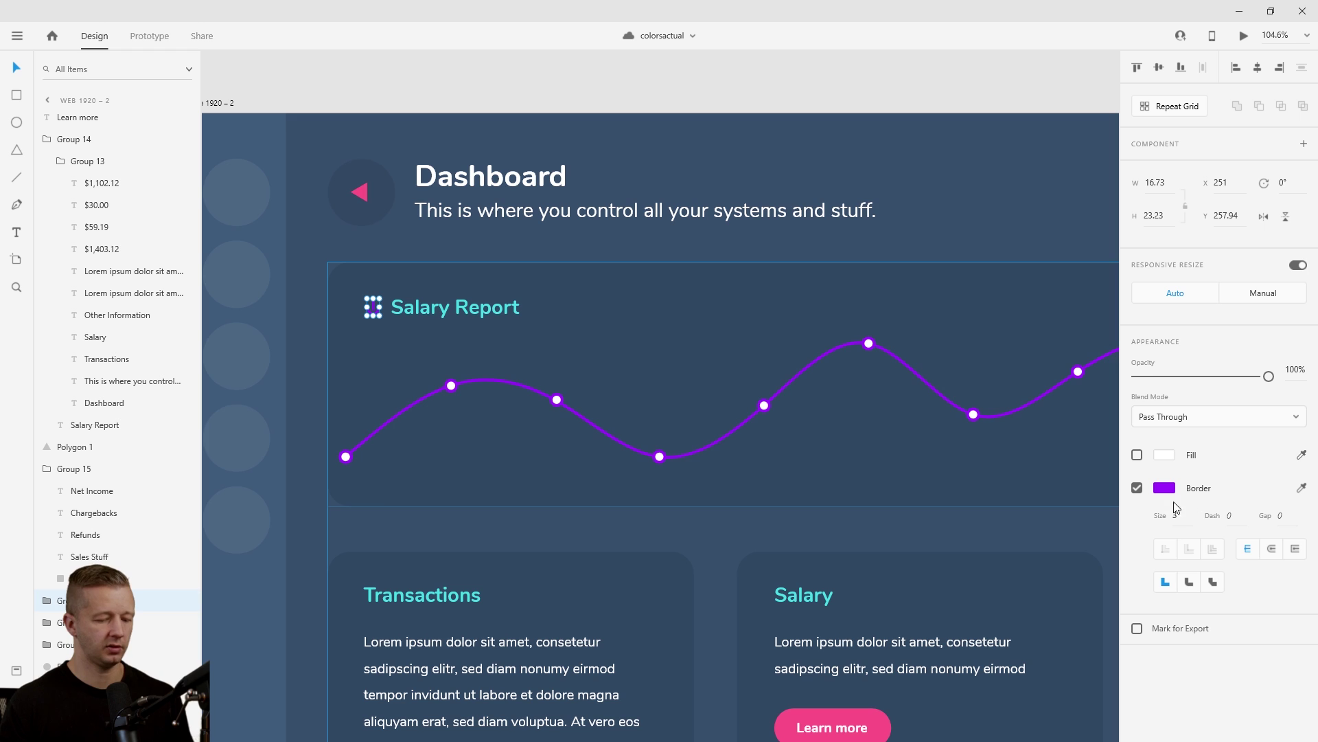
left_click(361, 193)
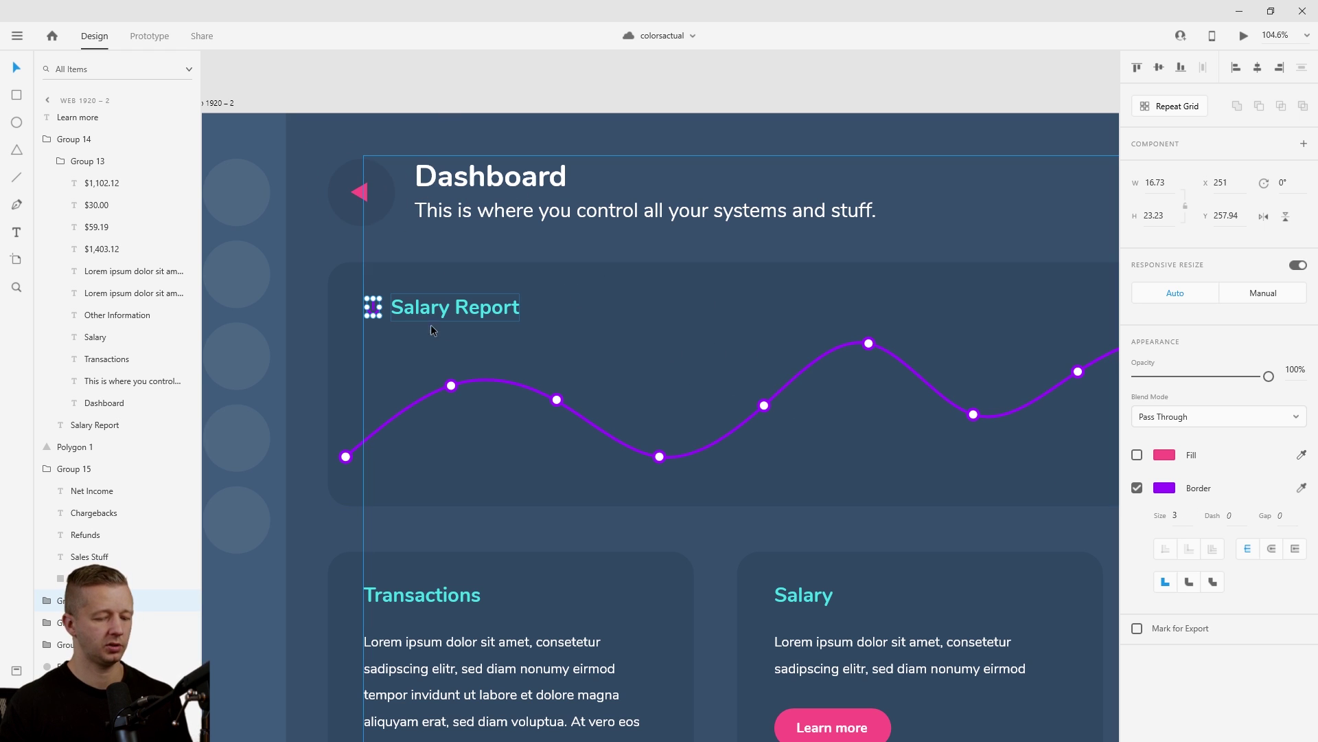
left_click(1164, 488)
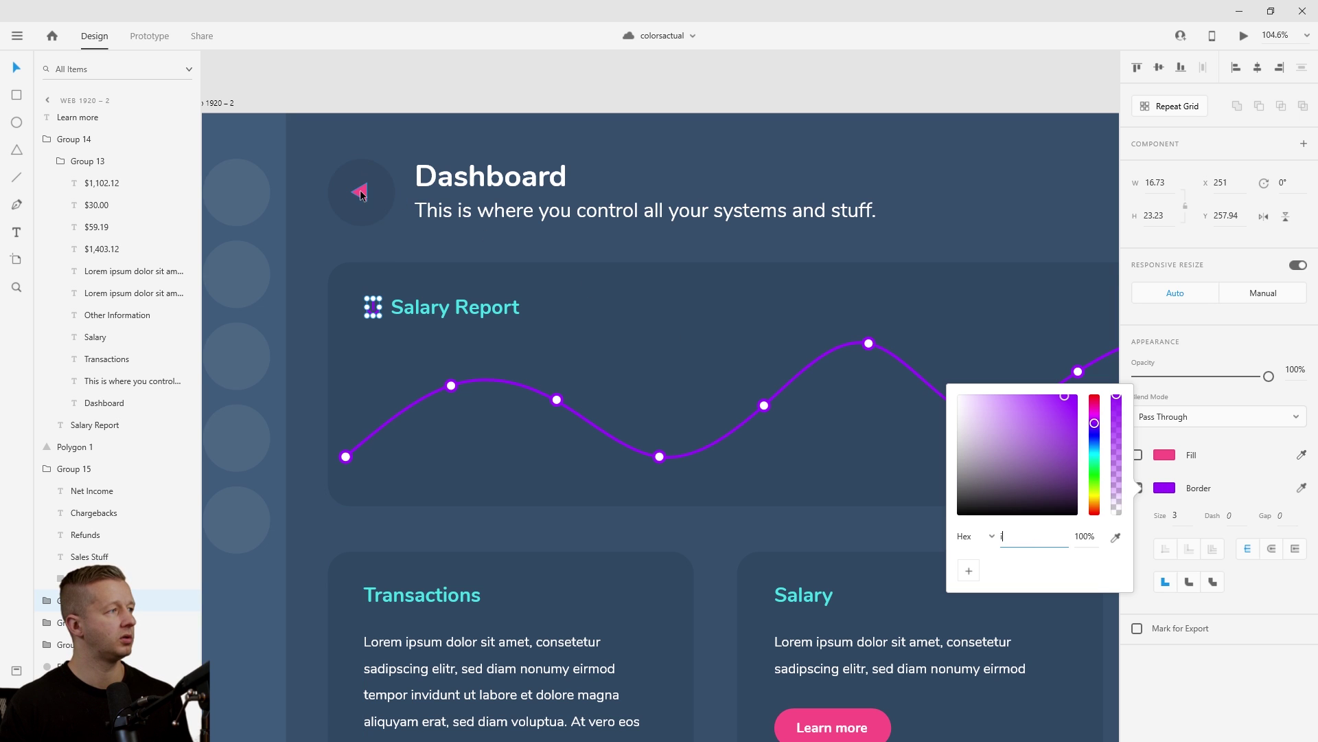
left_click(1116, 537)
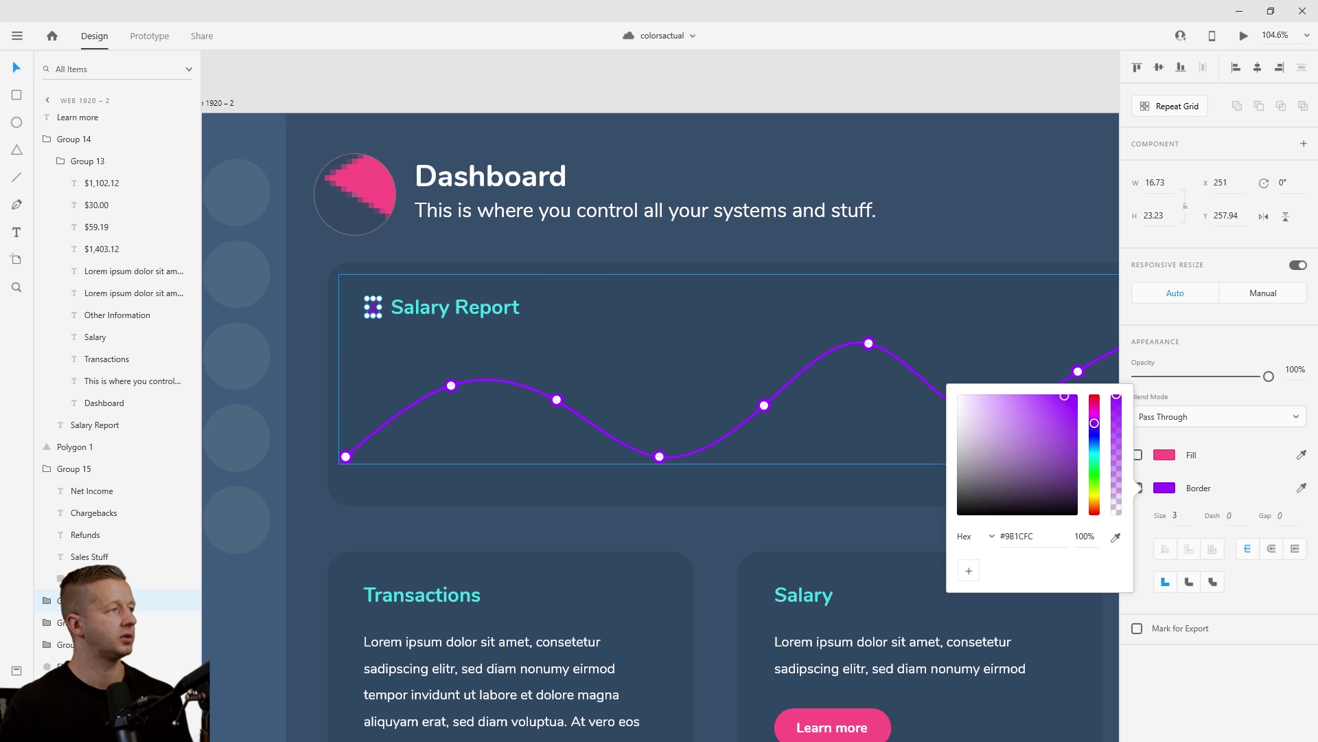
left_click(359, 193)
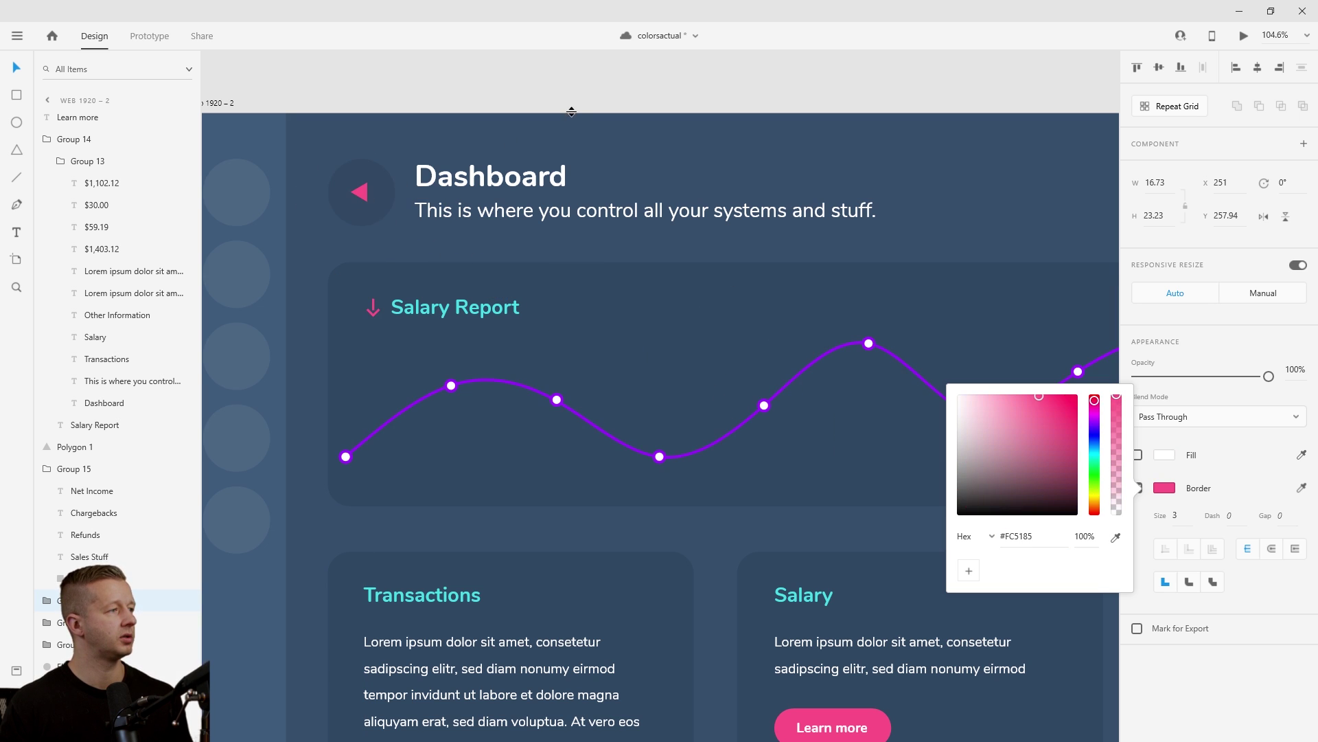
- Make the chart line pink #FC5185 and fill its data points with the dark navy background
left_click(893, 357)
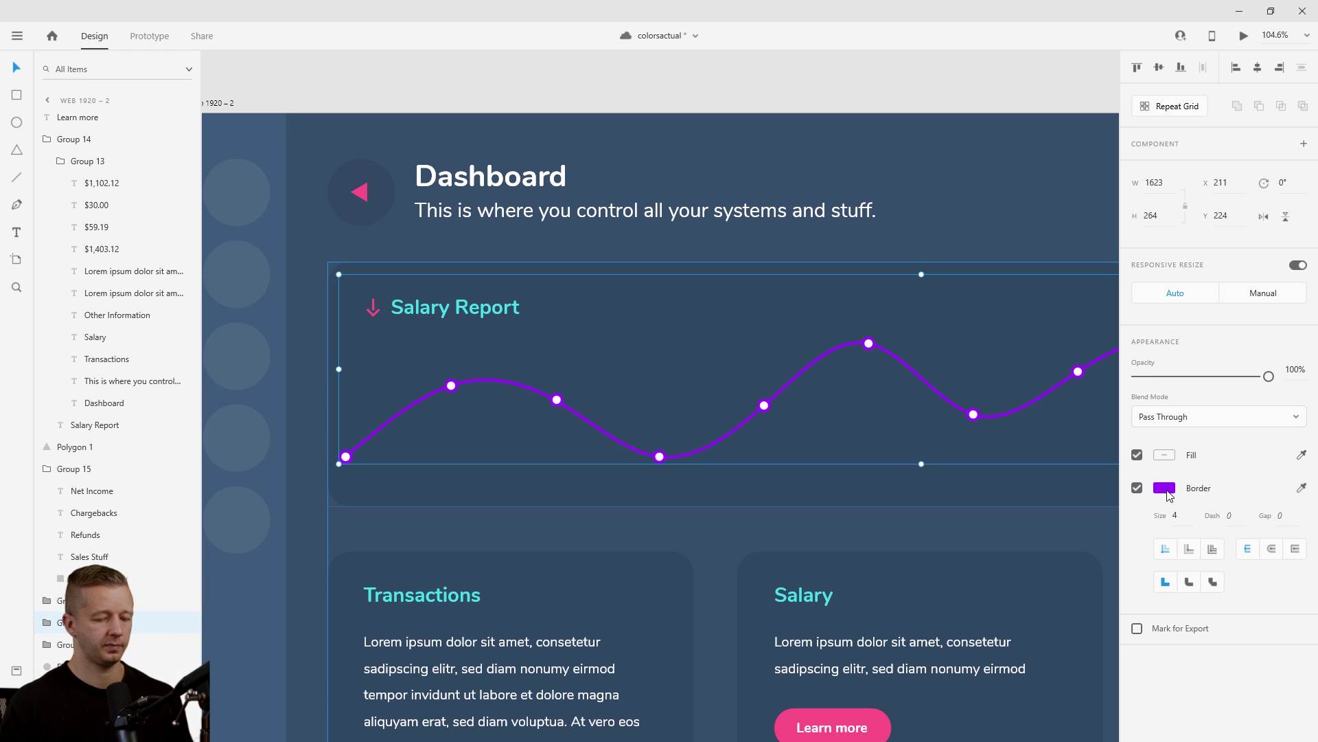
left_click(1165, 489)
left_click(1115, 537)
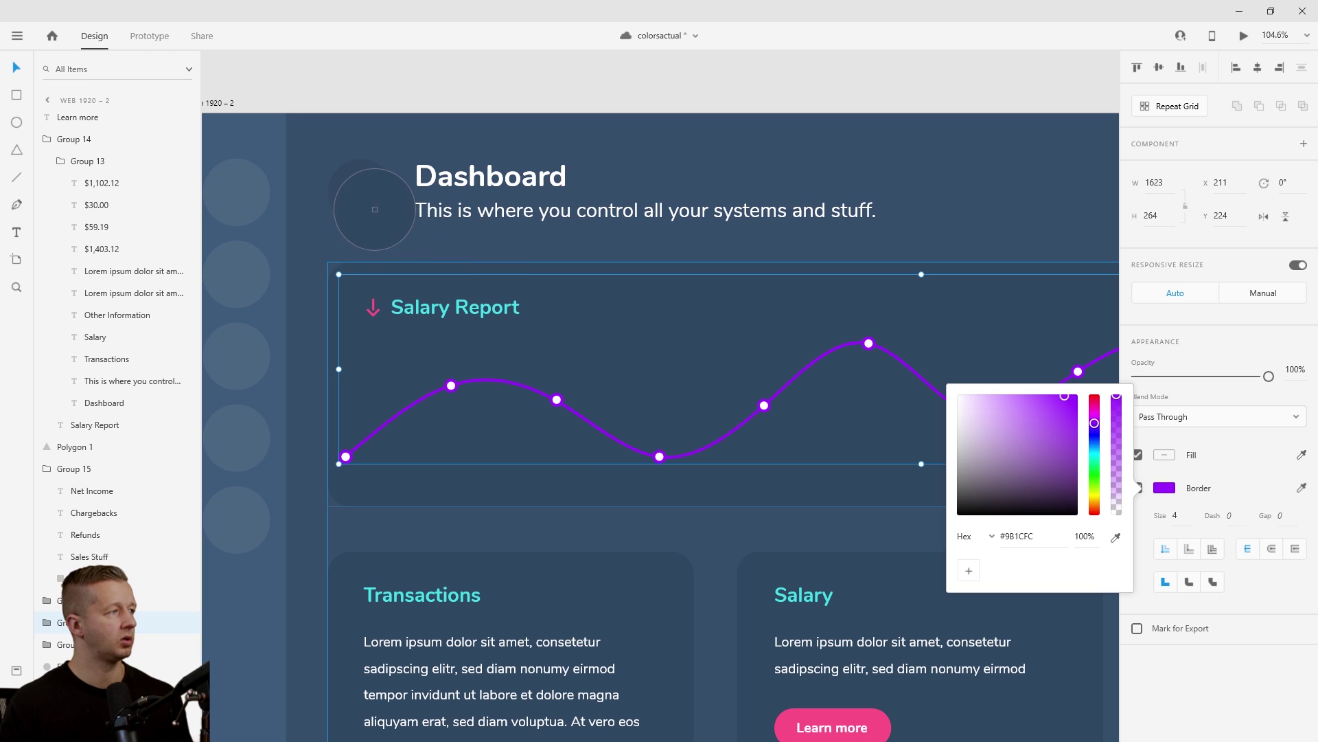
left_click(360, 192)
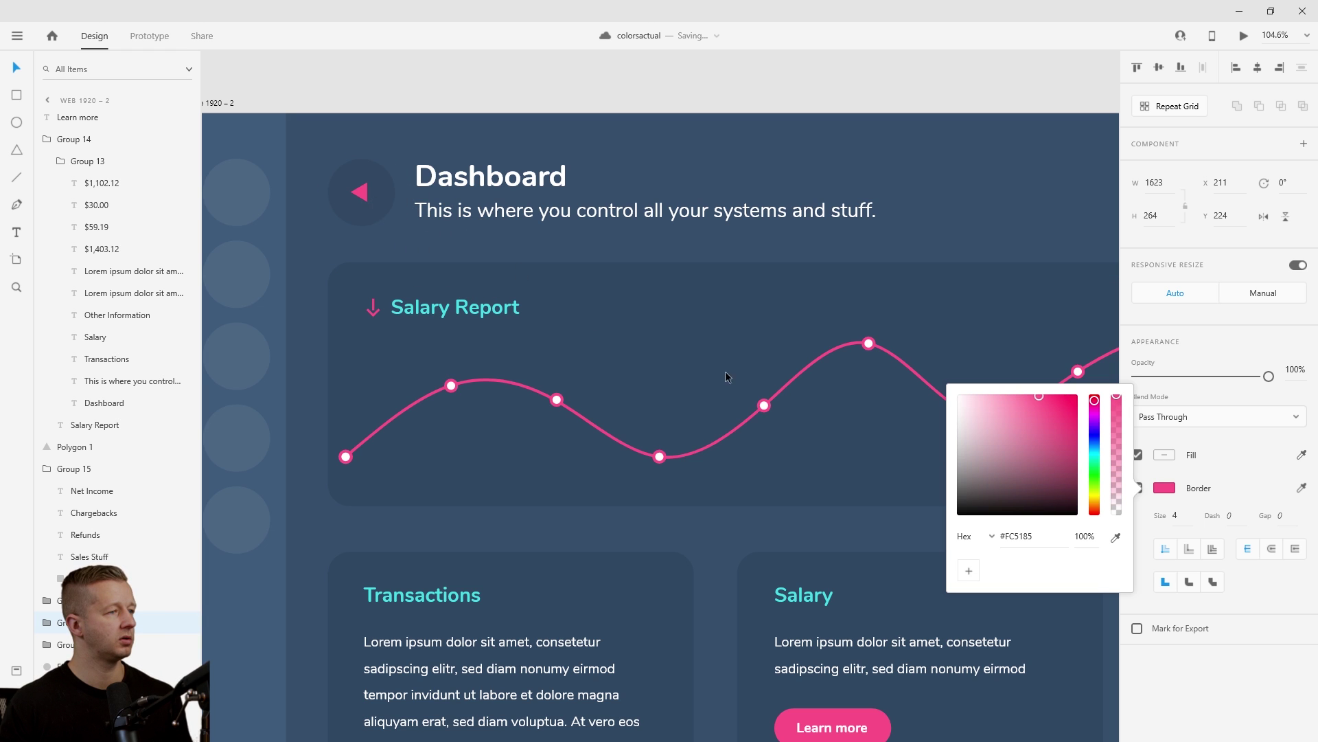
left_click(771, 410)
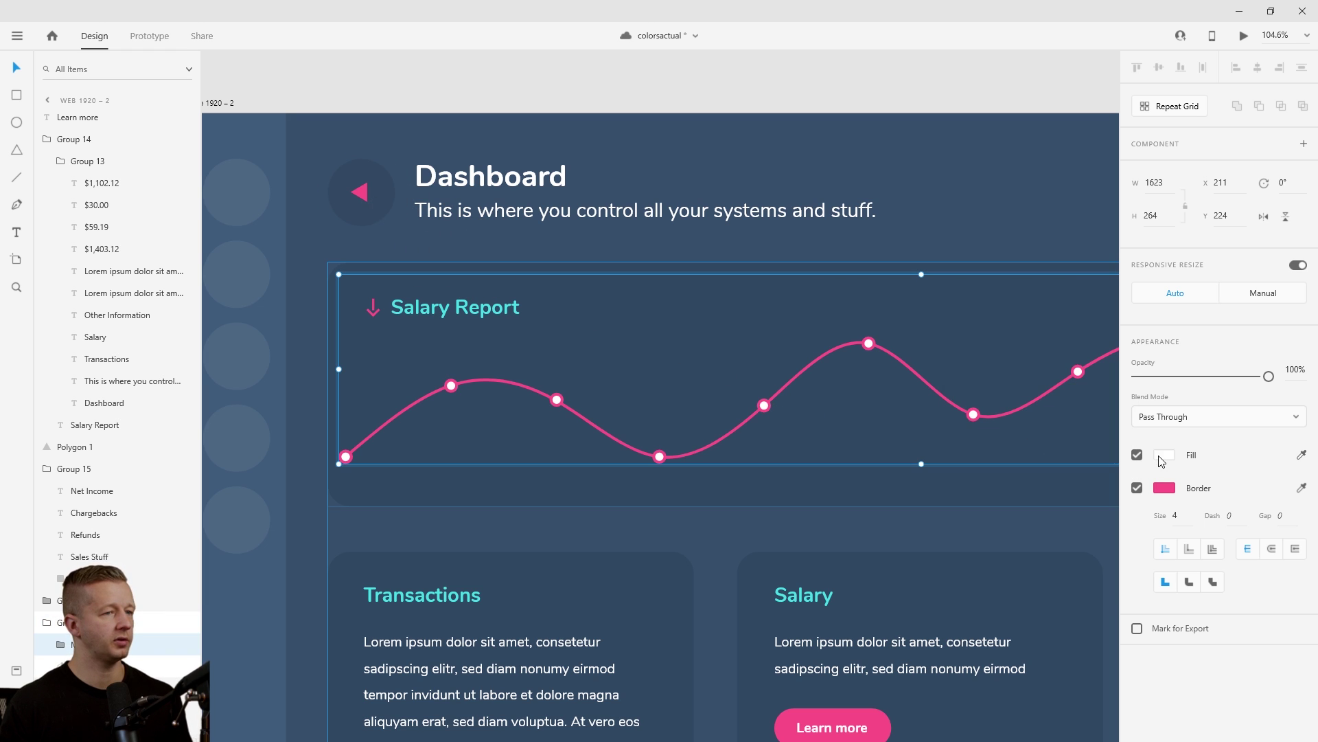
left_click(1301, 455)
left_click(748, 290)
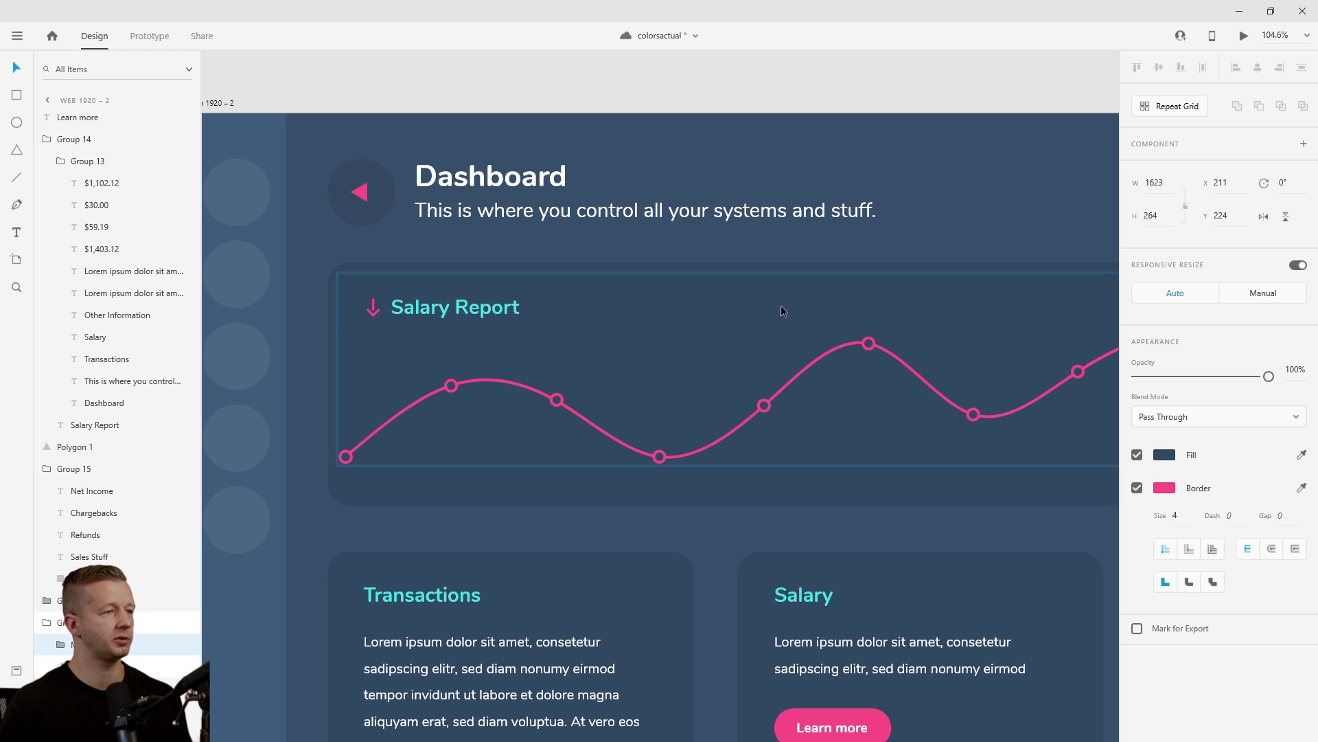
left_click(623, 91)
scroll(825, 379, "down", 3)
left_click_drag(941, 423, 751, 406)
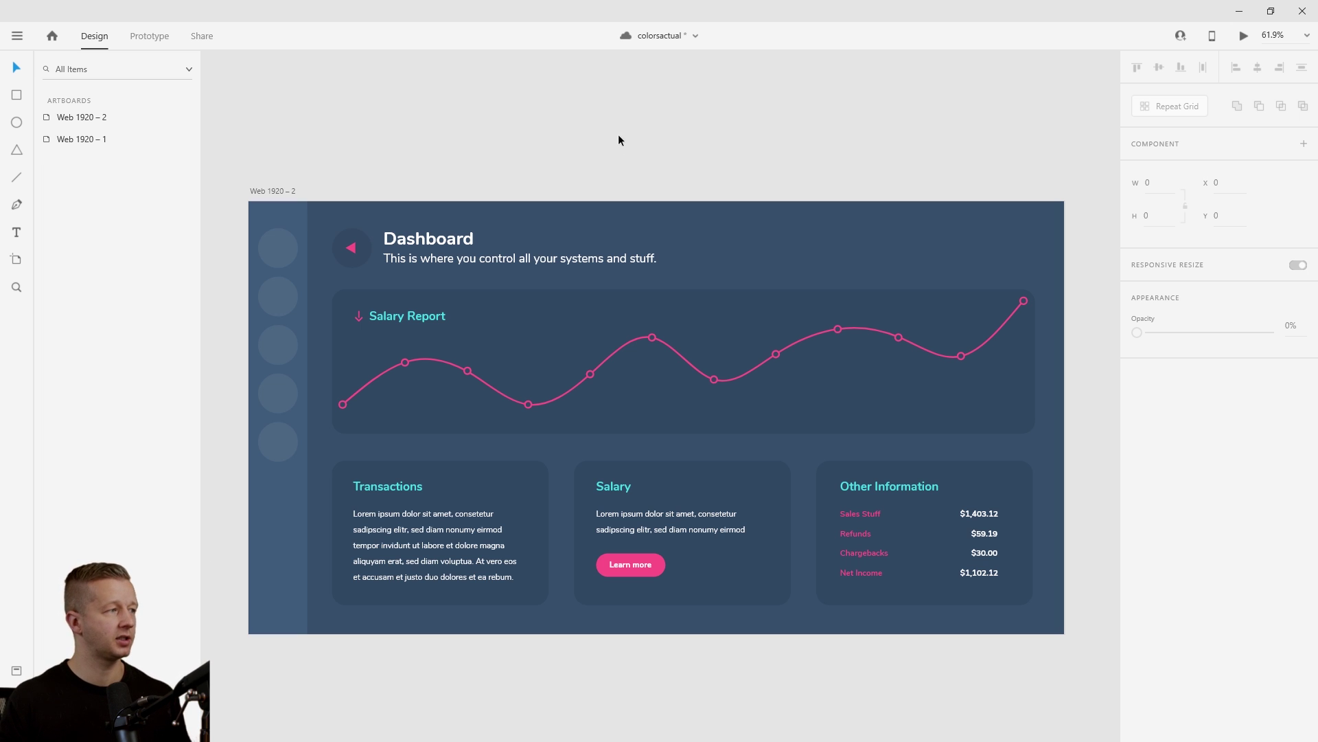
- Save the document and return to the design canvas
key("ctrl+s")
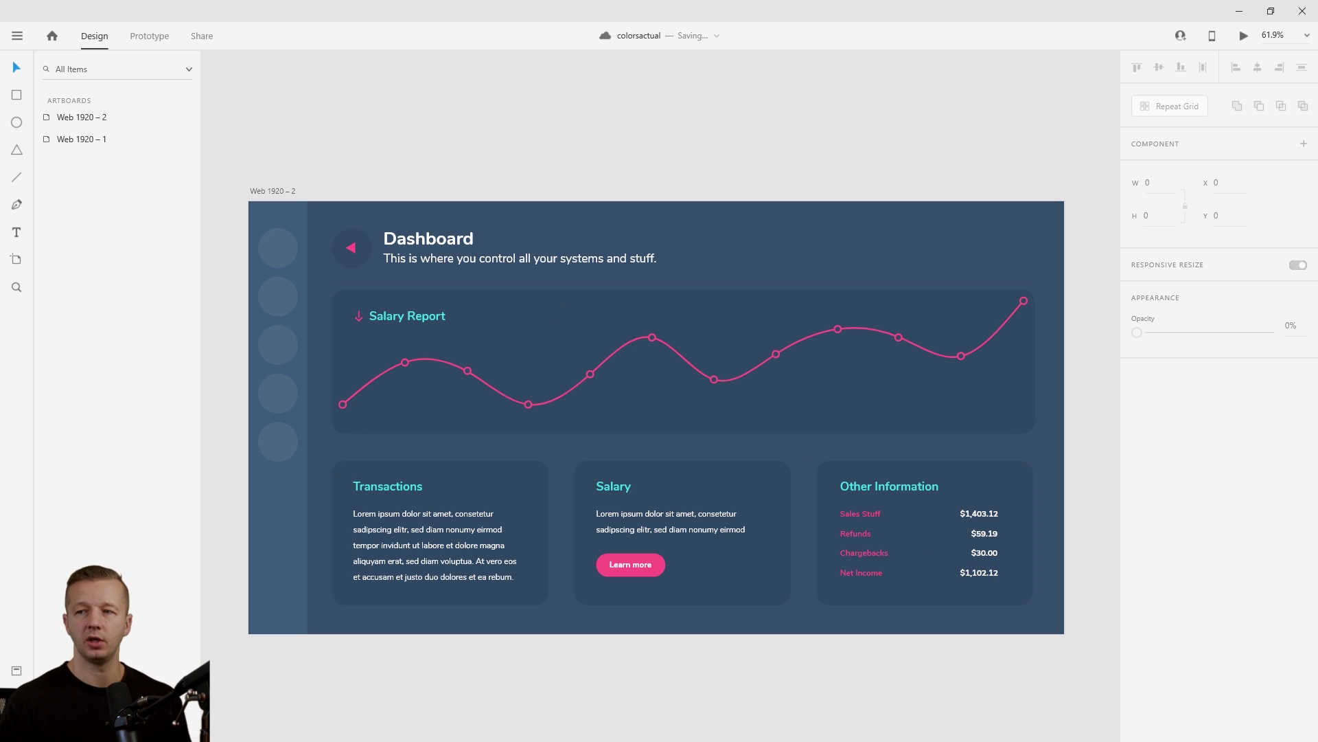
key("alt+Tab")
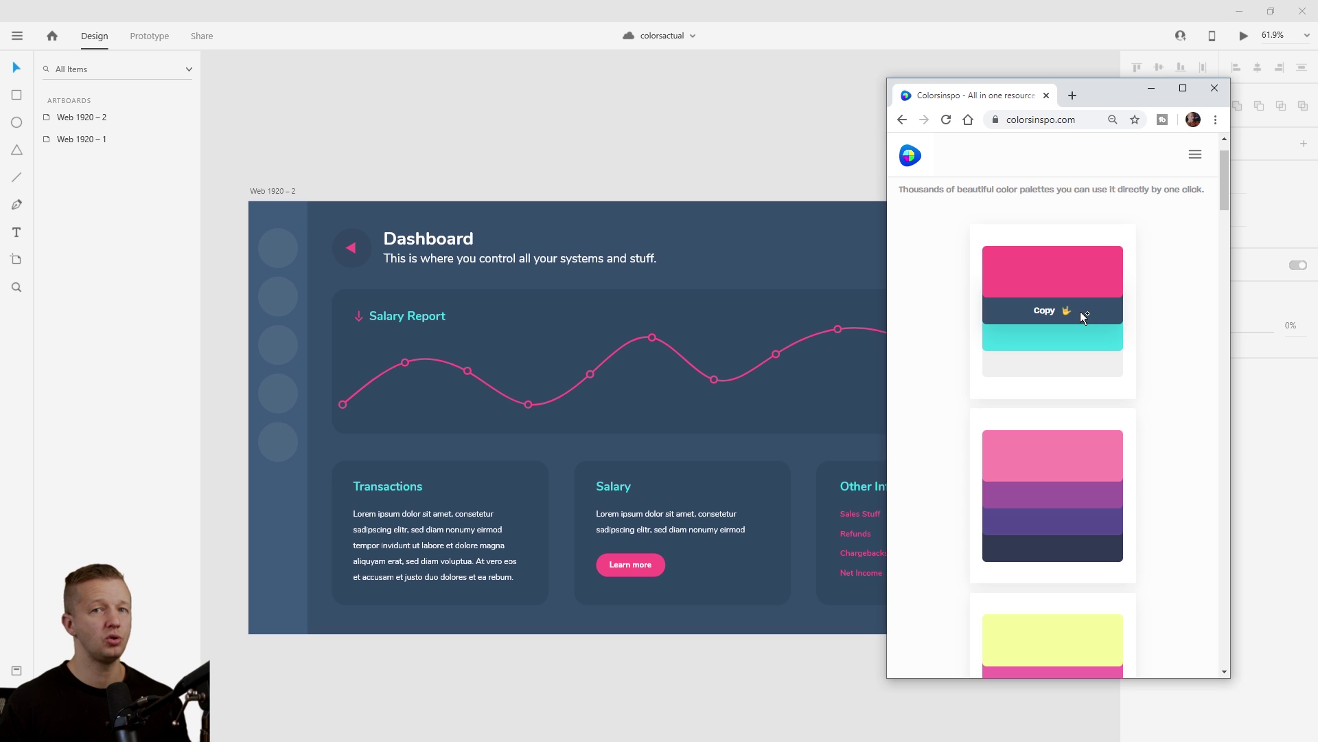
left_click(611, 152)
- Duplicate Web 1920 – 2 as Web 1920 – 3, placed to its right, and zoom to it
scroll(546, 174, "down", 5)
left_click_drag(500, 123, 700, 196)
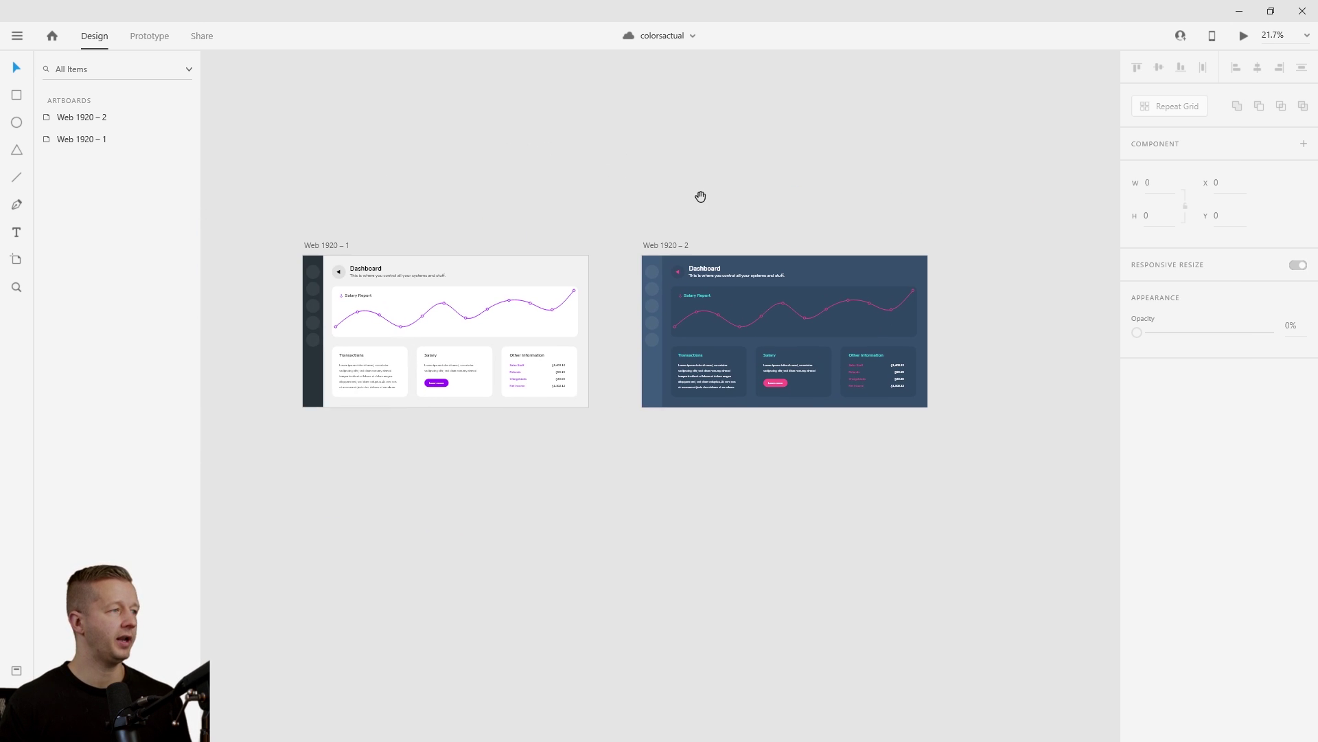
left_click(673, 245)
key("ctrl+d")
left_click_drag(543, 307, 596, 307)
left_click(622, 245)
key("ctrl+3")
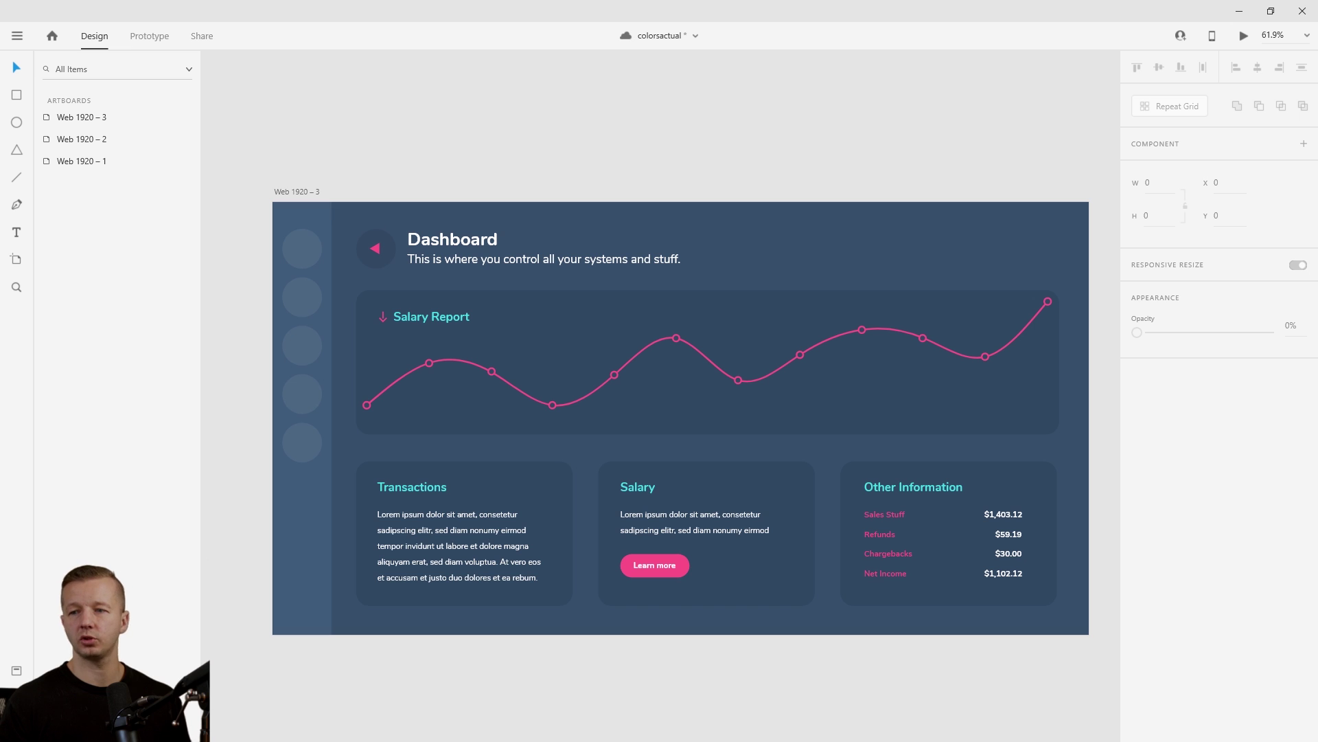
- Copy a colour from the yellow-topped Colorsinspo palette, then drag the browser aside to reveal Web 1920 – 3
key("alt+Tab")
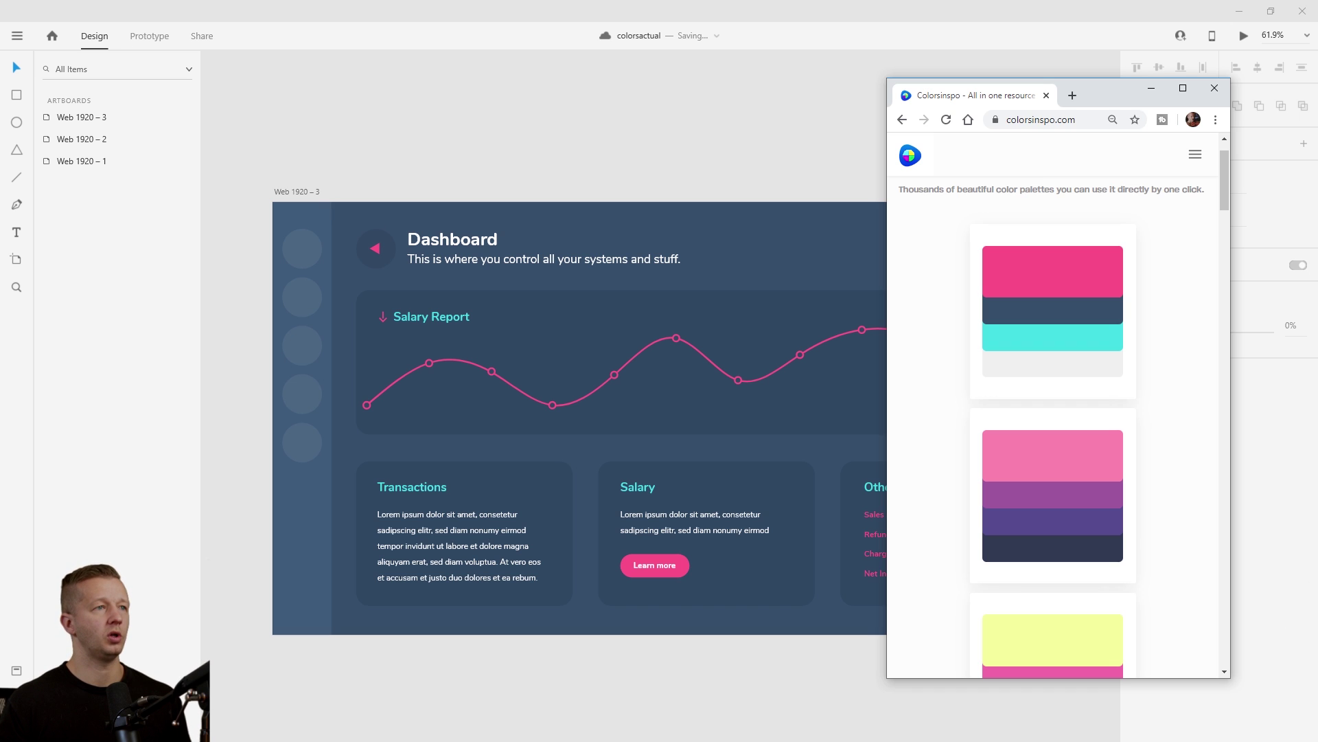
scroll(1151, 419, "down", 4)
mouse_move(1067, 441)
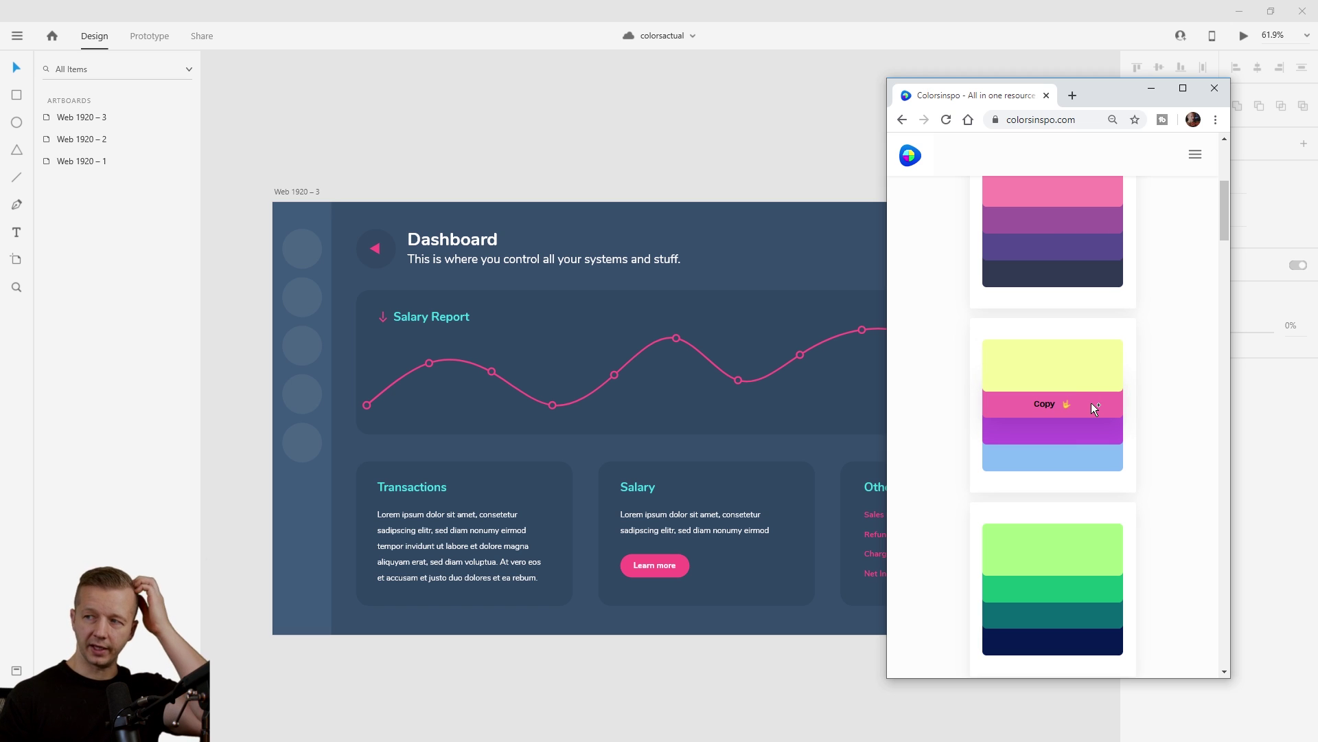
left_click(1101, 365)
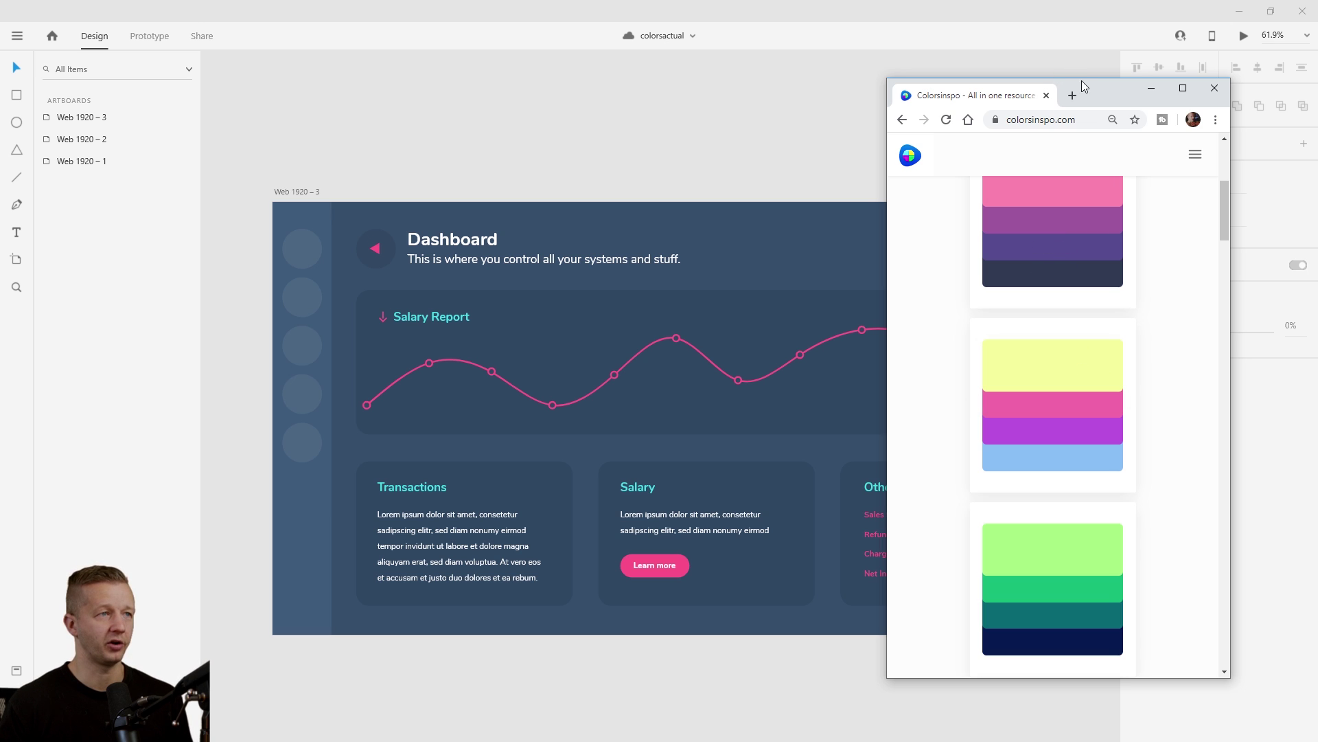
left_click_drag(1080, 88, 1244, 123)
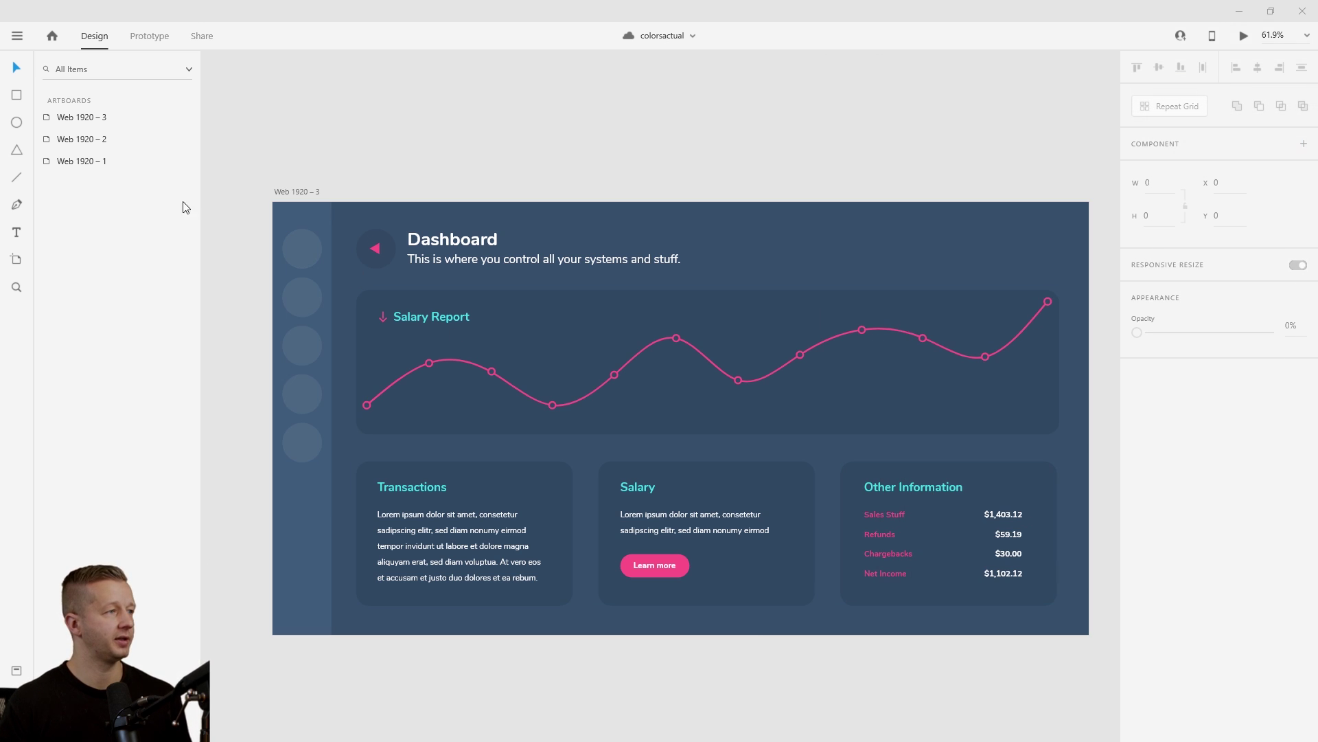
- Set the Web 1920 – 3 background to pasted #F4FA9C, lightened to pale cream #FCFFD6
left_click(297, 192)
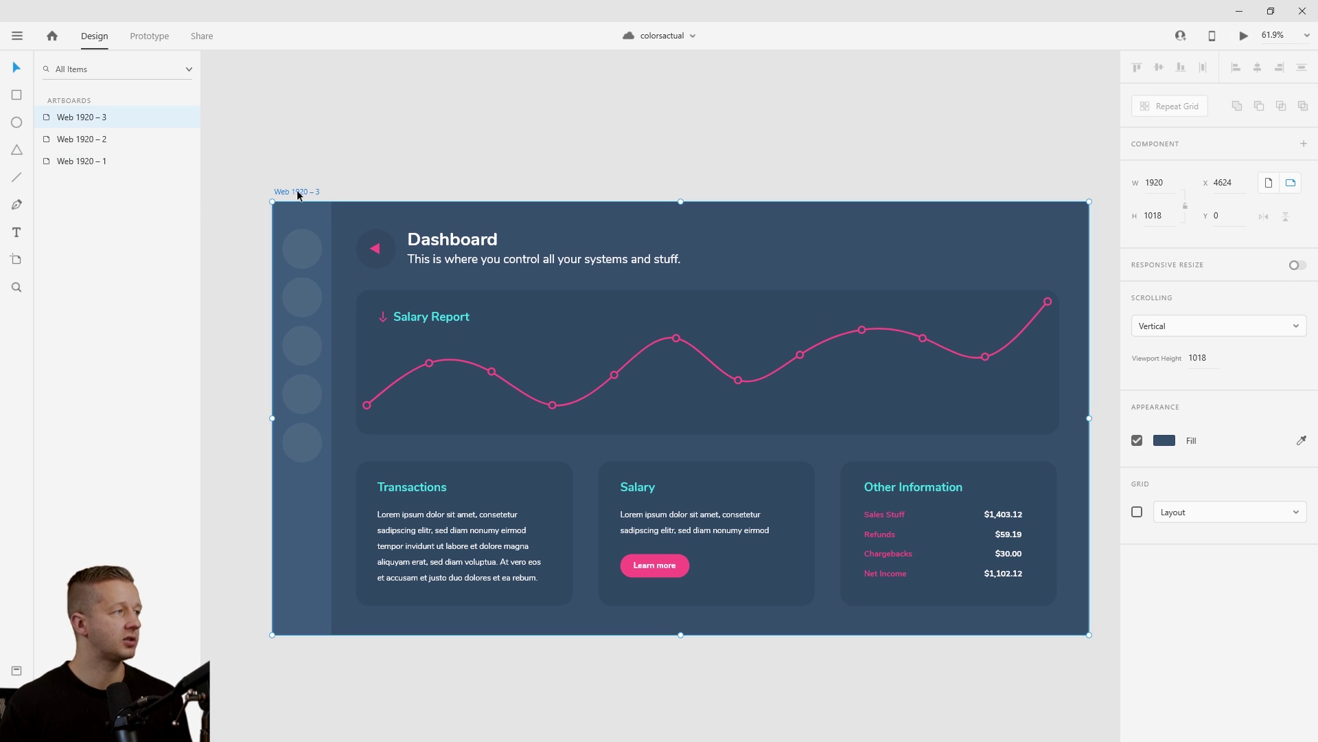
left_click(1166, 441)
type("#f4fa9c")
key("Return")
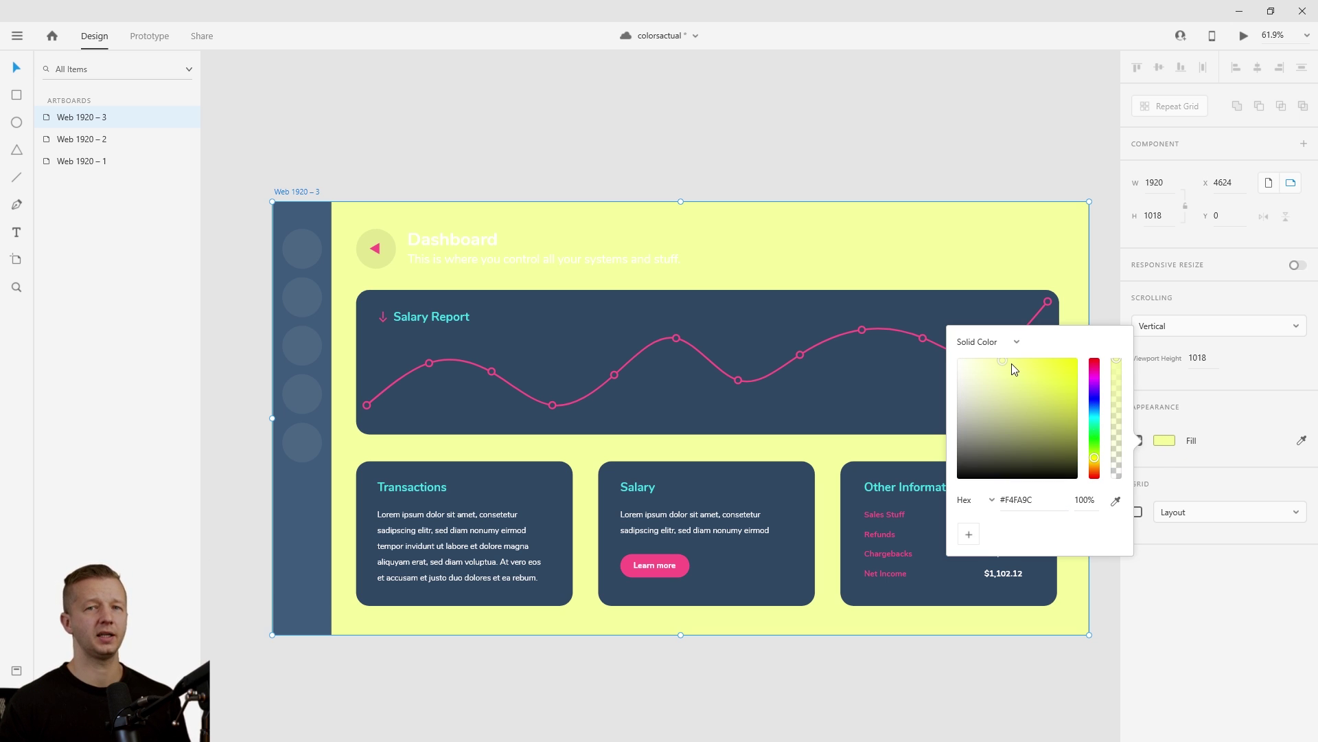
left_click_drag(998, 360, 980, 362)
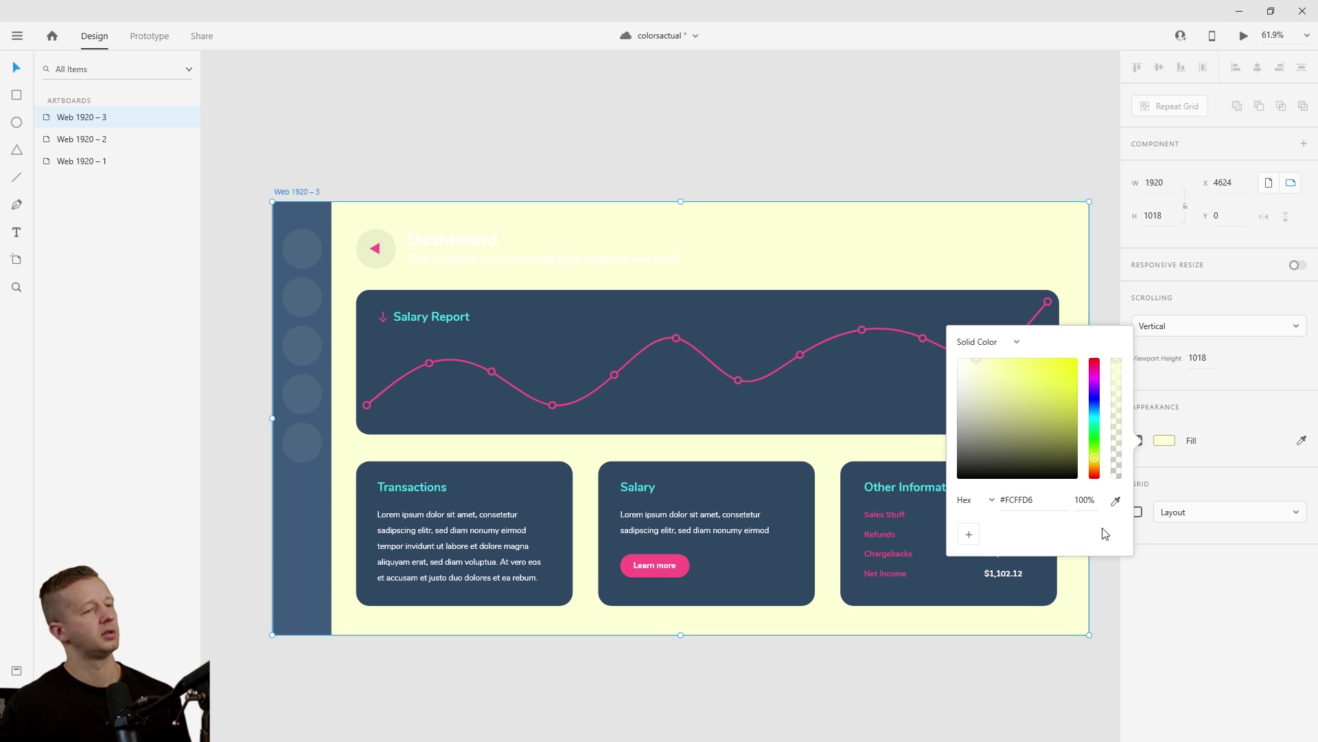
left_click(1183, 646)
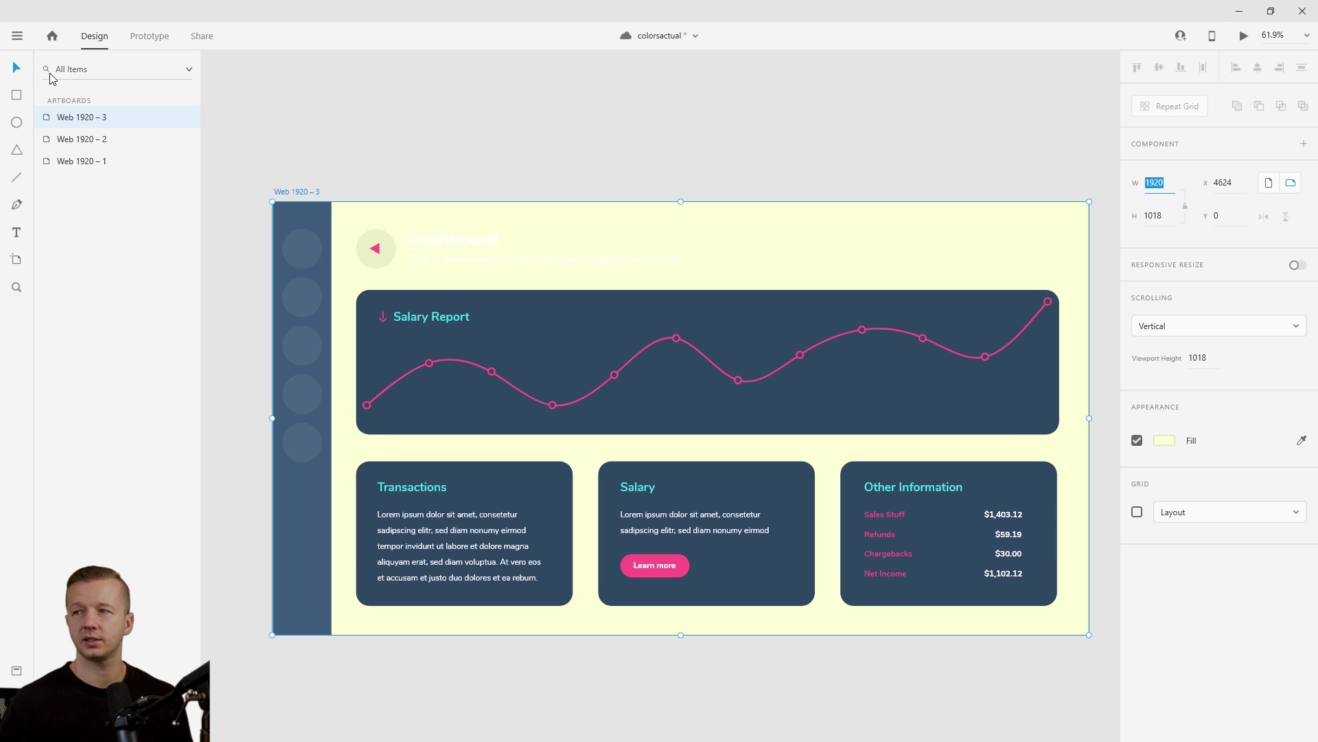
- Set the dashboard text group's fill to black
left_click(450, 241)
left_click(1164, 455)
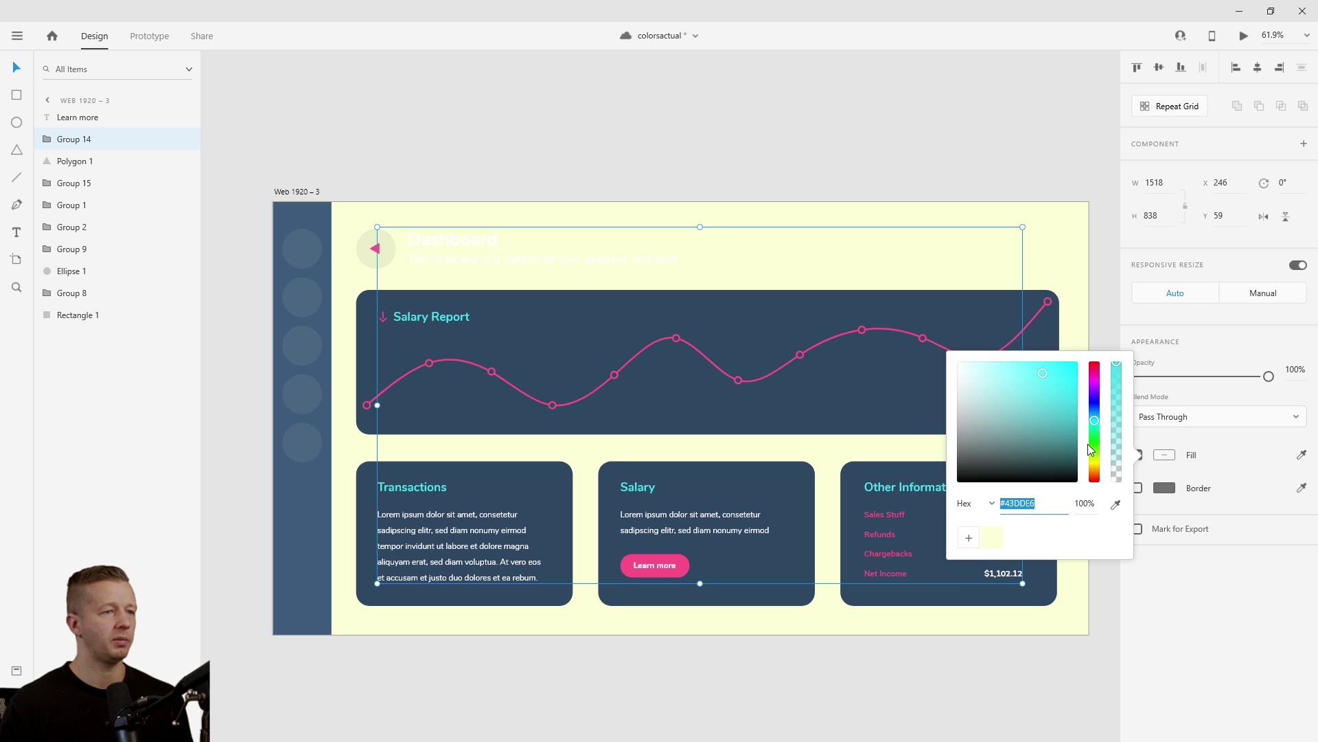
left_click(613, 143)
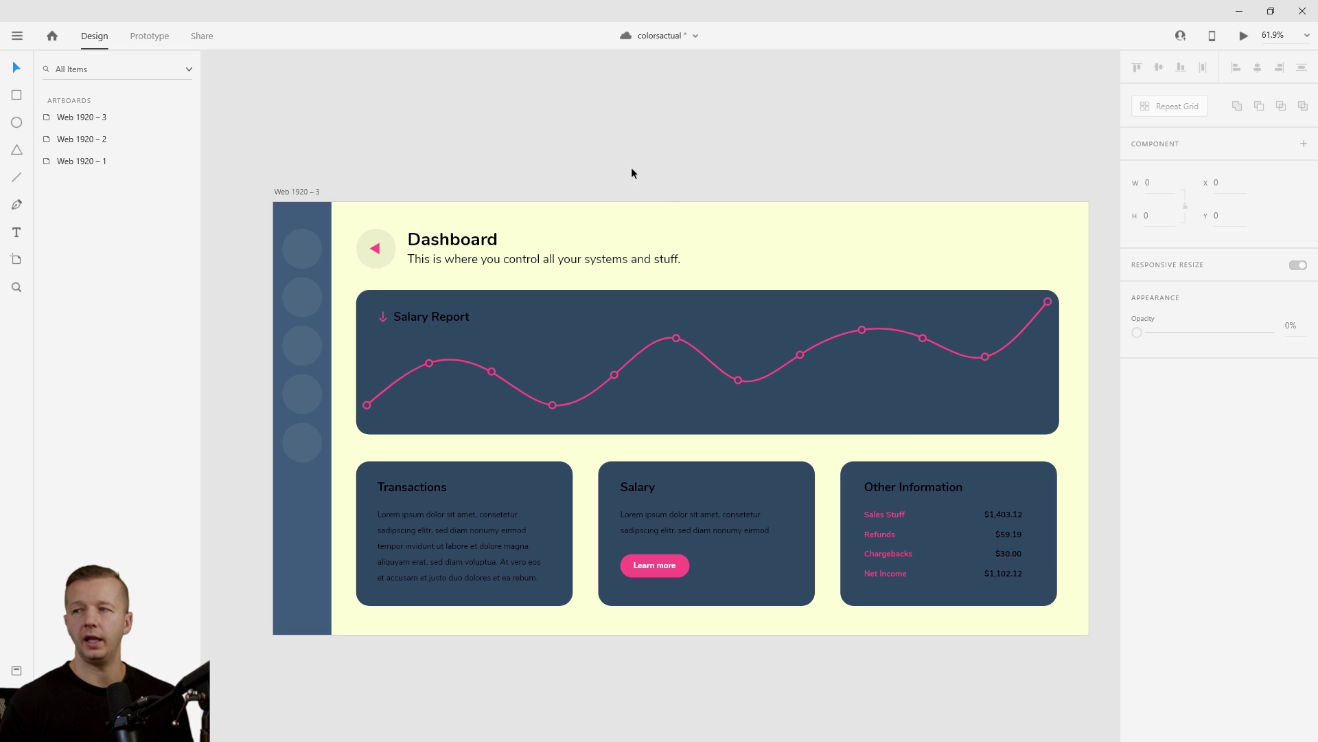
- Fill the chart panel and cards with the sampled cream, darkened slightly to #ECEFCA
left_click(848, 317)
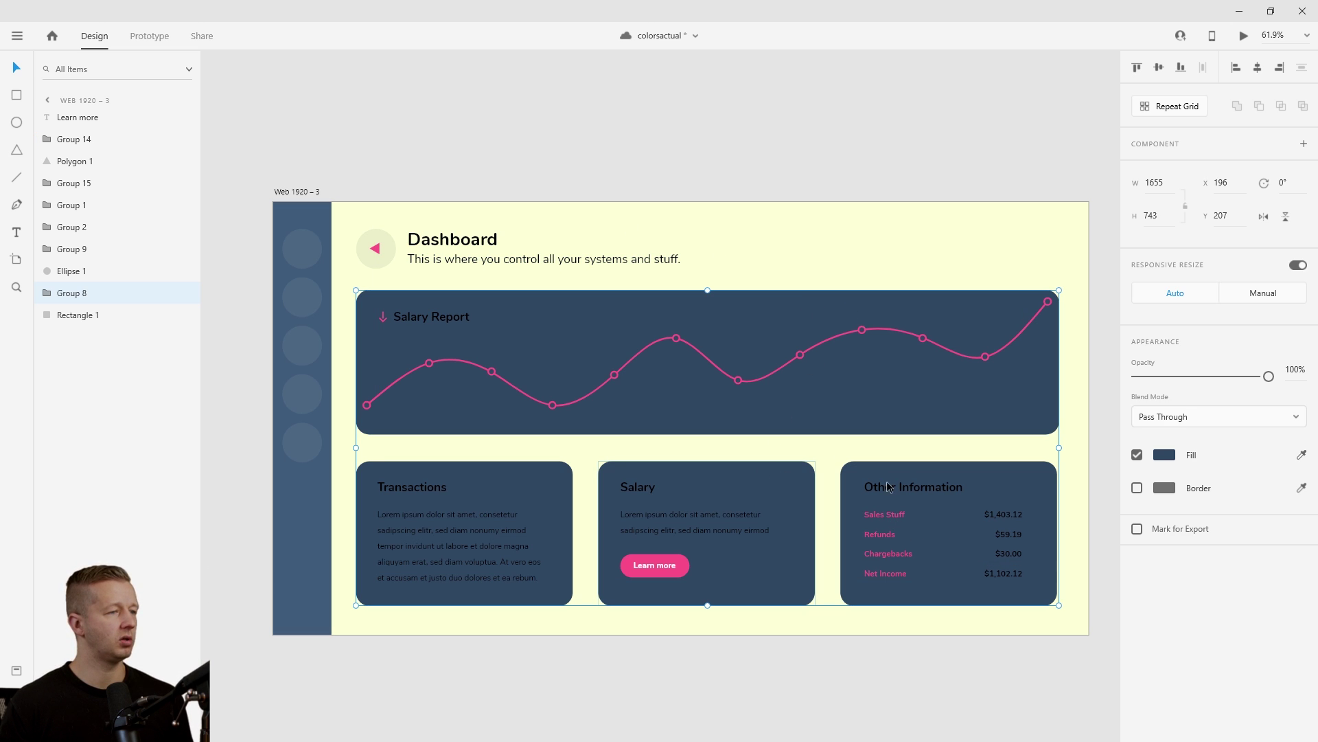
key("Escape")
left_click(927, 294)
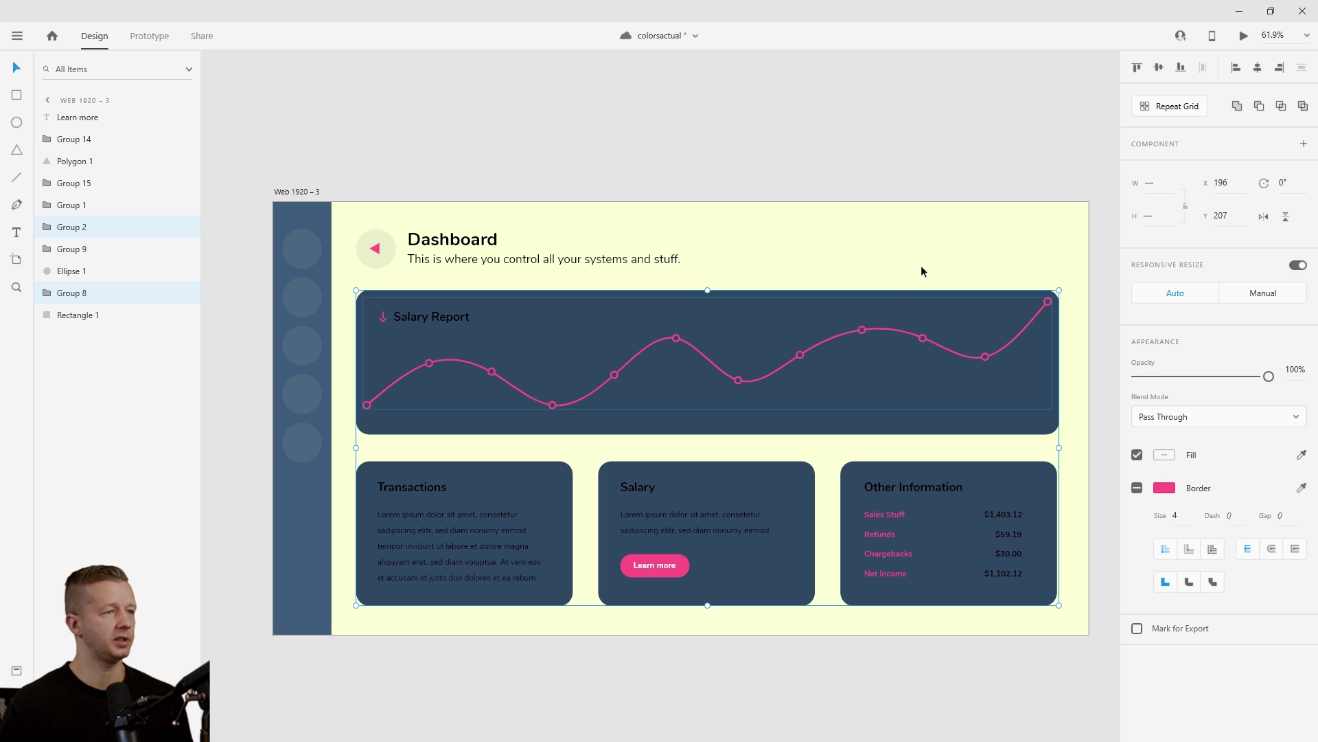
left_click(924, 291)
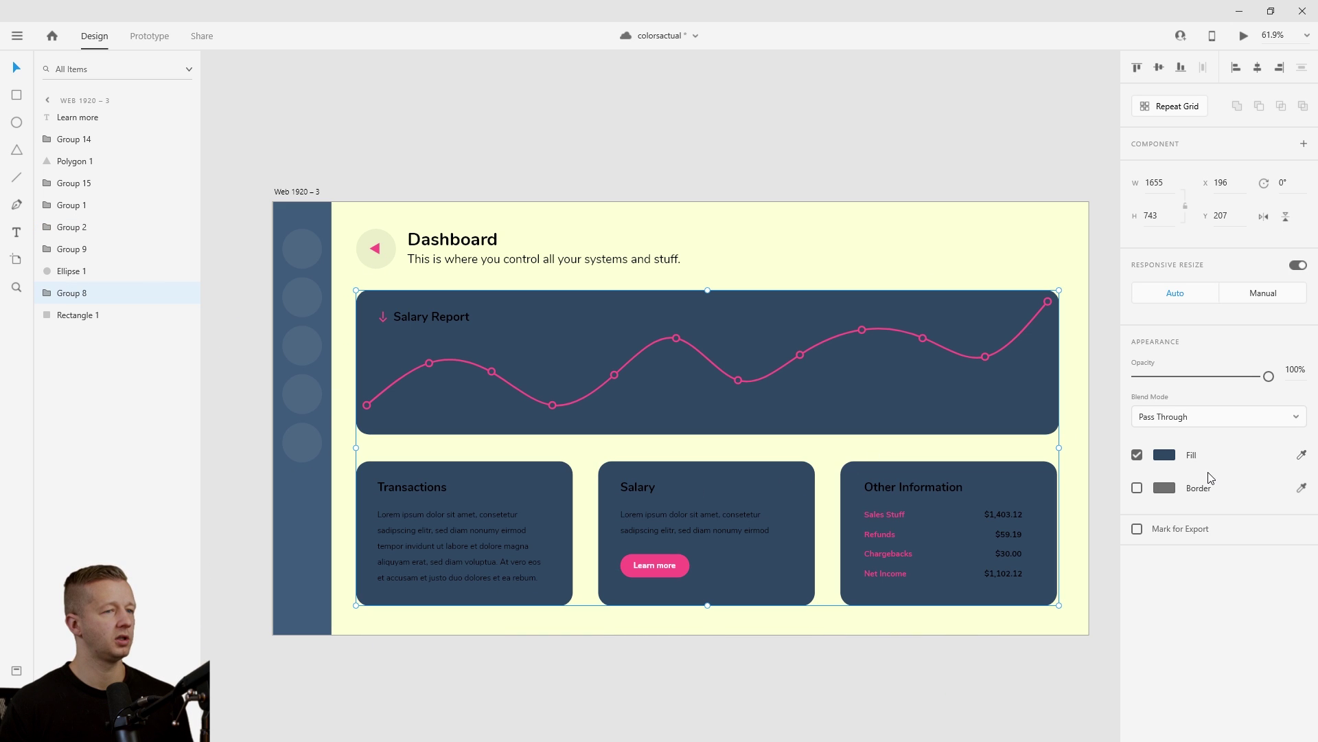
left_click(1301, 455)
left_click(959, 257)
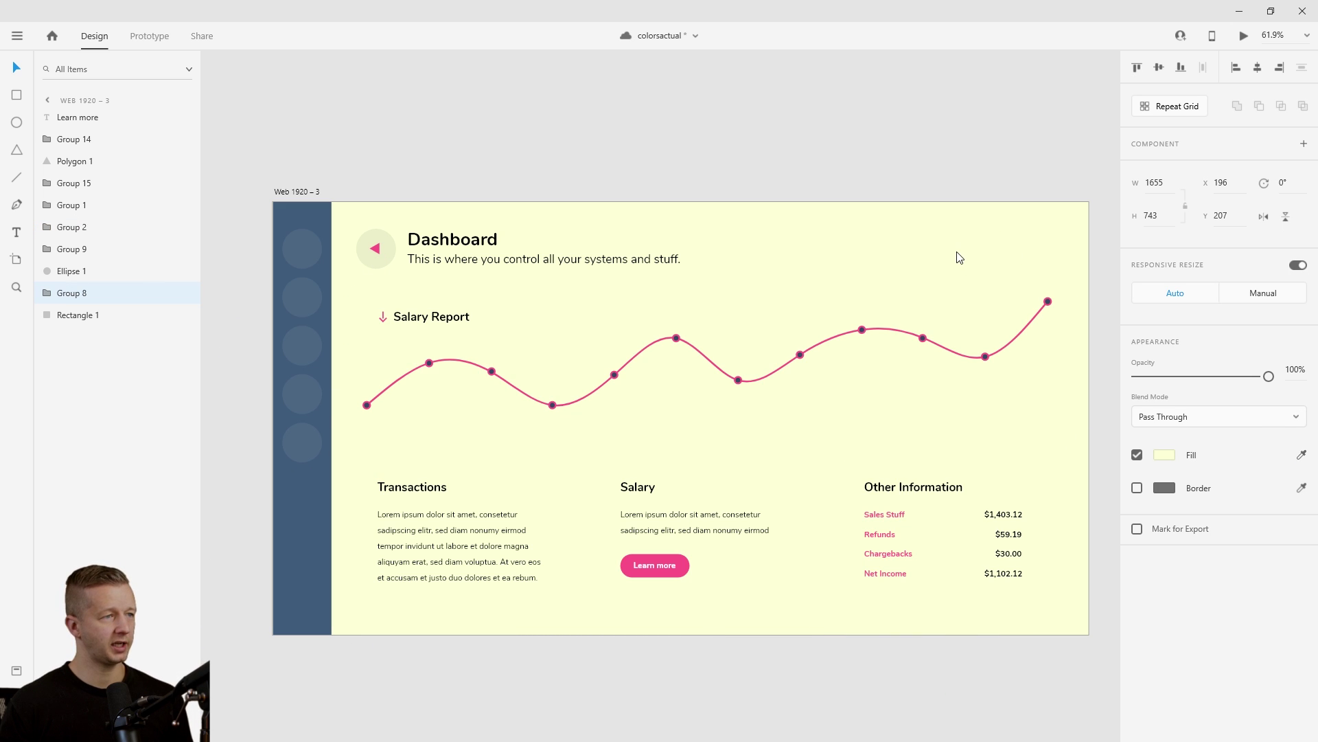
left_click(1166, 456)
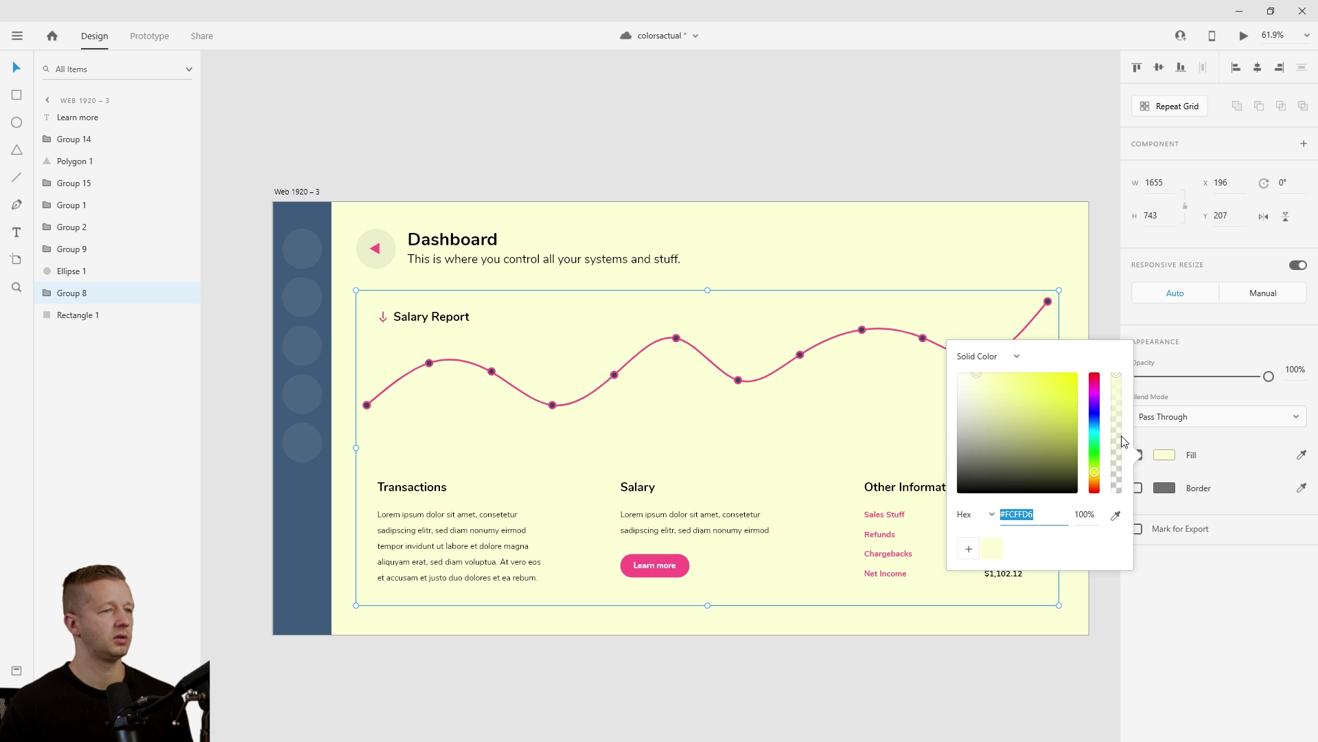
left_click(976, 377)
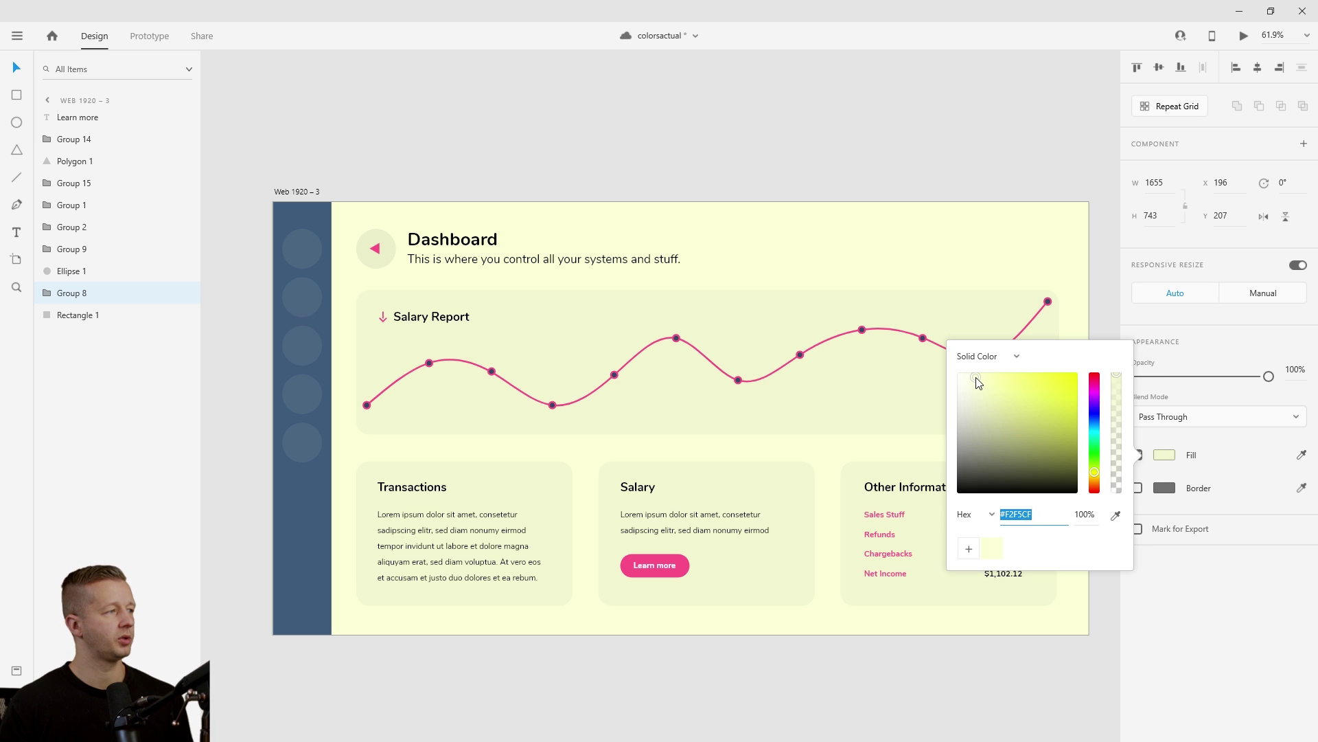
left_click_drag(976, 377, 979, 385)
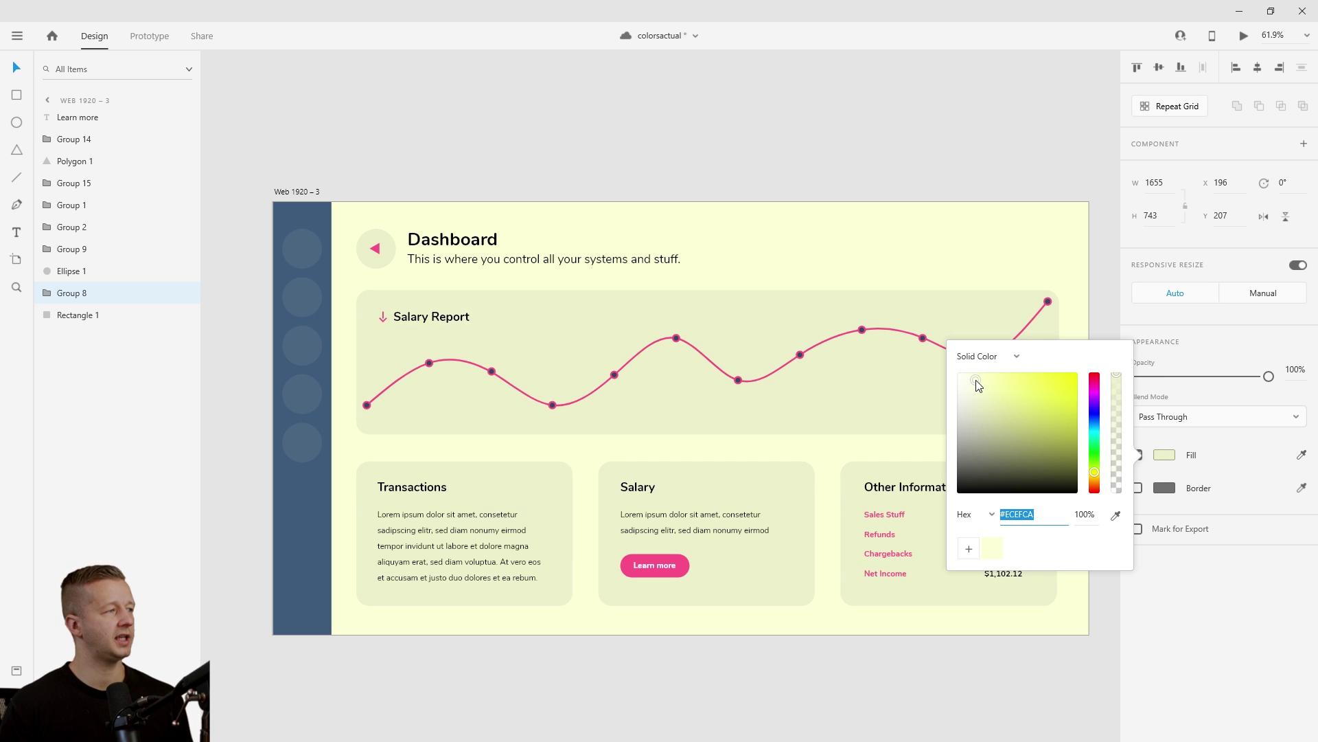
left_click(632, 167)
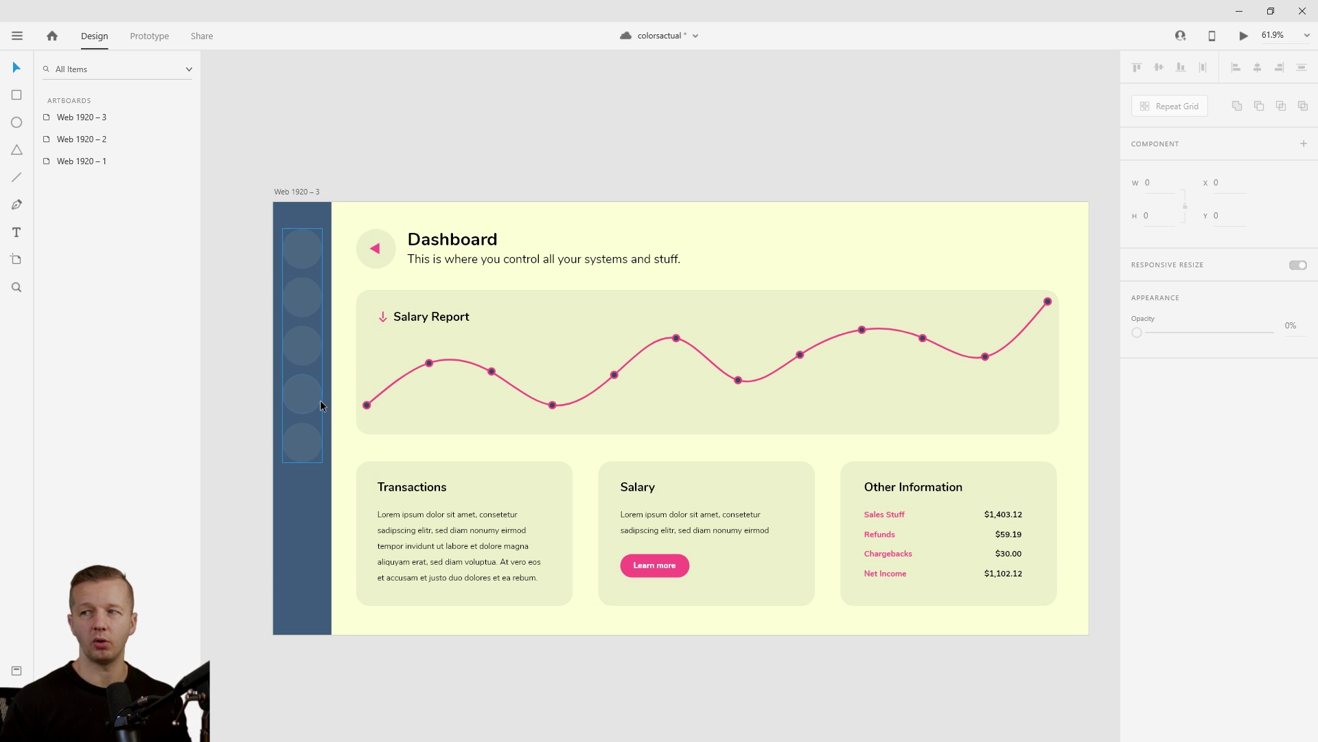
- Save, copy colours from the yellow, pink, purple and blue Colorsinspo palette, and return to XD
key("ctrl+s")
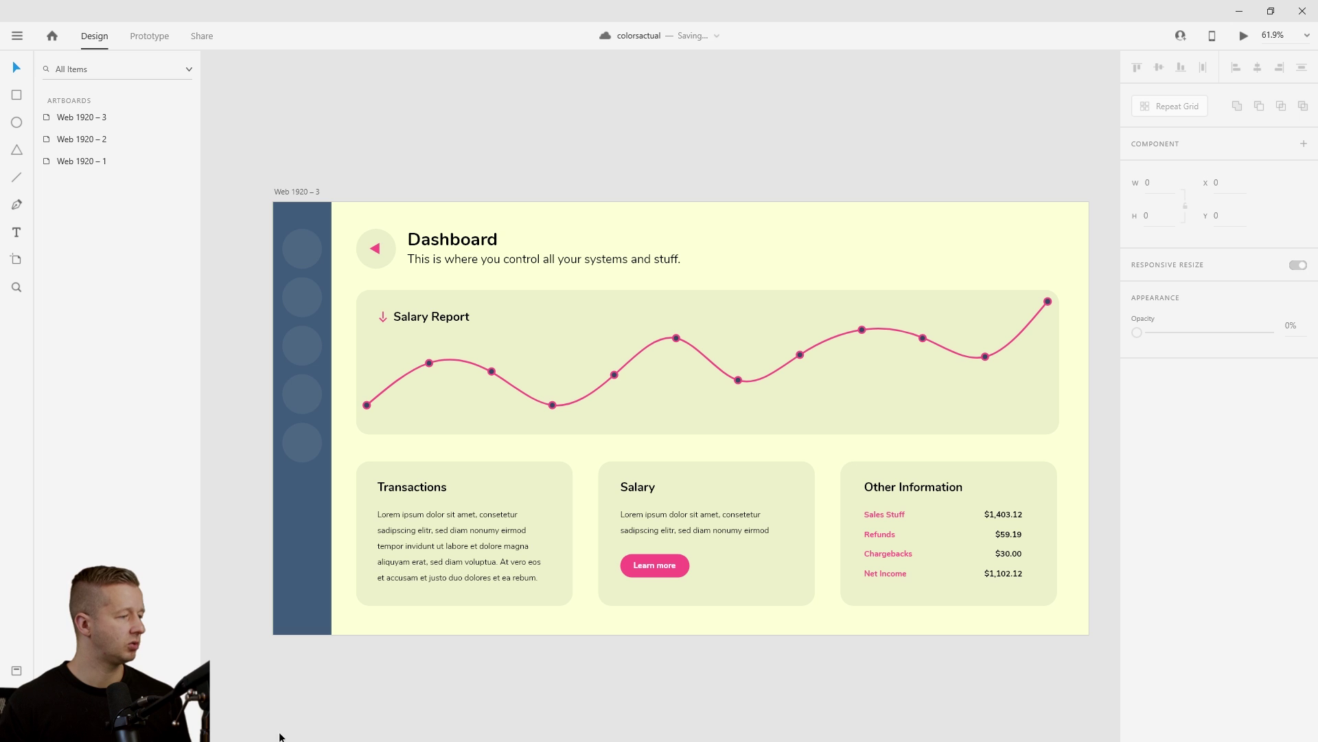
left_click_drag(1317, 570, 1068, 116)
mouse_move(975, 425)
left_click(1021, 422)
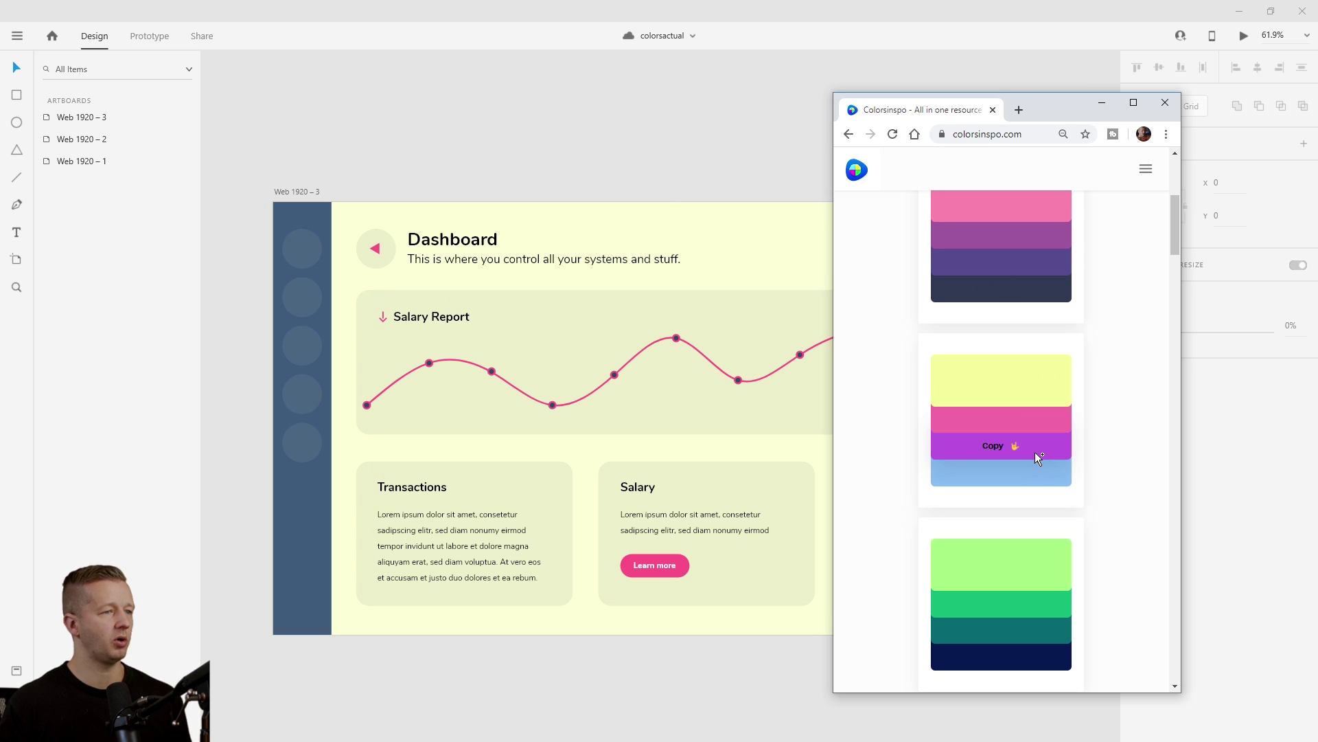
left_click(1033, 470)
left_click(1102, 103)
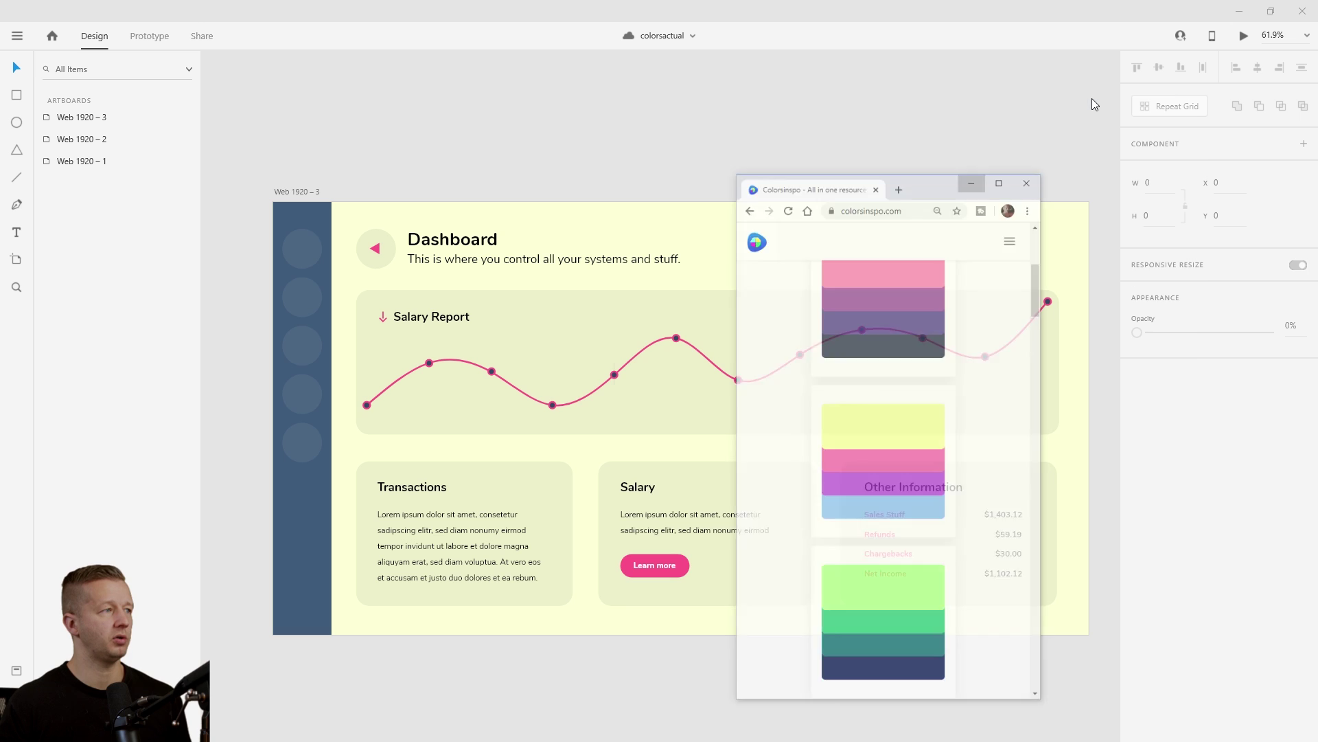
left_click(377, 245)
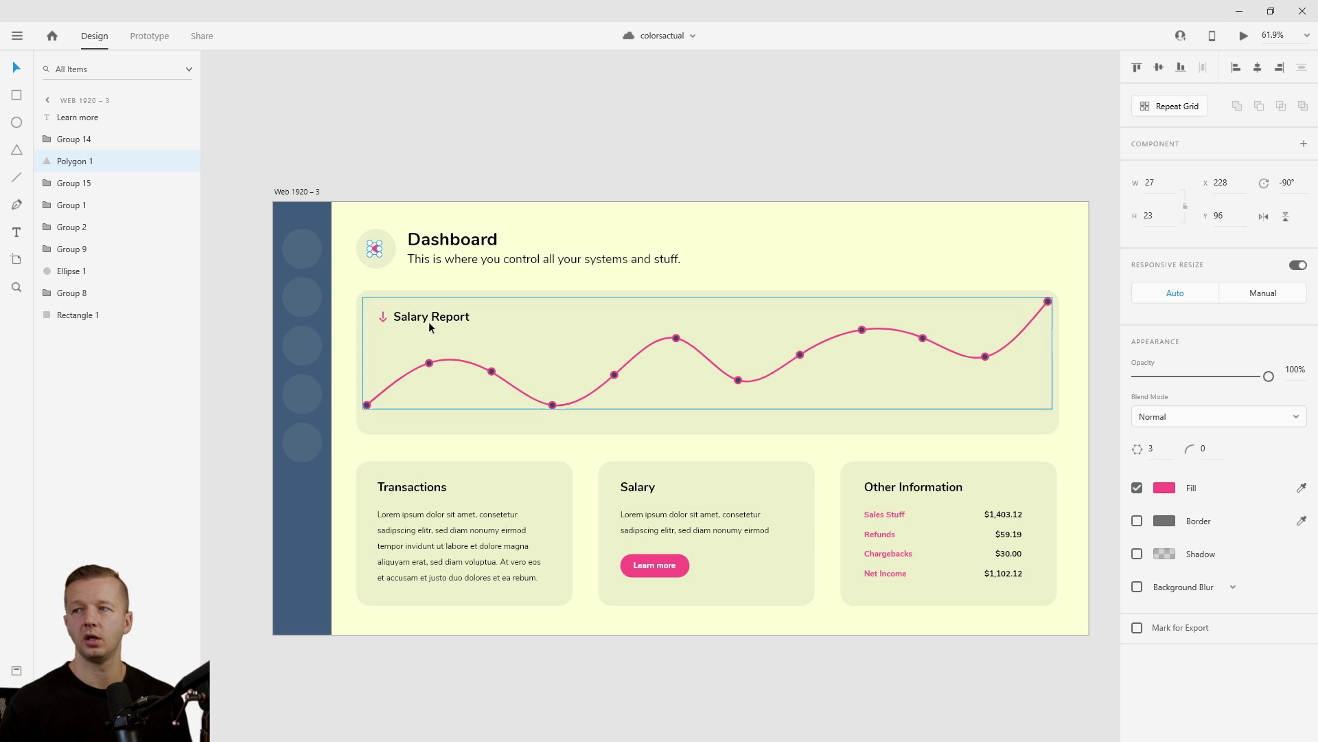
- Sample the Learn more button's pink into the blue left sidebar's fill
left_click(319, 217)
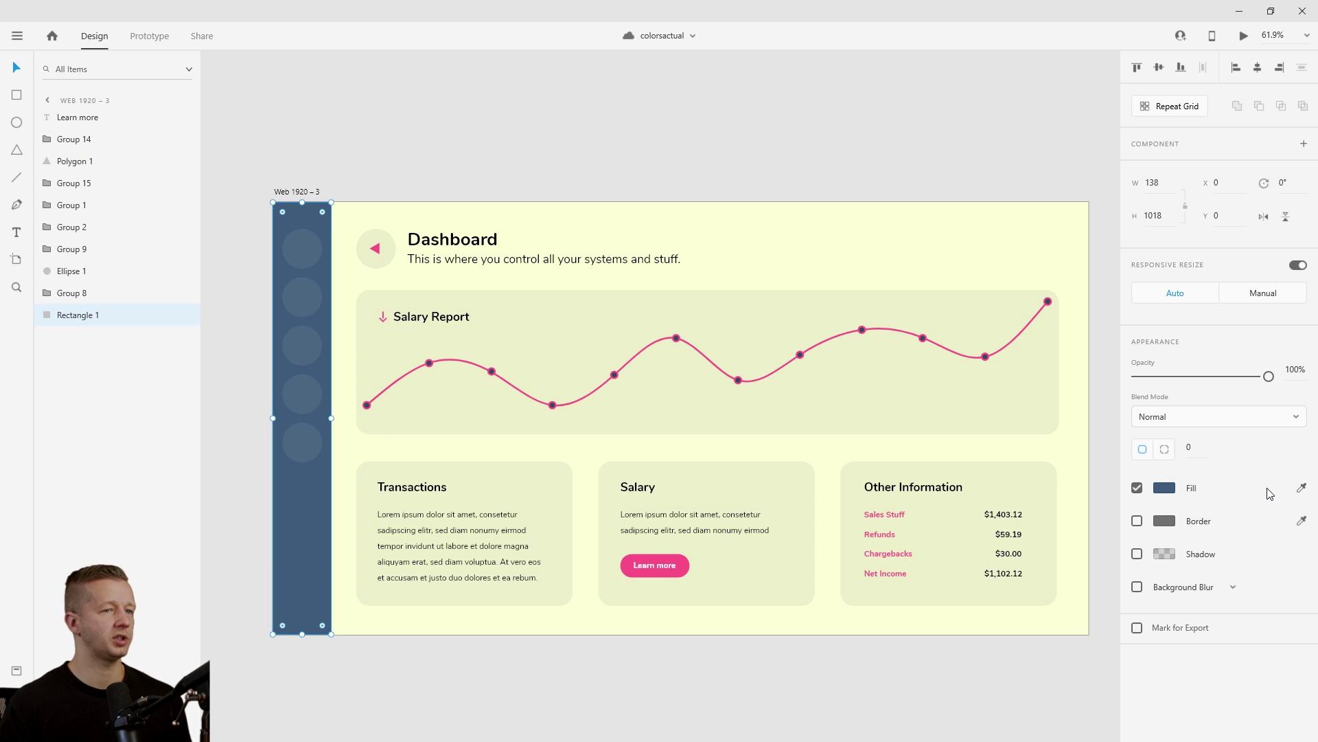
left_click(1299, 488)
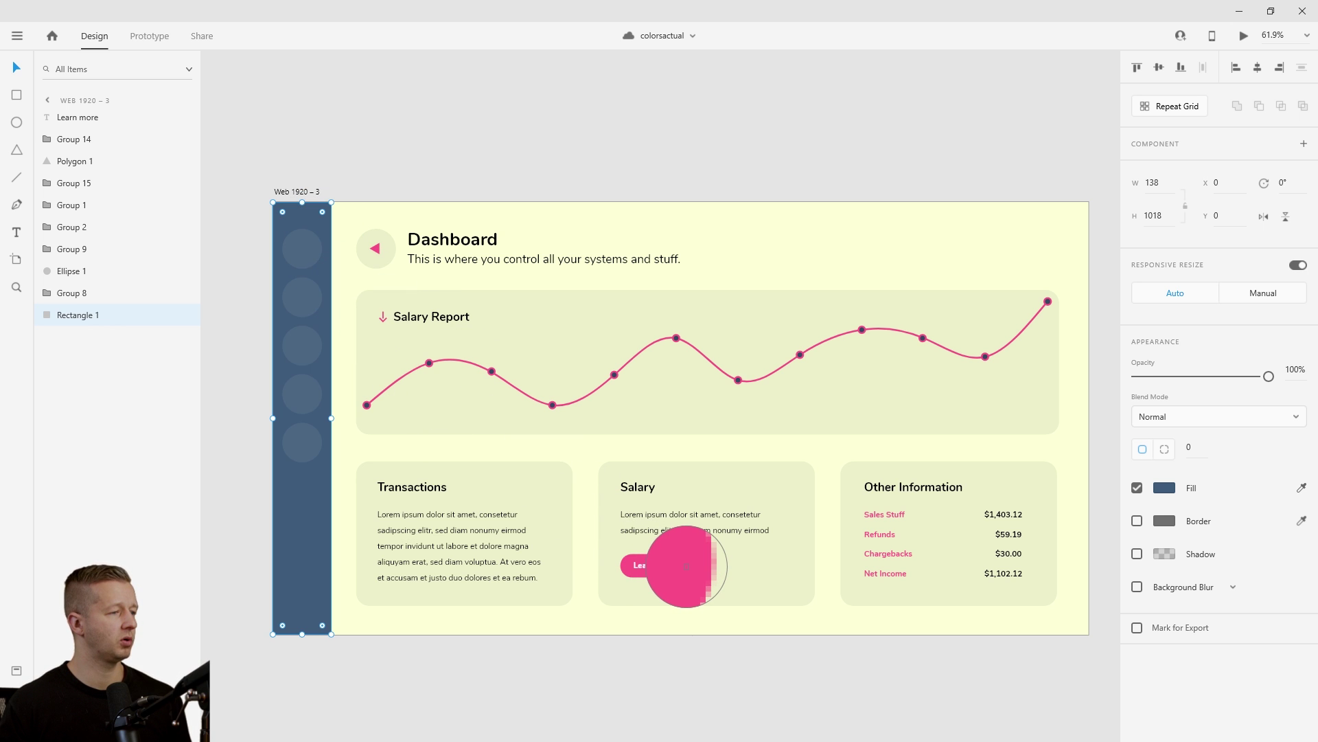
left_click(686, 567)
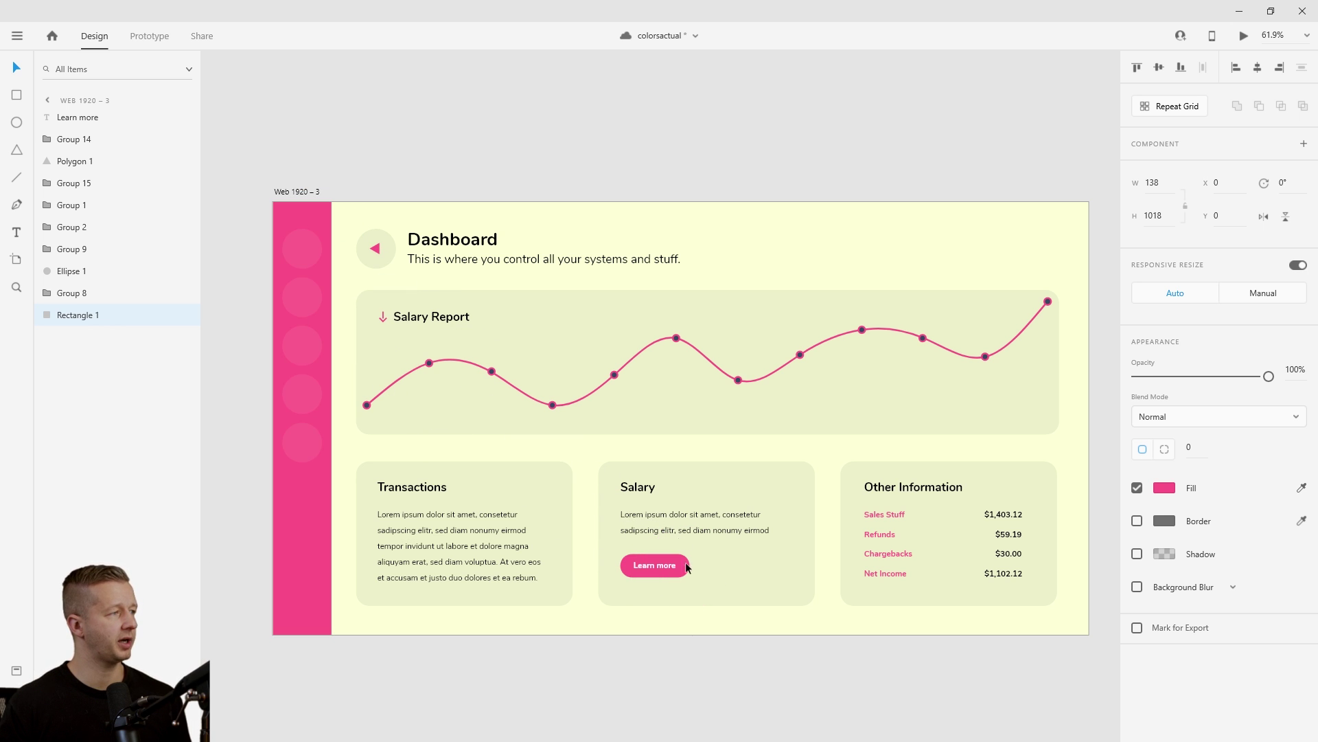
left_click(513, 163)
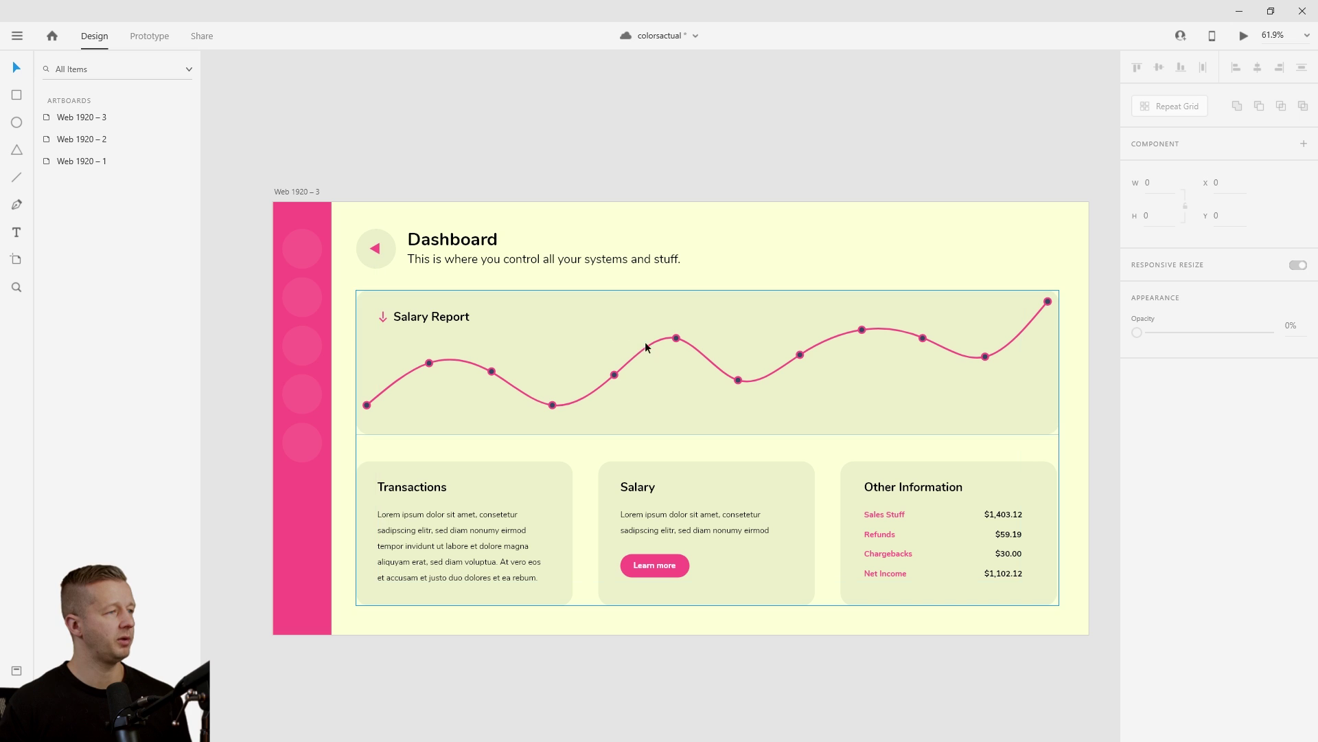
- Fill the chart's data point markers with the panel's cream #ECEFCA, leaving pink rings
double_click(678, 339)
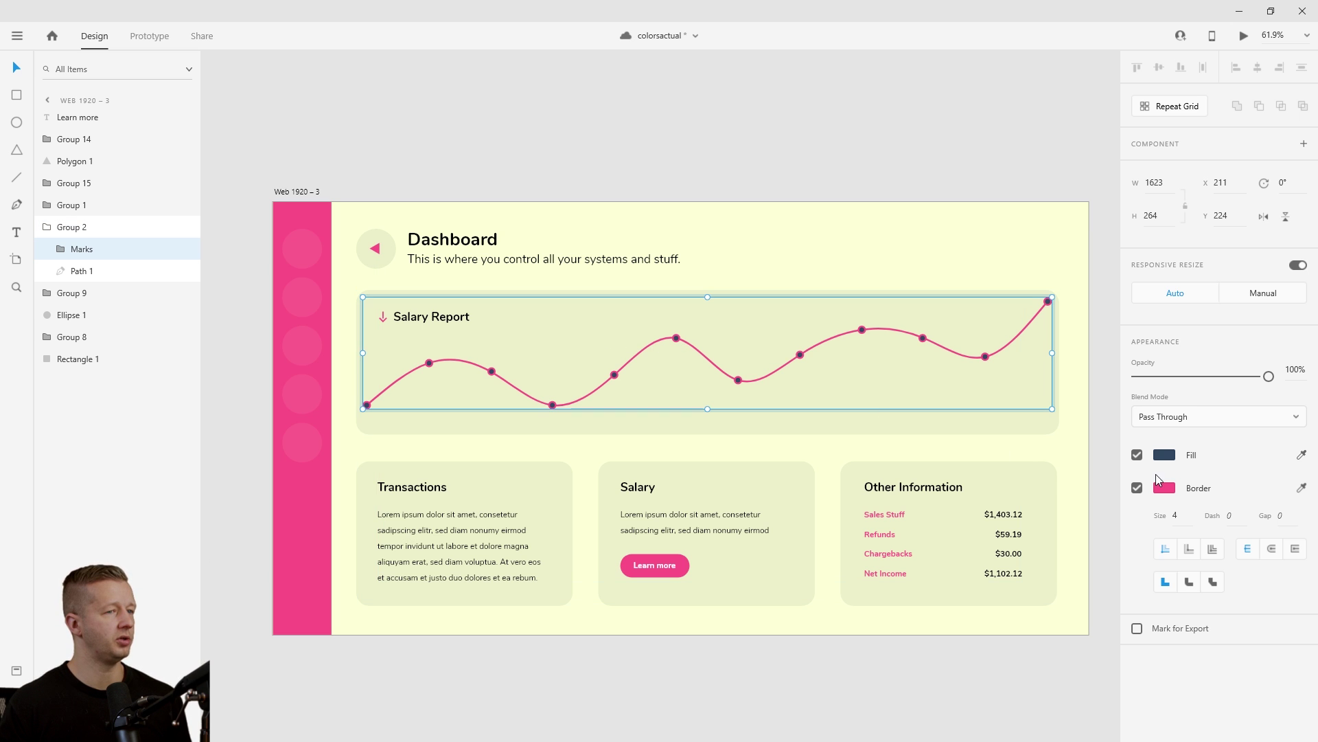
left_click(1165, 456)
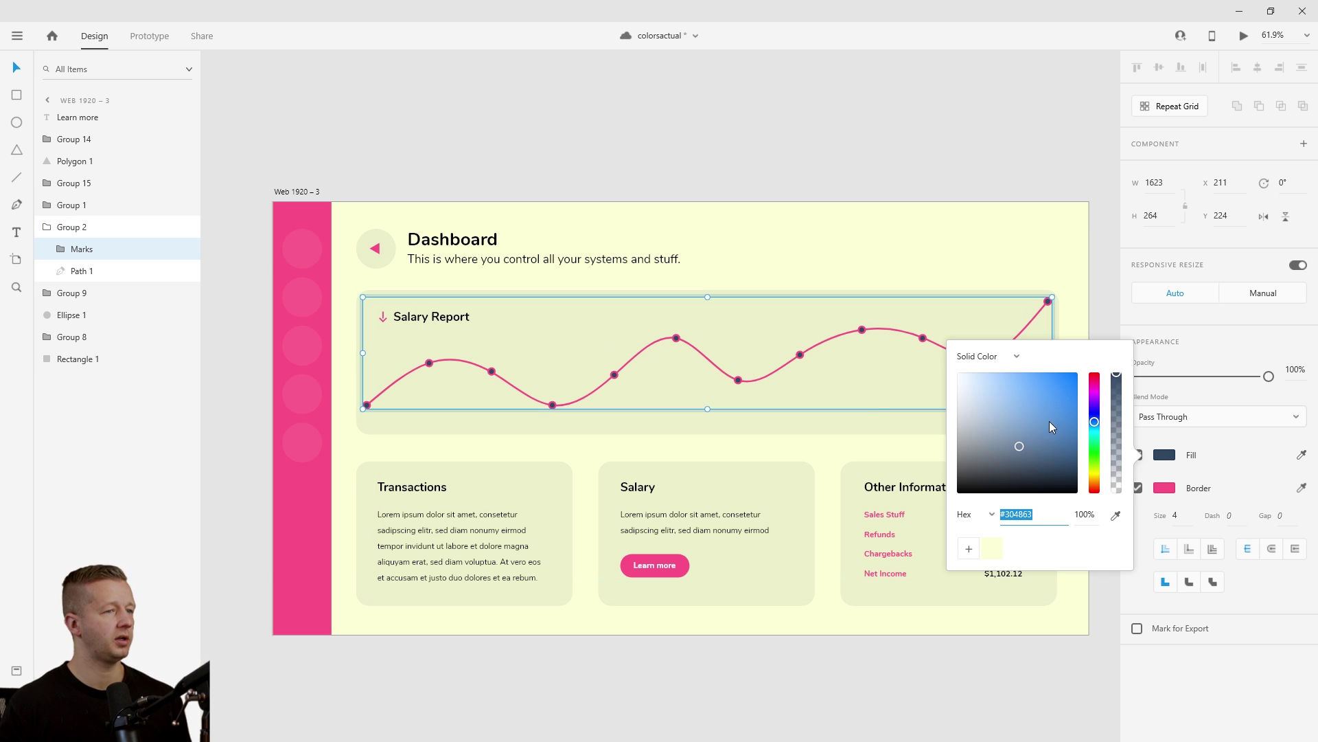
left_click(1117, 516)
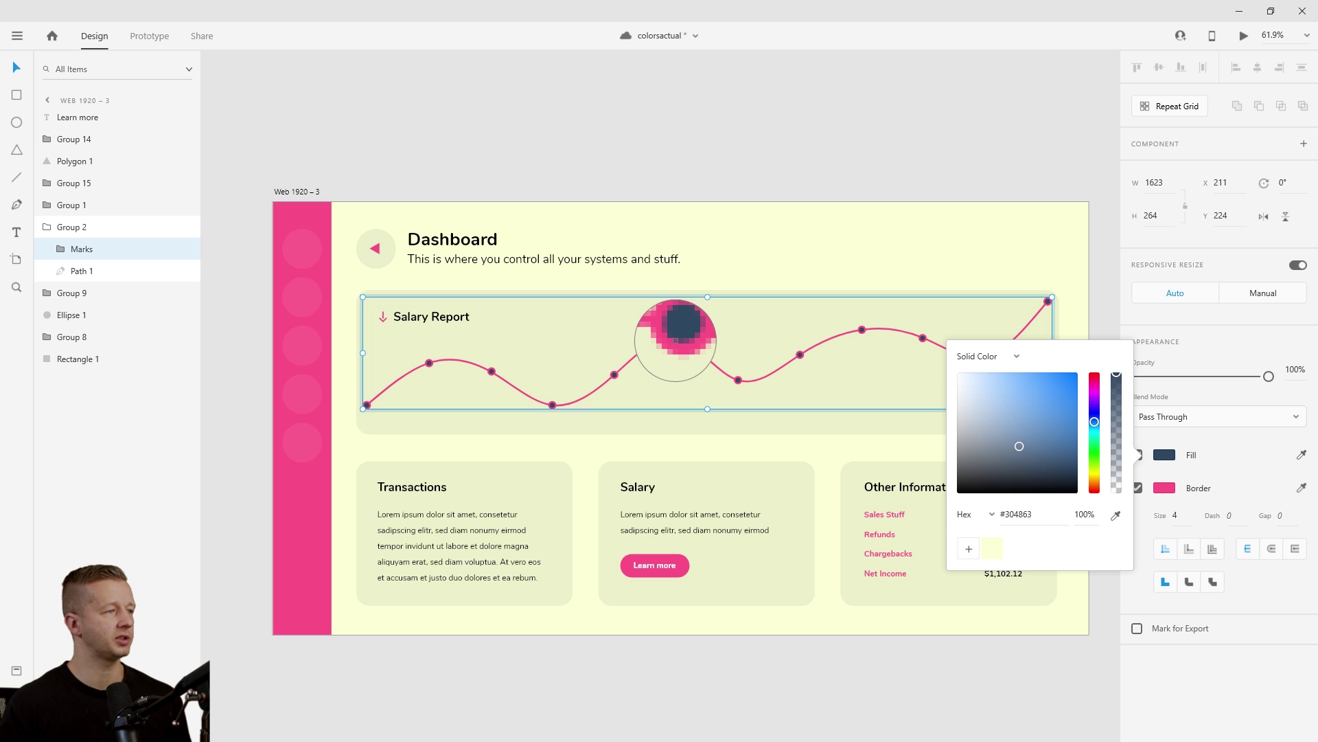
left_click(727, 328)
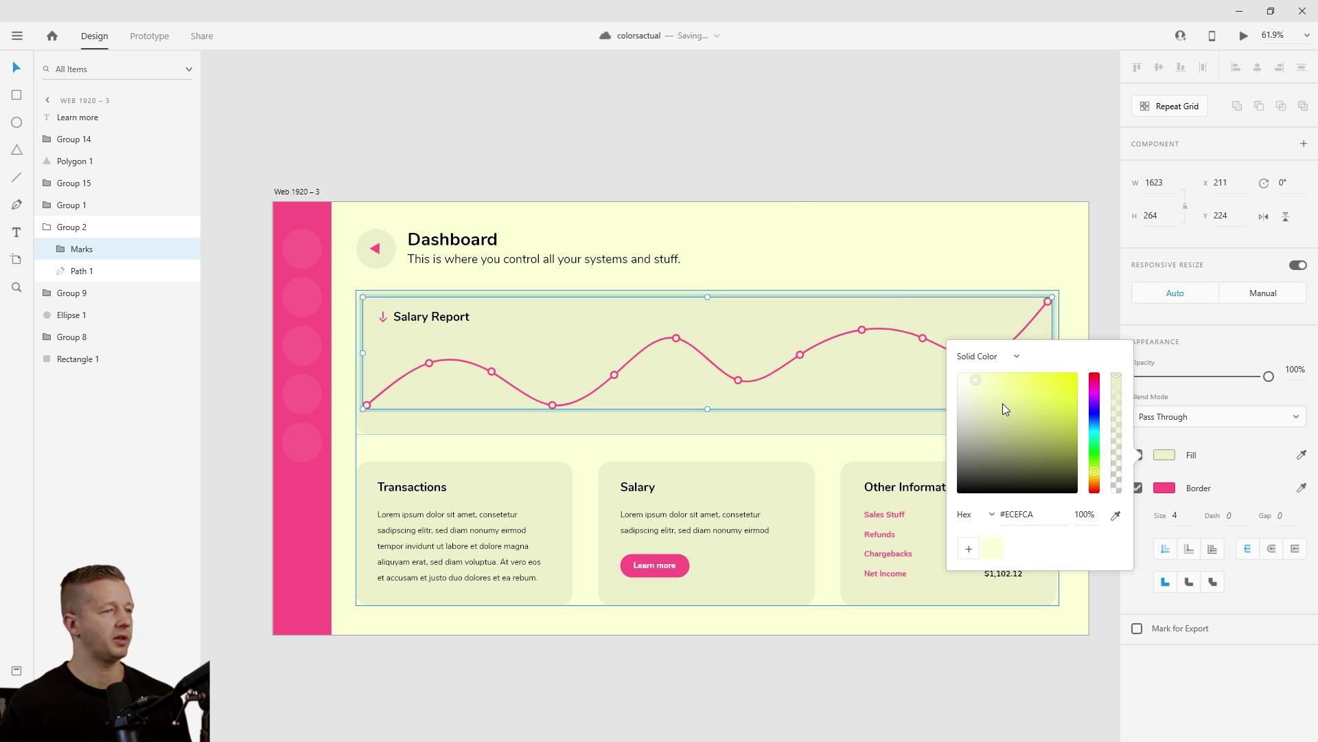
left_click(659, 165)
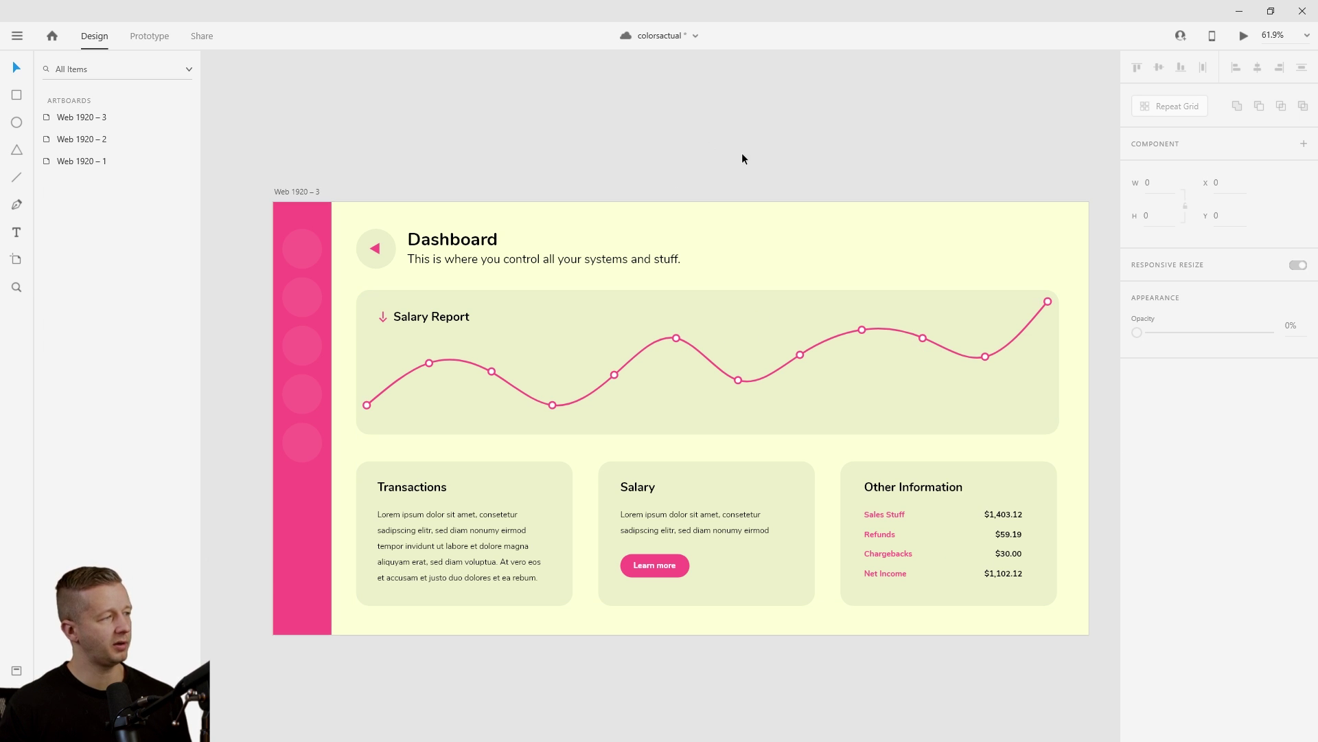
scroll(828, 177, "down", 5)
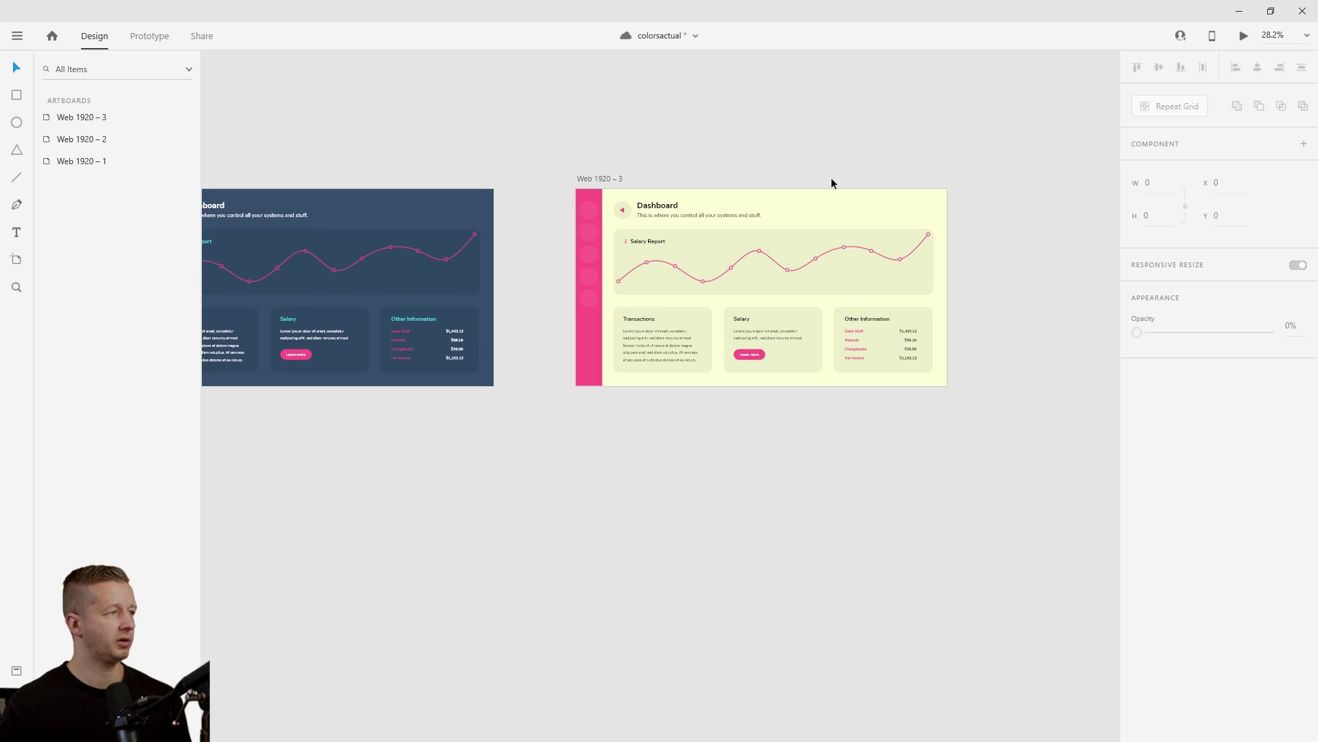
scroll(784, 173, "left", 5)
scroll(639, 244, "up", 4)
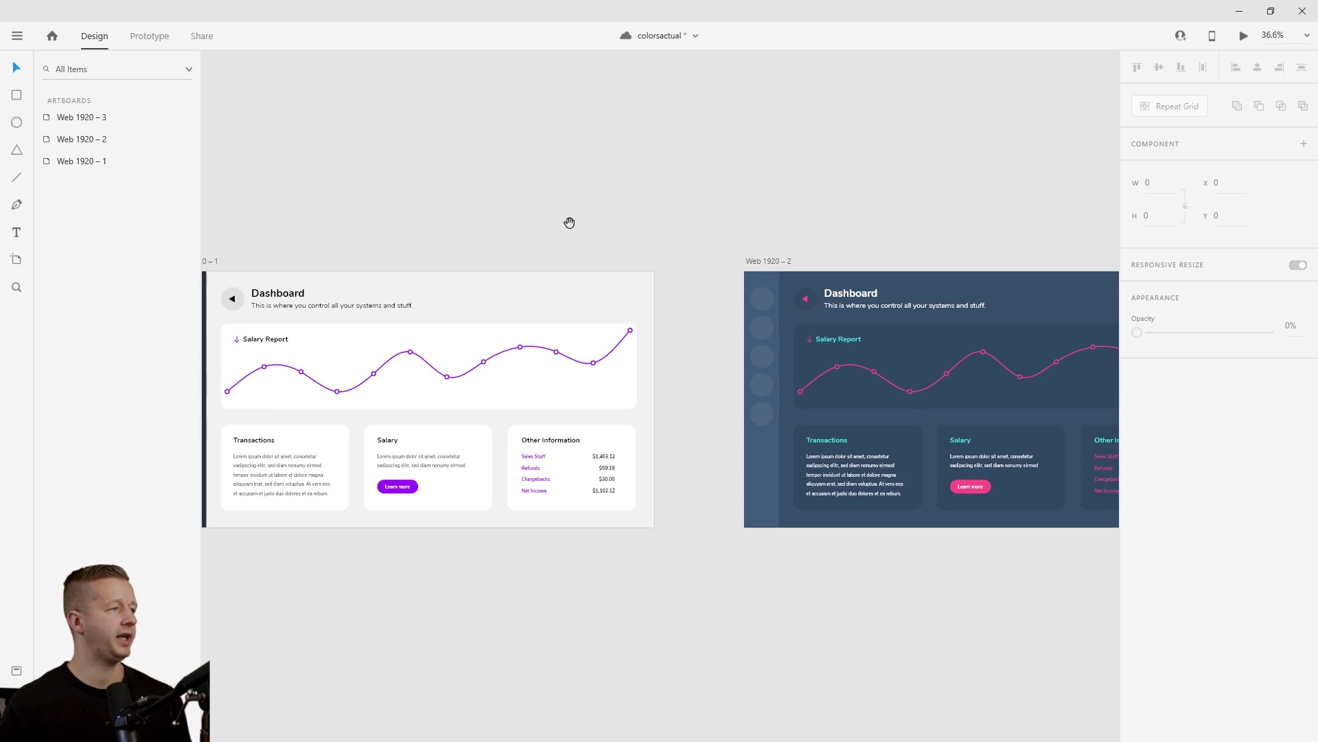
scroll(760, 225, "up", 2)
scroll(889, 250, "right", 10)
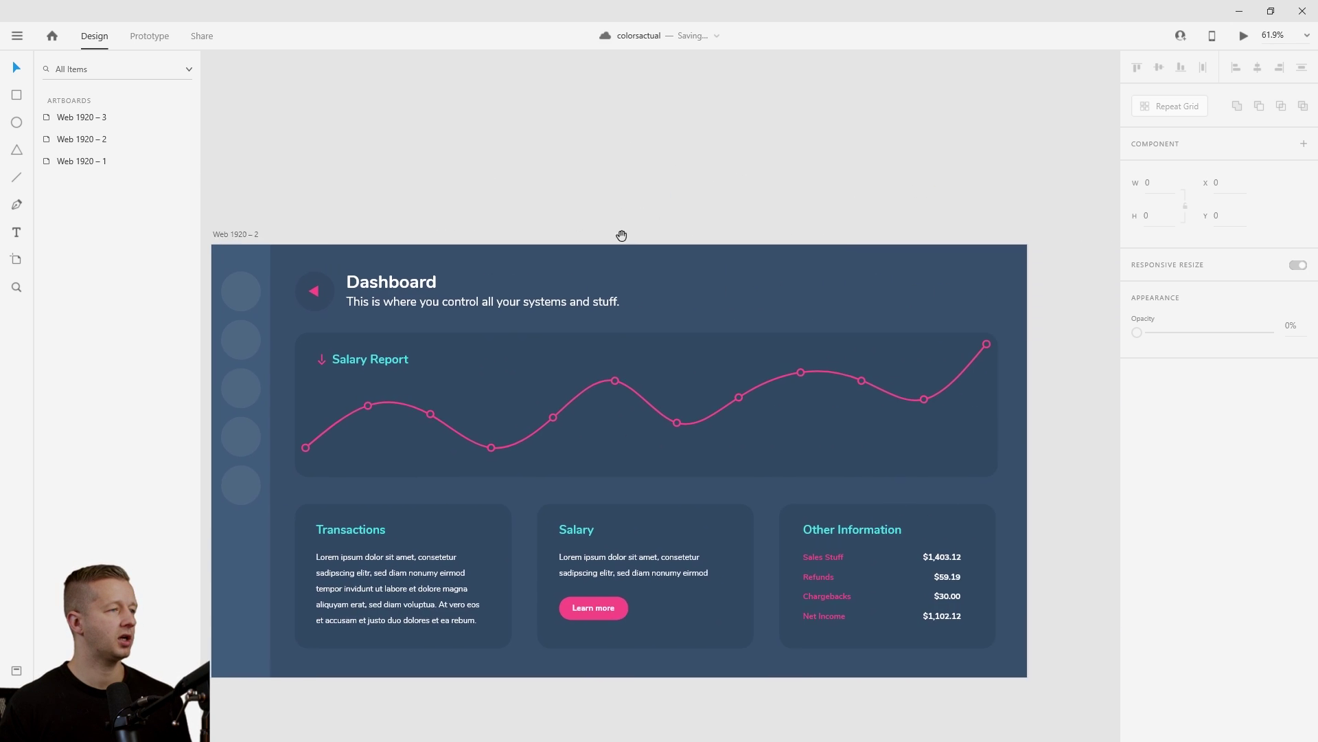
scroll(768, 218, "right", 15)
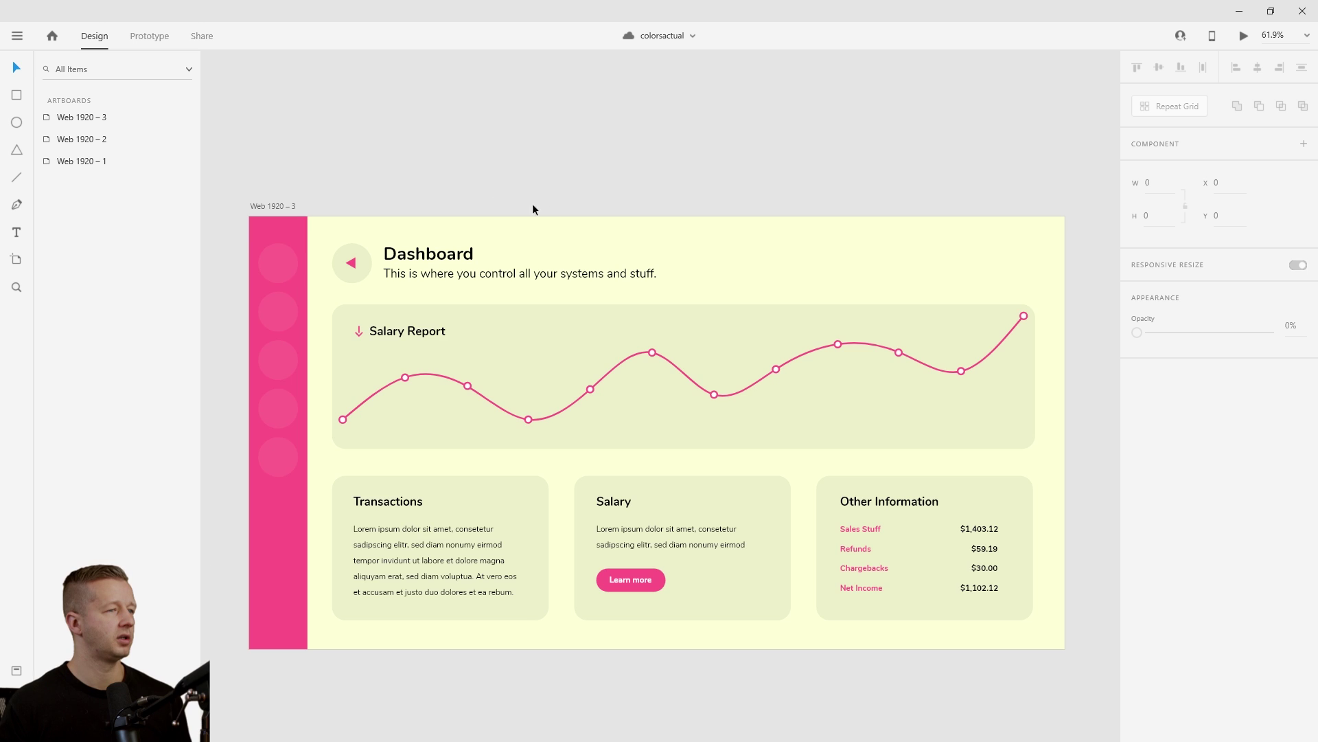
scroll(544, 209, "down", 4)
scroll(644, 187, "right", 3)
- Duplicate Web 1920 – 3 as Web 1920 – 4 and move the copy further right
left_click(343, 199)
key("ctrl+d")
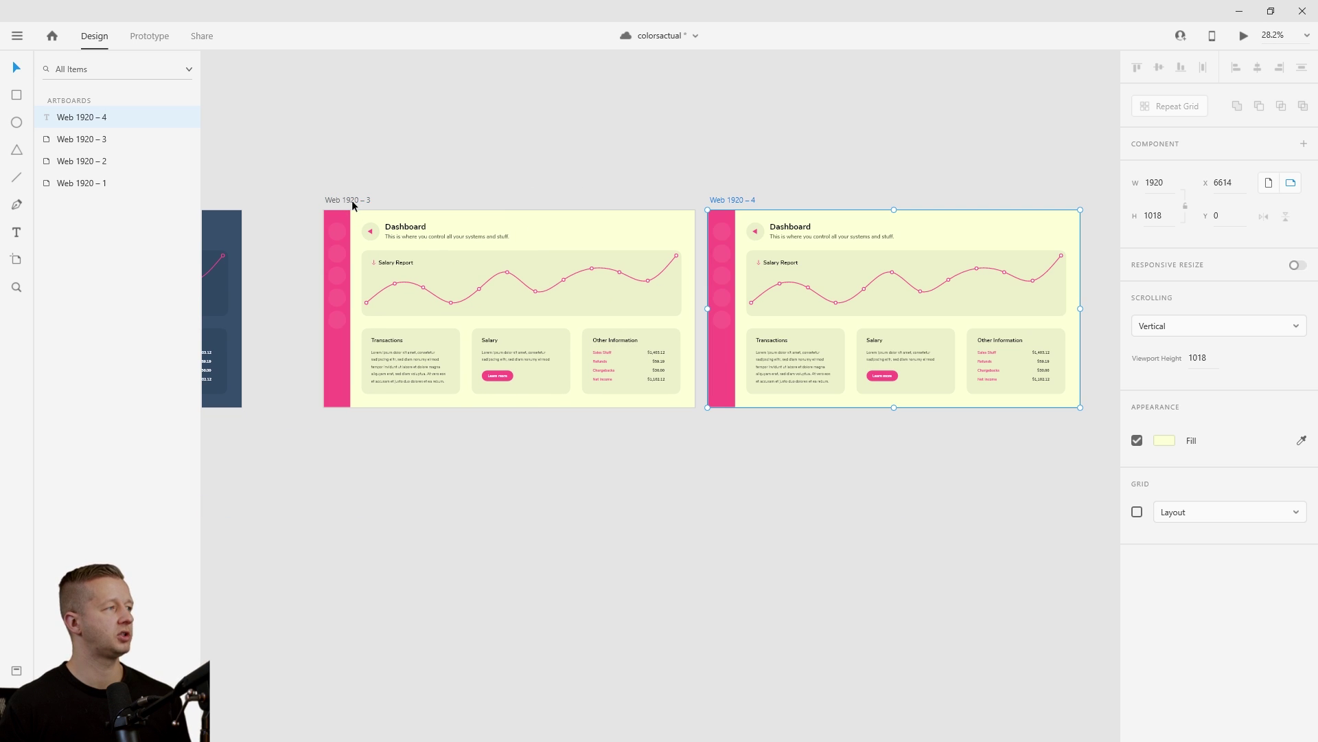
left_click_drag(744, 203, 782, 200)
left_click(777, 182)
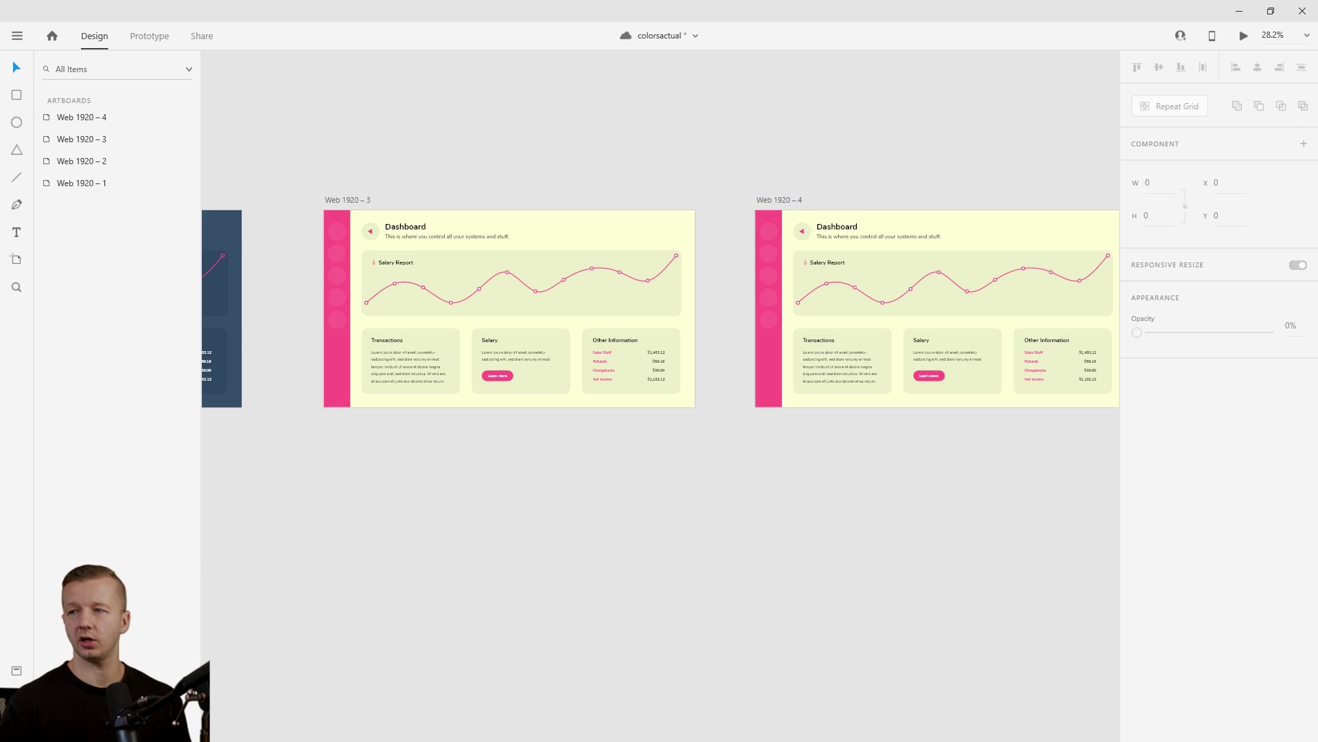
- Copy the blue swatch from the cyan-and-navy Colorsinspo palette, then select Web 1920 – 4 in XD
key("alt+Tab")
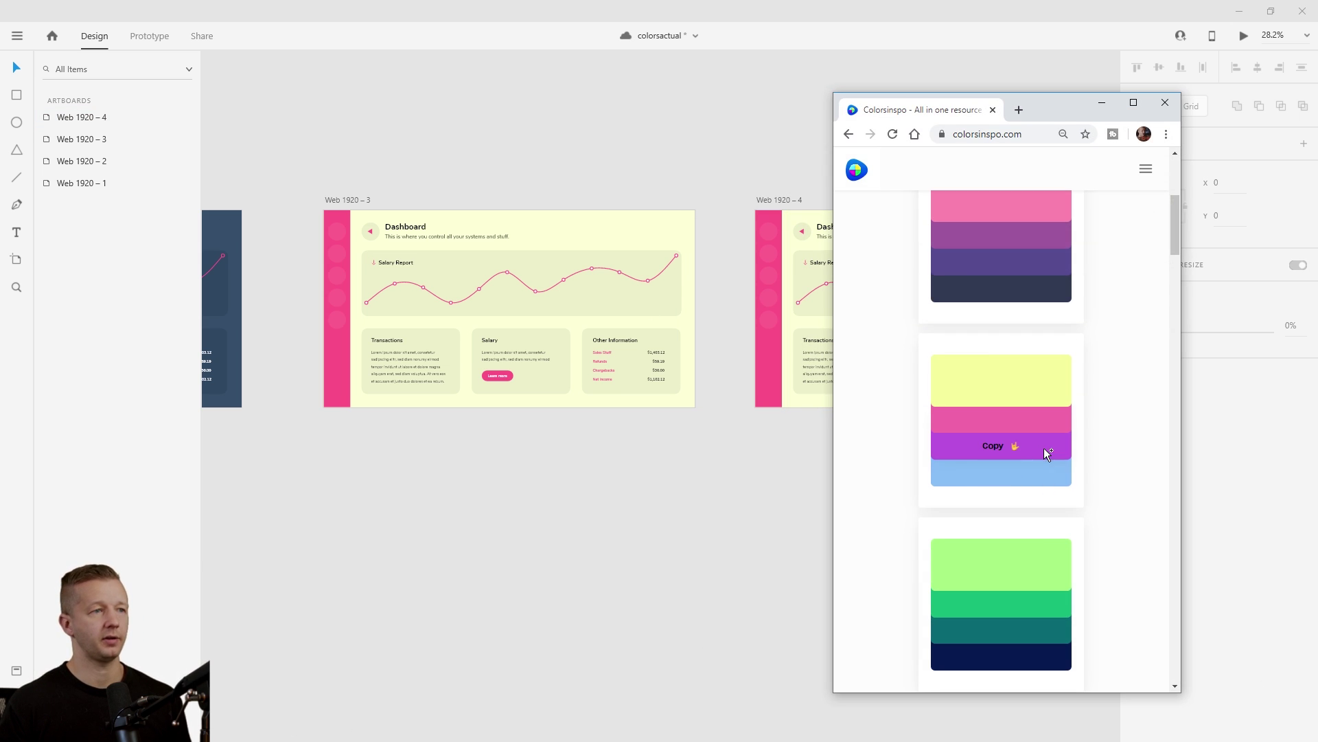
scroll(1098, 412, "down", 3)
scroll(1106, 438, "down", 1)
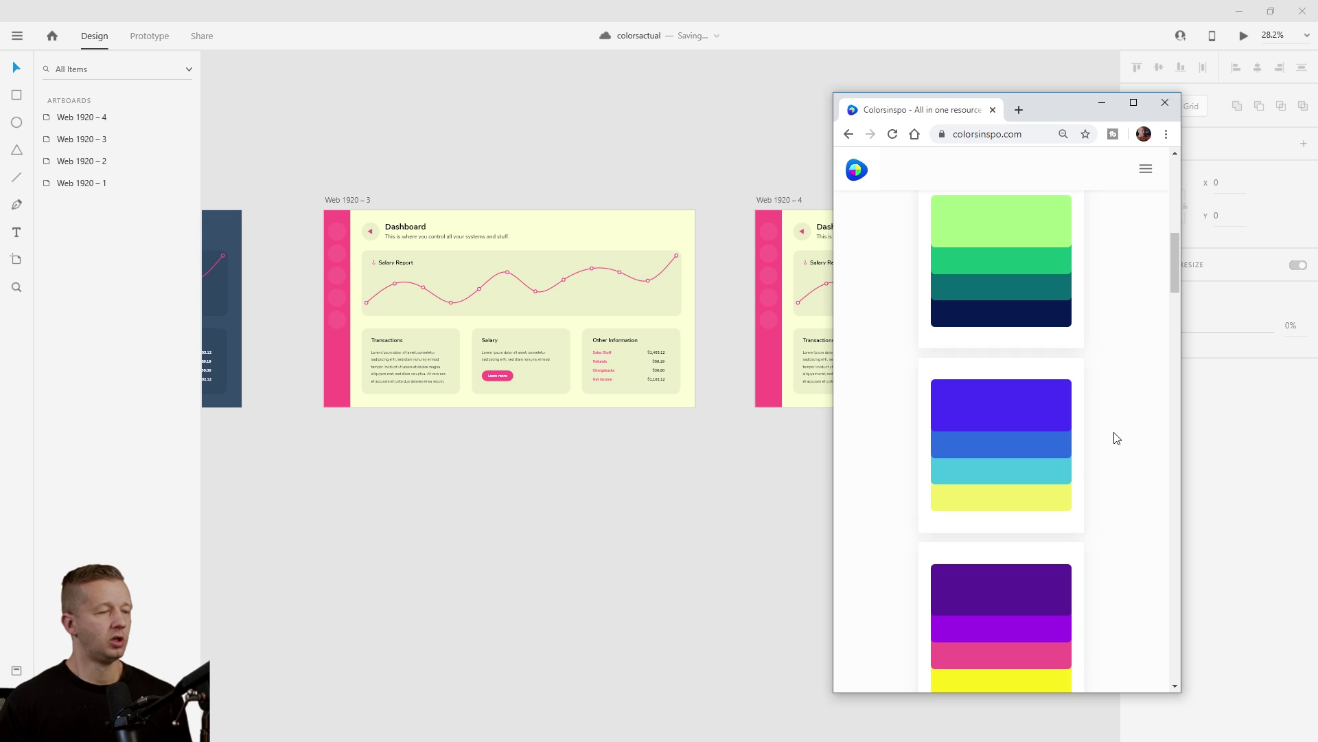
scroll(1115, 438, "down", 3)
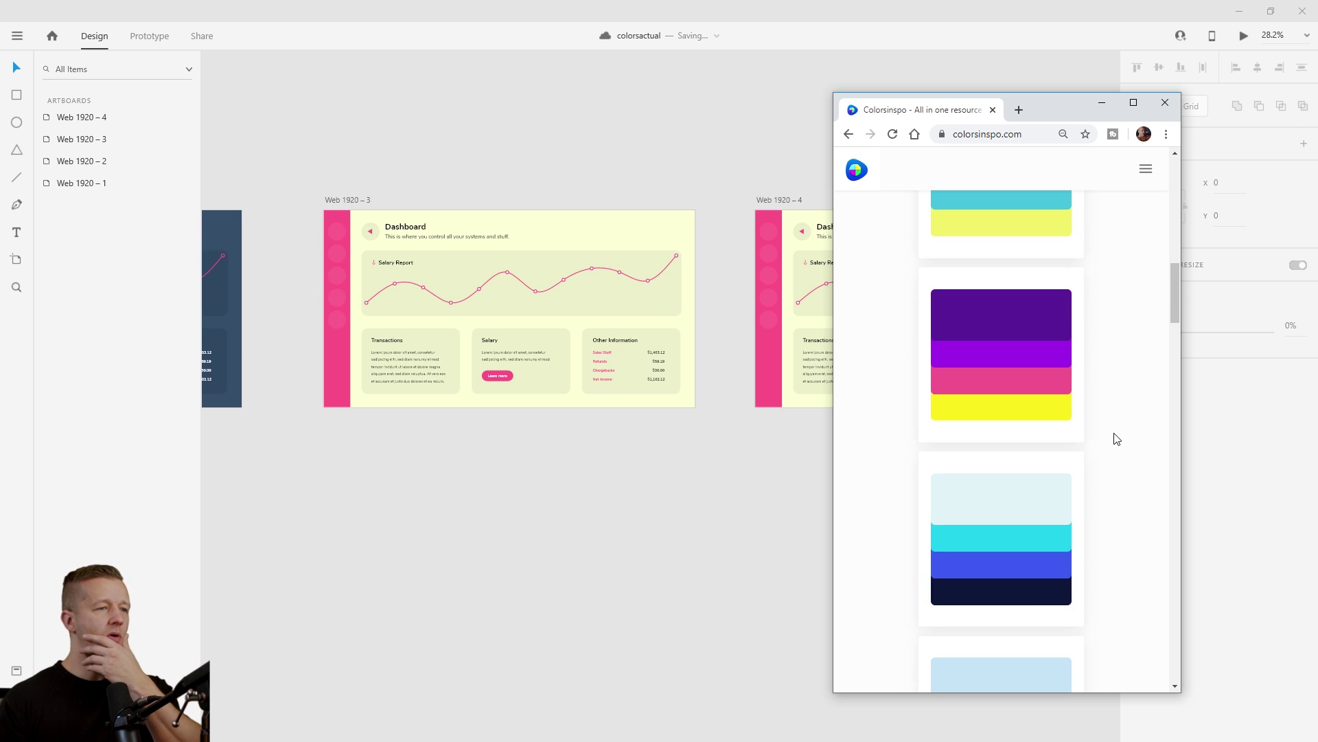
scroll(1117, 438, "down", 1)
mouse_move(1032, 445)
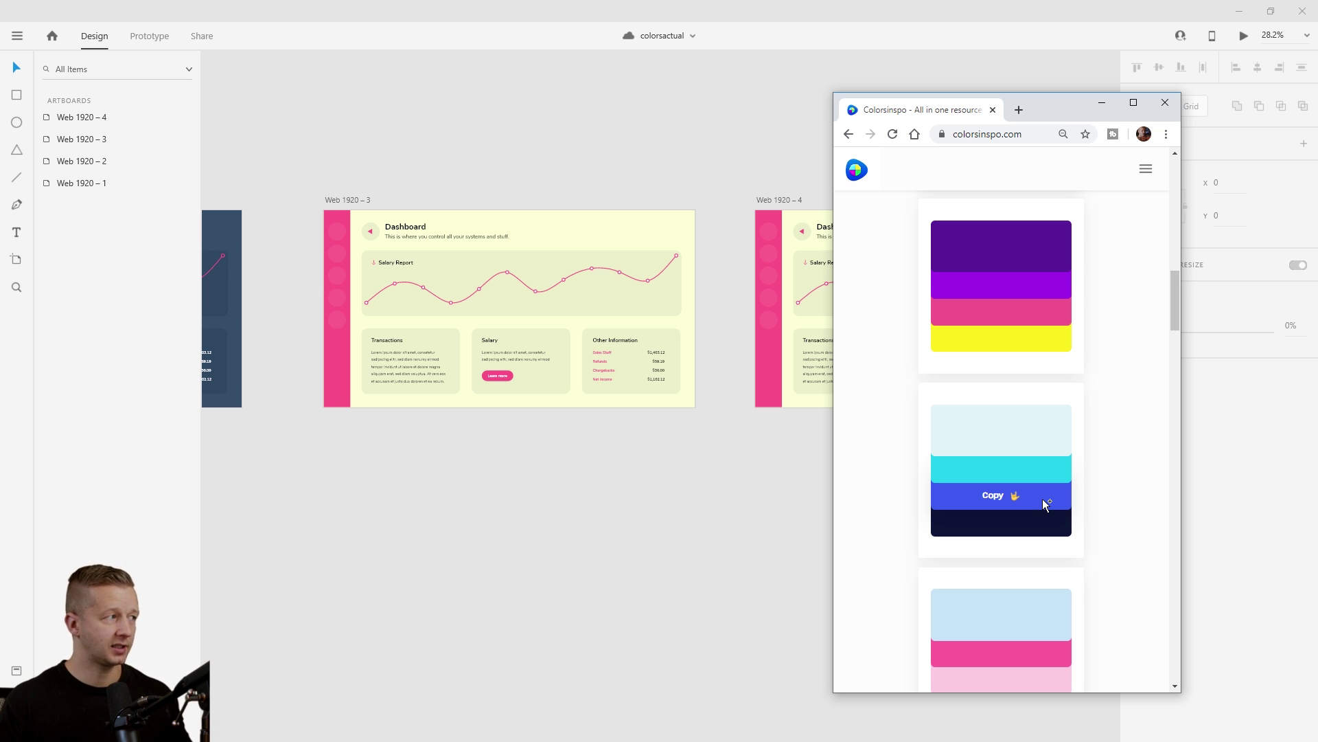
left_click(1055, 497)
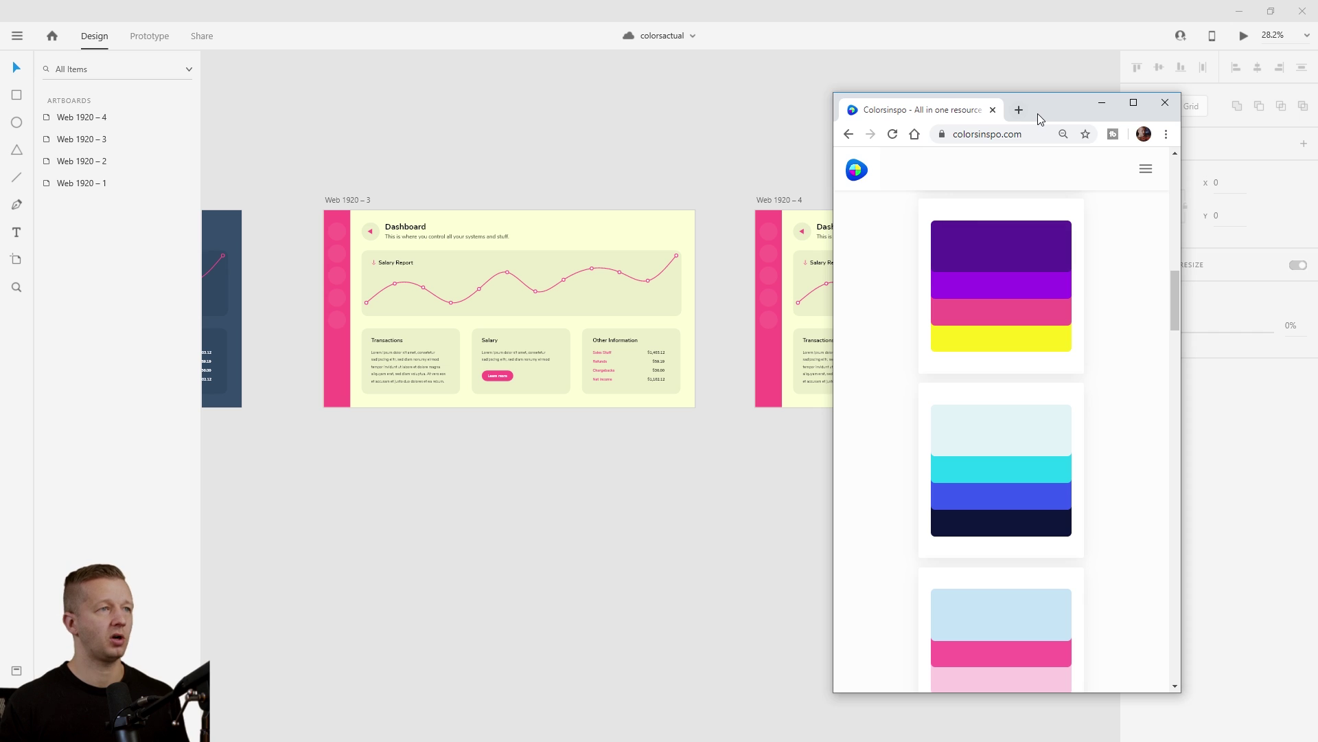
left_click(1102, 103)
left_click(780, 201)
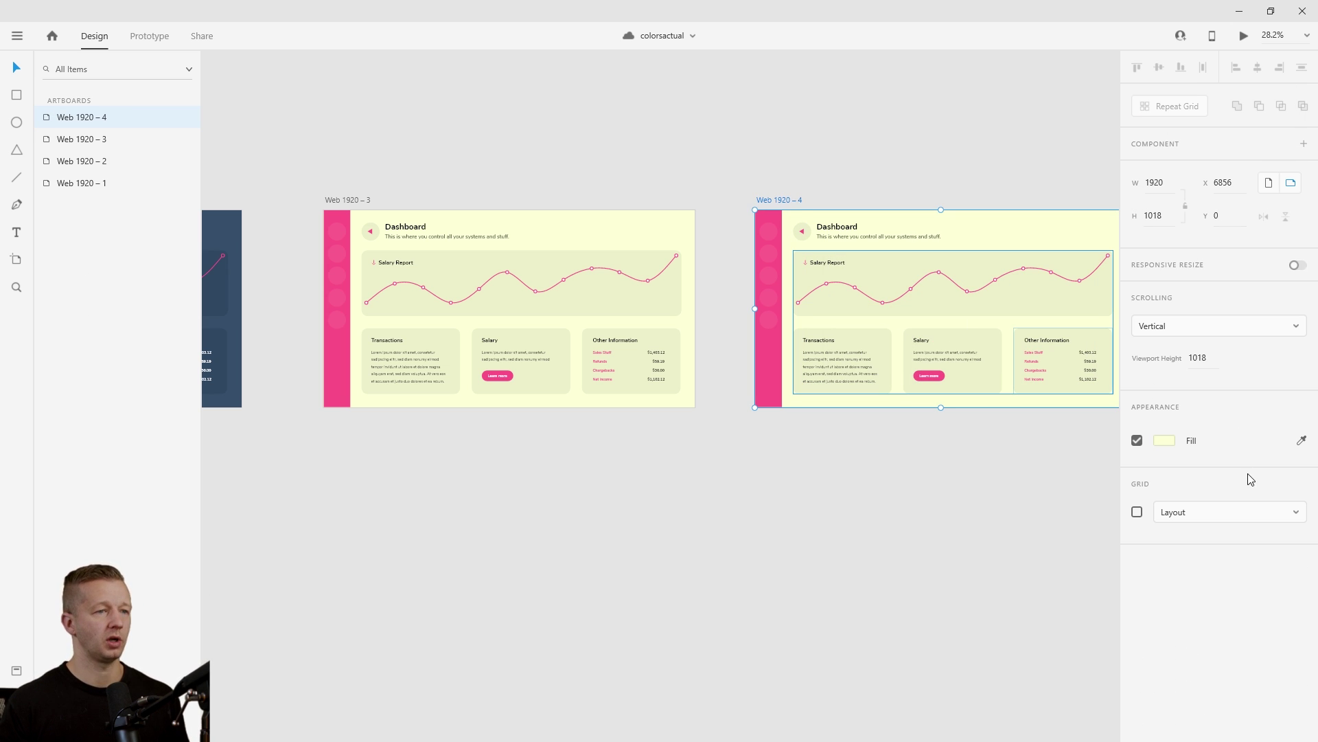
- Paste the copied blue into the Web 1920 – 4 artboard's background fill
left_click(1165, 445)
key("ctrl+v")
left_click(926, 182)
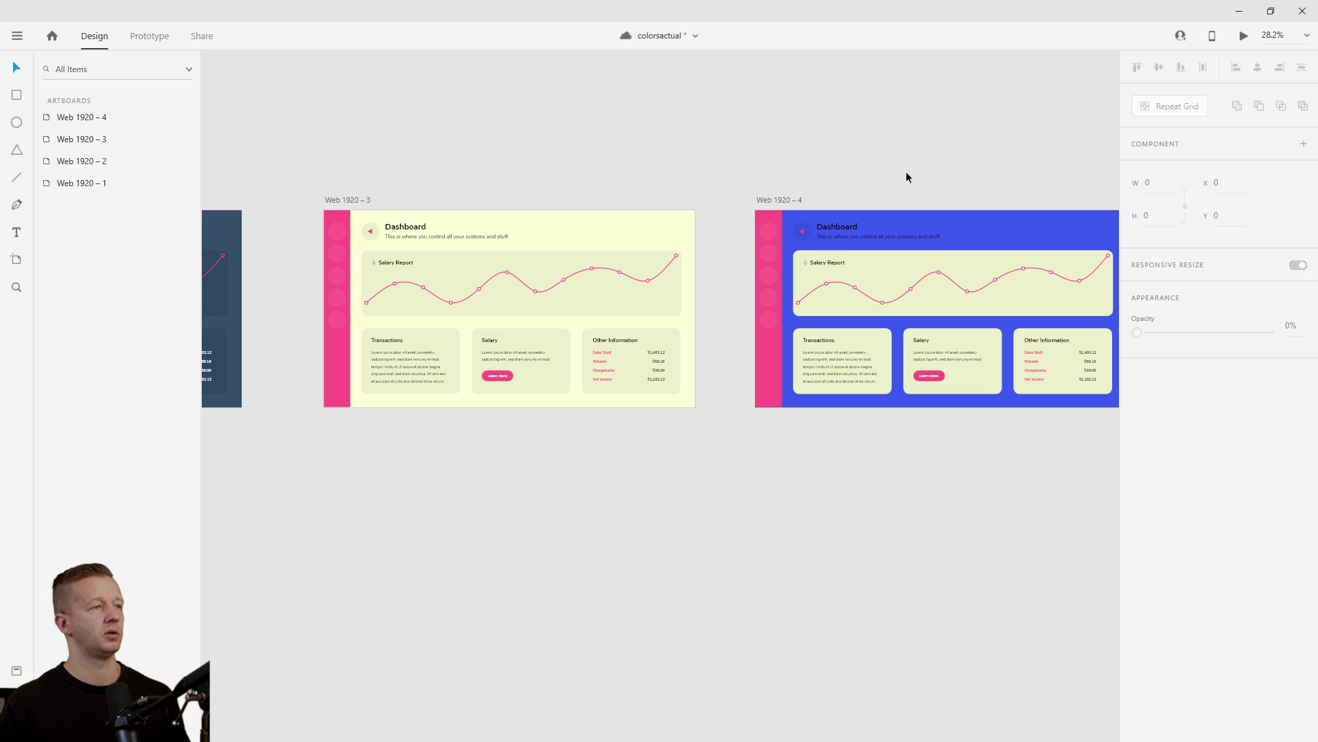
- Fill the chart-and-cards group with the eyedropped blue, darkened to #314FE9
scroll(931, 182, "up", 5)
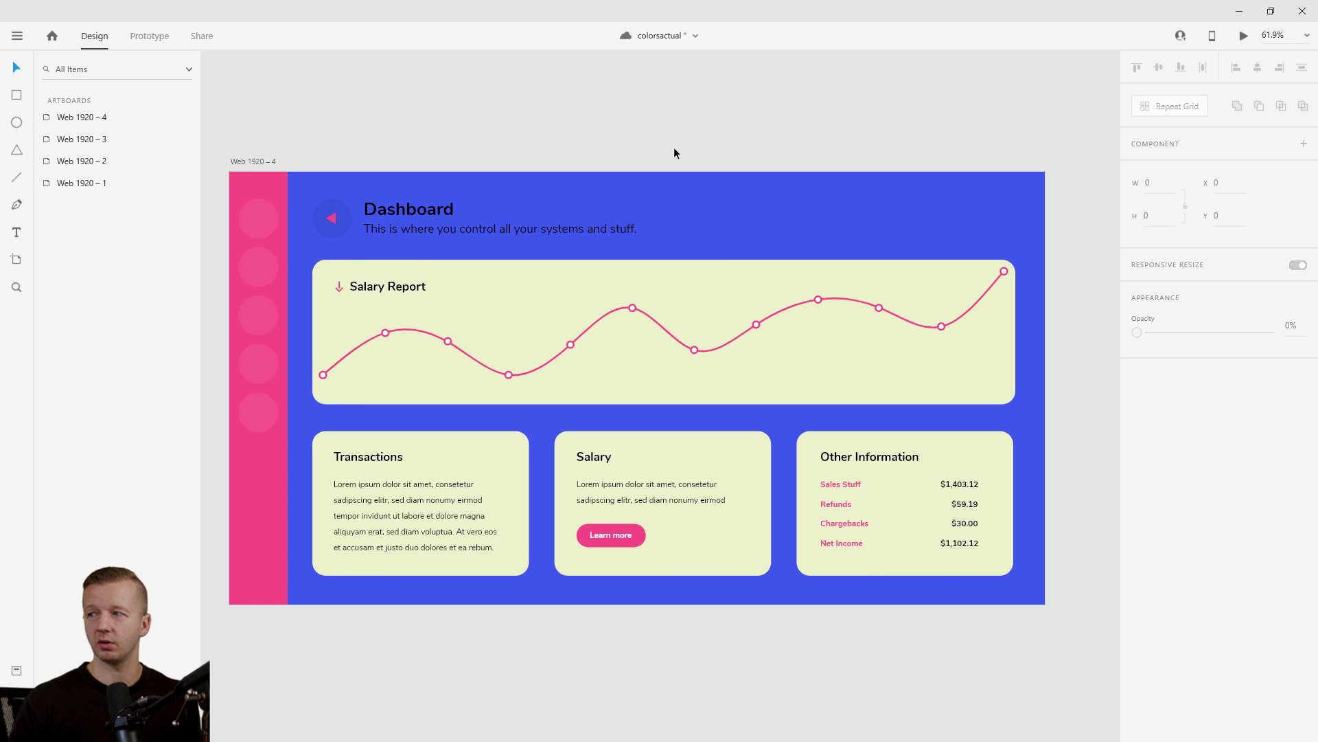
left_click(650, 266)
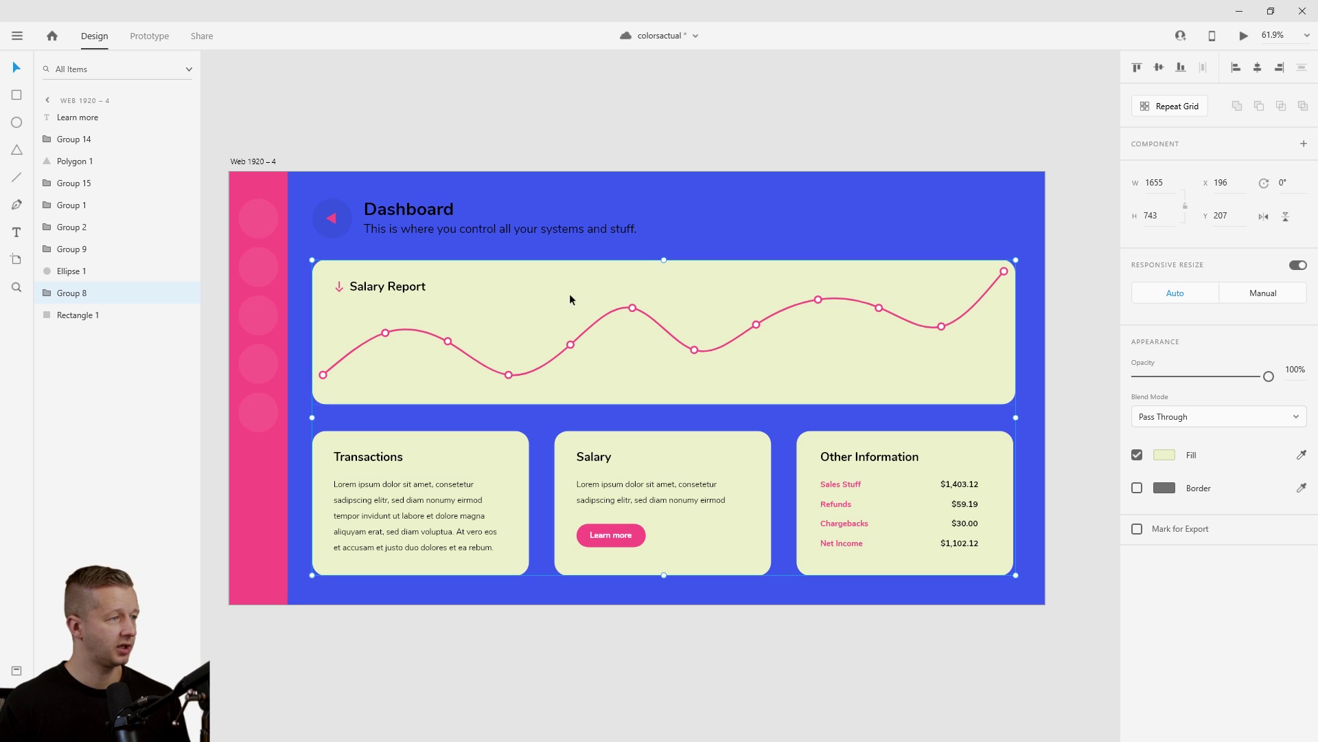
left_click(1301, 454)
left_click(848, 237)
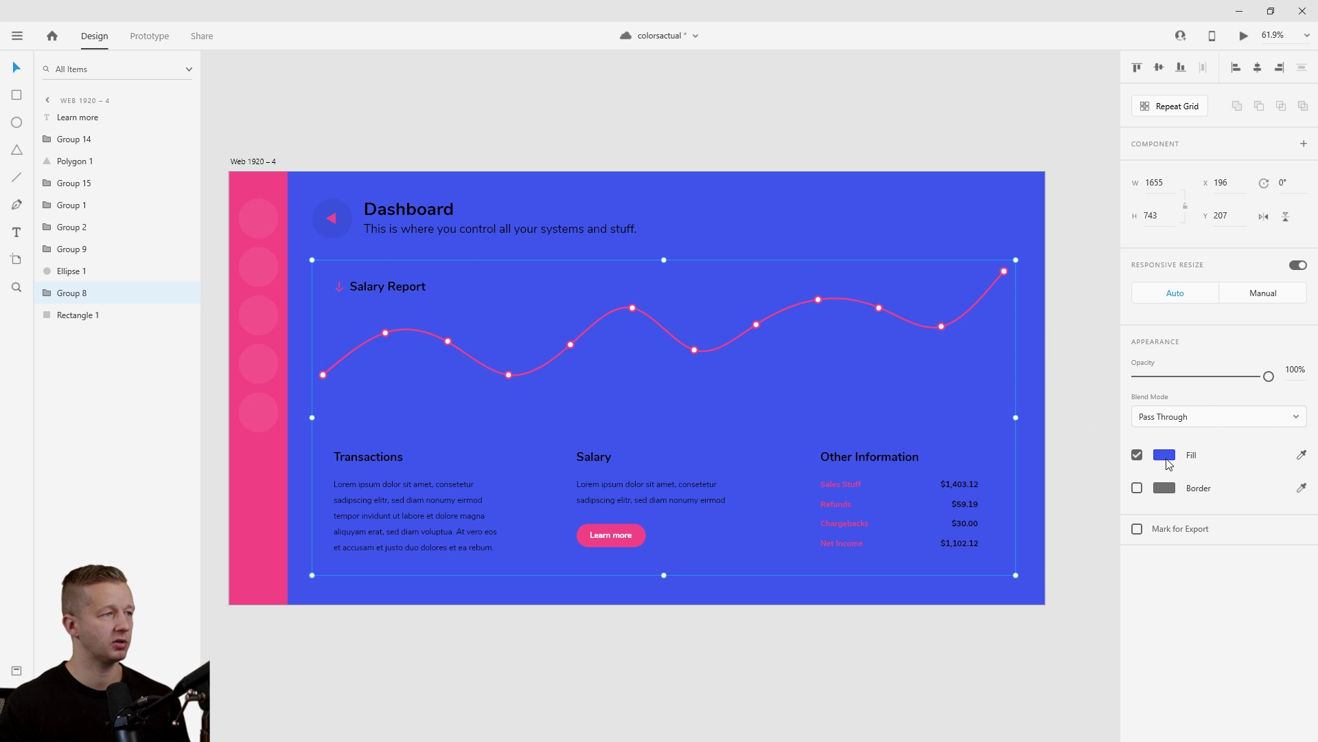
left_click(1165, 454)
left_click_drag(1051, 381, 1053, 381)
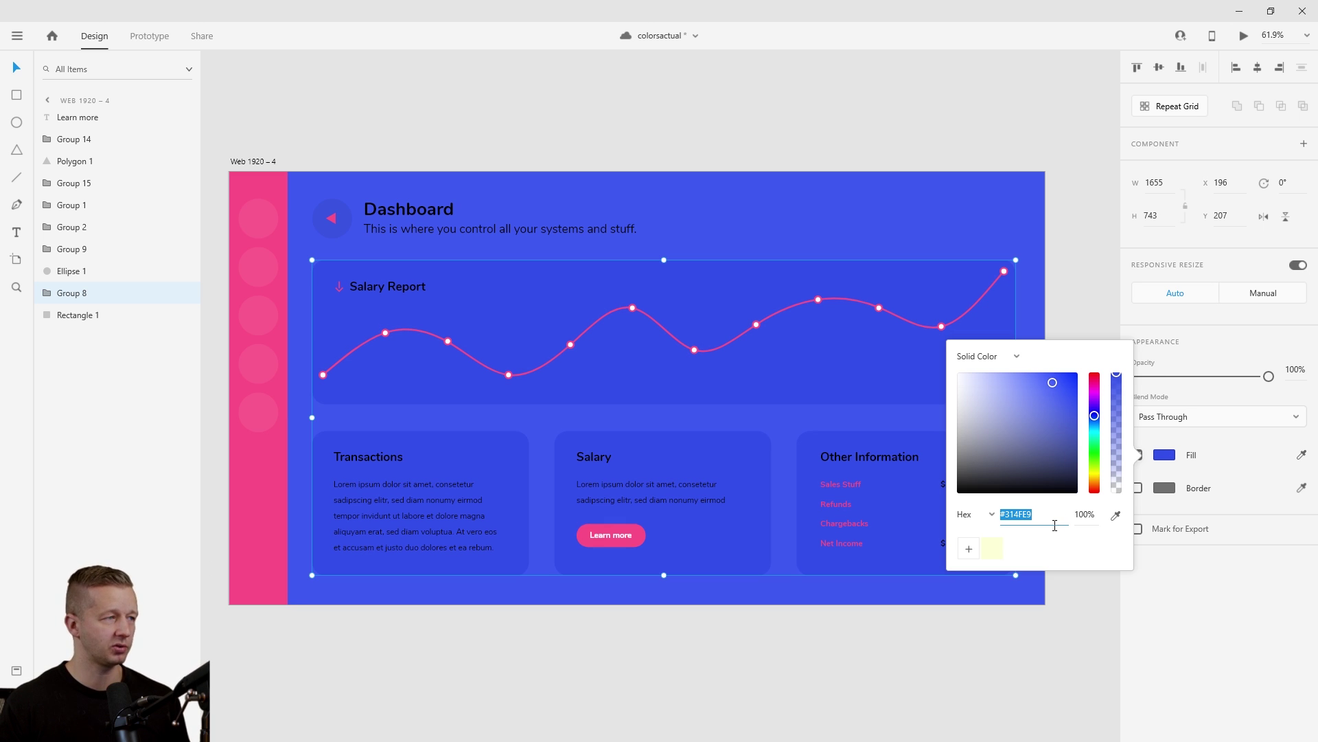
left_click(1172, 609)
left_click(778, 146)
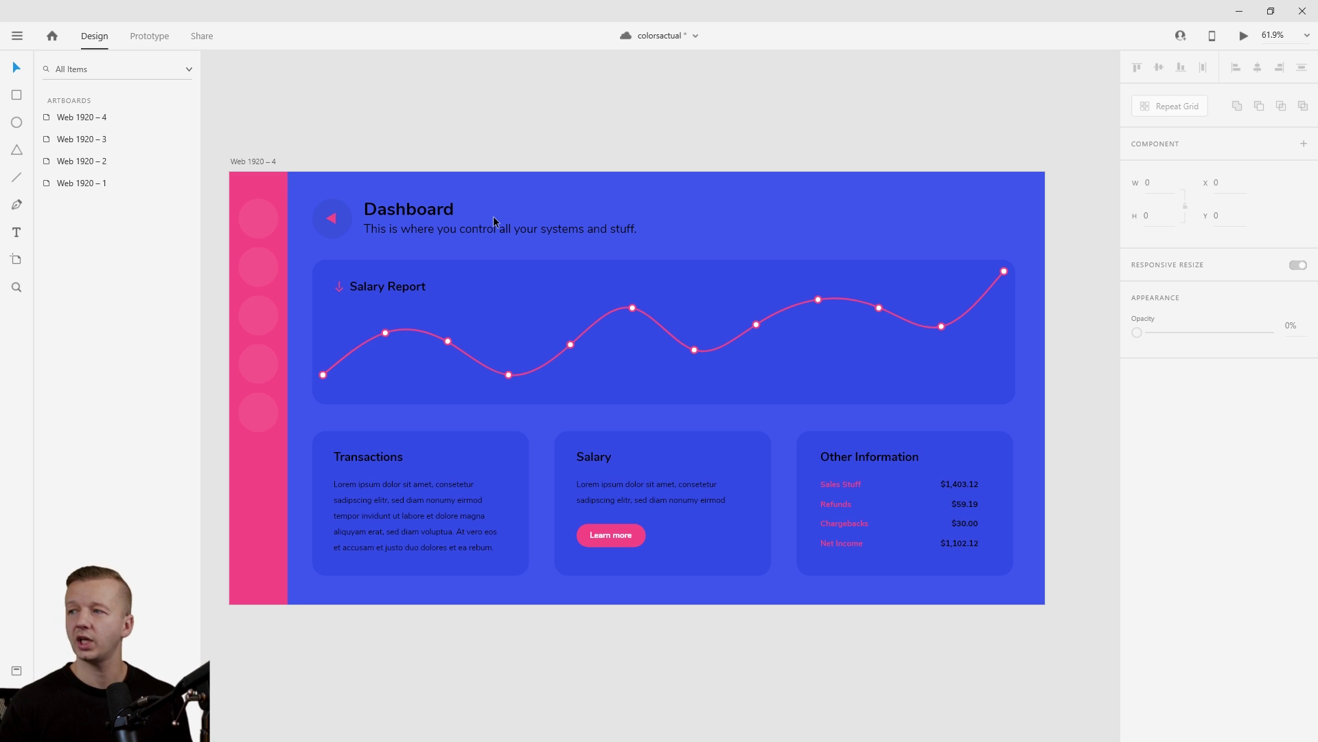
- Make the dashboard text group white (#FFFFFF)
left_click(399, 215)
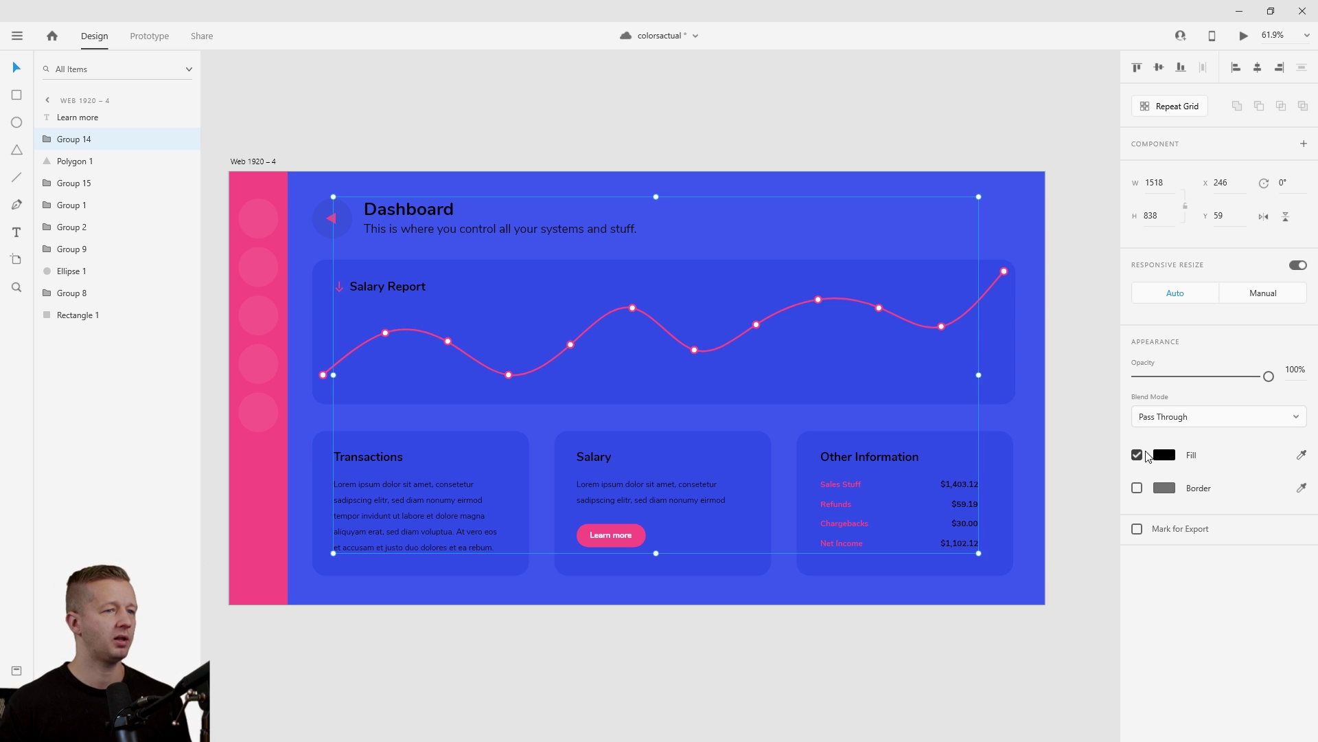
left_click(1161, 454)
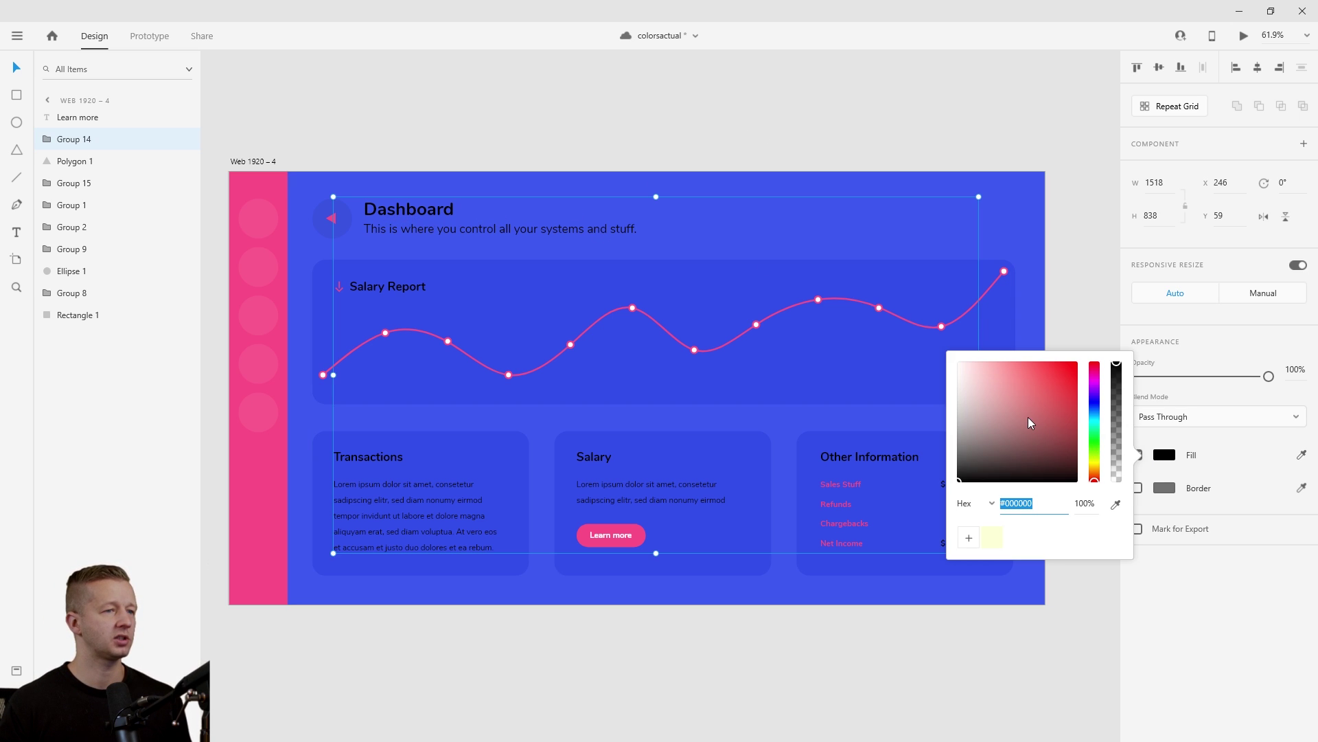
left_click(500, 100)
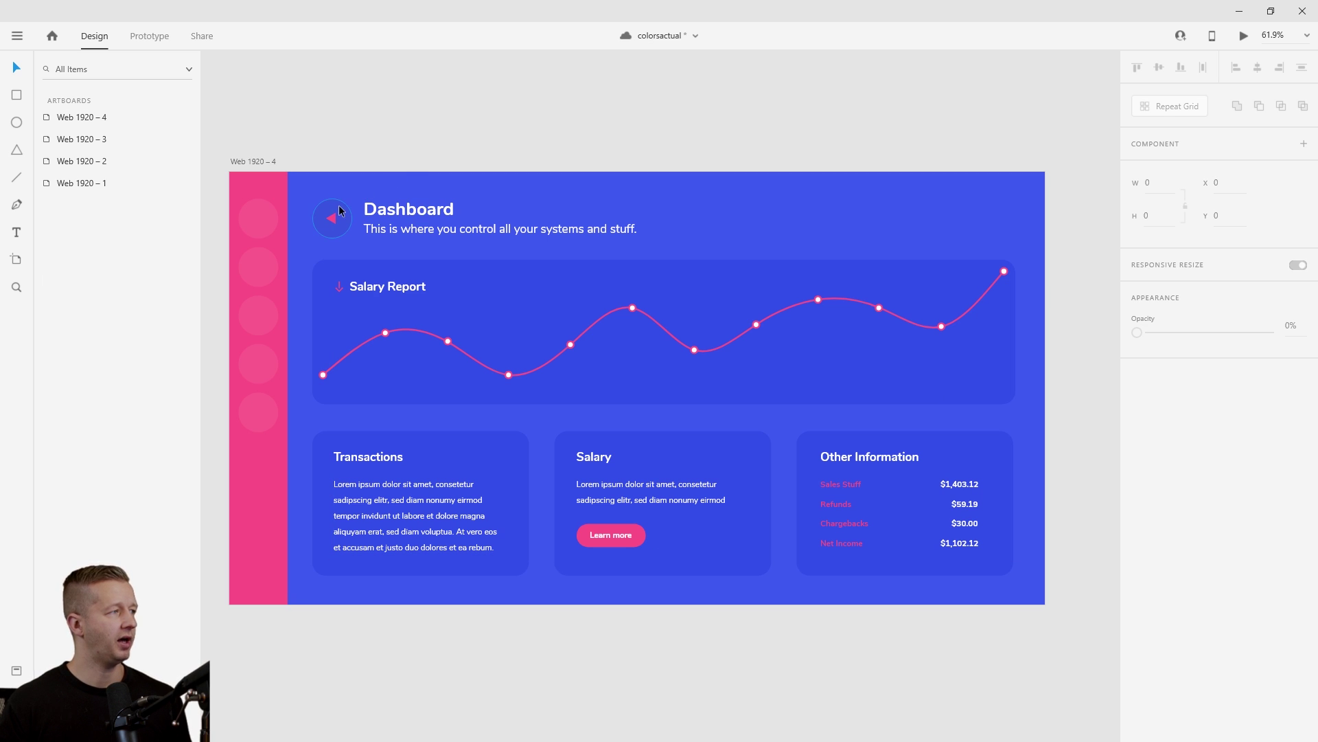
- Save the design file with Ctrl+S
left_click(639, 542)
left_click(665, 615)
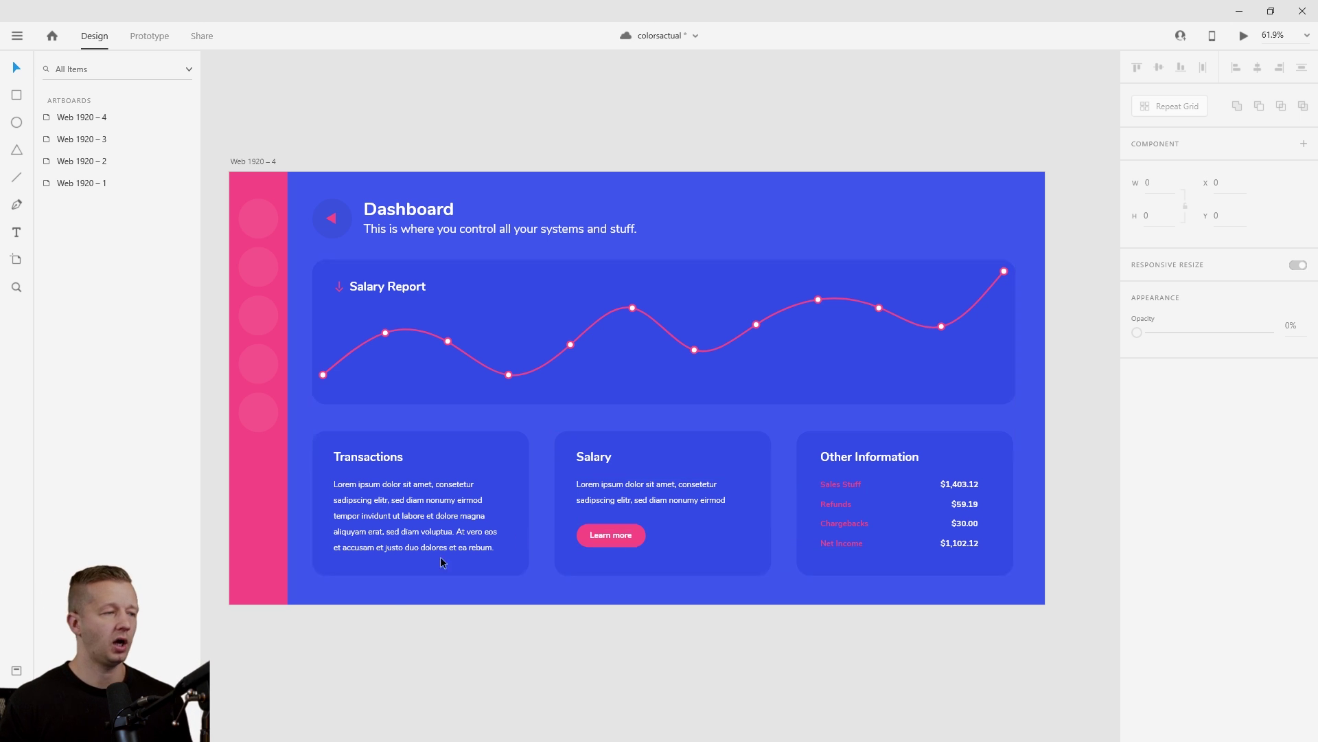
key("ctrl+s")
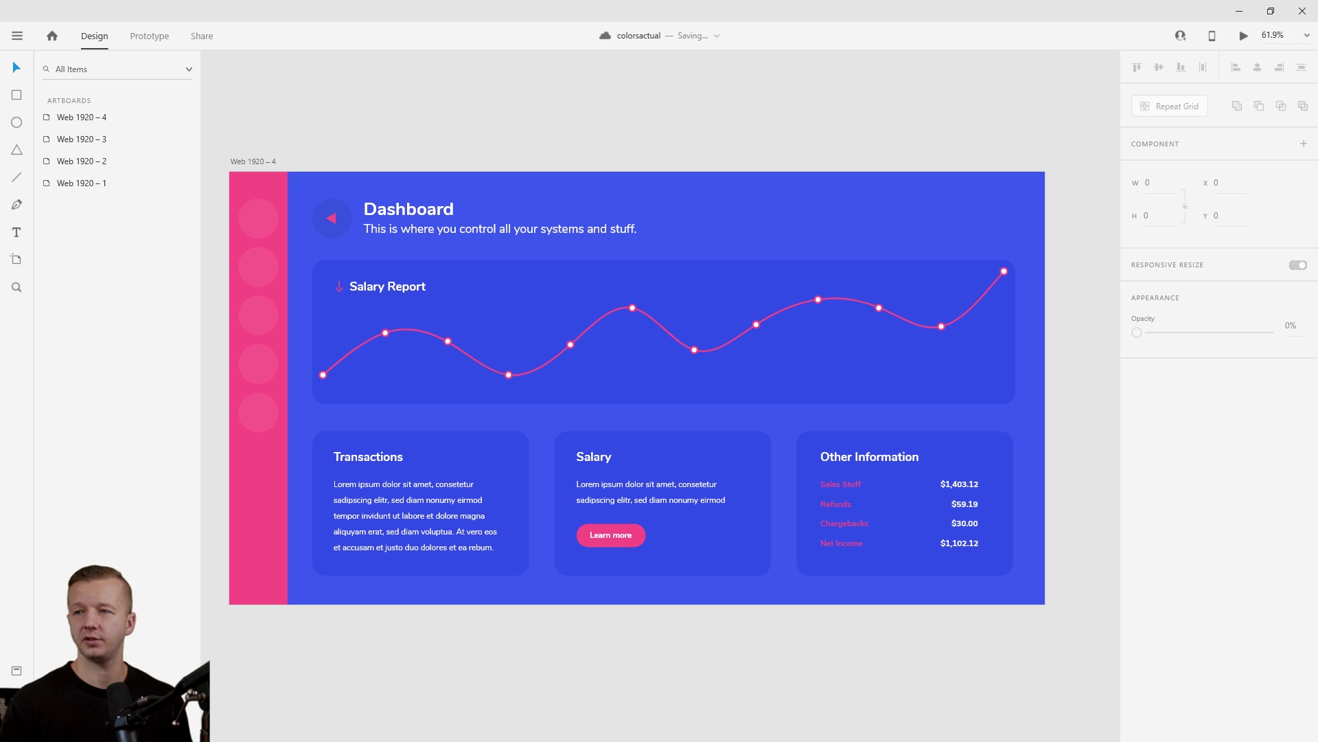
- Copy the cyan swatch from the Colorsinspo pale-cyan and blue palette, then return to XD
key("alt+Tab")
left_click_drag(862, 195, 1099, 108)
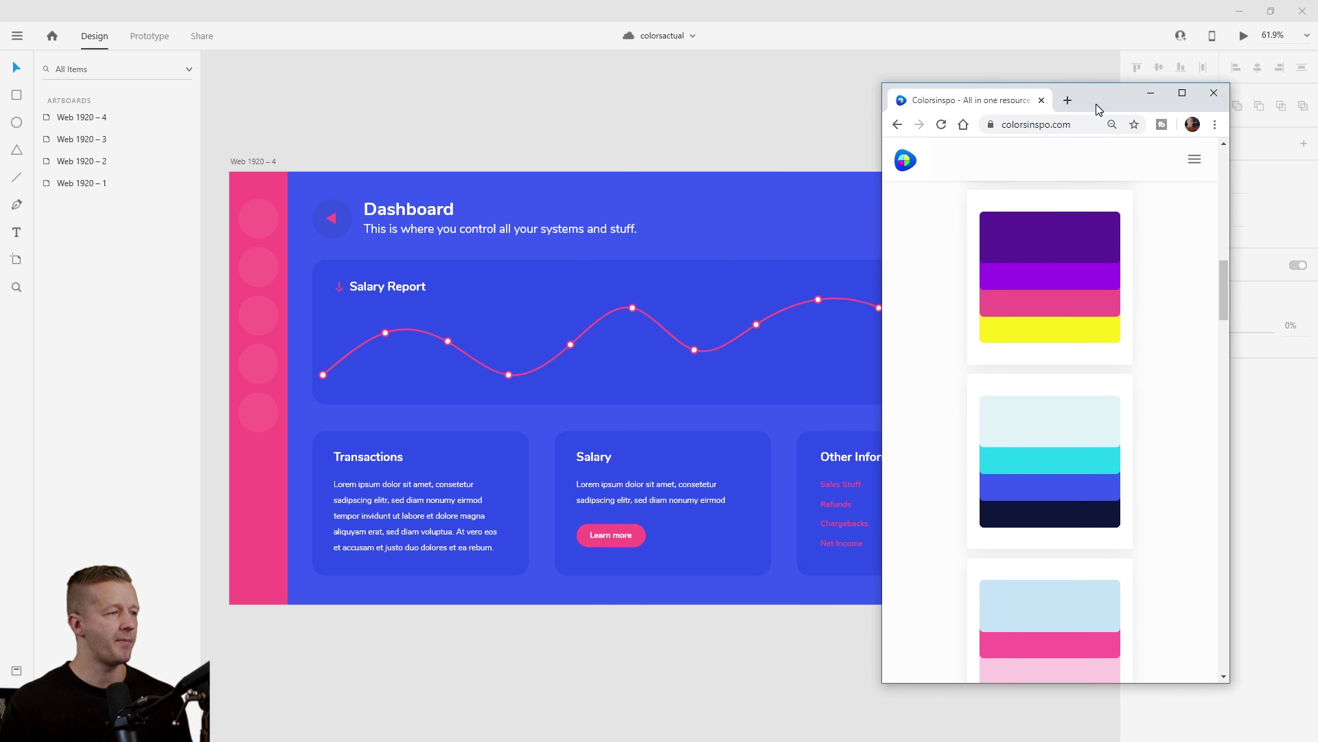
left_click(1084, 467)
left_click(626, 541)
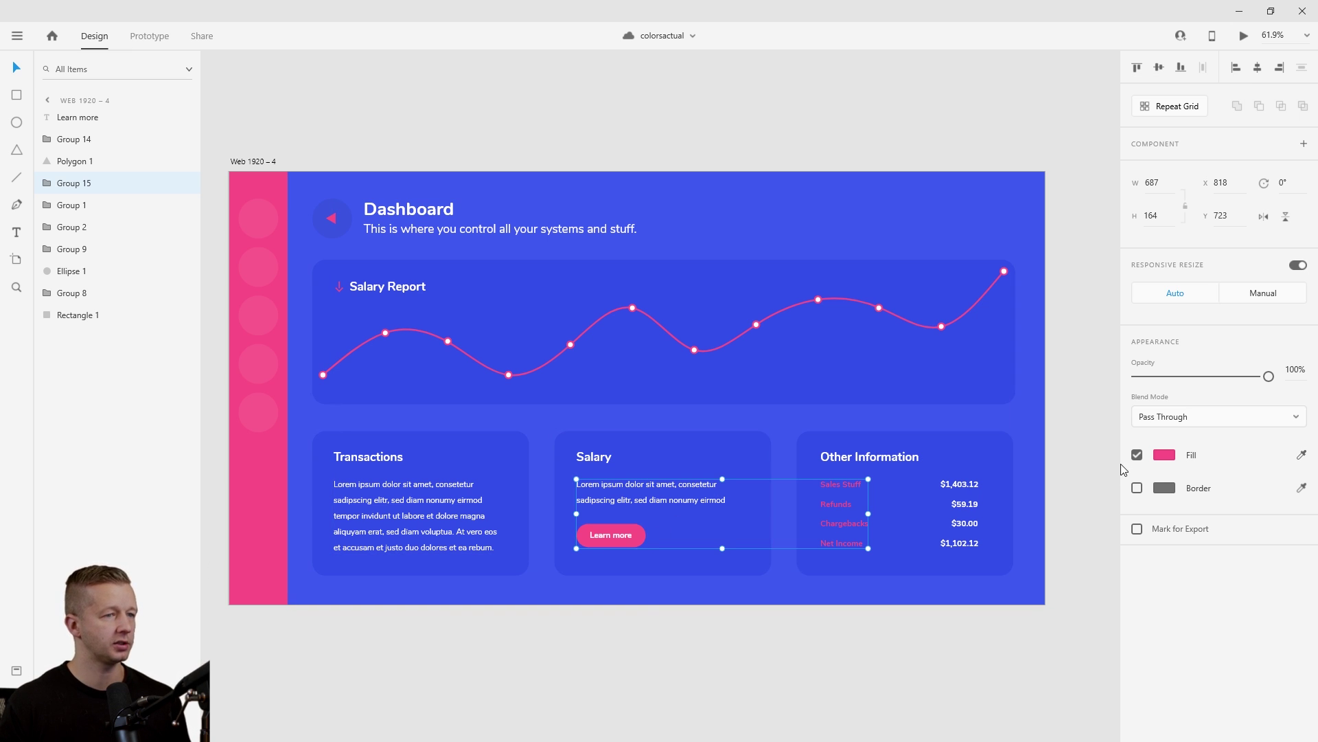
- Fill the Learn more group and back arrow with cyan #22D1EE
left_click(334, 220, "shift")
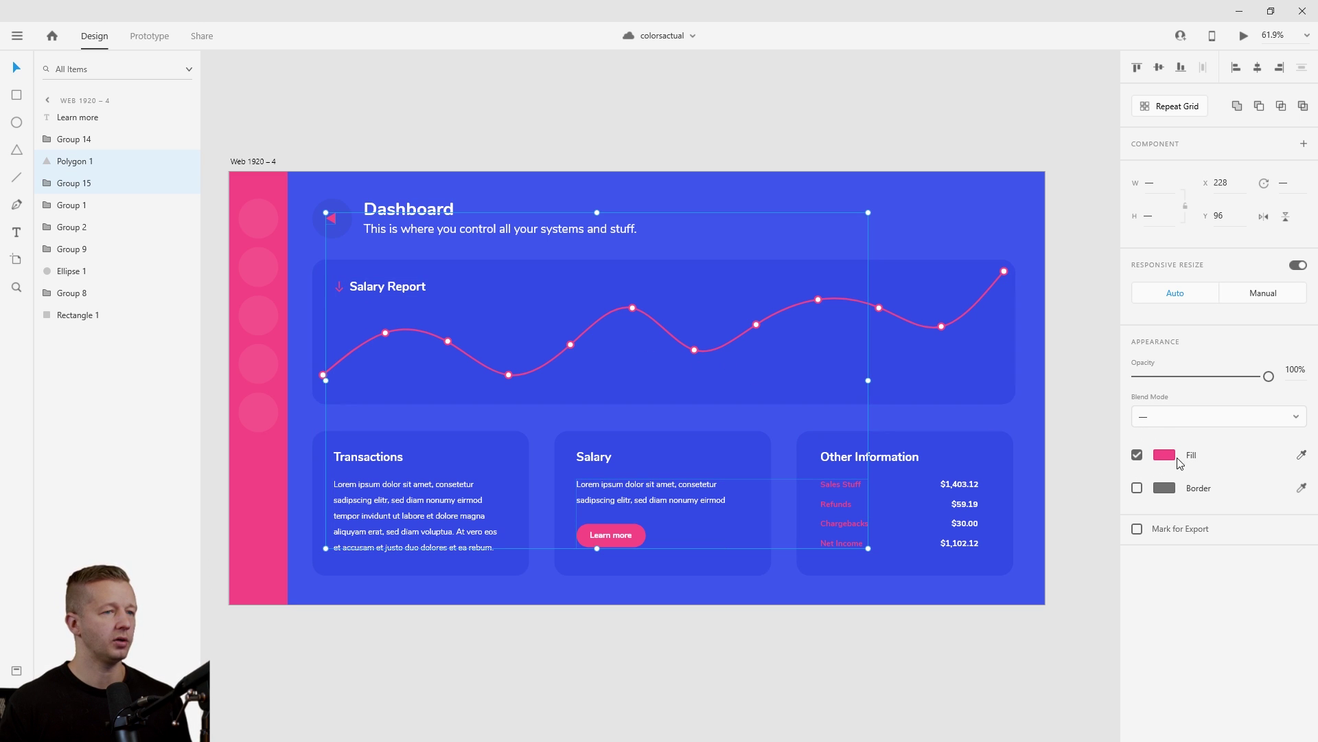
left_click(1165, 454)
key("ctrl+v")
key("Return")
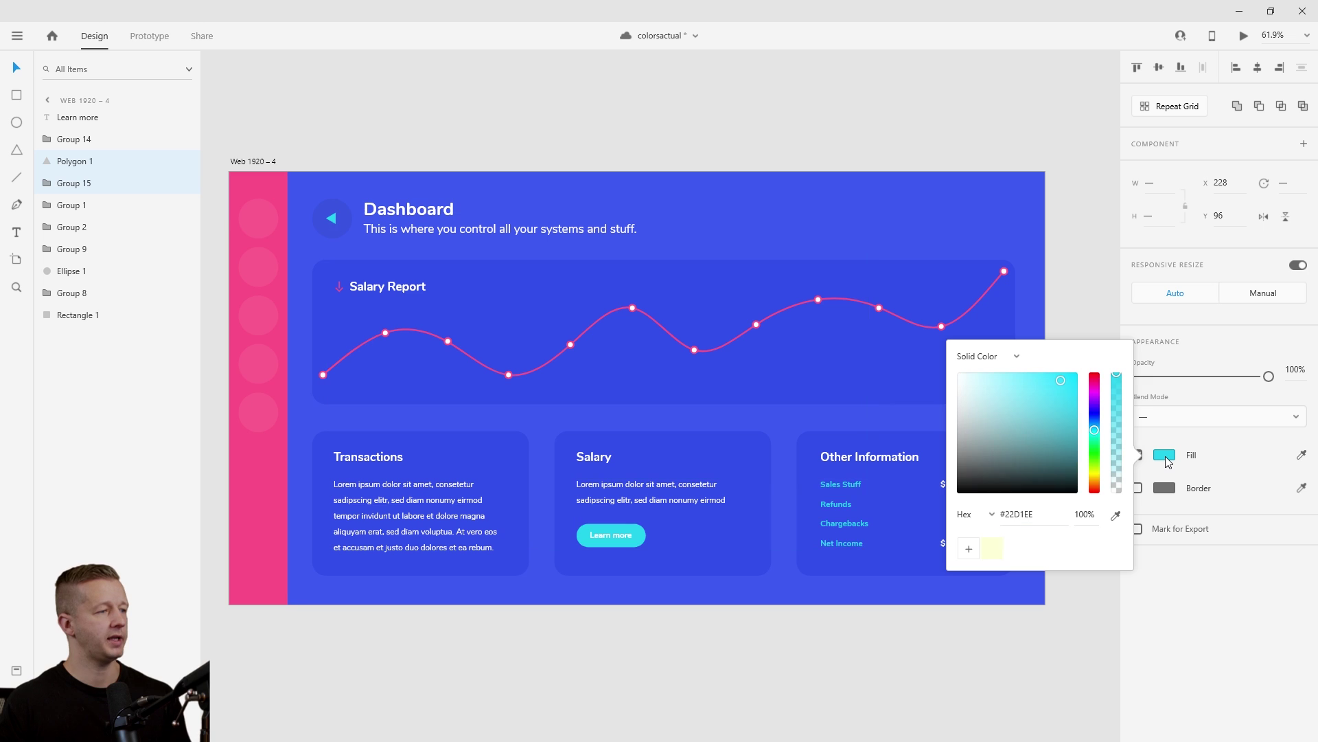
- Give the Salary Report arrow a cyan #22D1EE border
left_click(339, 287)
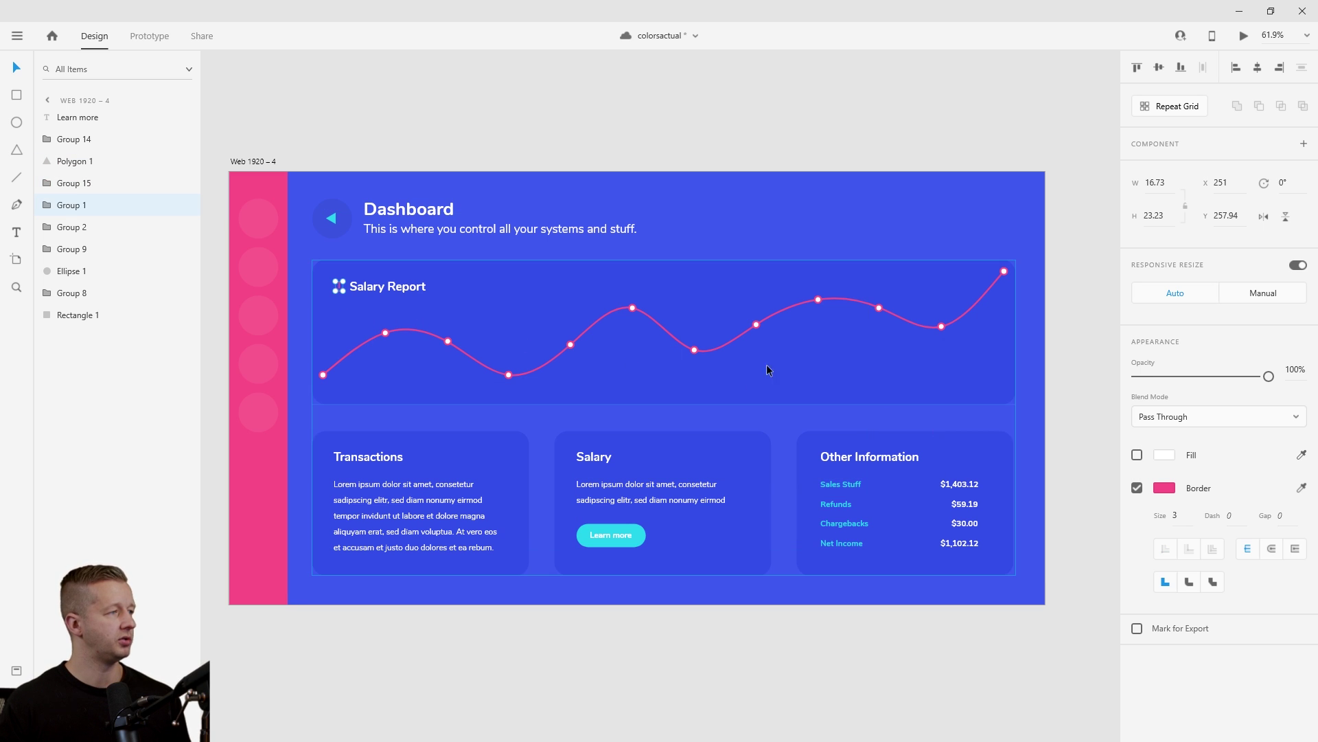
left_click(1167, 492)
key("ctrl+v")
key("Return")
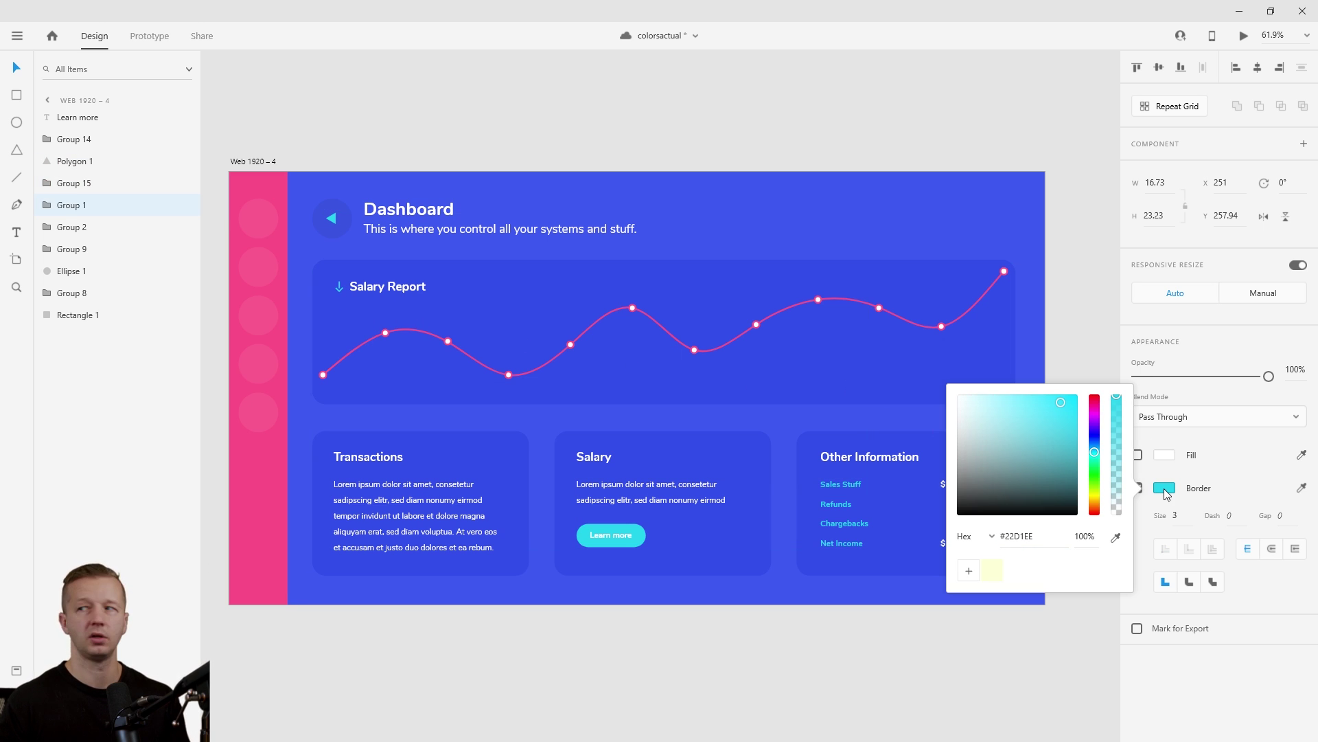
left_click(375, 151)
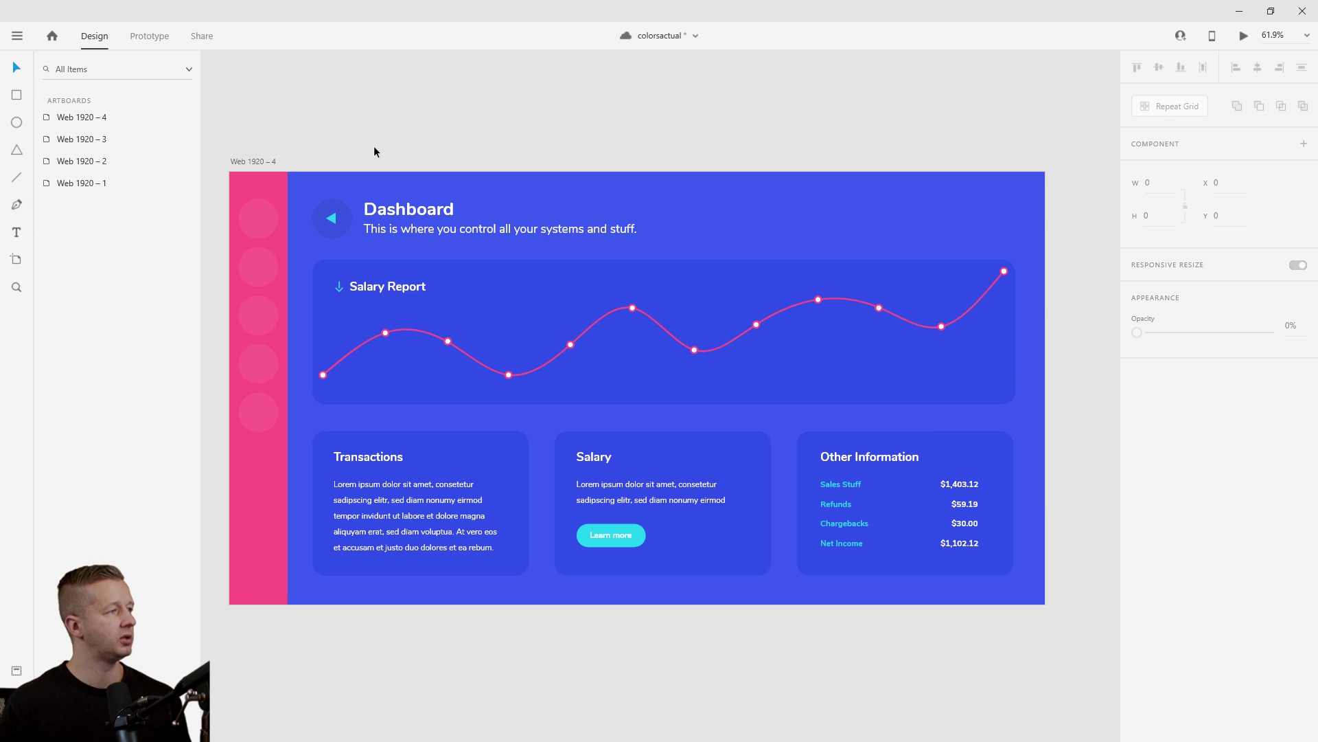
- Fill the sidebar rectangle with the palette blue, darkened to navy #192046
left_click(281, 188)
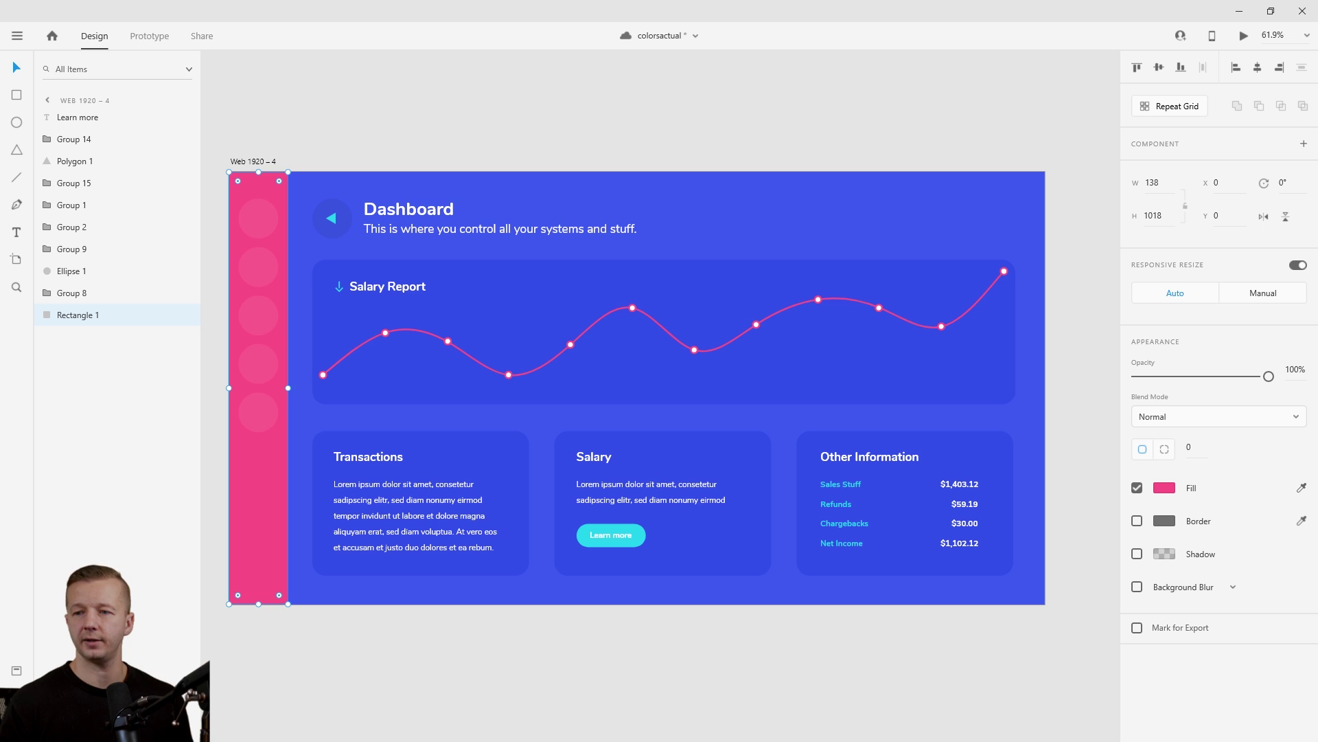
key("alt+Tab")
left_click(1087, 510)
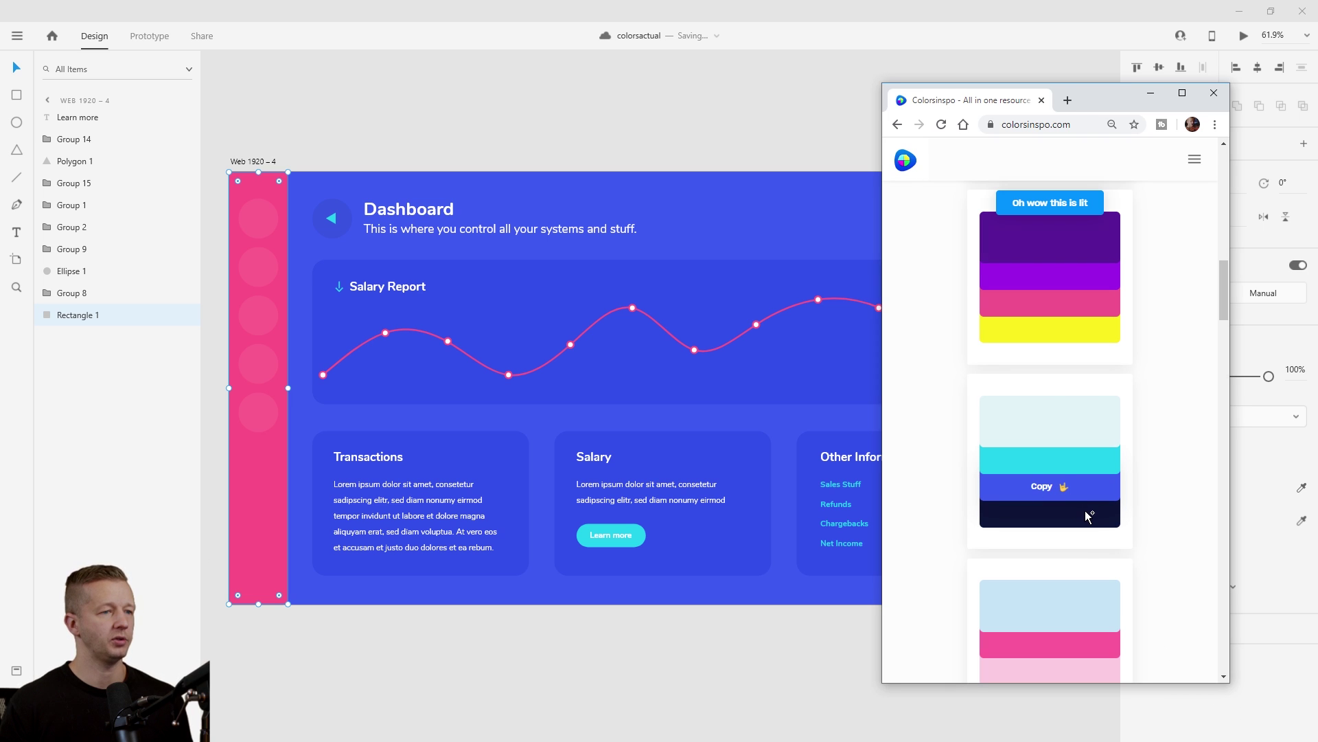
left_click(656, 45)
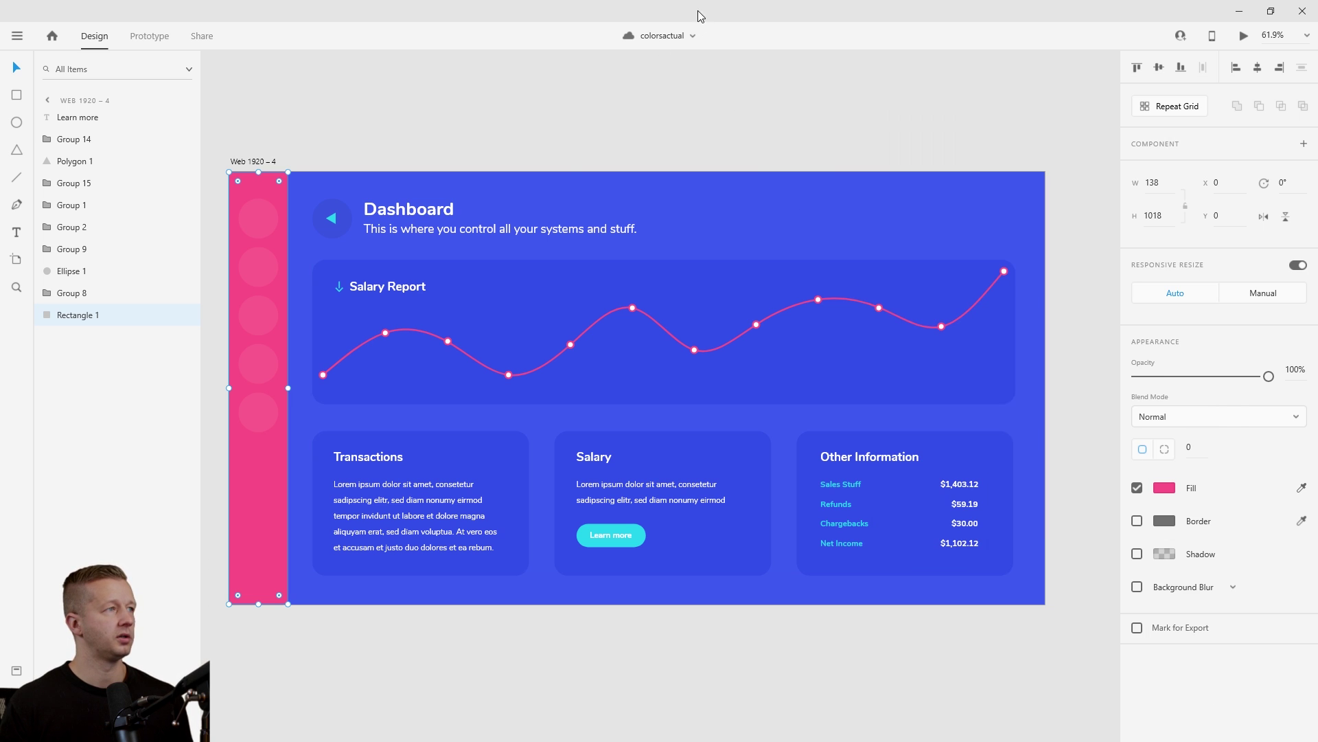
left_click(1165, 488)
key("ctrl+v")
key("Return")
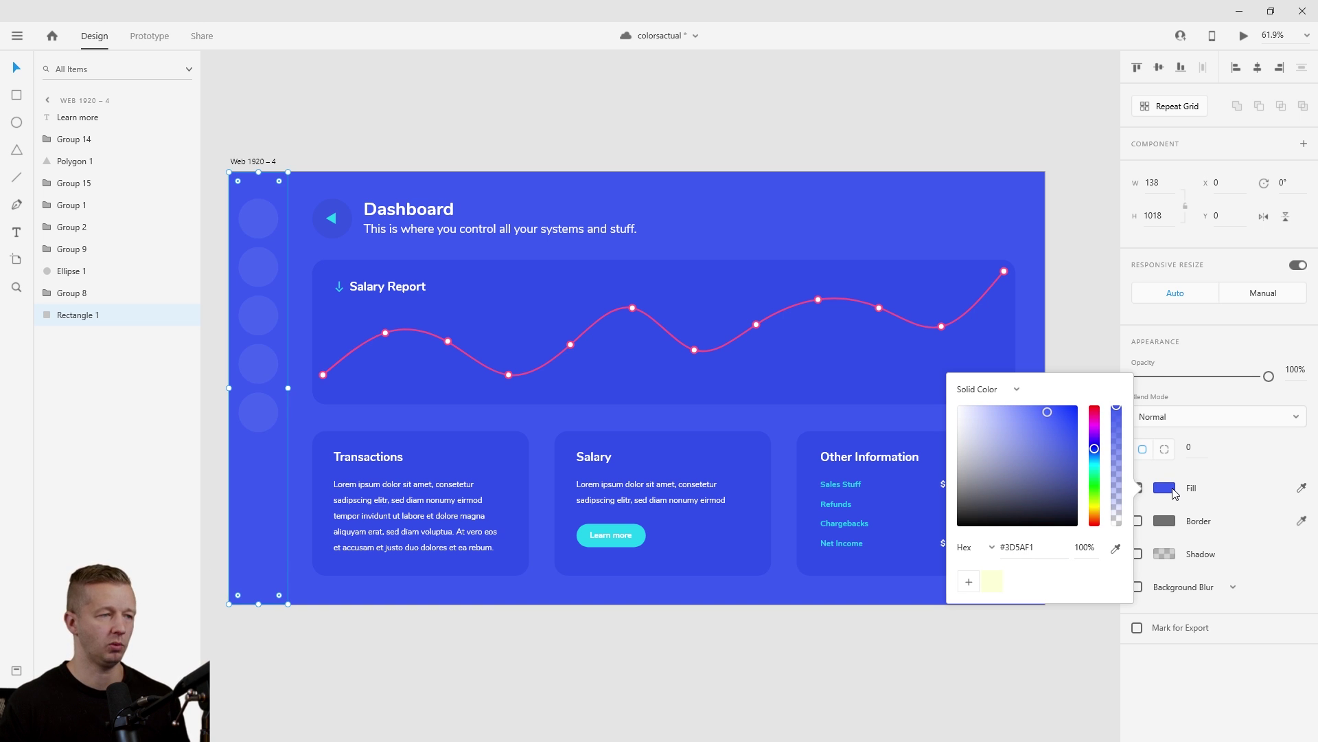
mouse_move(1073, 441)
left_mouse_down()
mouse_move(1074, 474)
mouse_move(1037, 498)
left_mouse_up()
left_click(309, 126)
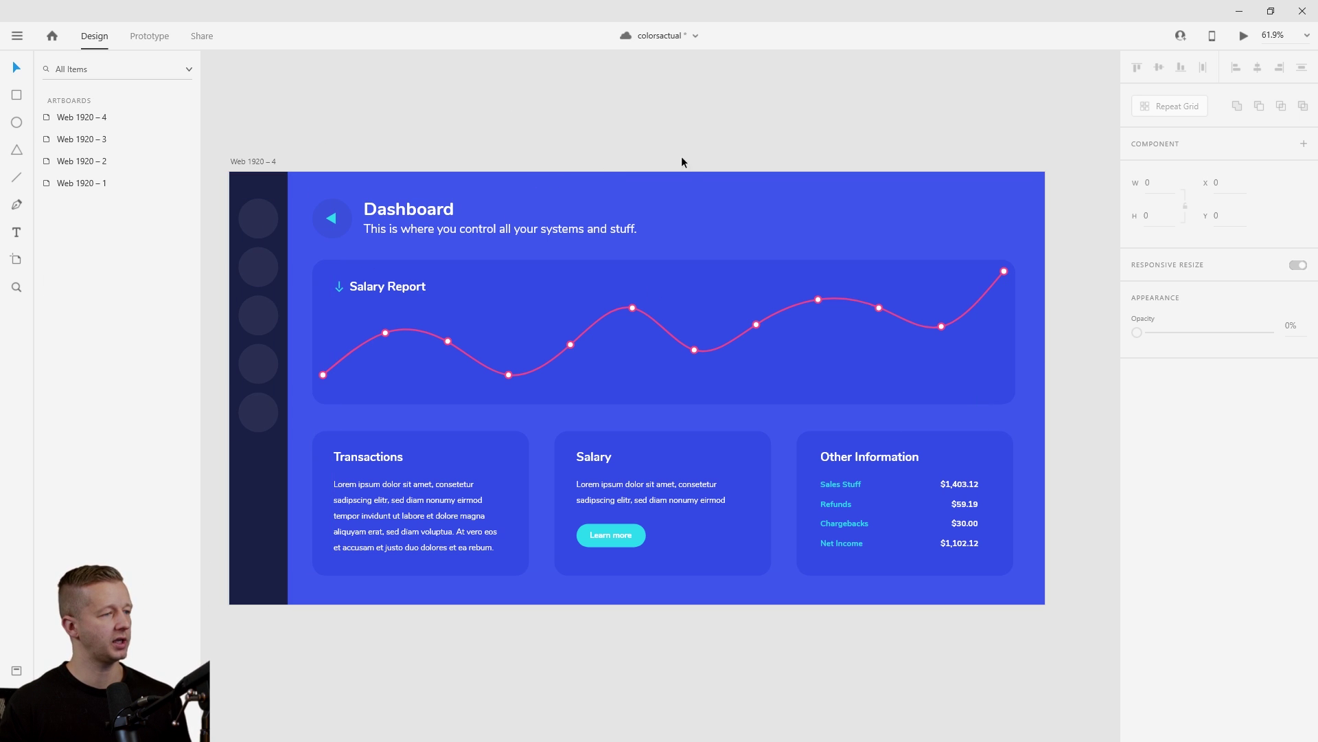
- Launch Stark's Rapid Contrast Checker from the Plugins menu
left_click(624, 539)
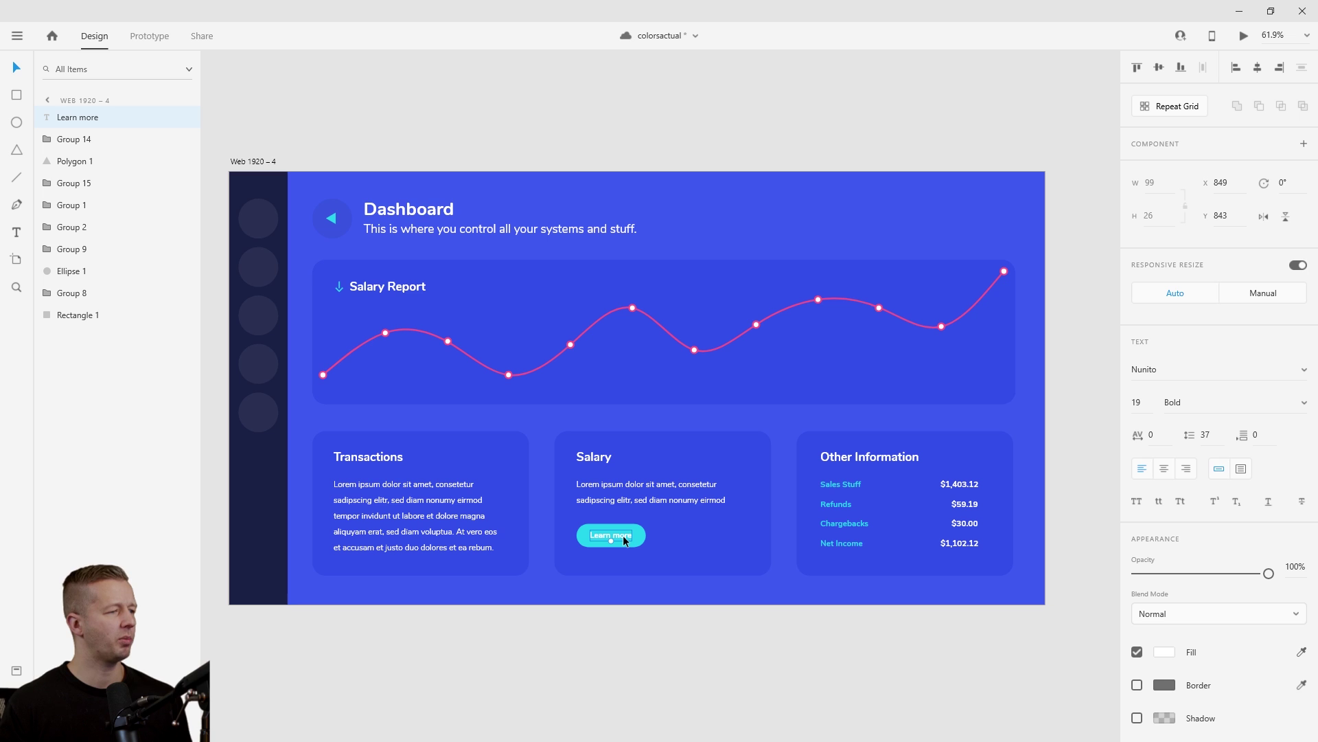
left_click(17, 39)
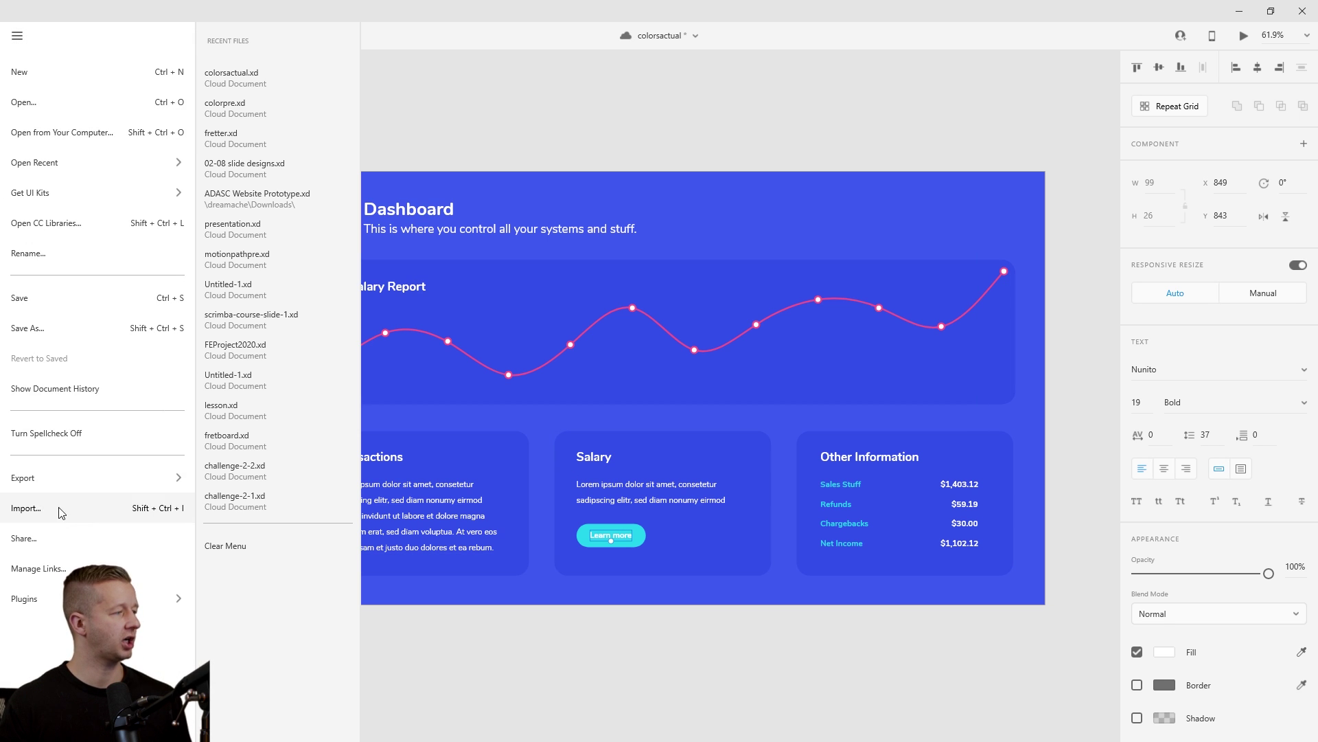
mouse_move(42, 598)
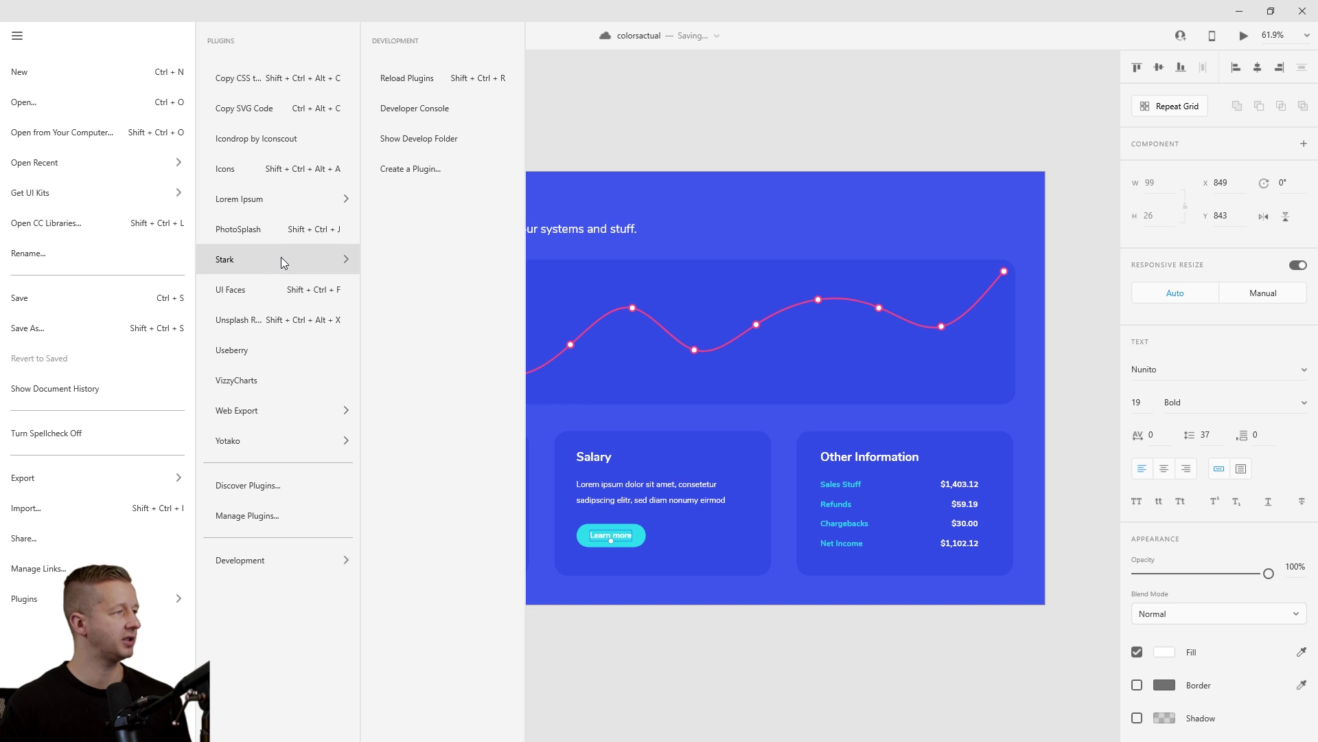
mouse_move(281, 257)
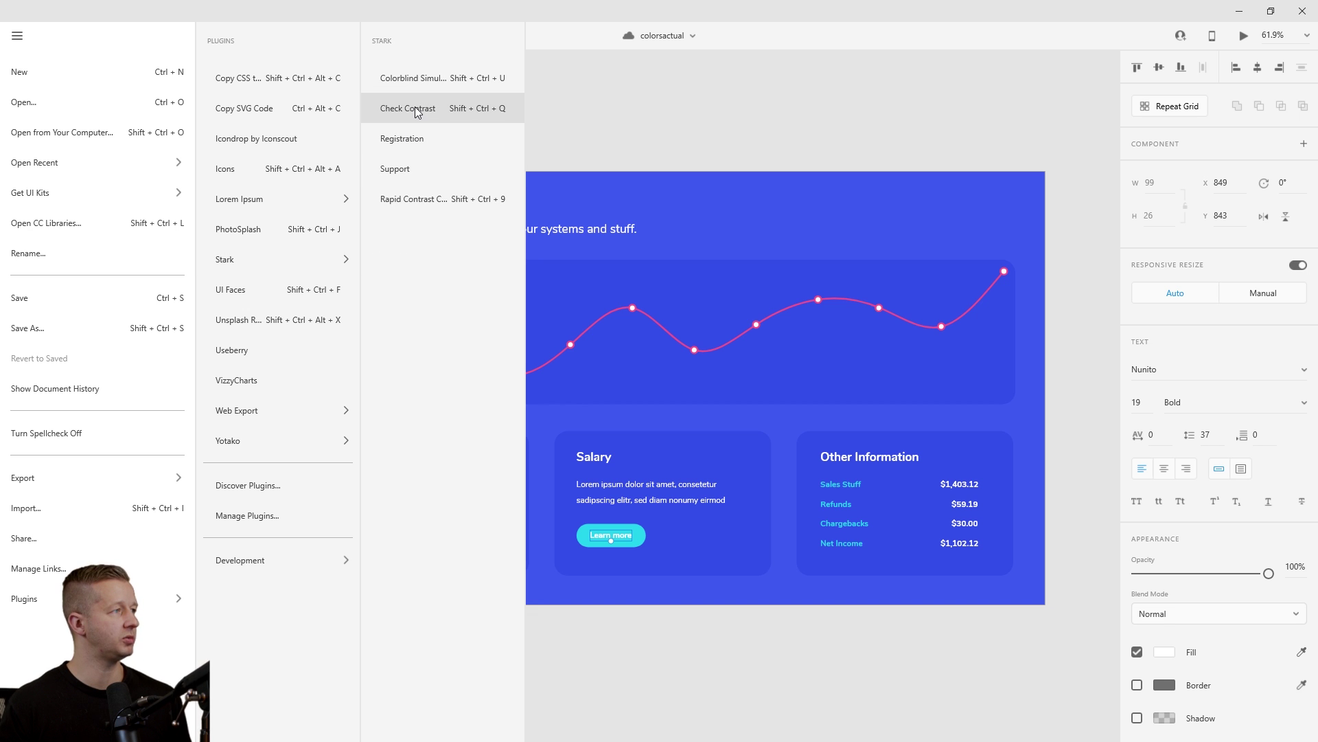
left_click(419, 198)
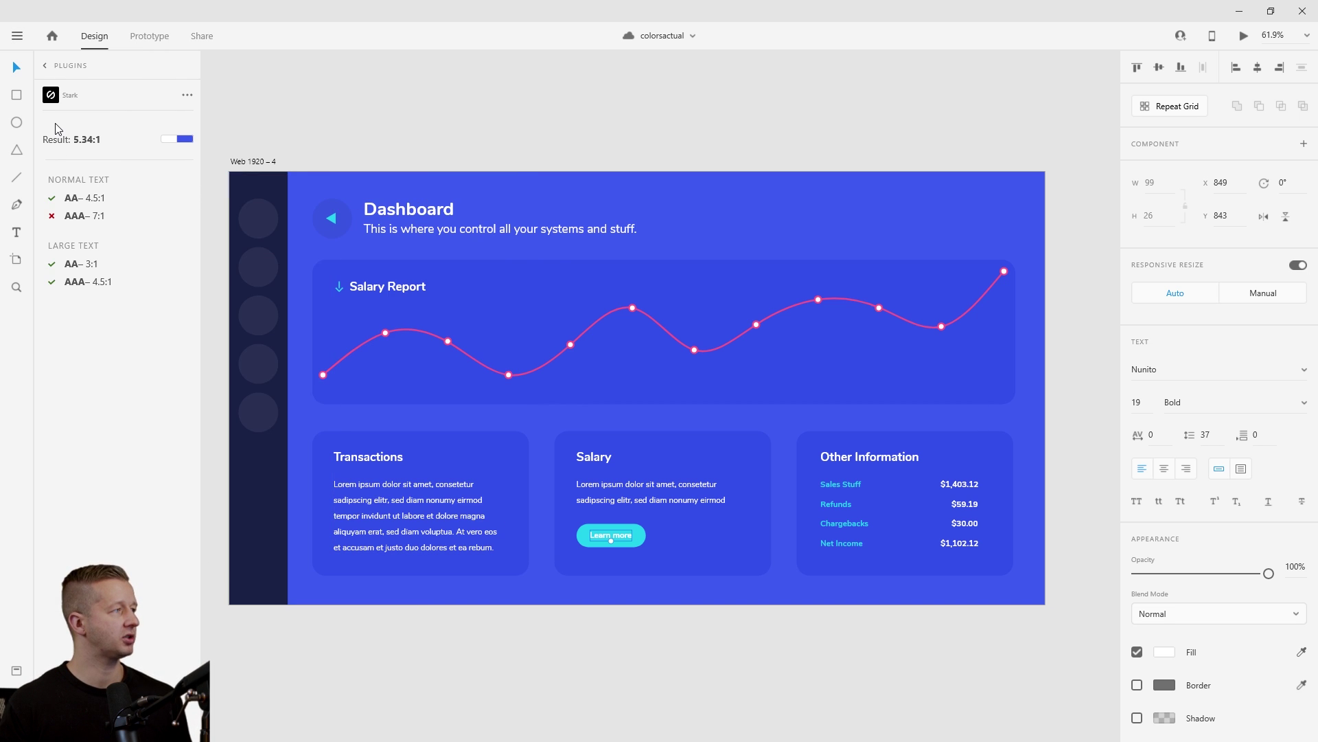
scroll(599, 559, "up", 5)
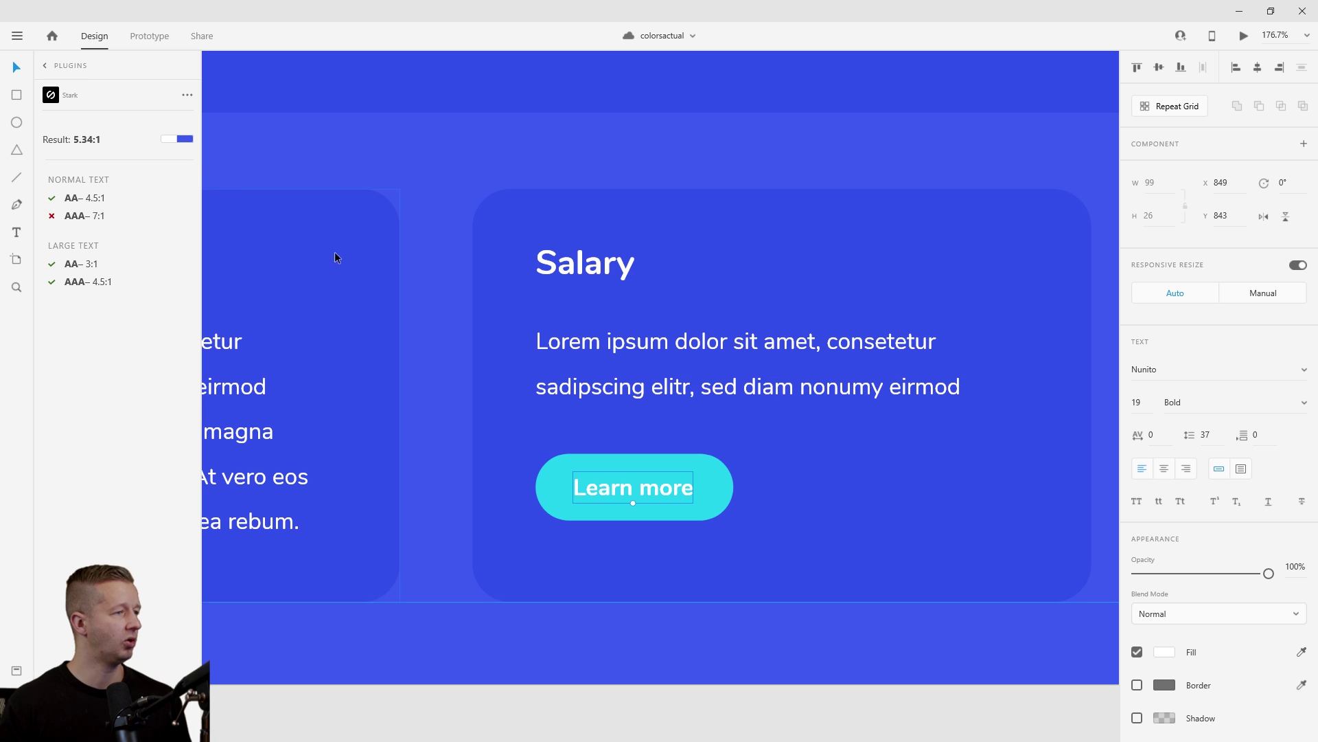
- Isolate the Learn more text layer inside the Salary card group
key("Escape")
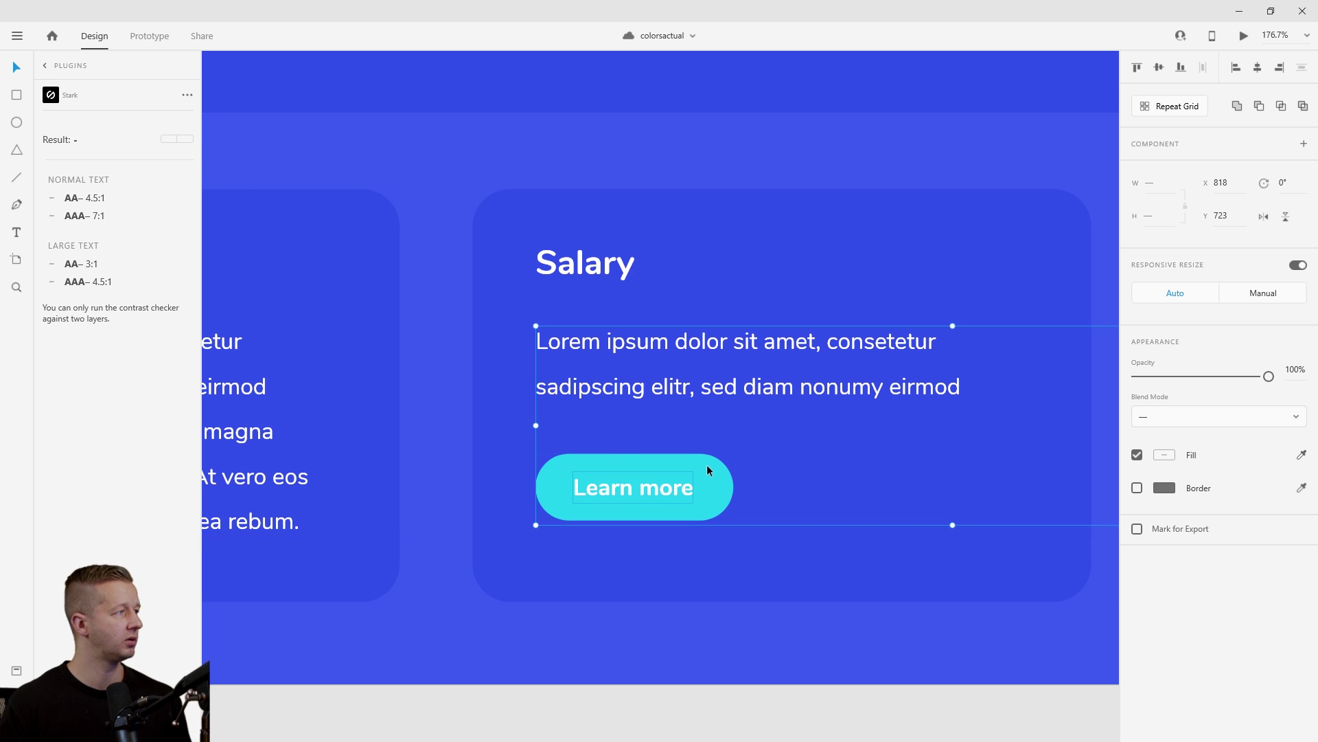
key("Escape")
double_click(646, 486)
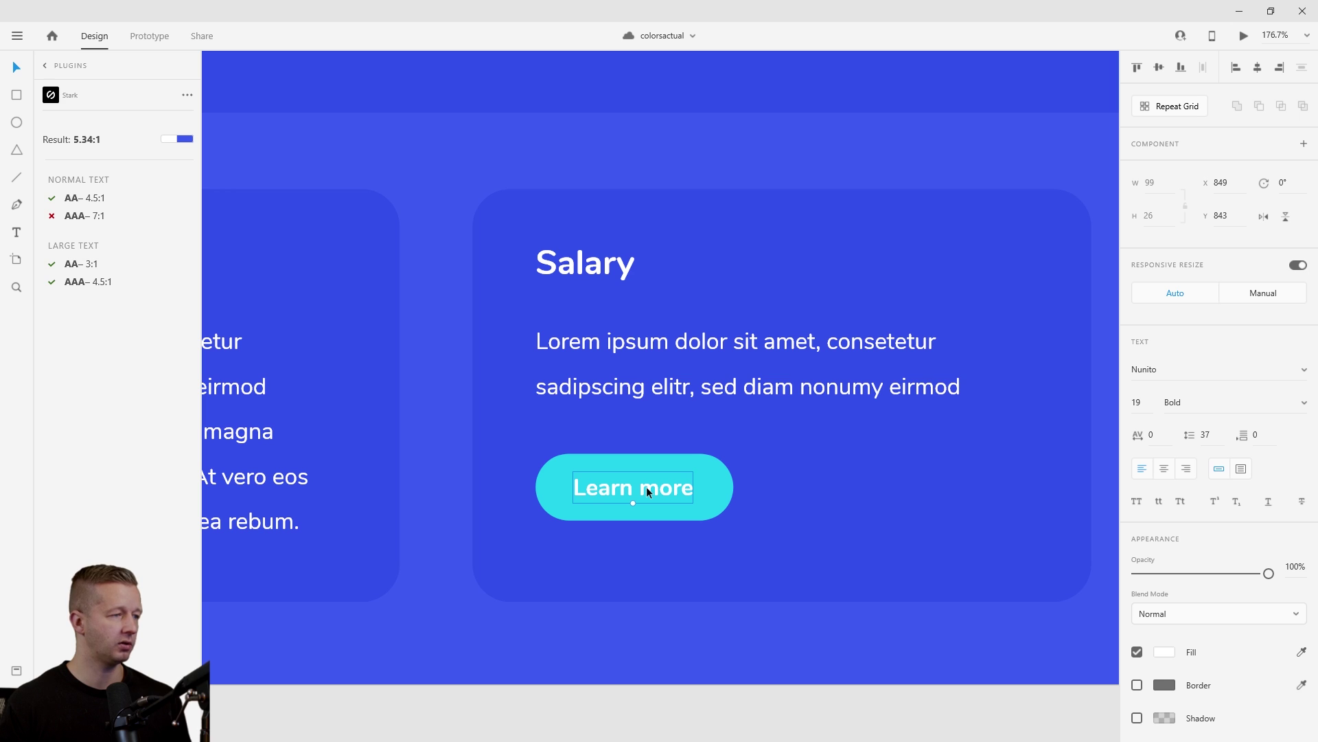
right_click(645, 486)
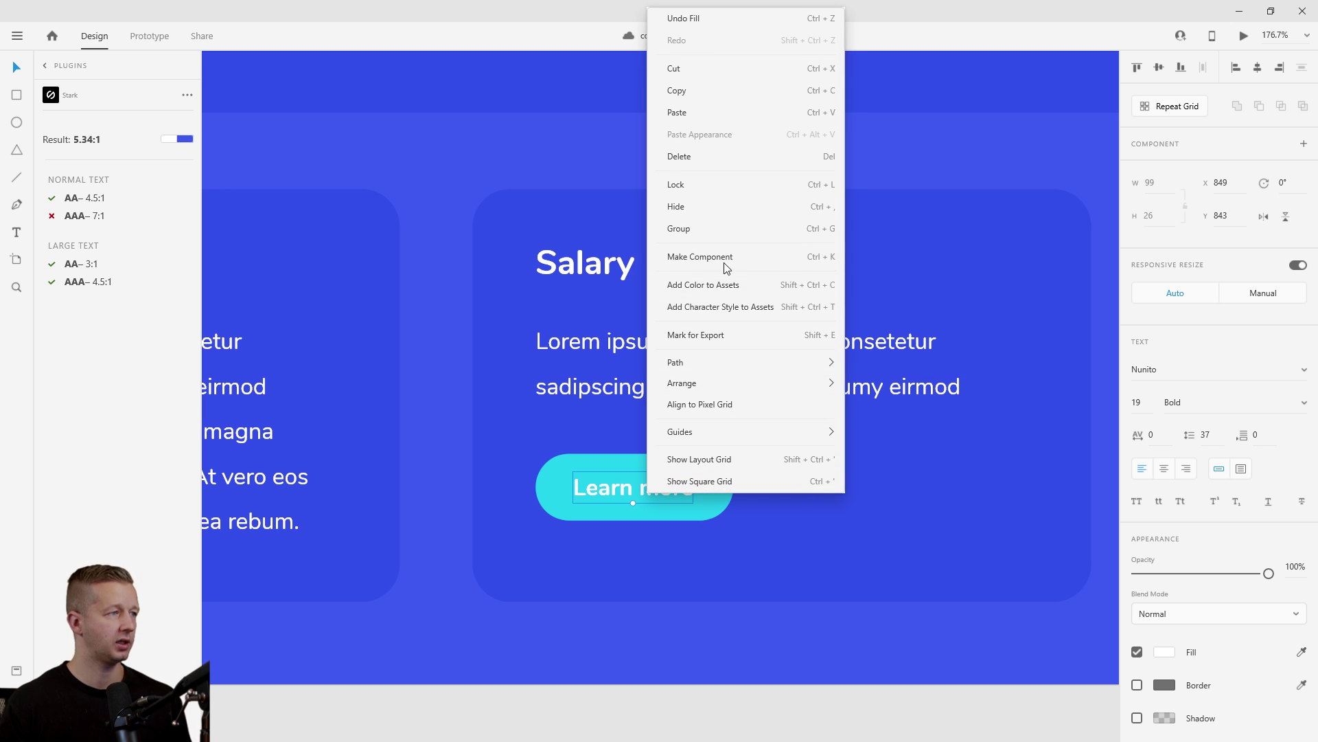
scroll(809, 546, "down", 5)
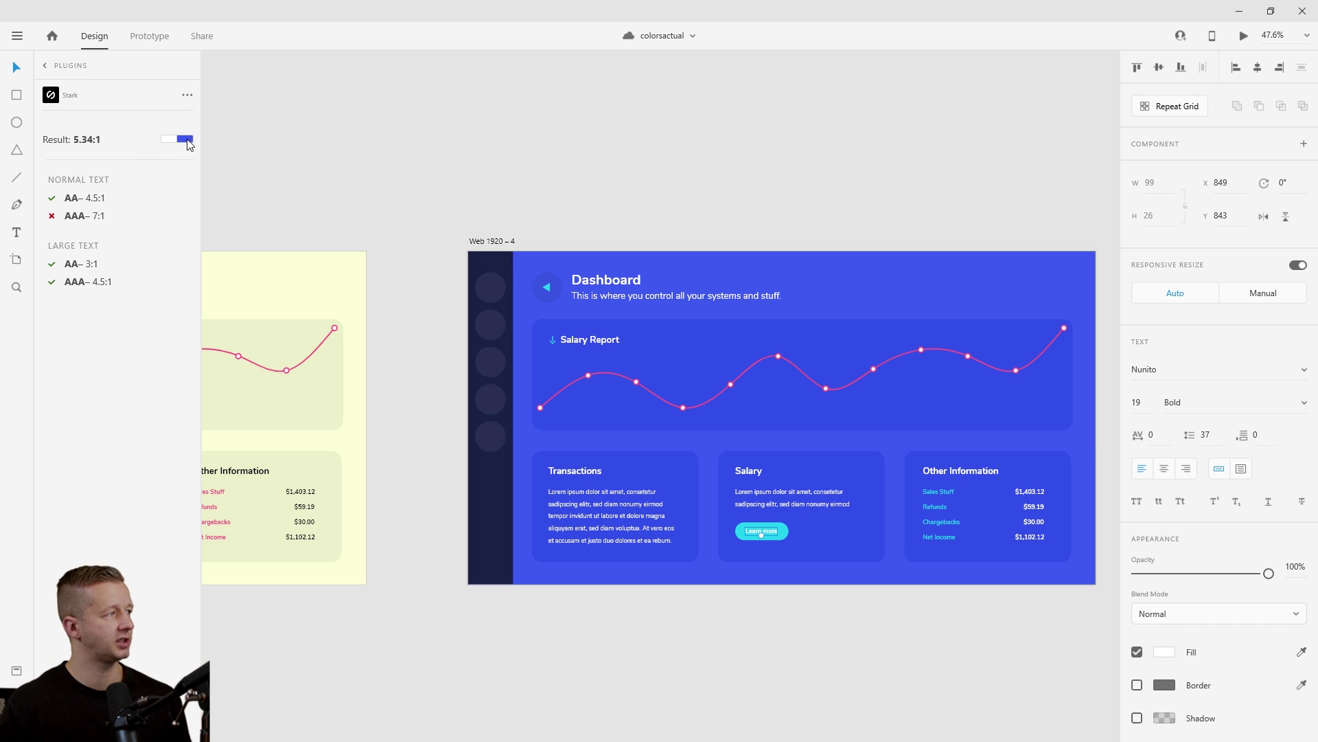
left_click(765, 533)
left_click(767, 534)
left_click(767, 534, "shift")
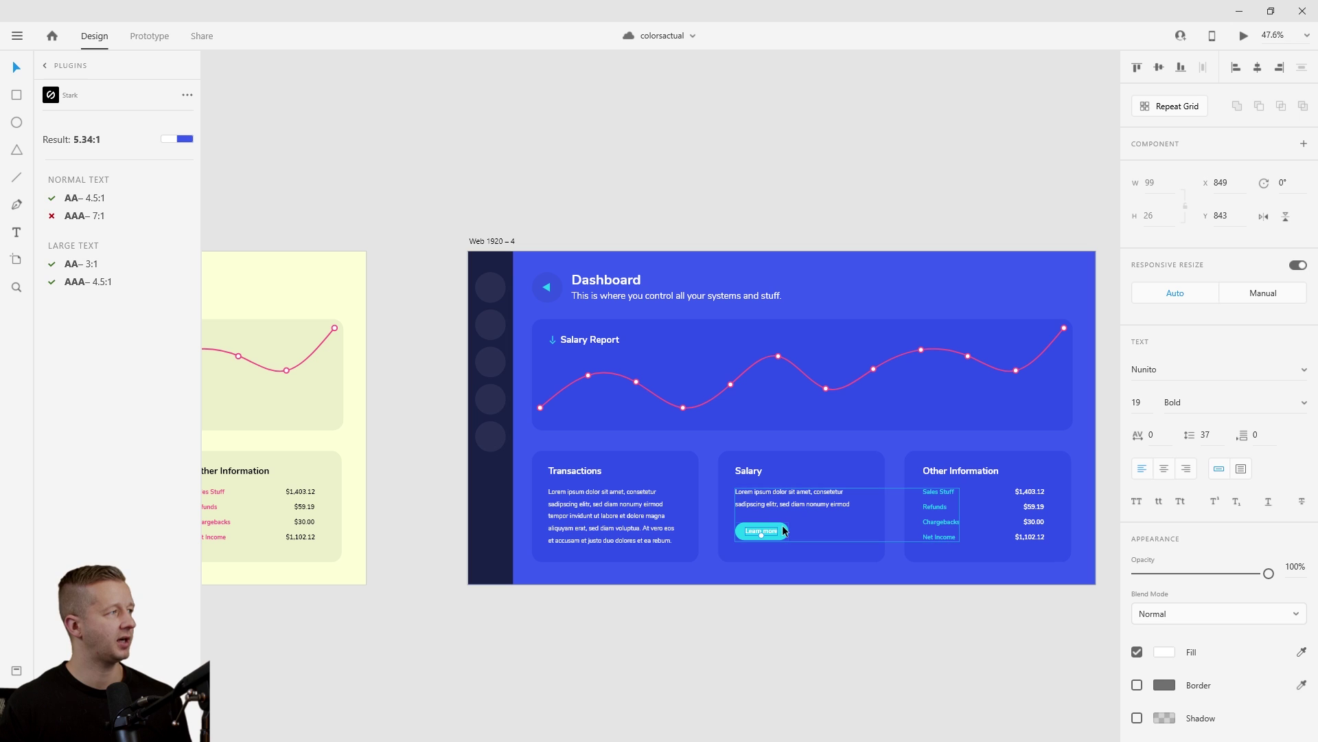
left_click(778, 533)
left_click(773, 534)
left_click(774, 534, "shift")
left_click(781, 535, "shift")
right_click(781, 536)
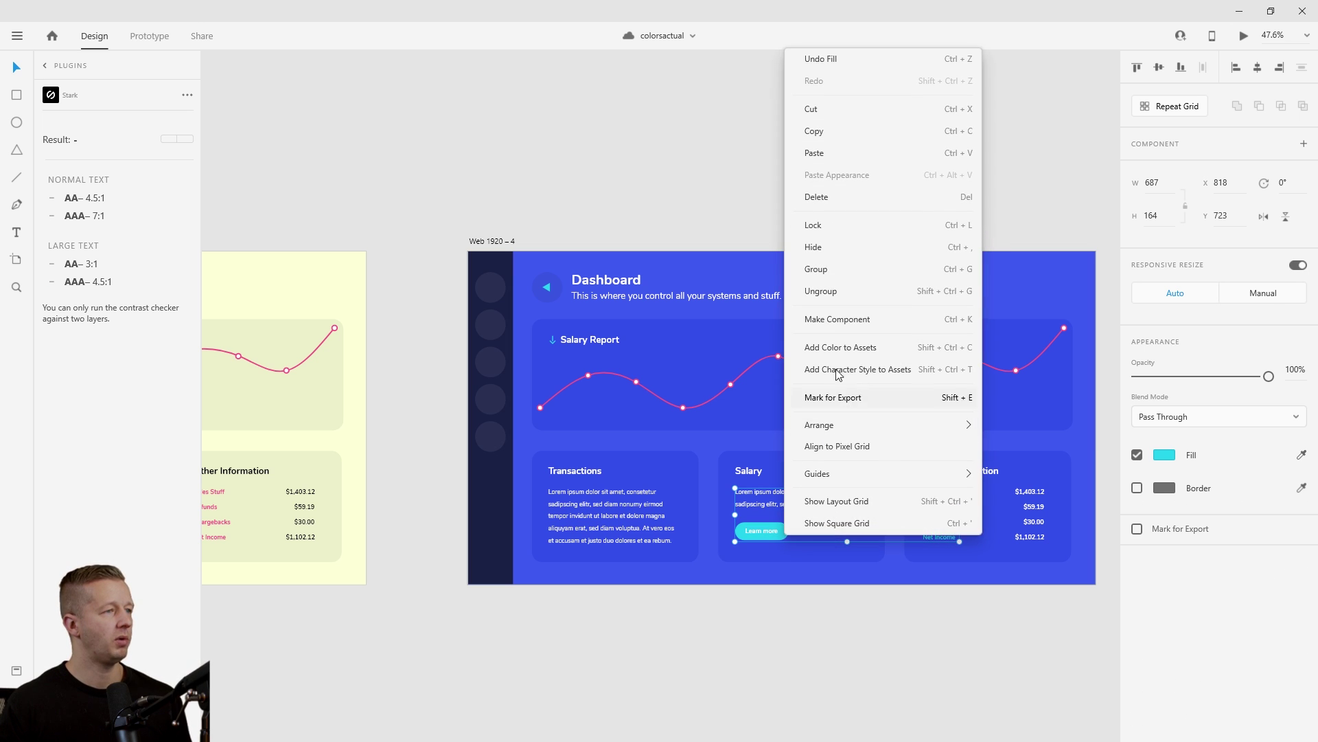
left_click(824, 316)
- Select the Learn more text with its cyan button so Stark reports 1.84:1
left_click(758, 533)
left_click(763, 534)
left_click(768, 535, "shift")
left_click(777, 534)
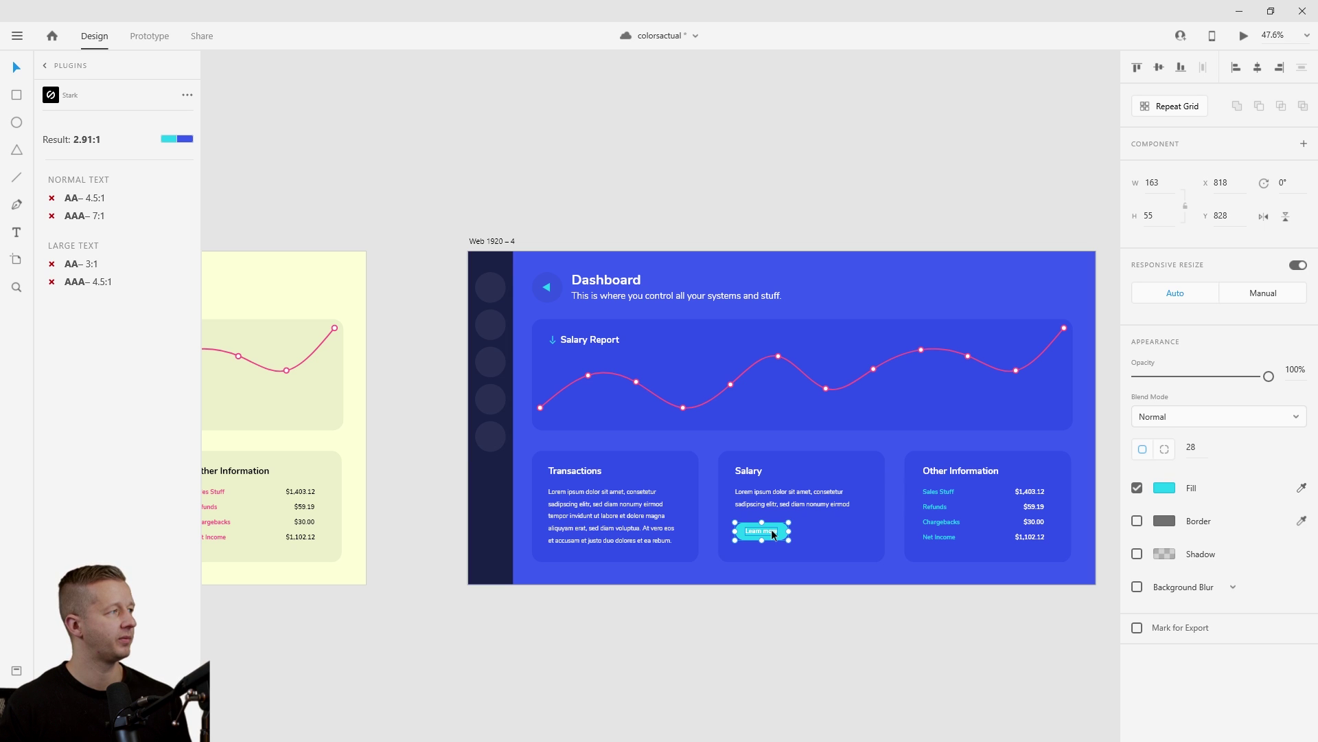
left_click(772, 528)
key("Escape")
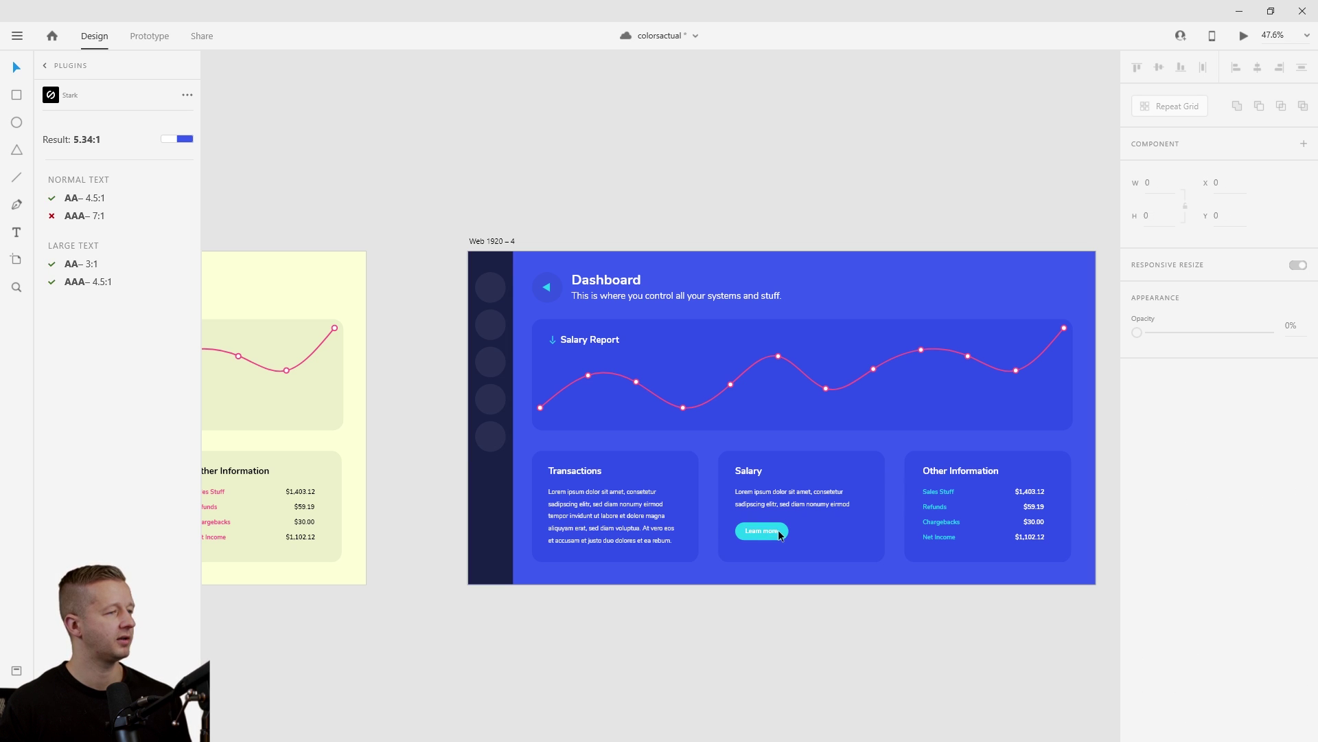
left_click(781, 535)
left_click(782, 535, "shift")
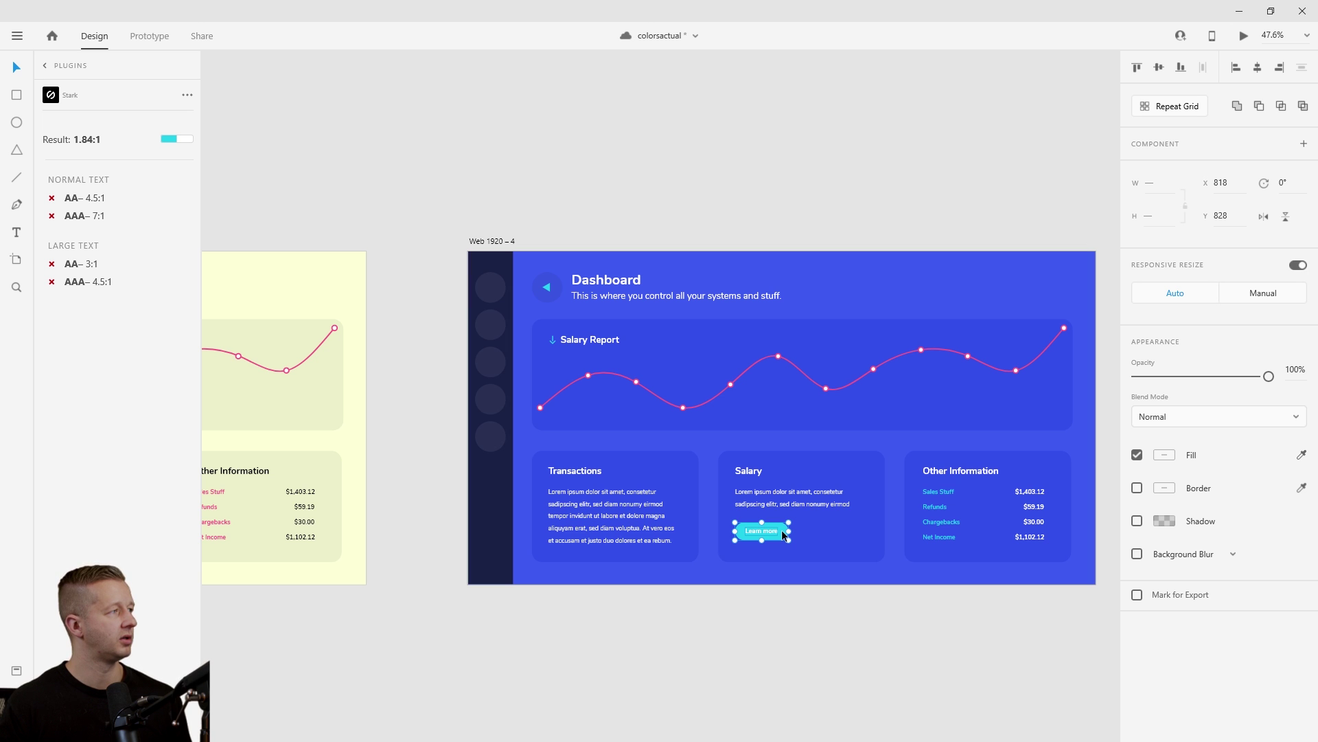
left_click(776, 597)
- Eyedrop the dark navy sidebar colour onto the Learn more text
scroll(782, 550, "up", 5)
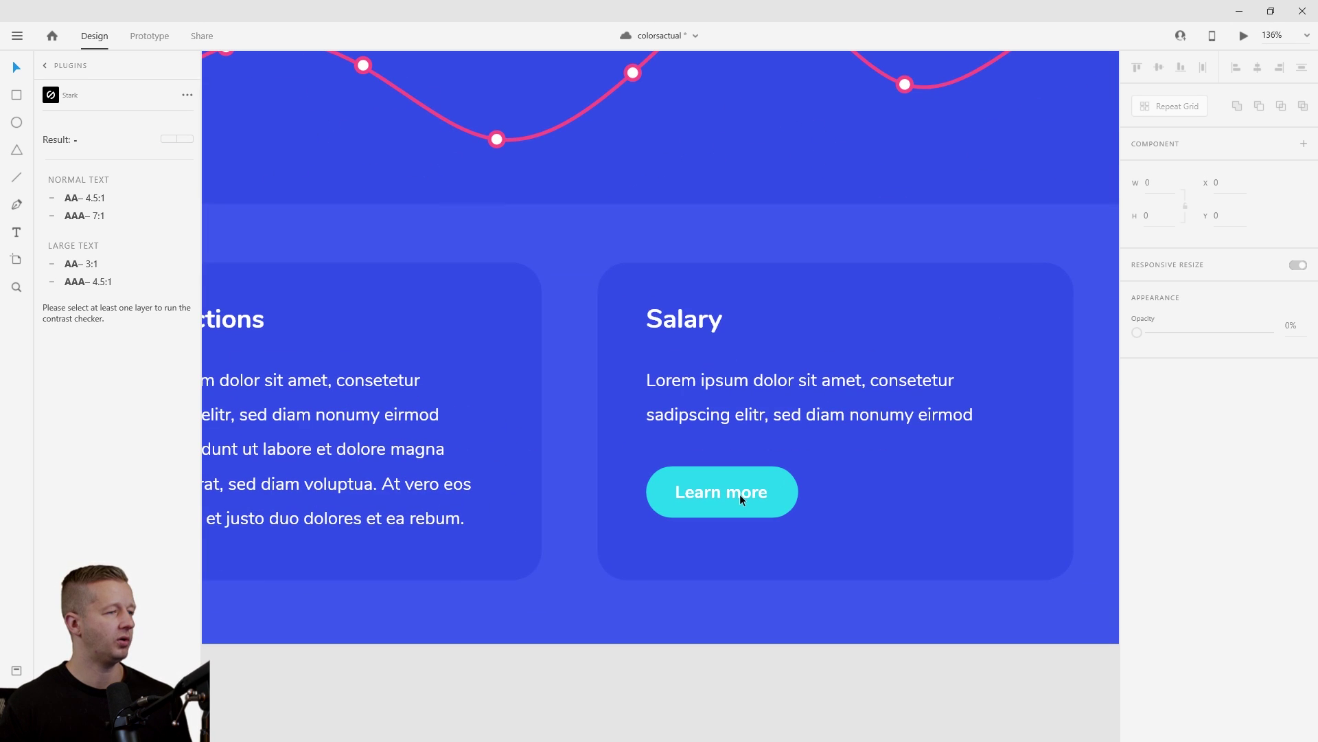
left_click(739, 493)
scroll(867, 516, "down", 6)
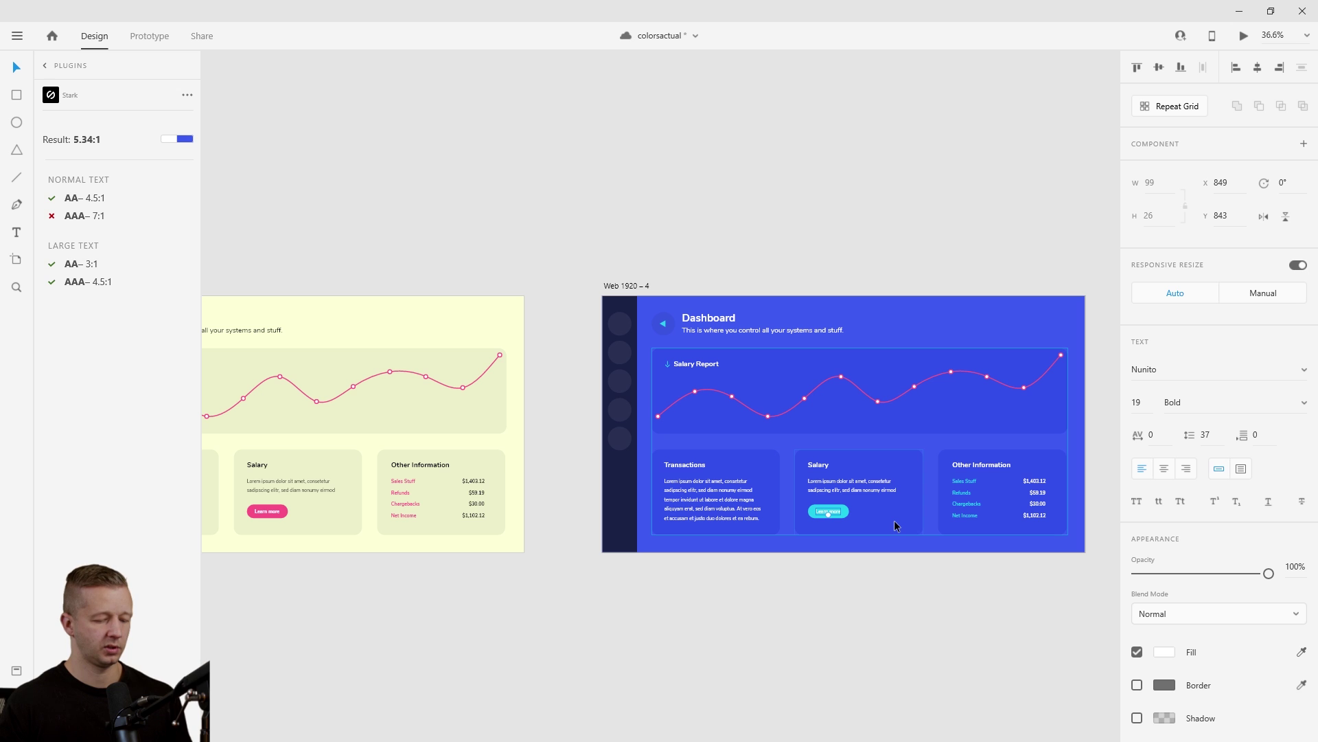
key("i")
left_click(895, 518)
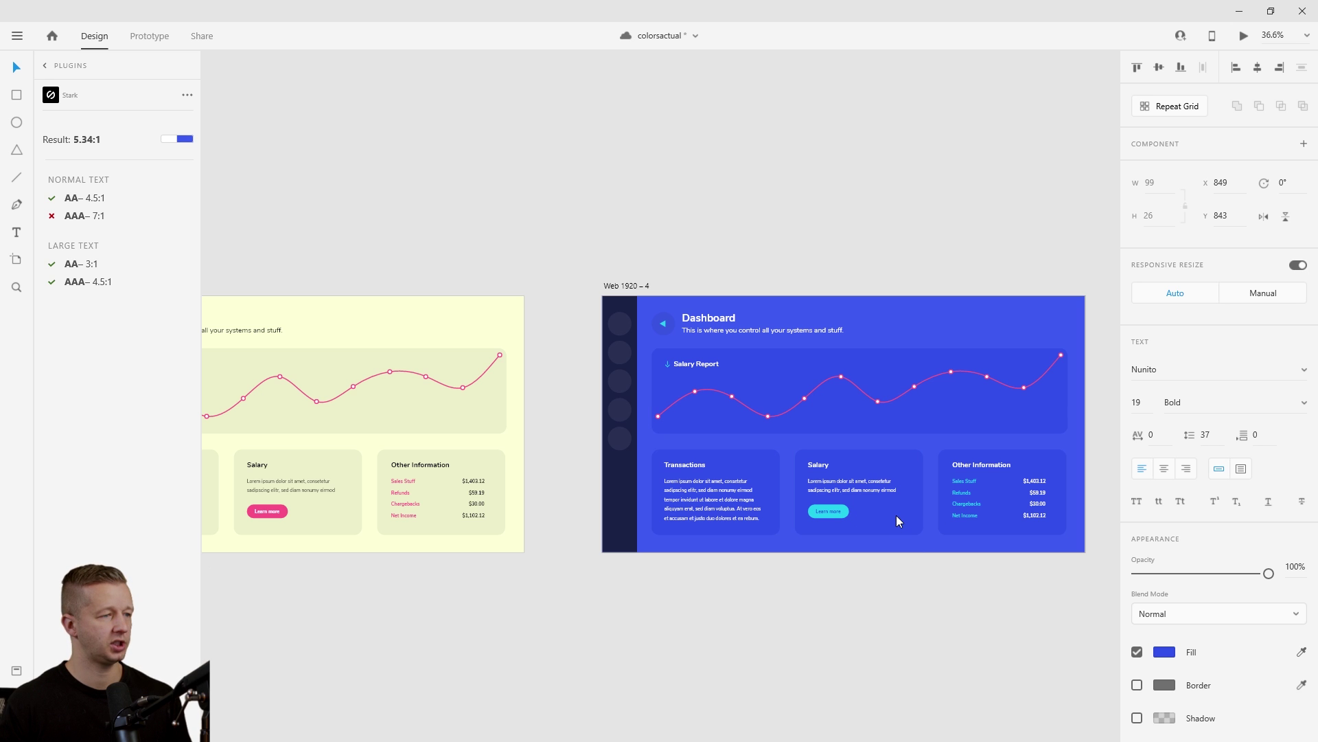
key("i")
left_click(620, 469)
left_click(872, 579)
- Select the Learn more text and button to confirm Stark's passing 8.55:1 ratio
scroll(887, 519, "up", 2)
scroll(887, 514, "up", 4)
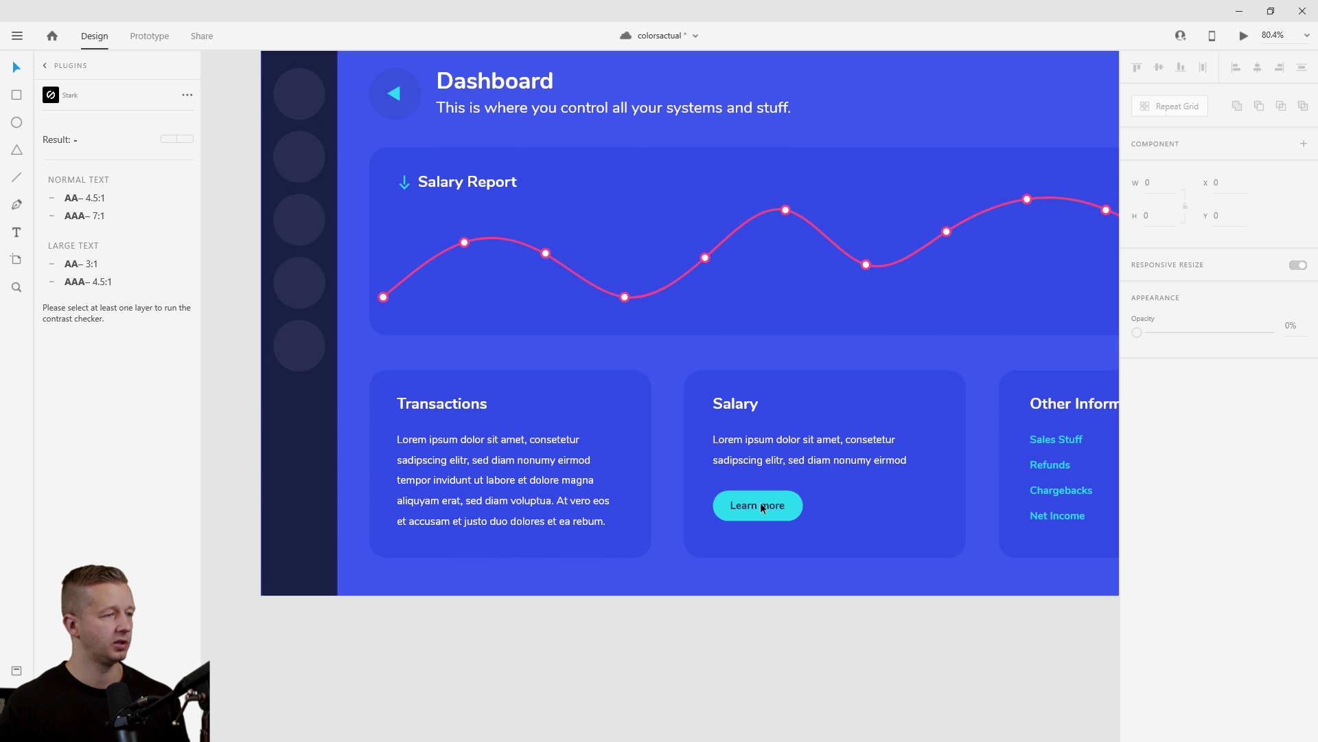
left_click(756, 506)
left_click(824, 544)
double_click(785, 509)
left_click(794, 506, "shift")
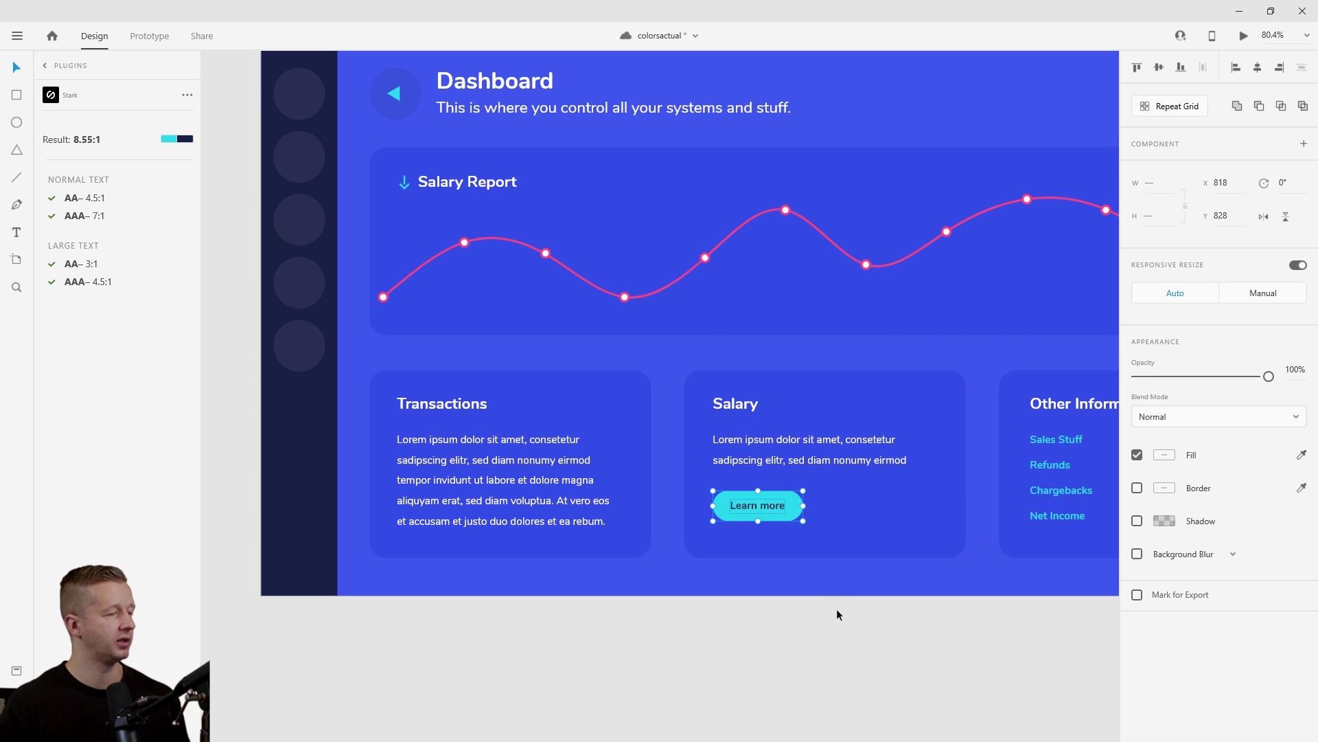
key("Escape")
scroll(791, 580, "down", 5)
scroll(812, 426, "up", 2)
left_click_drag(741, 369, 736, 365)
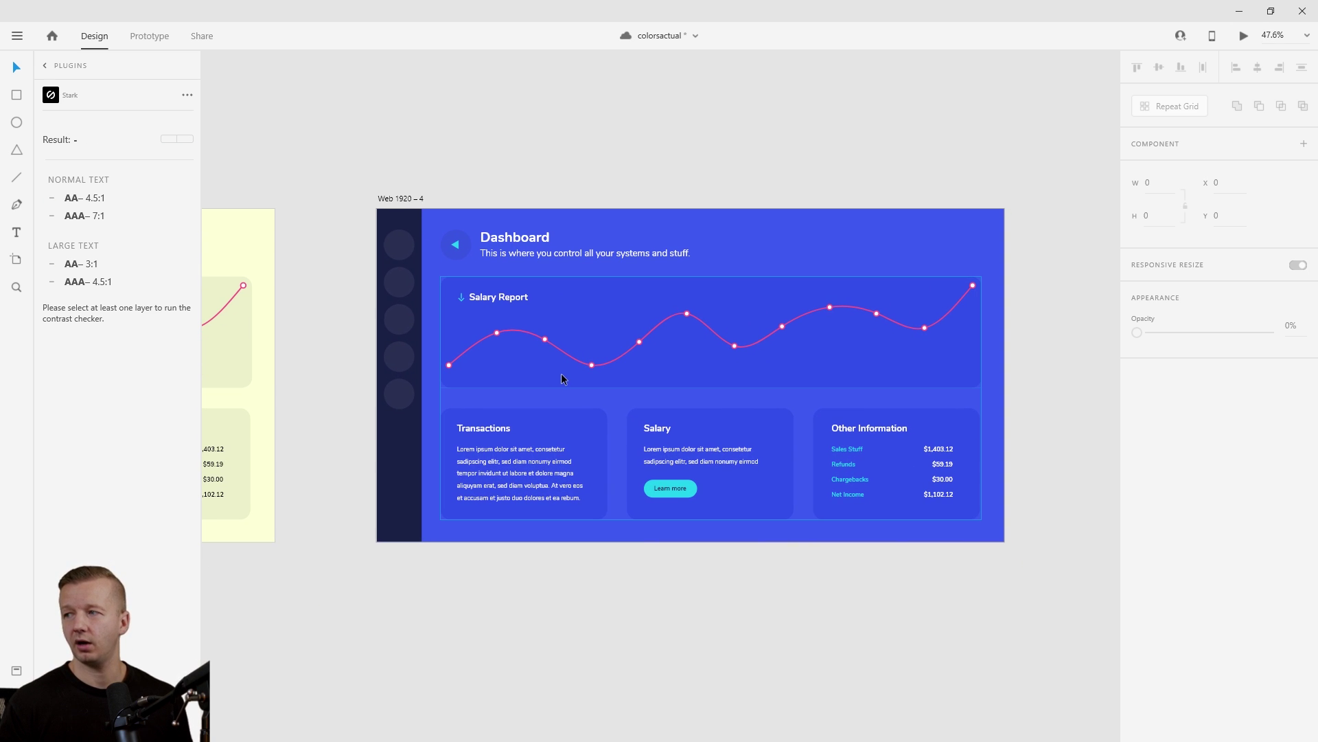
- Sample cyan into the chart line's border, then shift its hue to magenta #EE22D3
double_click(618, 357)
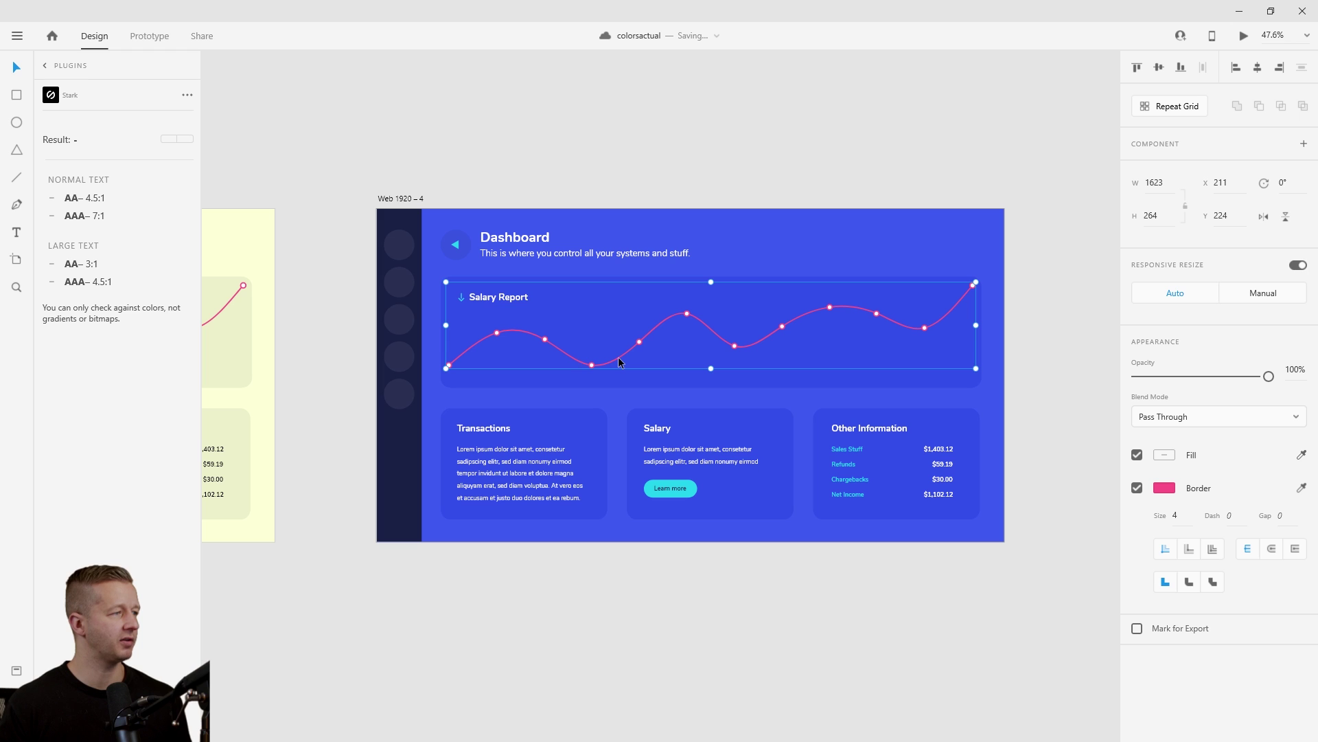
scroll(619, 361, "up", 2)
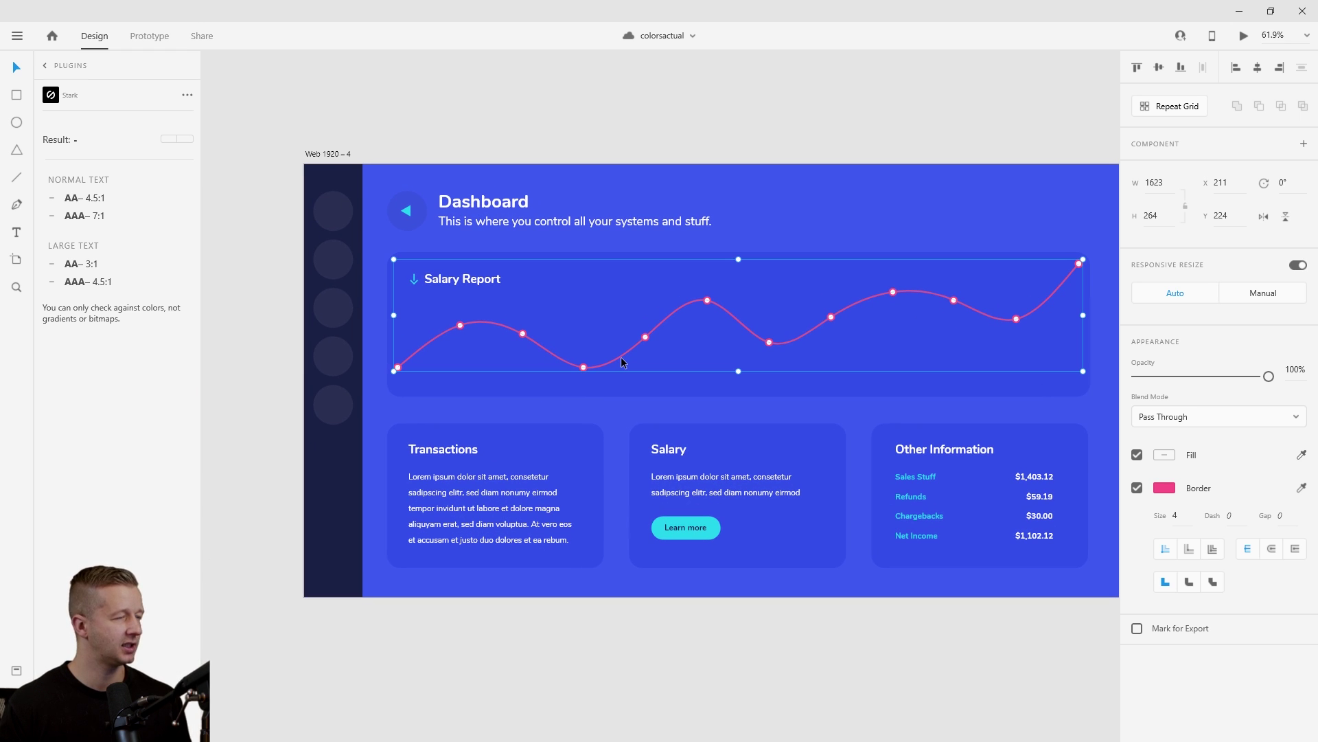
left_click(1164, 488)
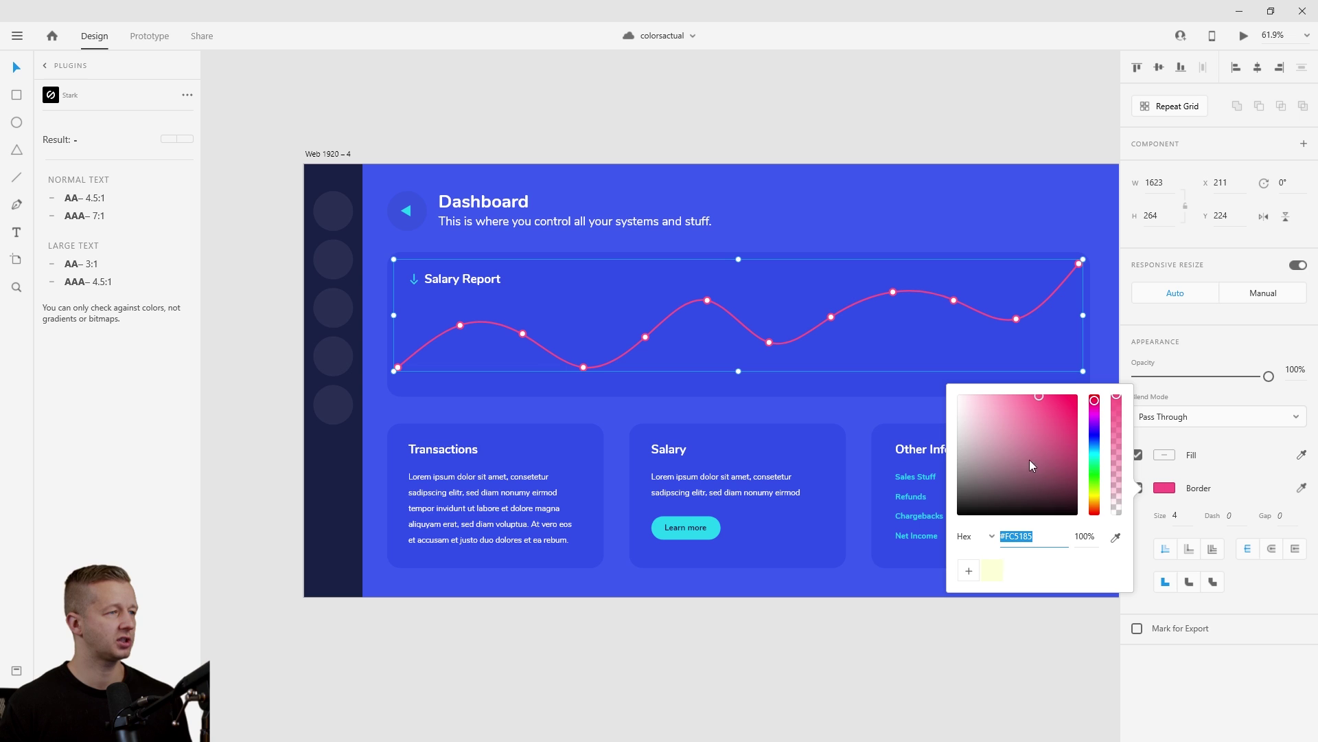
left_click(1116, 537)
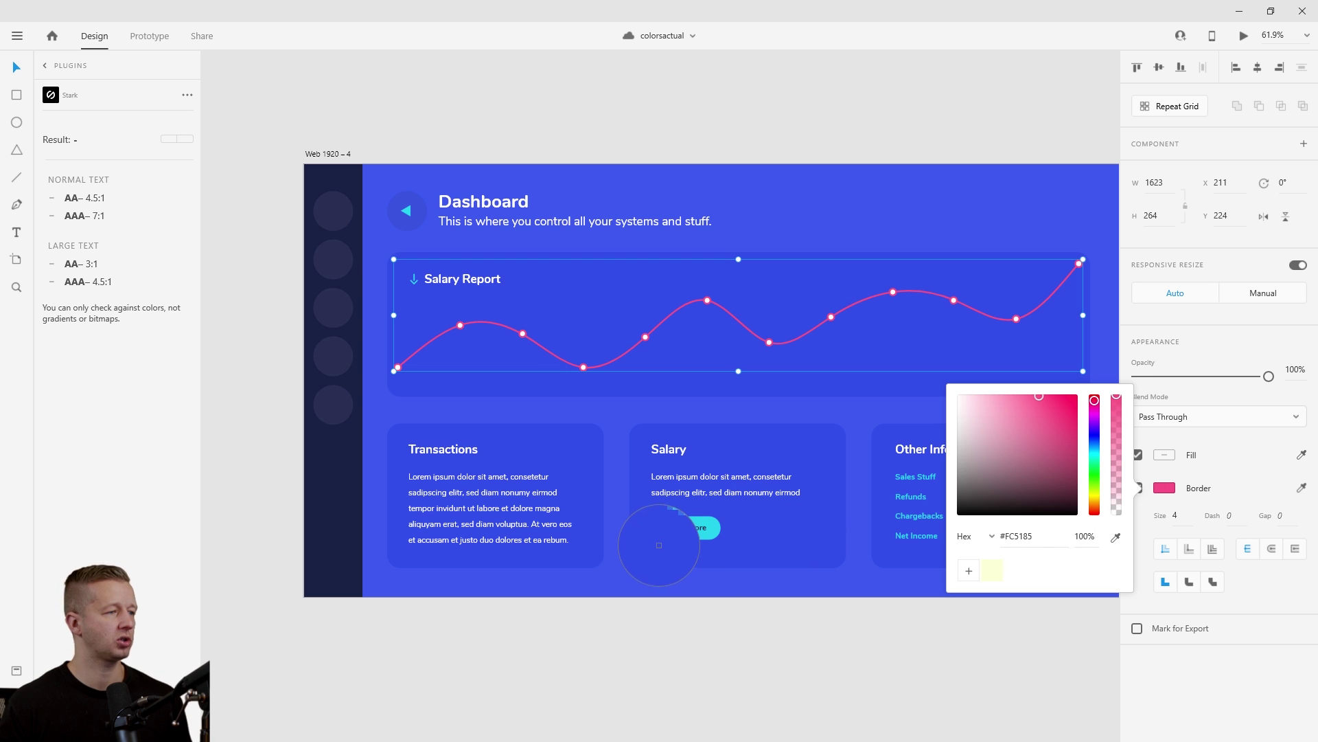
left_click(719, 527)
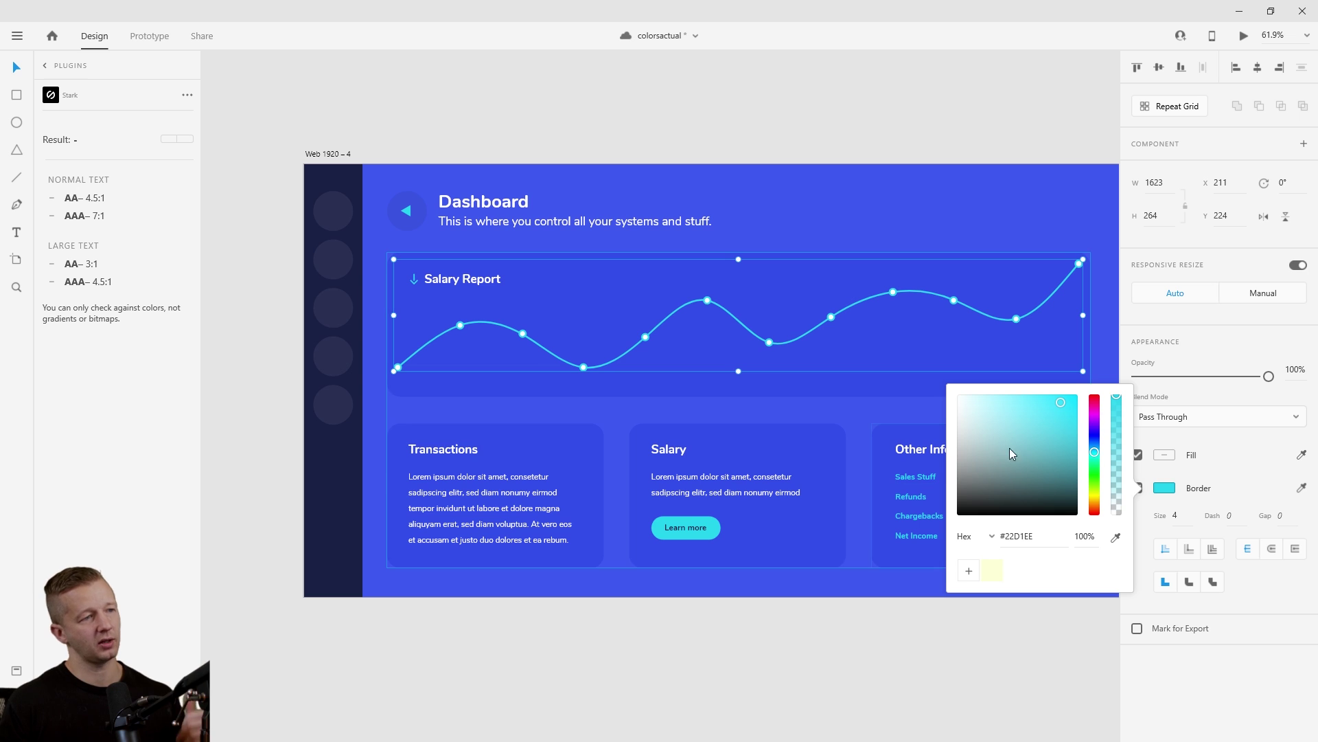
left_click_drag(1093, 449, 1096, 436)
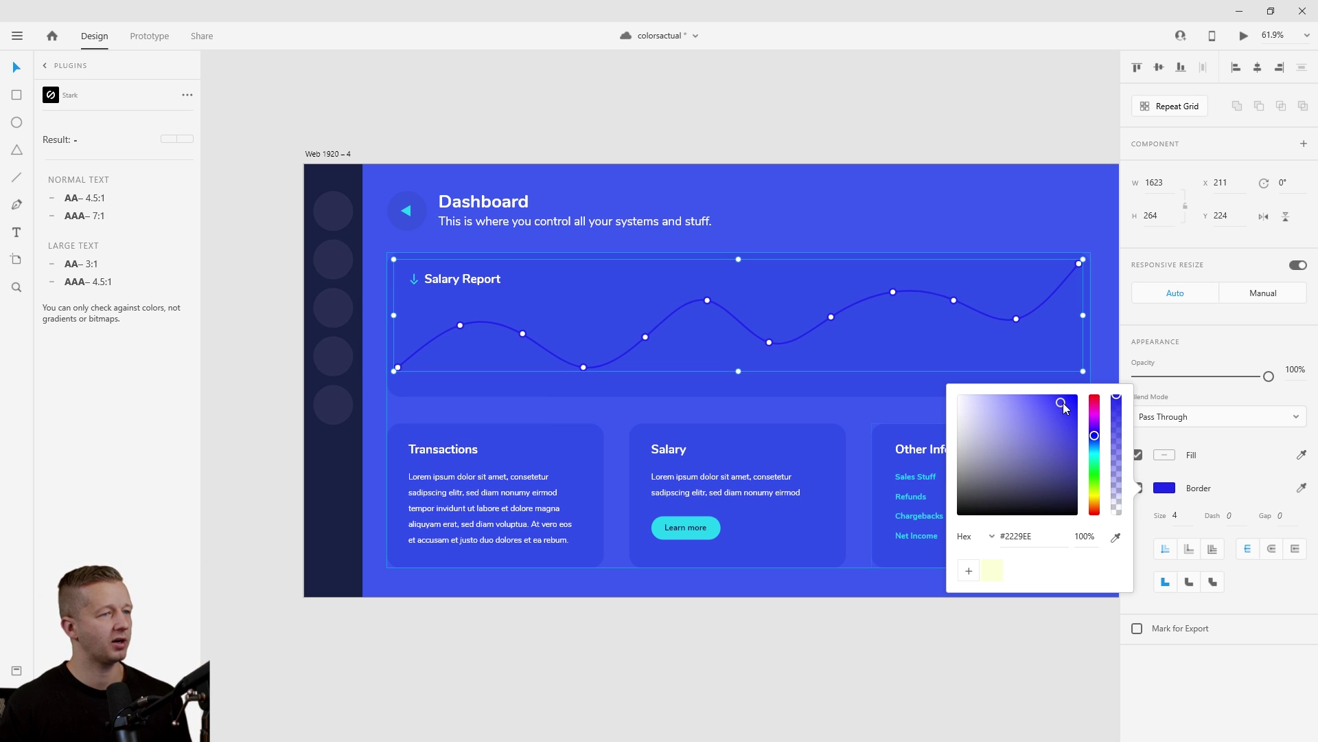
left_click_drag(1096, 437, 1093, 499)
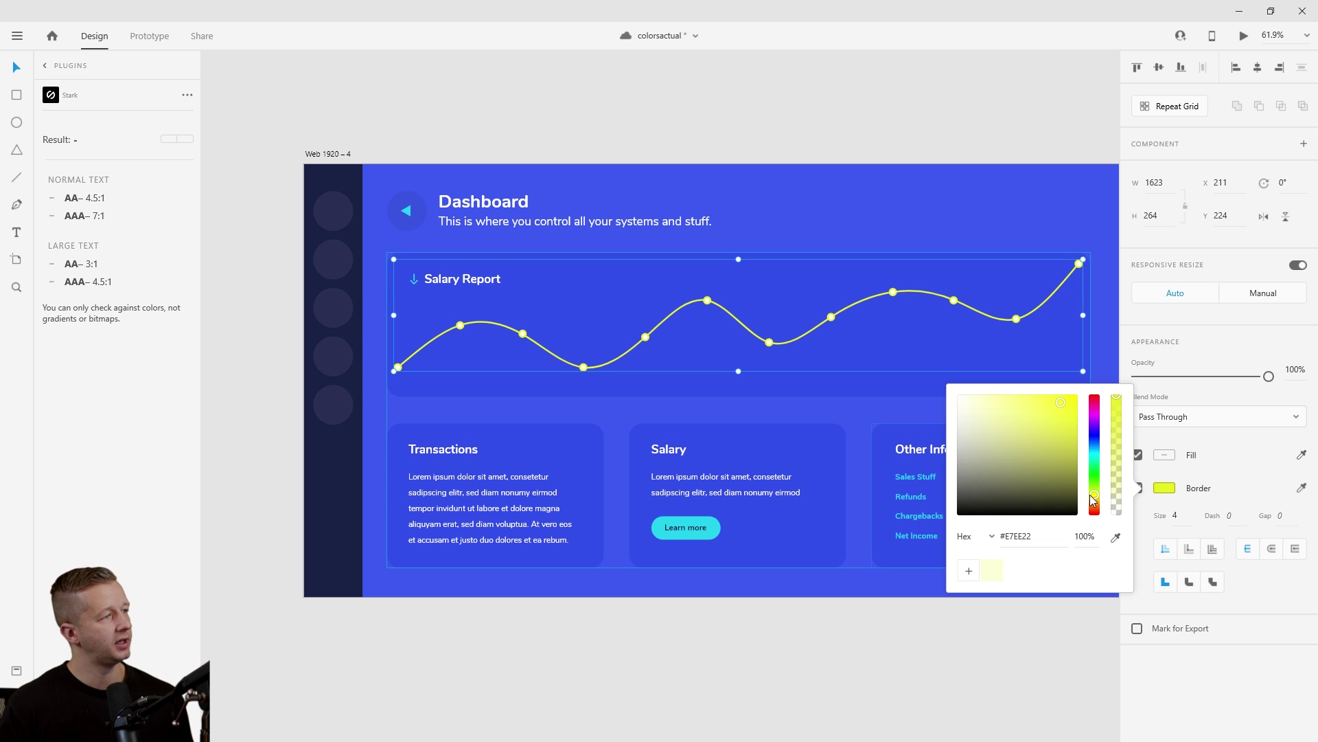
left_click_drag(1093, 500, 1088, 411)
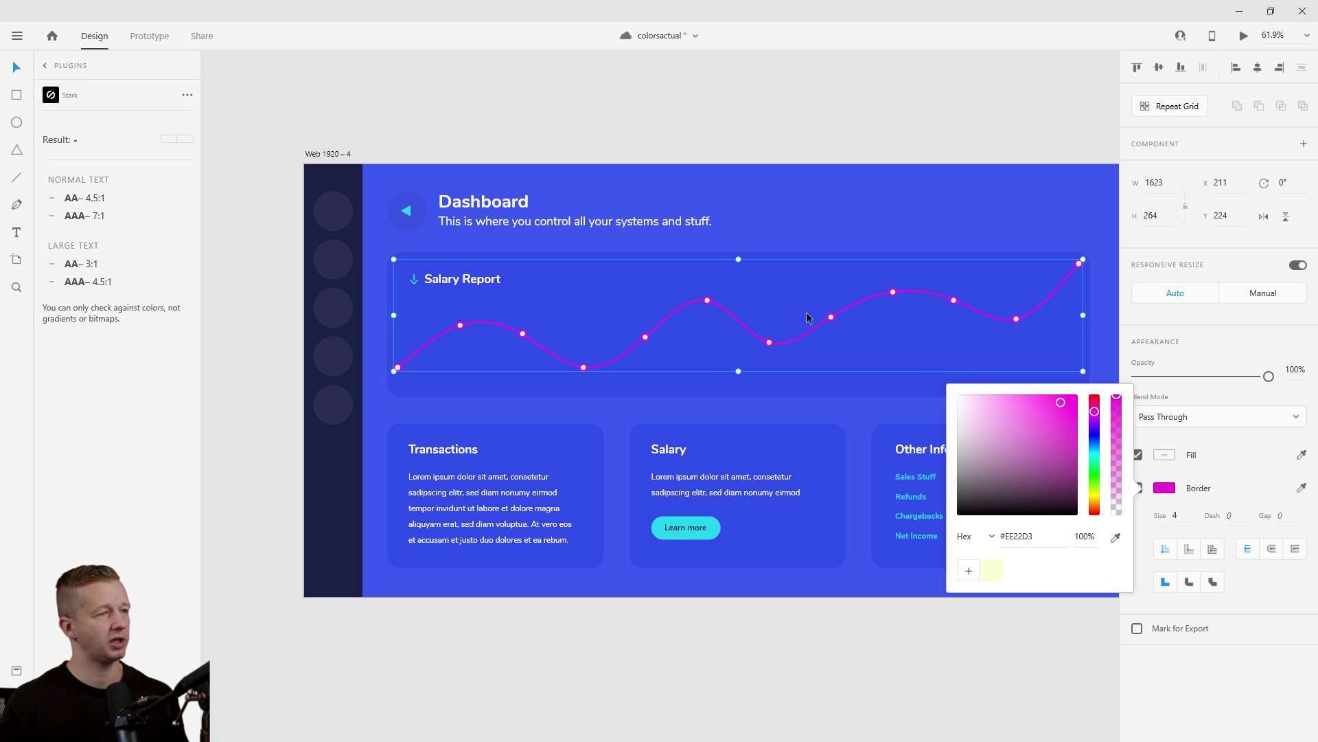
left_click(707, 299)
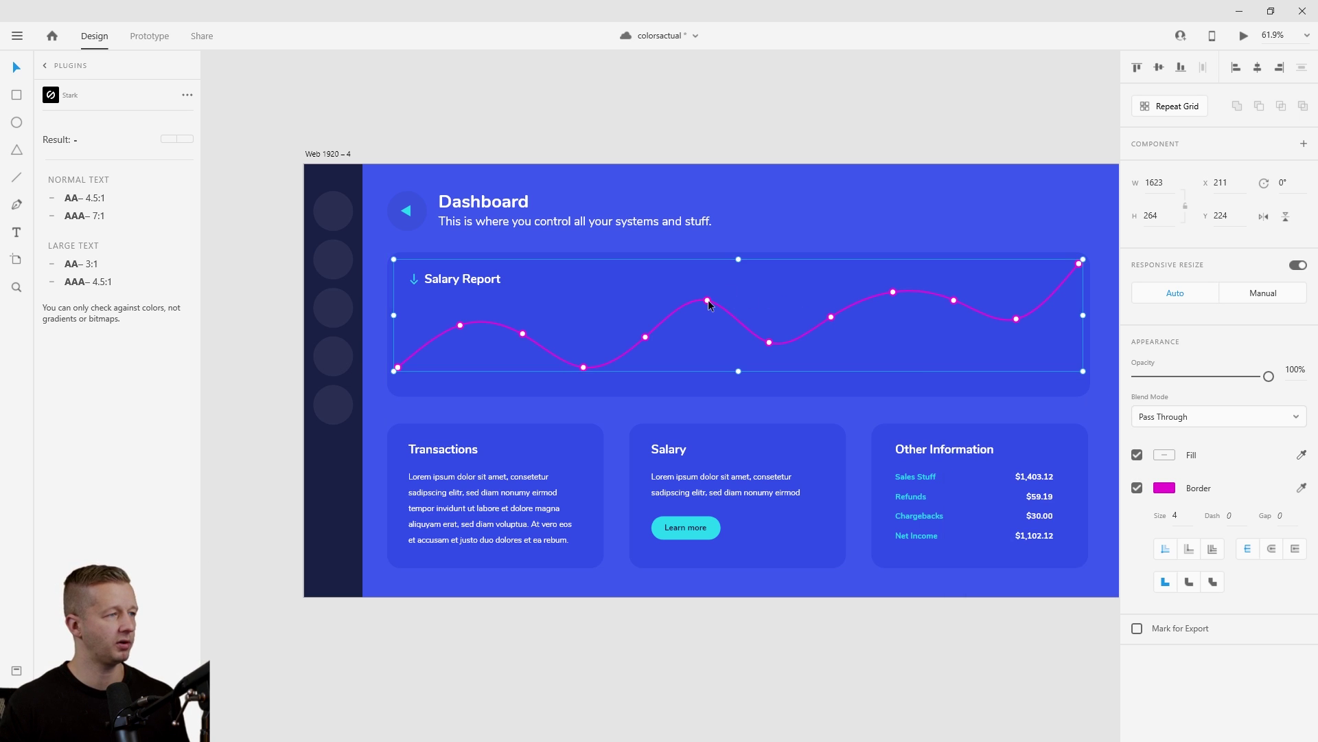
- Try filling the chart with sampled blue and magenta, then undo the fill
left_click(1166, 456)
left_click(1114, 515)
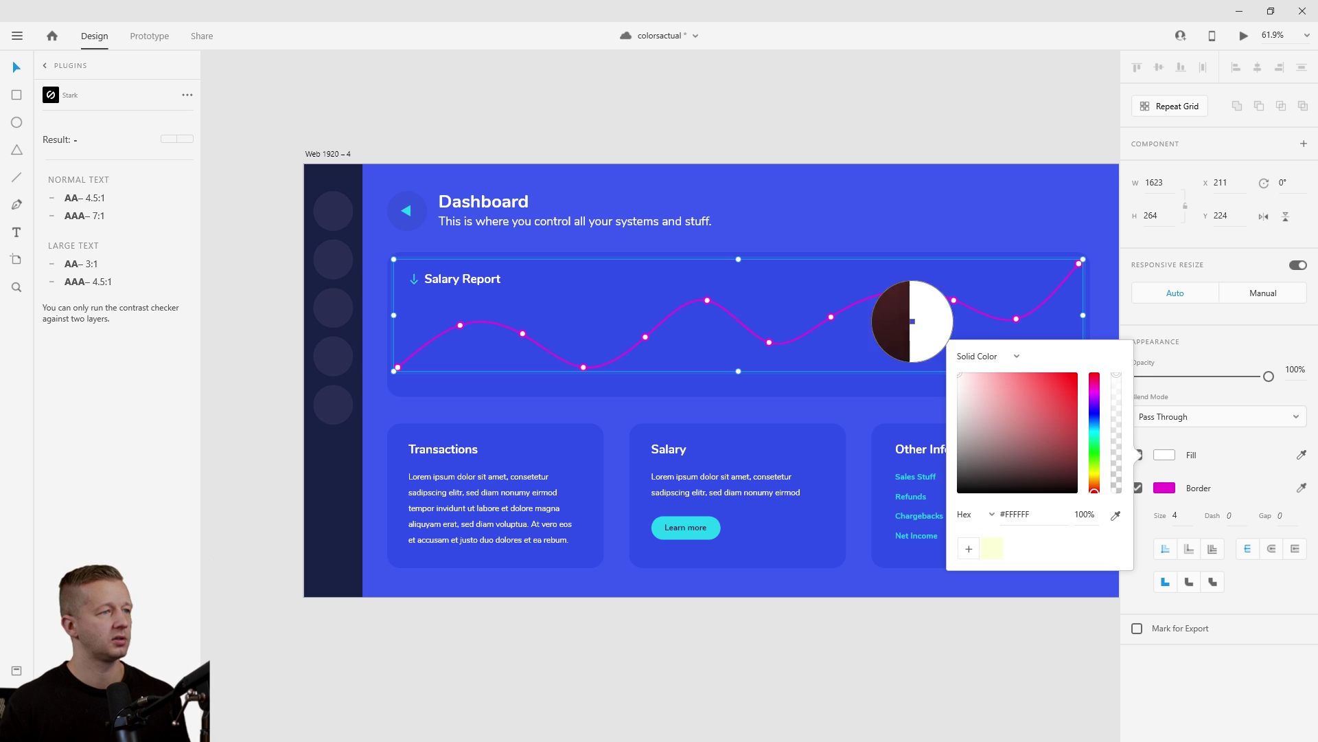
left_click(853, 278)
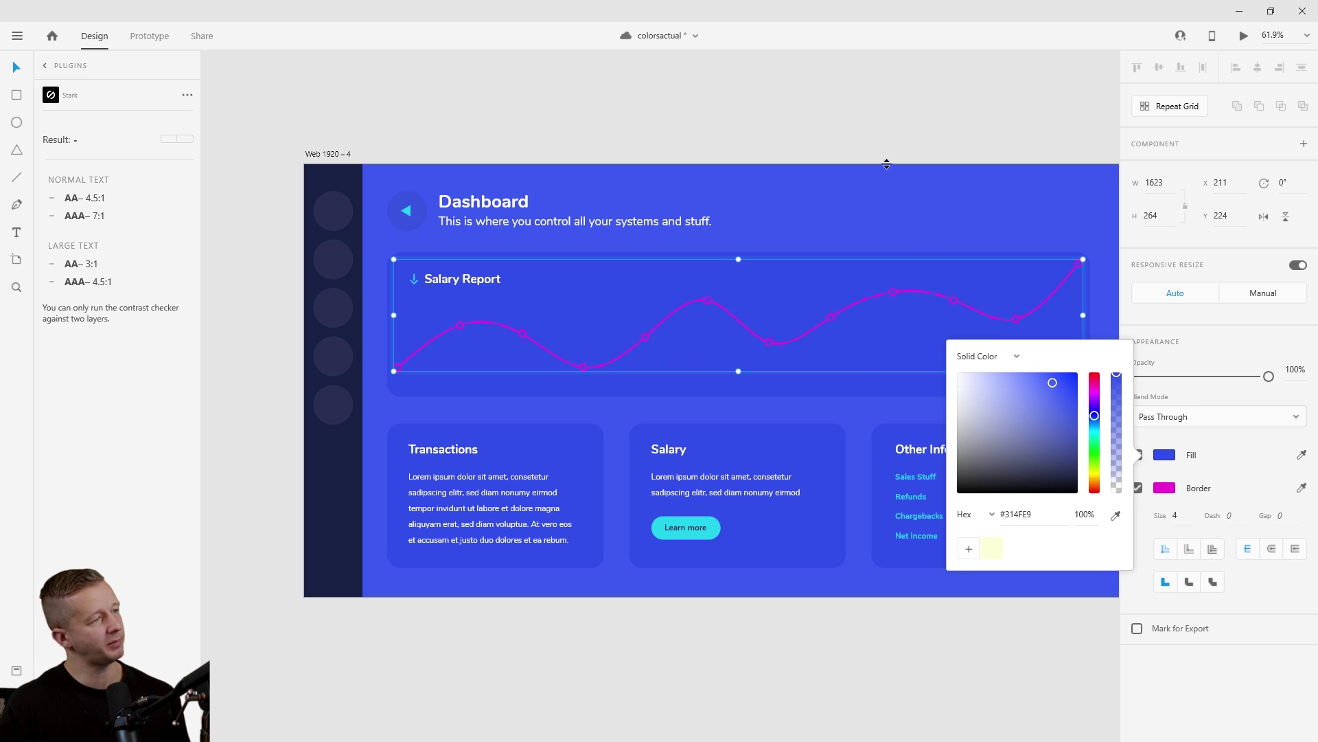
left_click(1115, 515)
left_click(1165, 487)
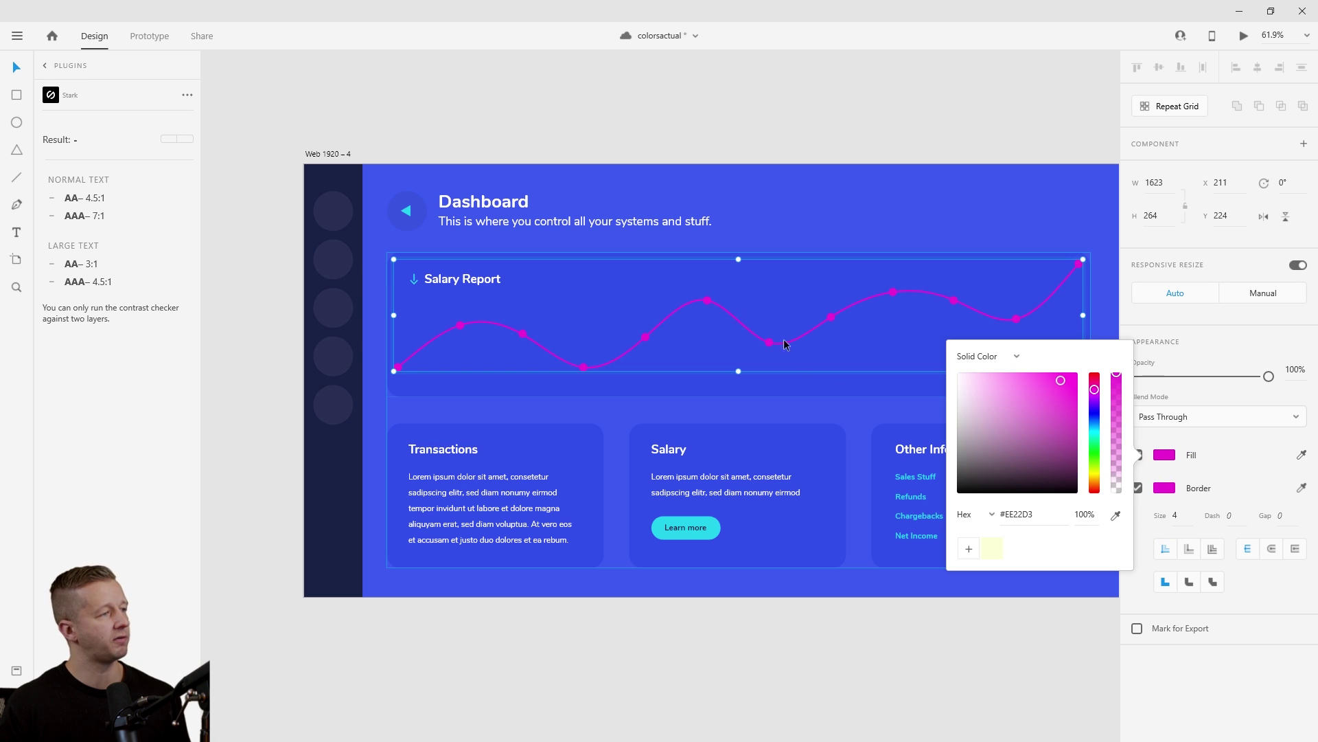
left_click(681, 117)
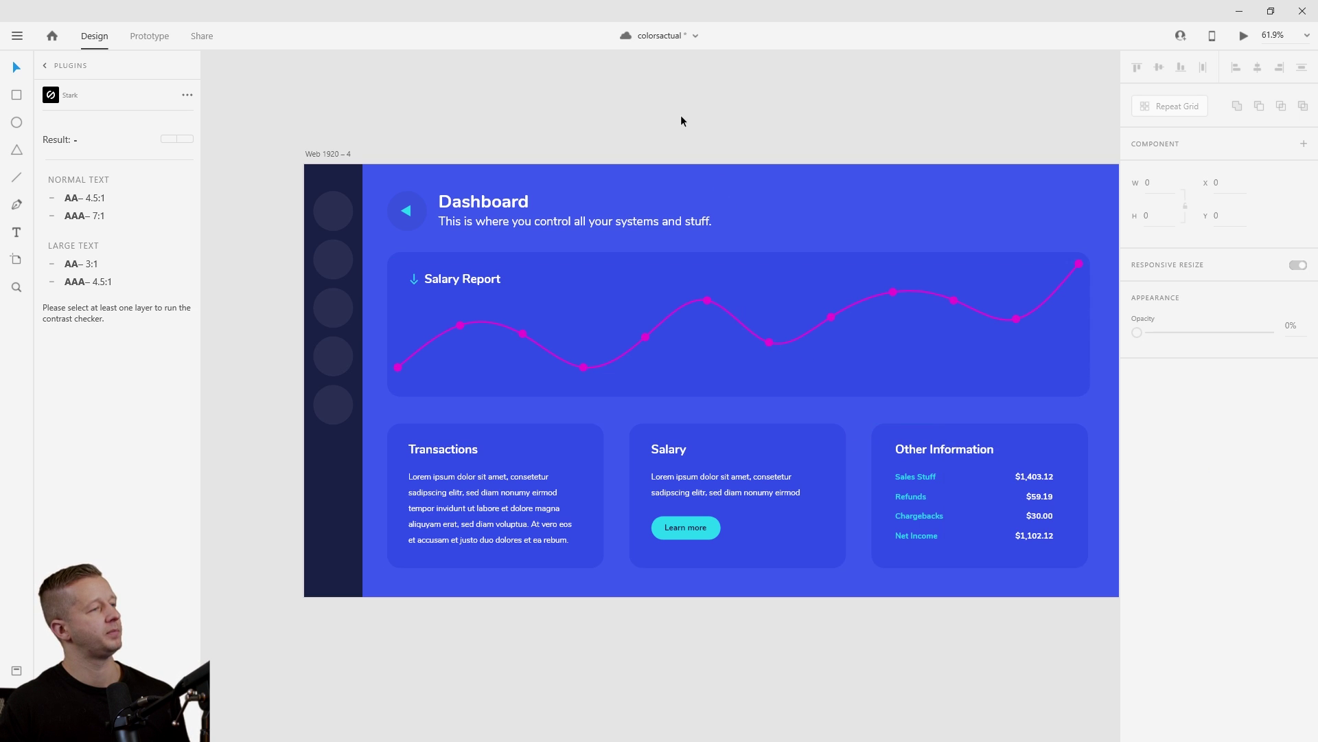
key("ctrl+z")
left_click(695, 130)
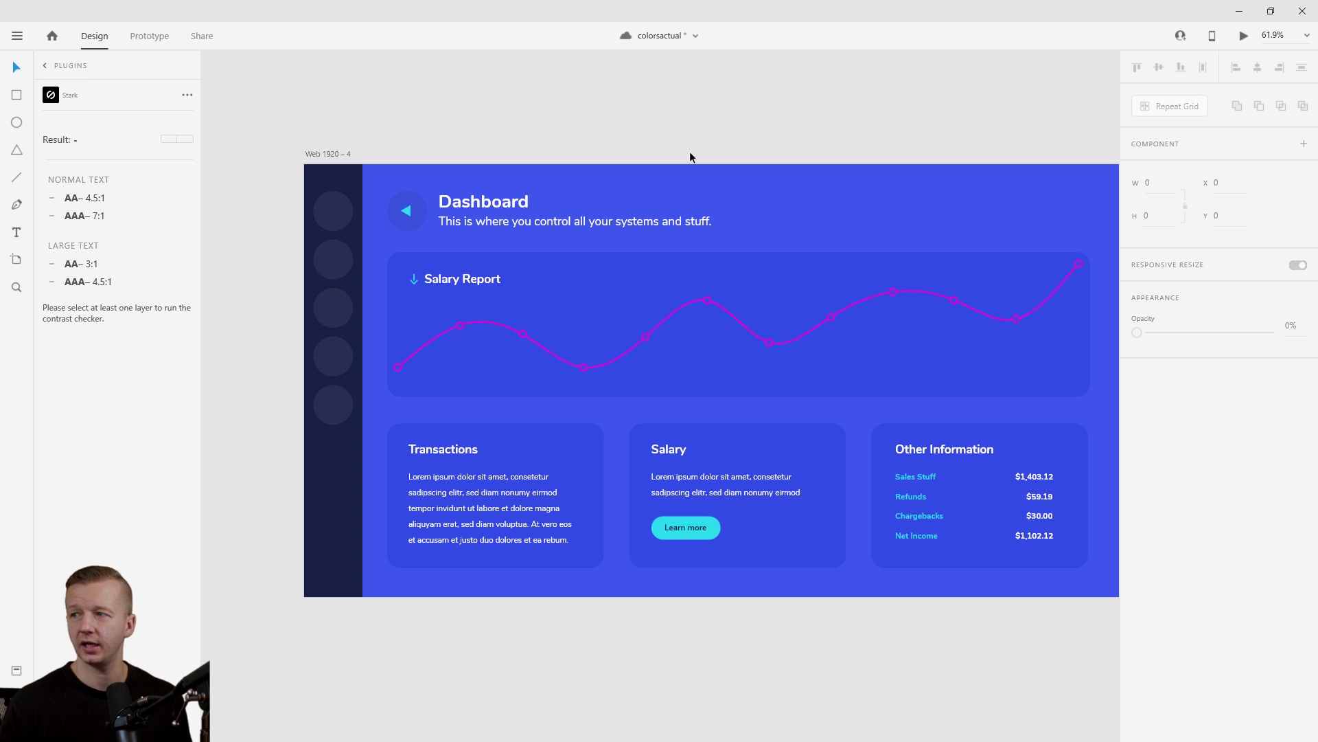
- Lighten the chart line's border to pink #FF60EA
double_click(673, 312)
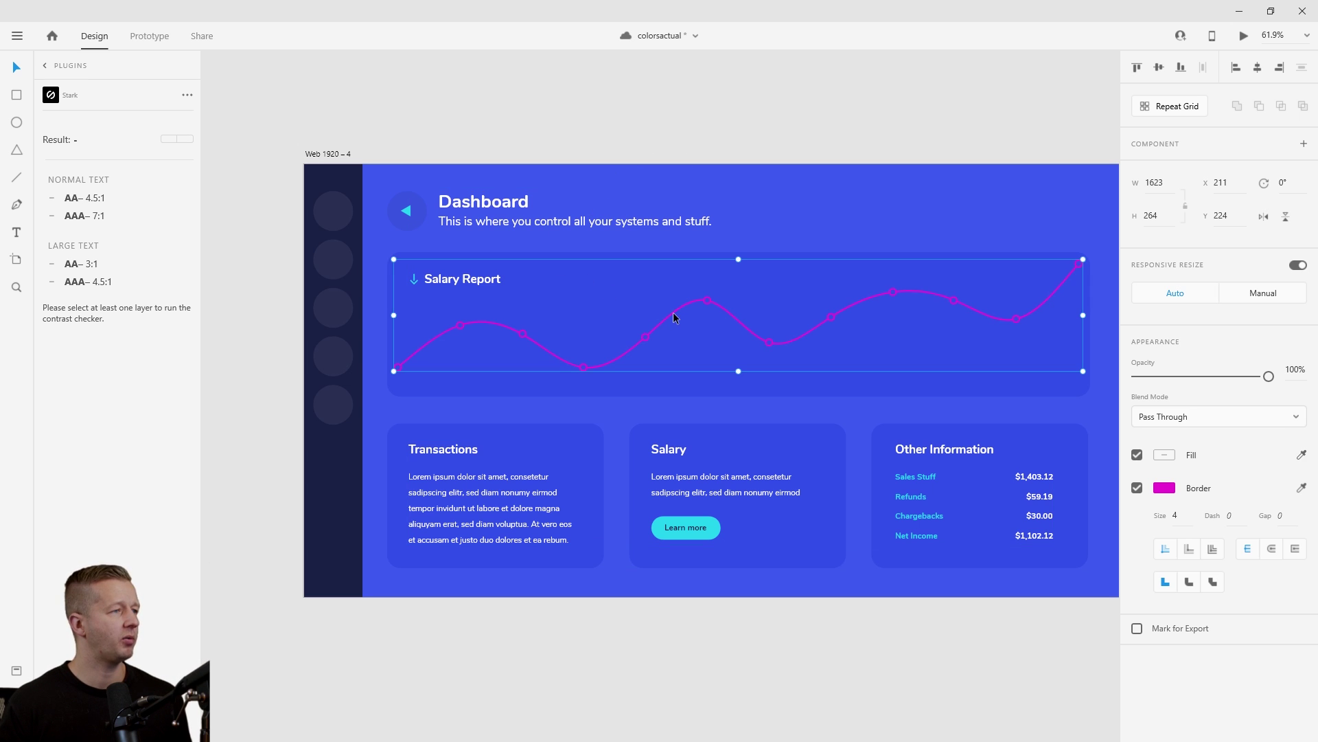
left_click(1166, 488)
mouse_move(1031, 401)
left_mouse_down()
mouse_move(1018, 394)
mouse_move(1032, 392)
left_mouse_up()
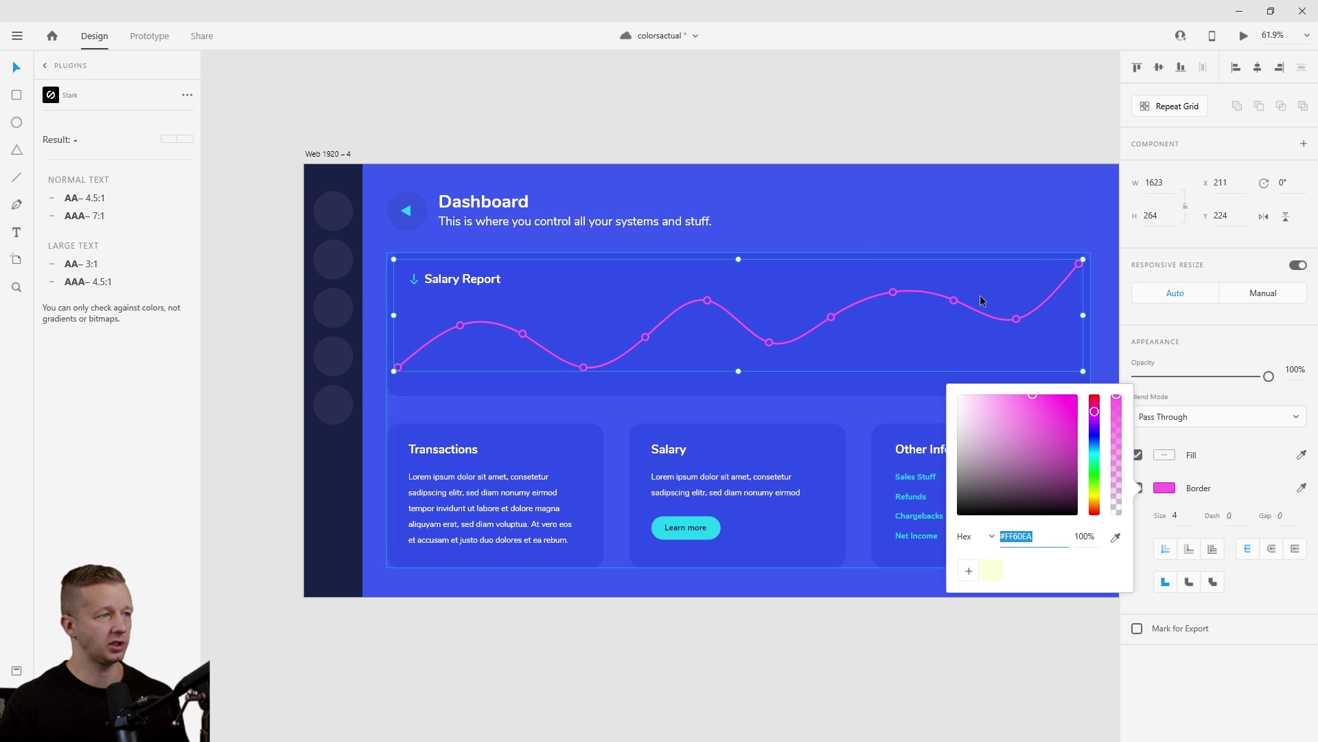
left_click(615, 146)
scroll(615, 146, "down", 5)
scroll(531, 215, "left", 4)
scroll(533, 216, "up", 2)
scroll(479, 196, "left", 4)
- Fill the Web 1920 – 2 sidebar circle repeat grid with black #000000
scroll(470, 181, "left", 6)
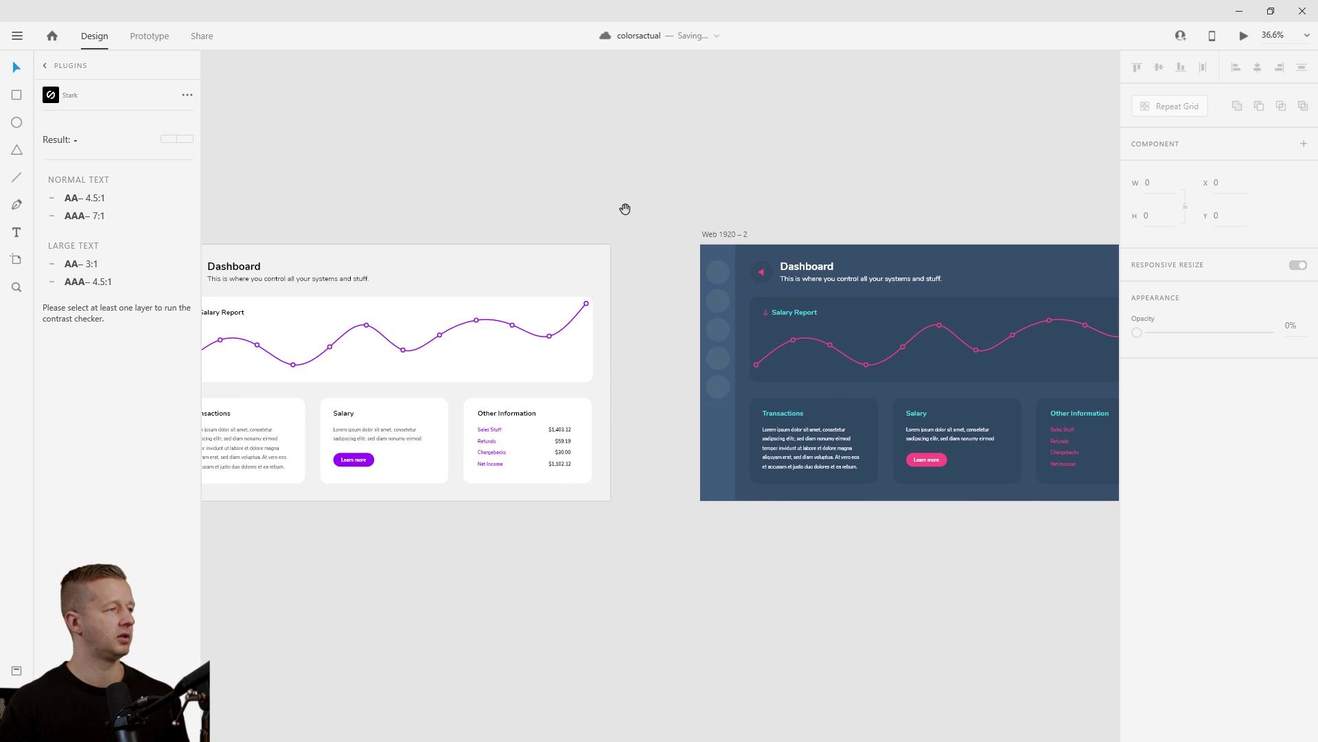
scroll(624, 209, "right", 3)
scroll(569, 274, "up", 4)
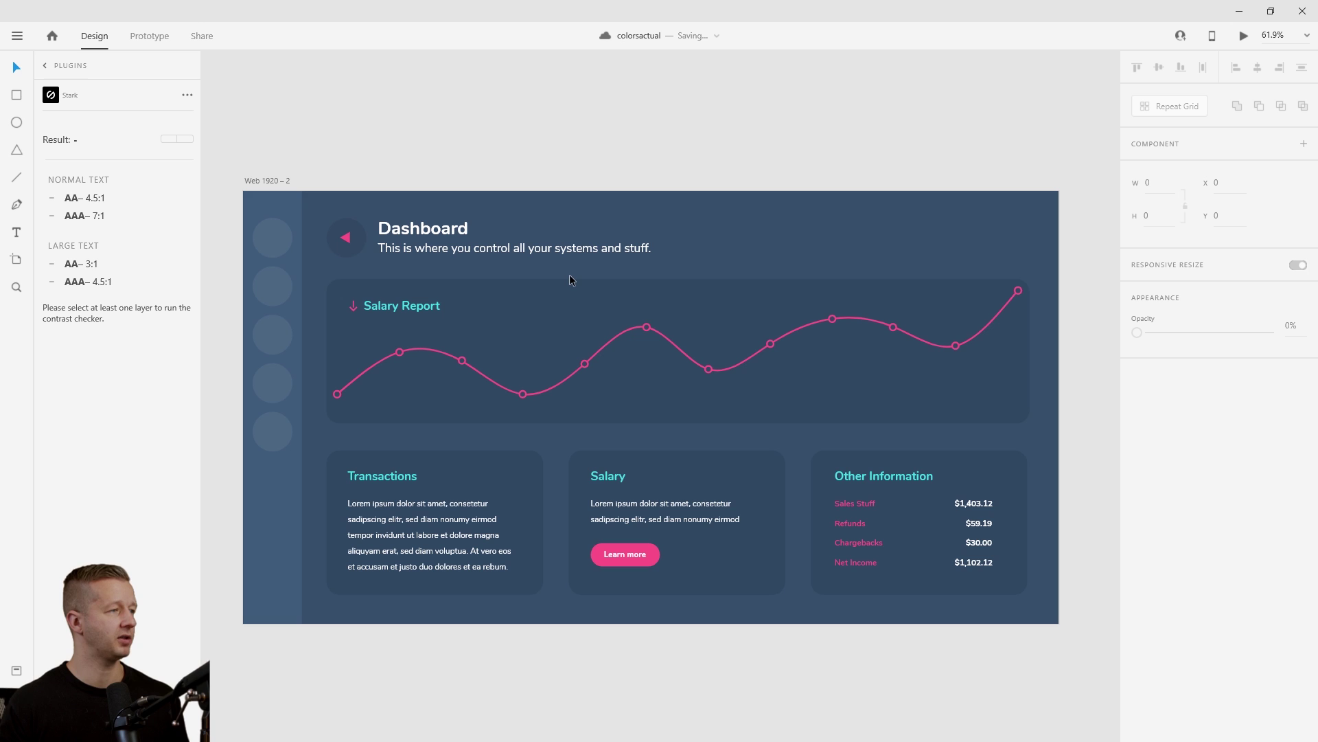
left_click(272, 334)
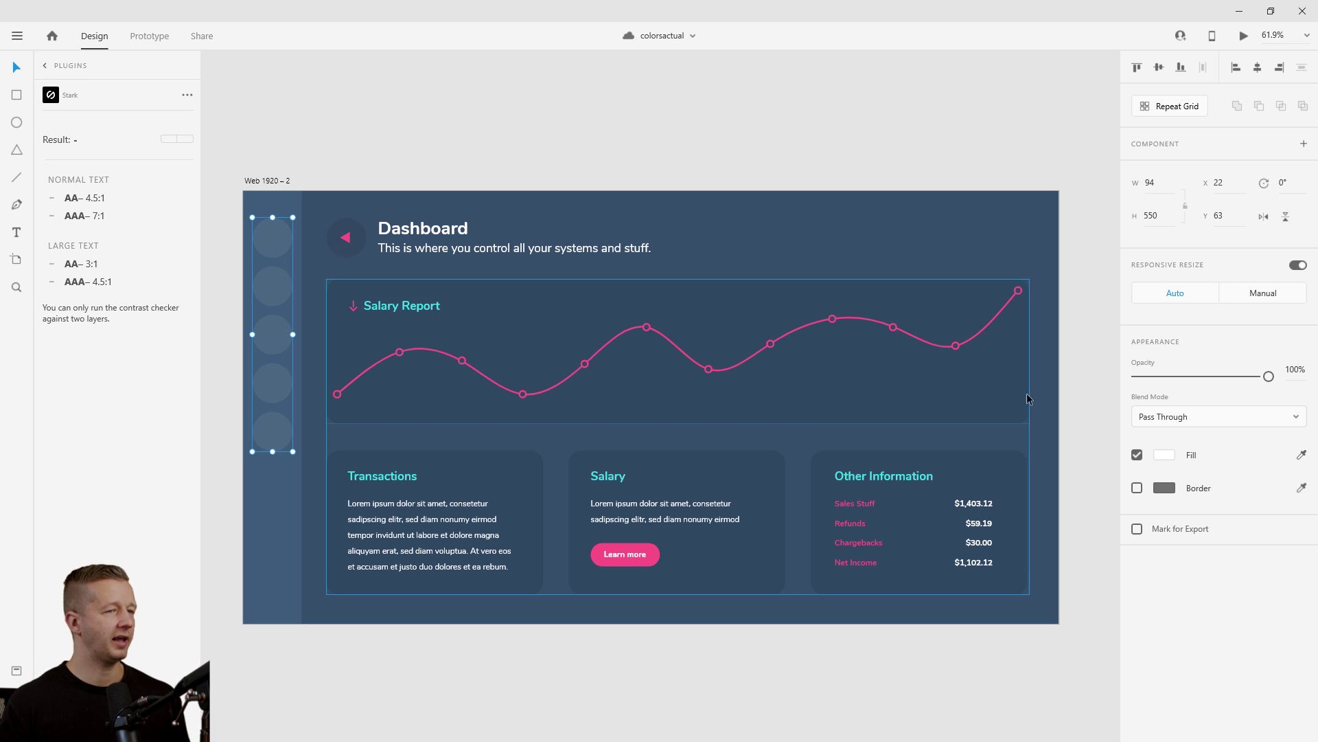
left_click(1167, 461)
left_click_drag(1003, 451, 925, 511)
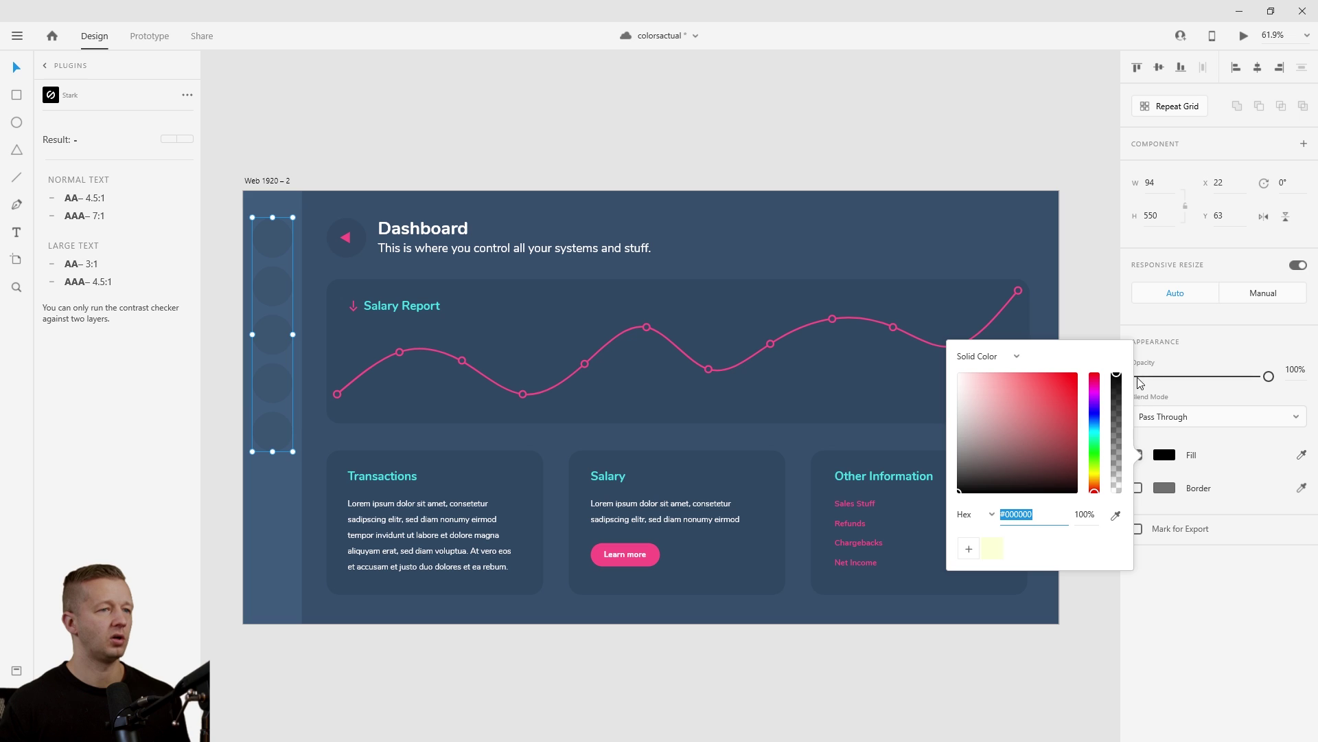
left_click(271, 235)
- Set the selected sidebar circles' opacity to 7%
double_click(270, 236)
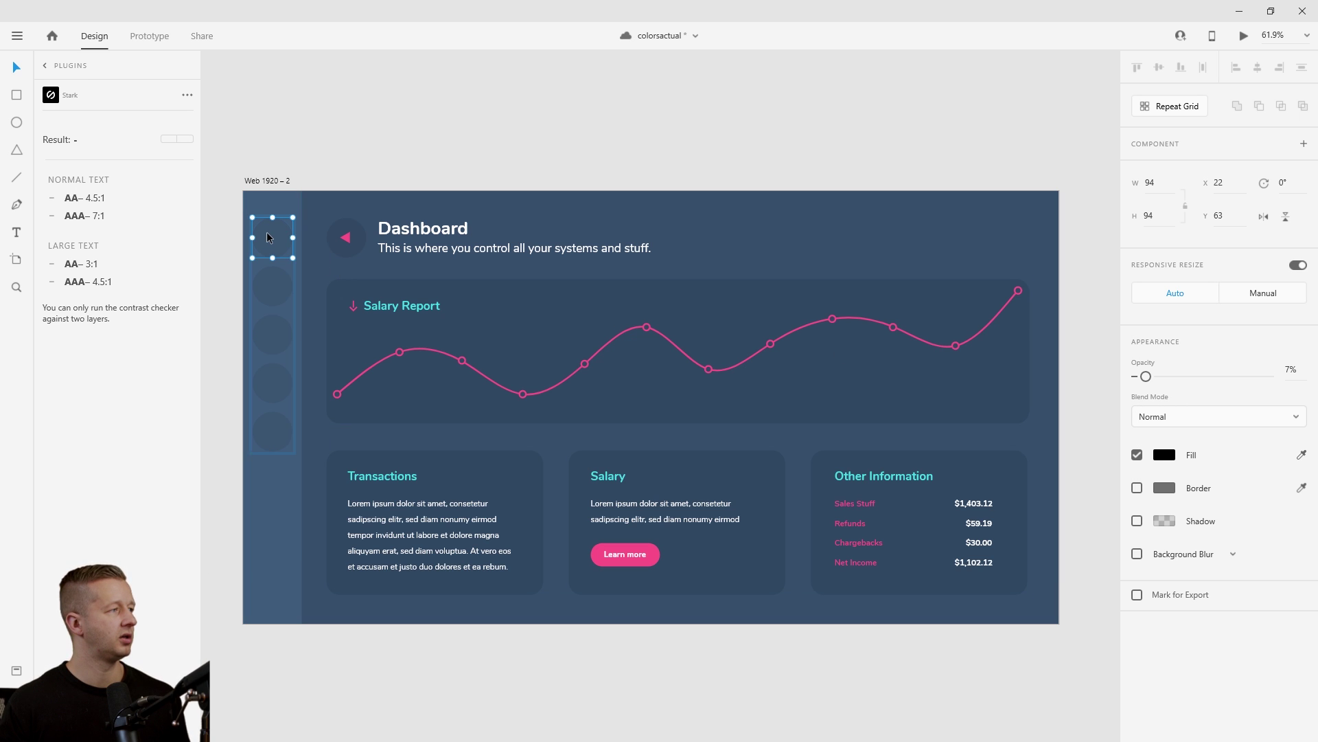
left_click(282, 346, "shift")
left_click(282, 391, "shift")
left_click(283, 415, "shift")
mouse_move(1146, 376)
left_mouse_down()
mouse_move(1267, 376)
mouse_move(1144, 382)
left_mouse_up()
left_click(471, 168)
left_click(273, 238)
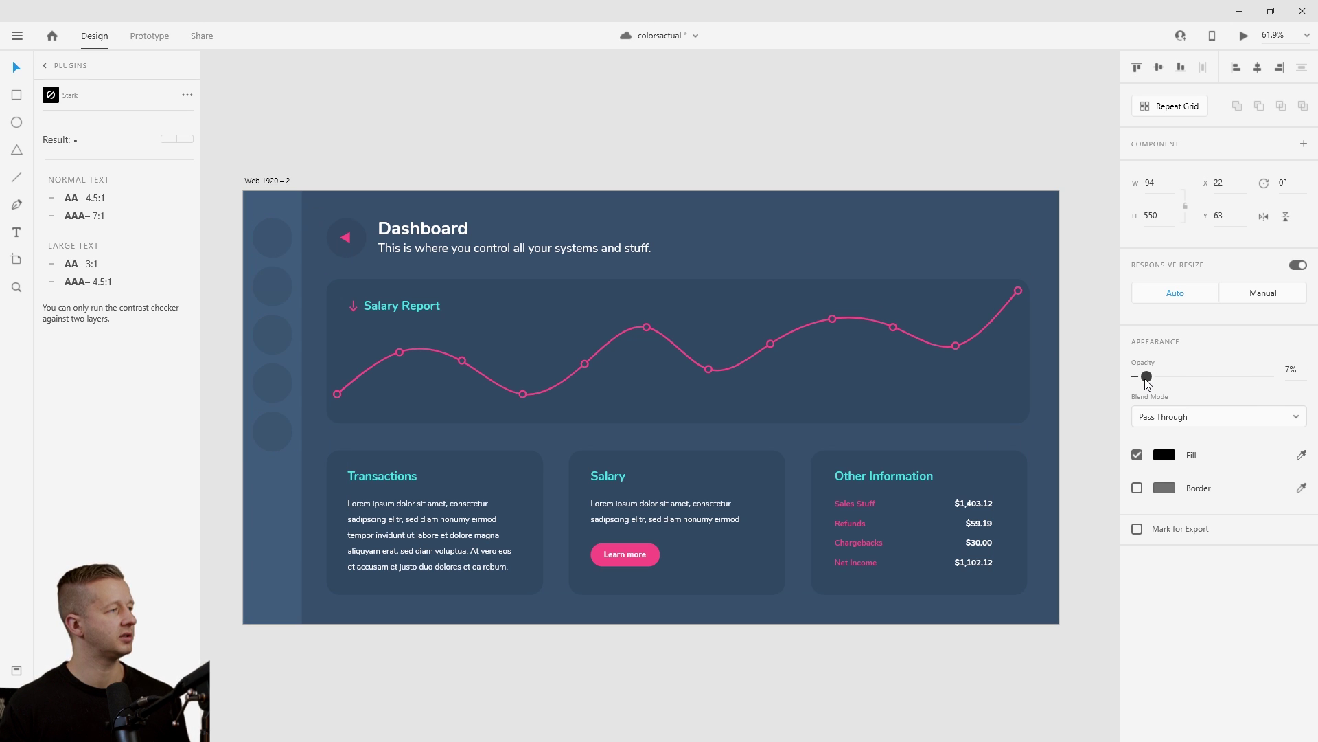
left_click(468, 120)
scroll(841, 248, "down", 4, "ctrl")
- Duplicate the Web 1920 – 4 artboard with Ctrl+D and move the new Web 1920 – 5 further right
scroll(827, 374, "right", 3)
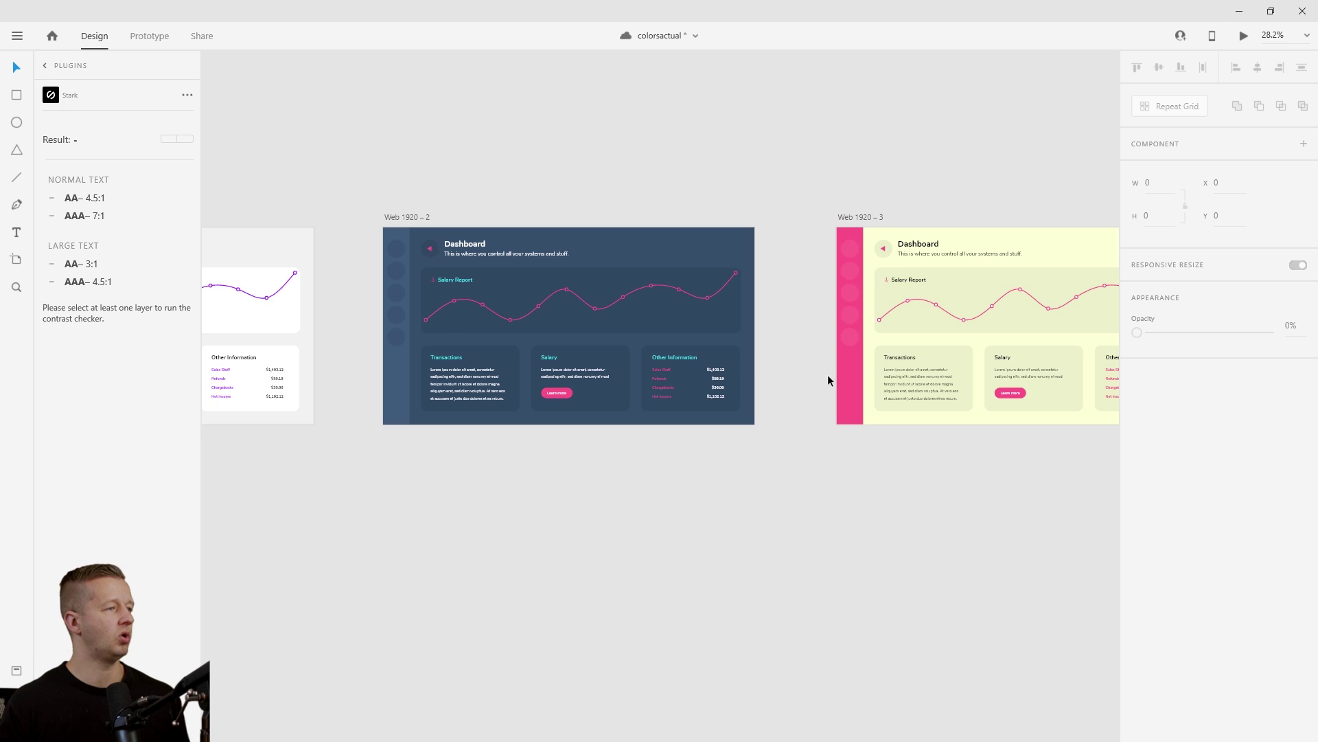
scroll(779, 447, "down", 3, "ctrl")
scroll(786, 467, "right", 2)
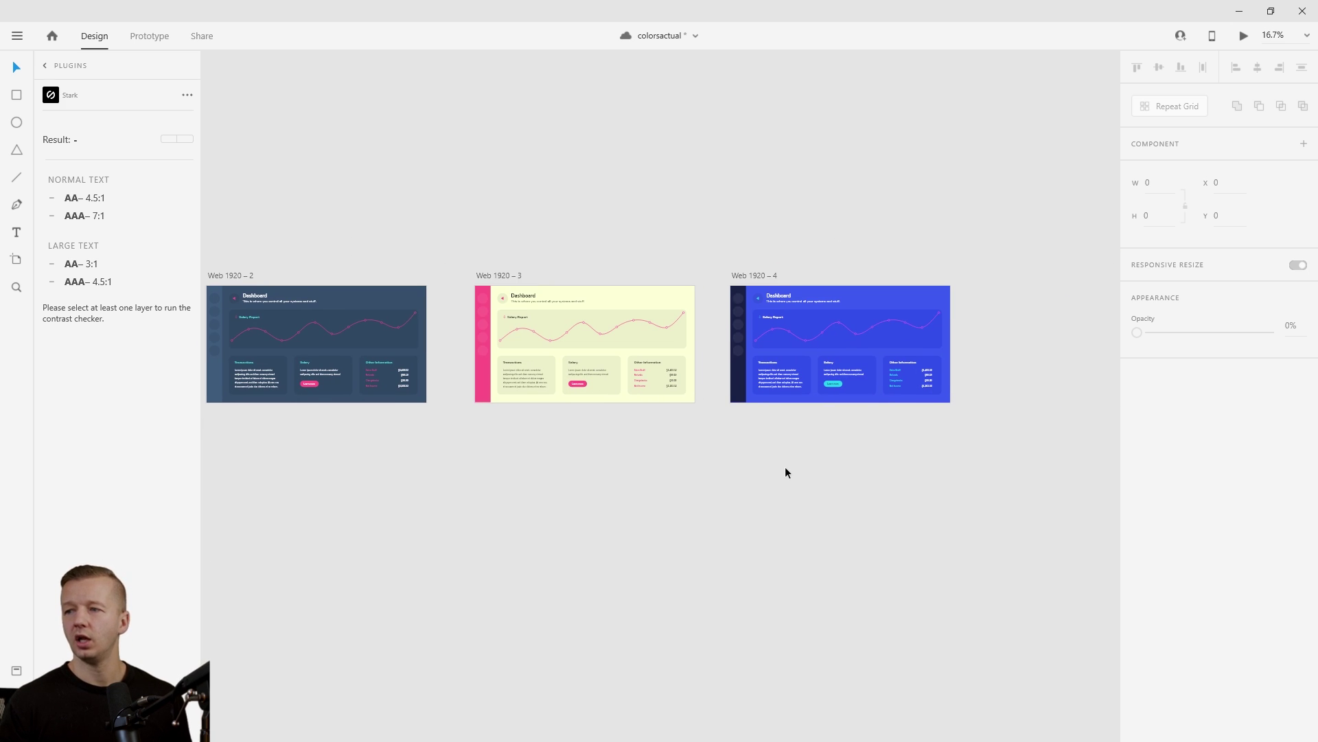
scroll(785, 467, "right", 2)
left_click(635, 273)
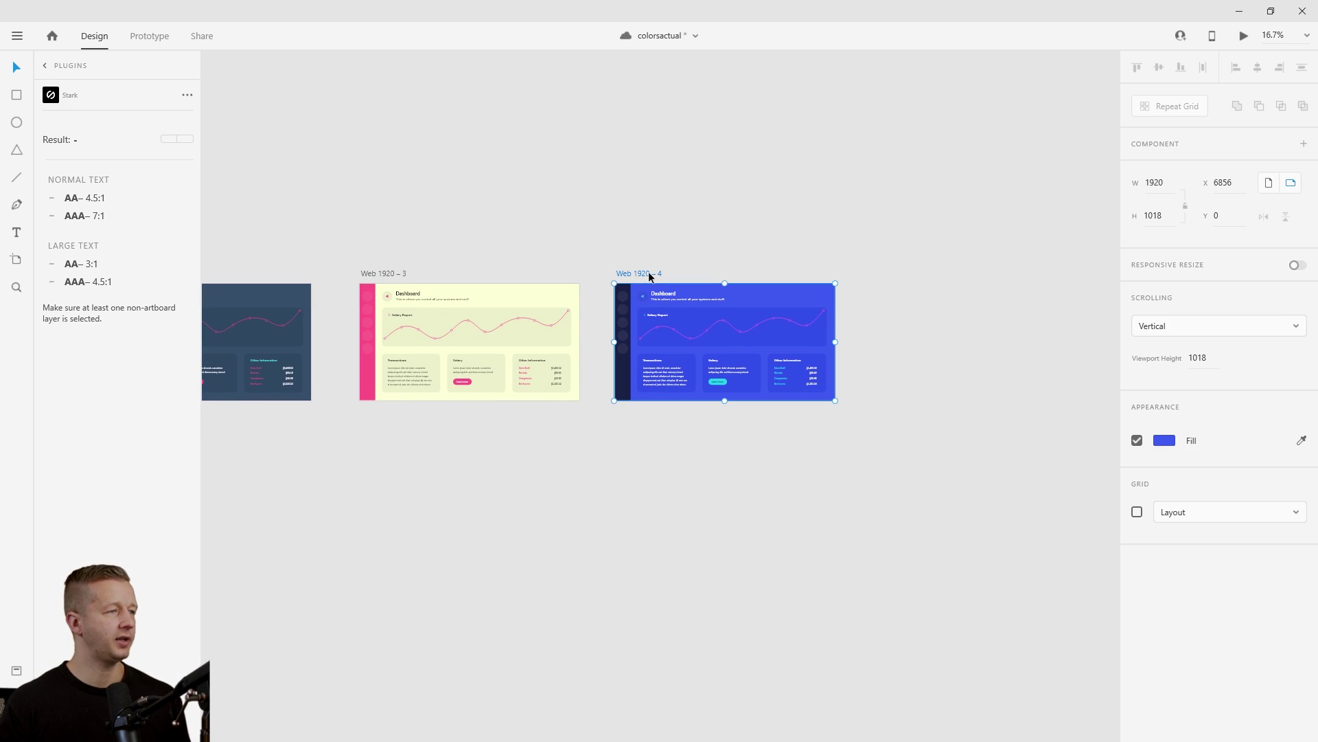
key("ctrl+d")
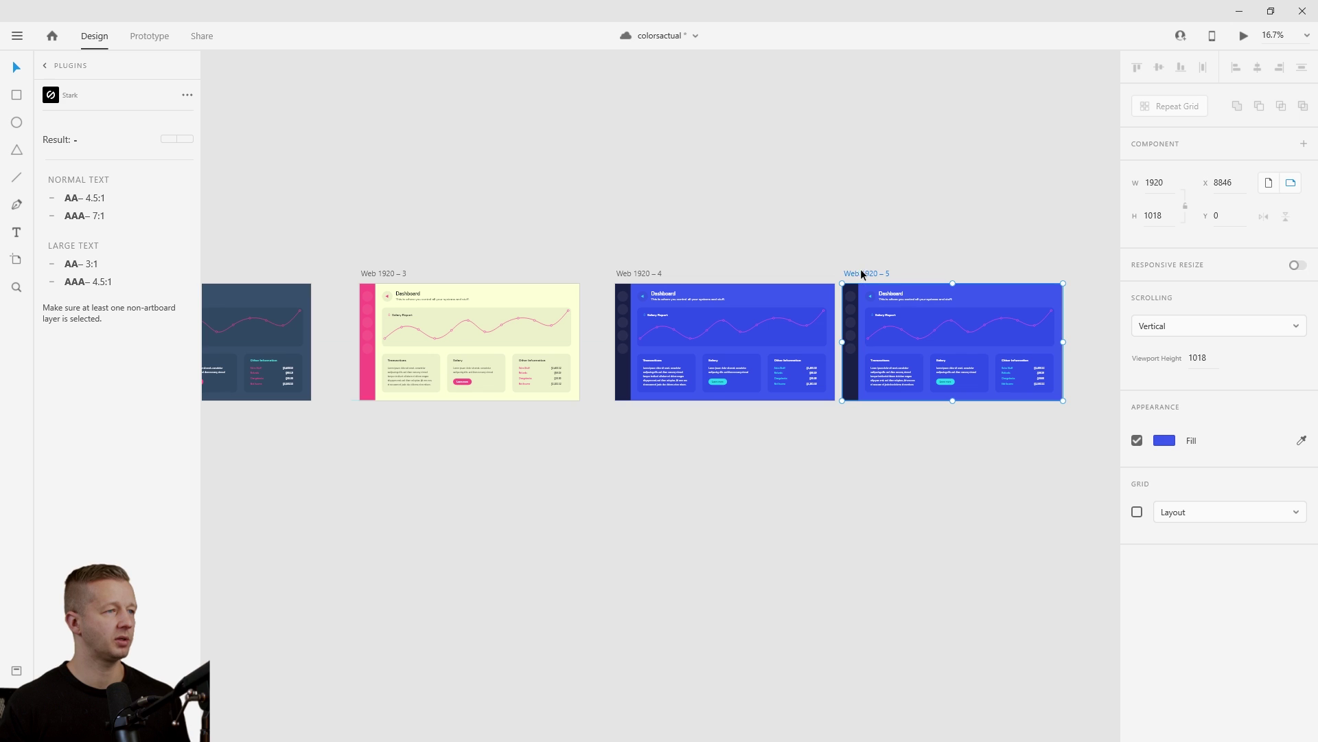
left_click_drag(869, 274, 913, 275)
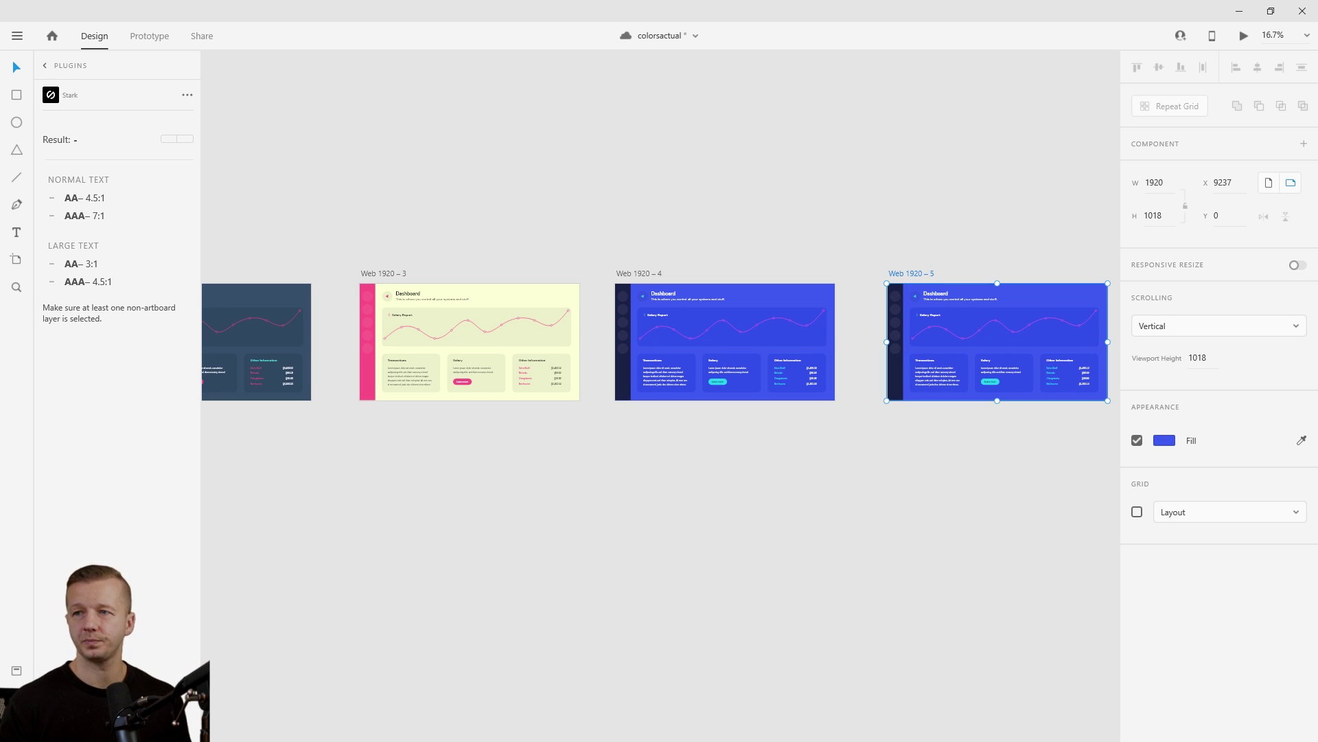
- Copy the mint hex from the purple-and-mint palette on Colorsinspo
key("alt+Tab")
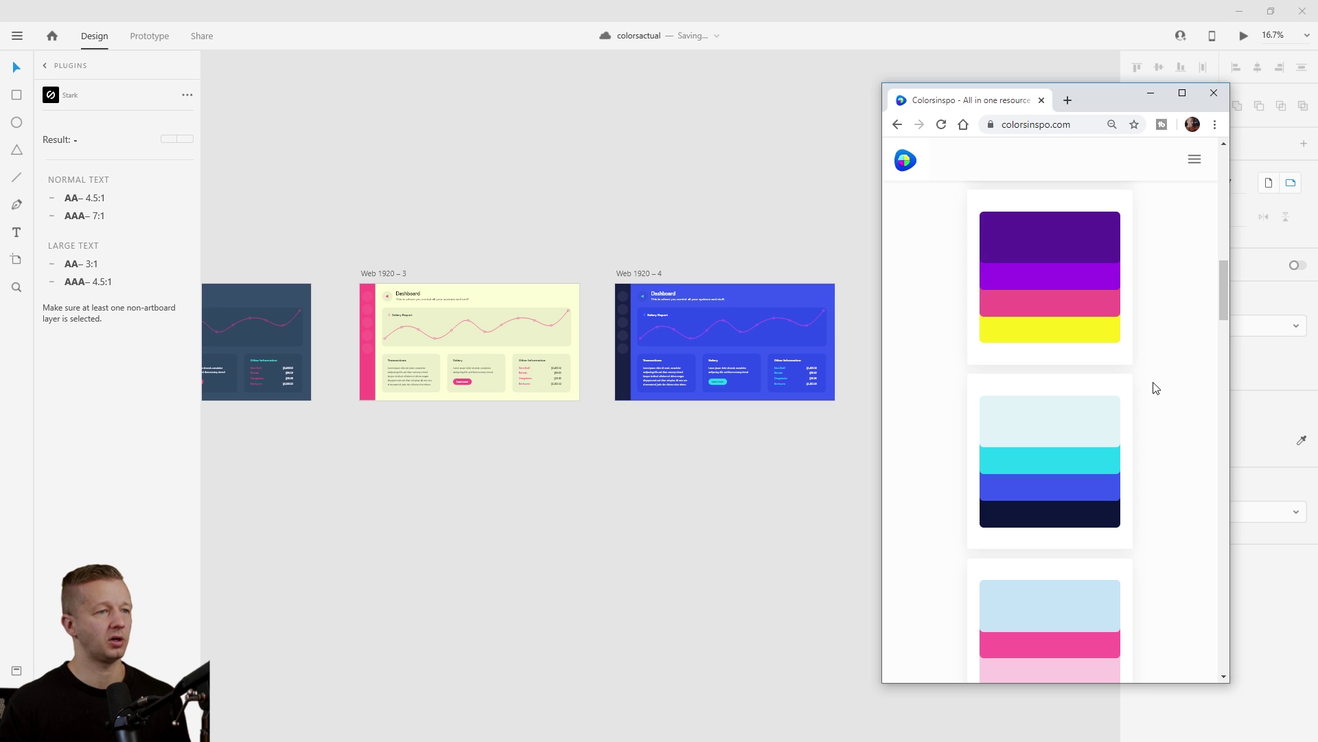
scroll(1162, 412, "down", 10)
scroll(1163, 412, "down", 6)
scroll(1162, 412, "up", 2)
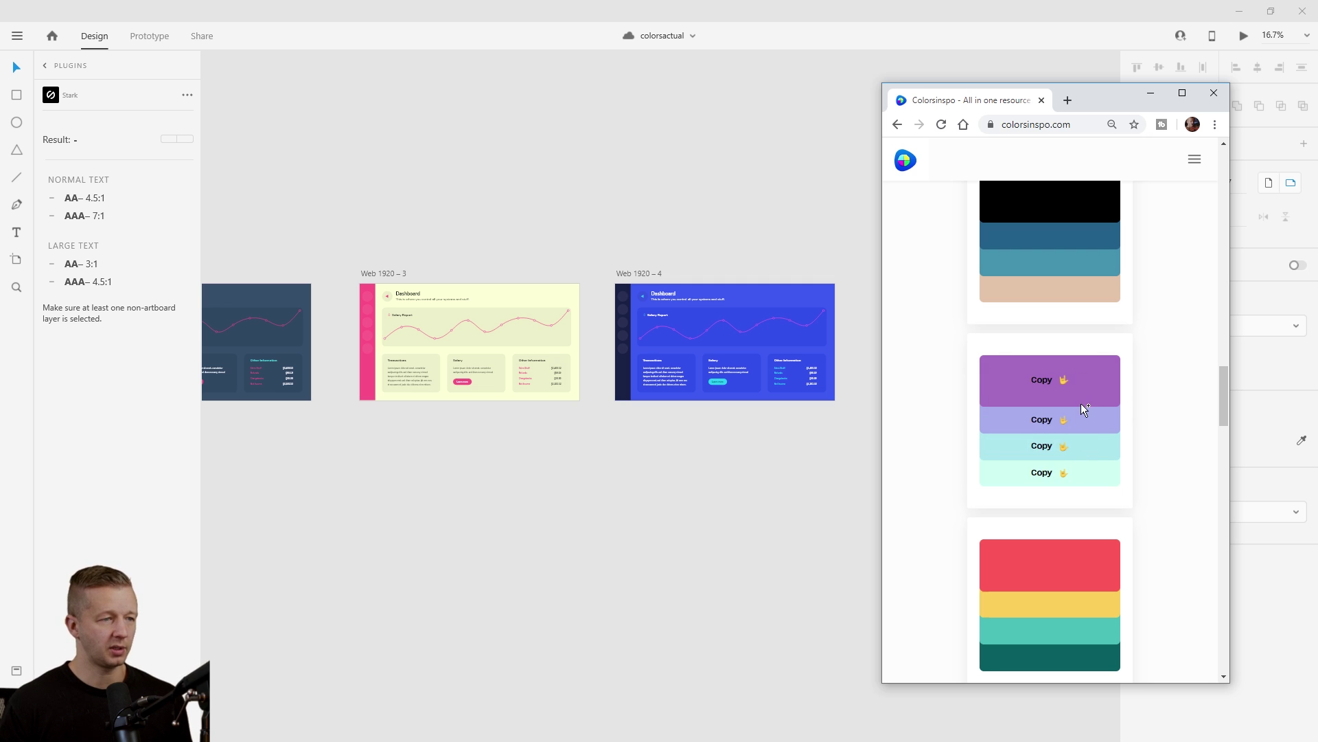
left_click_drag(1093, 101, 1160, 126)
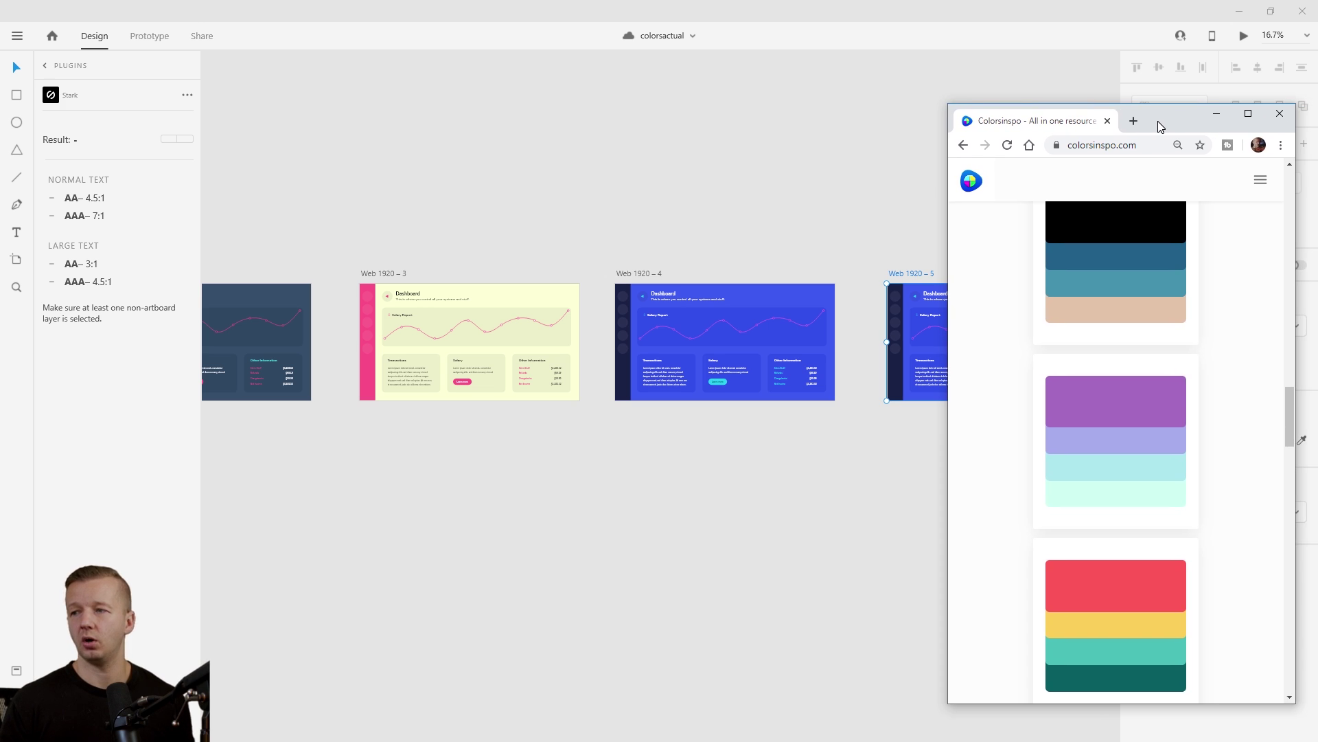
left_click(1151, 497)
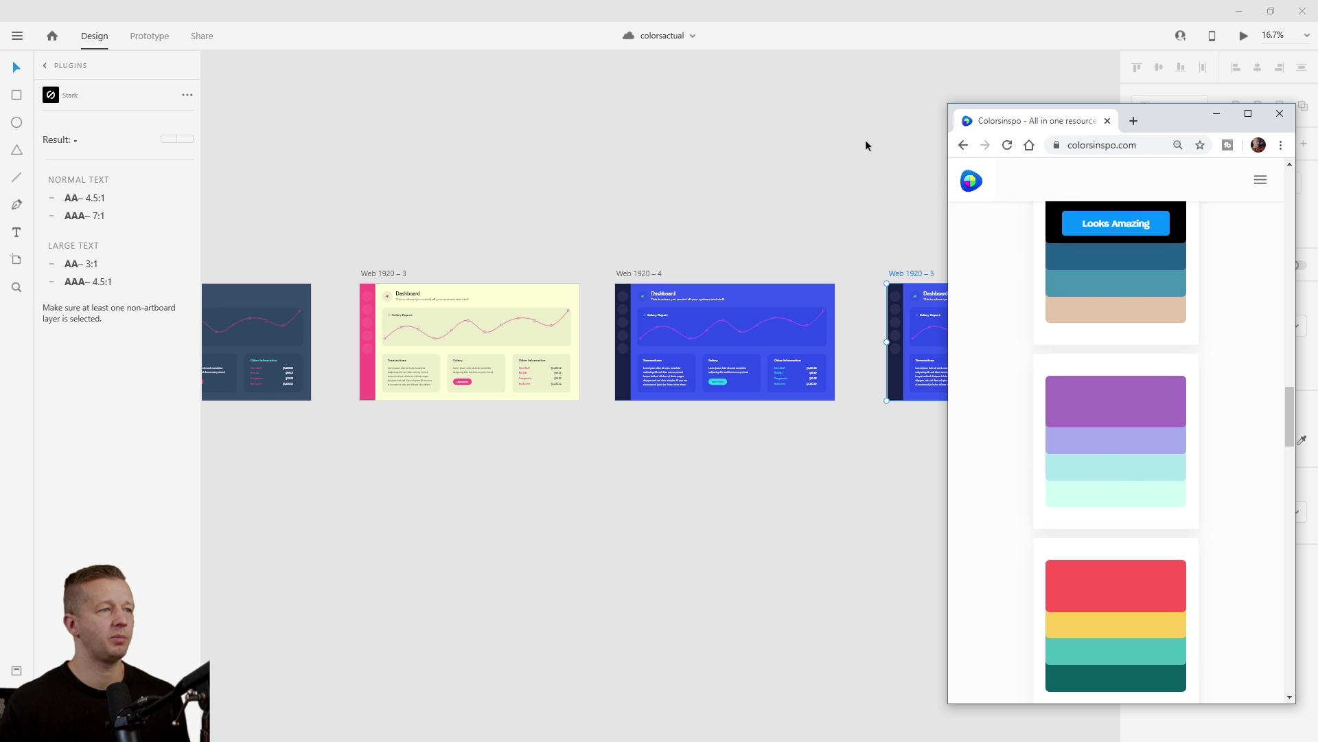
left_click_drag(1161, 120, 596, 85)
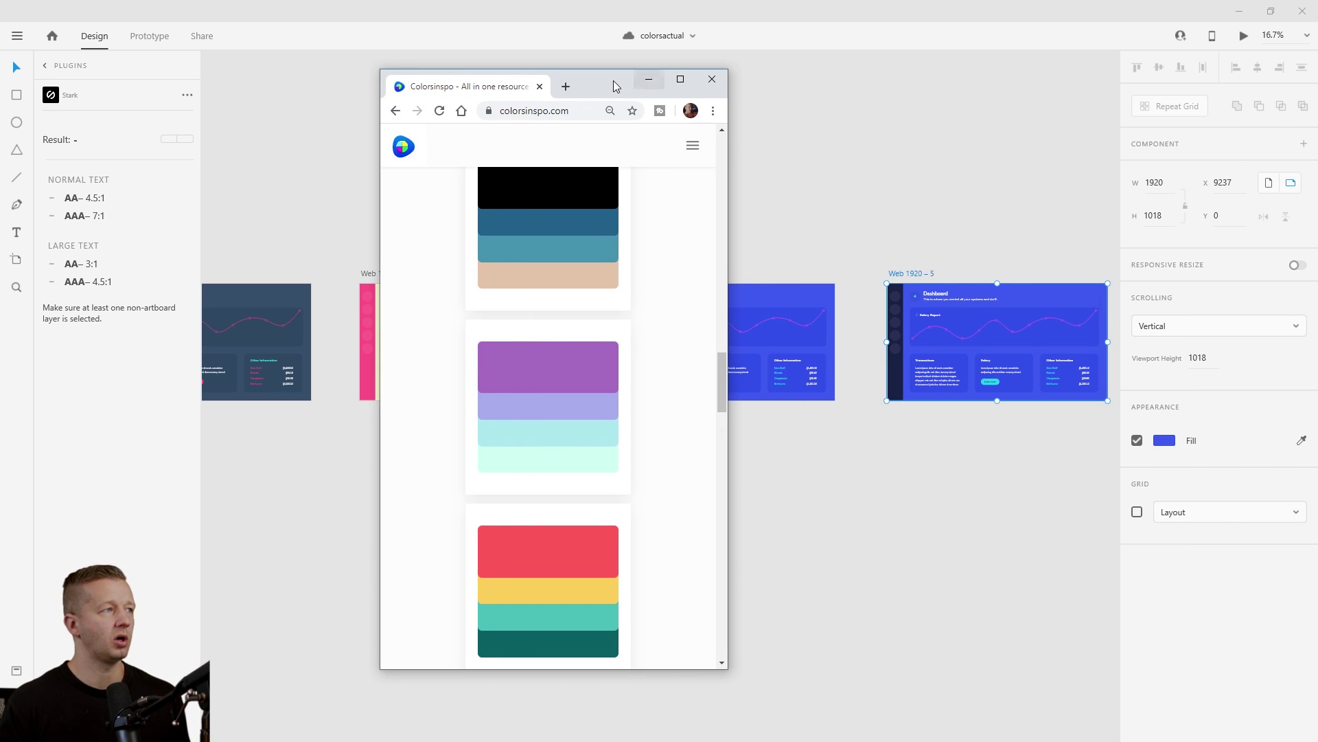
- Paste mint #CEFFF1 as the Web 1920 – 5 artboard's background fill
left_click(648, 79)
left_click(899, 255)
left_click(910, 273)
scroll(893, 323, "right", 5)
key("ctrl+3")
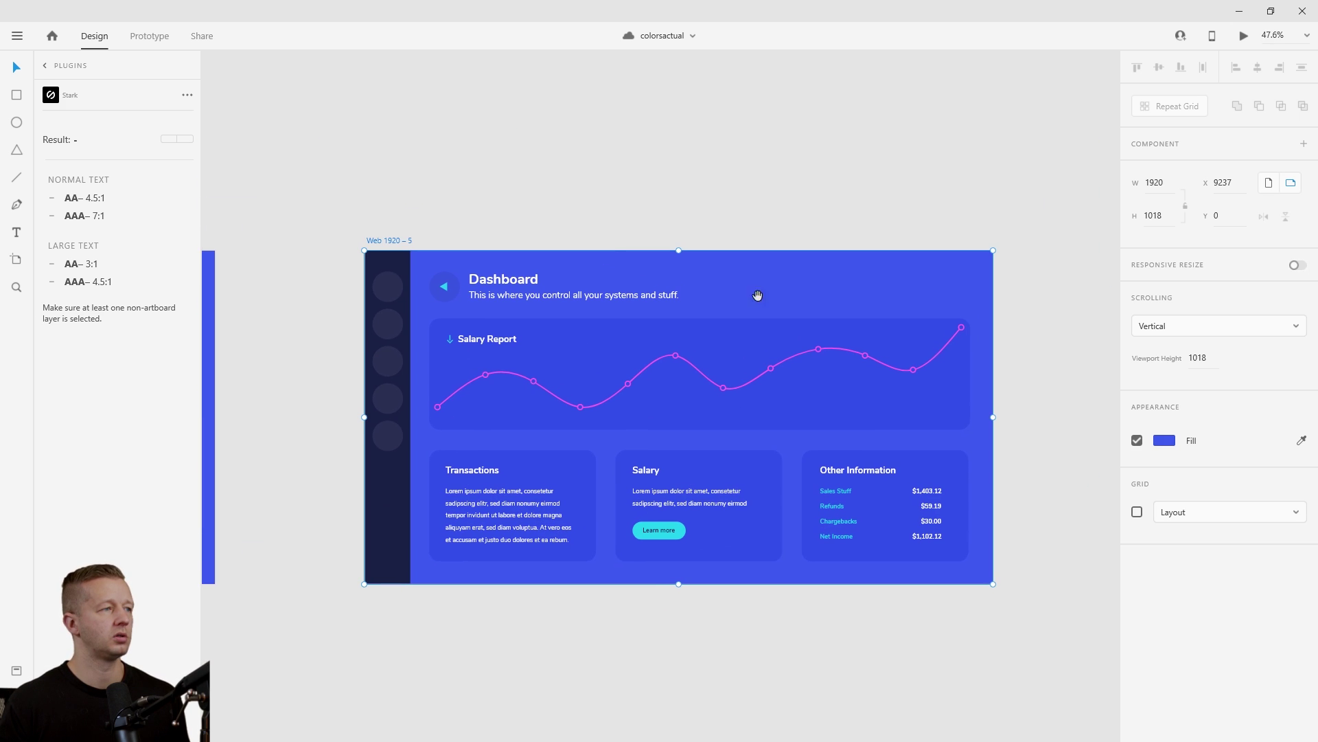
left_click(1164, 440)
type("#cefff1")
key("Return")
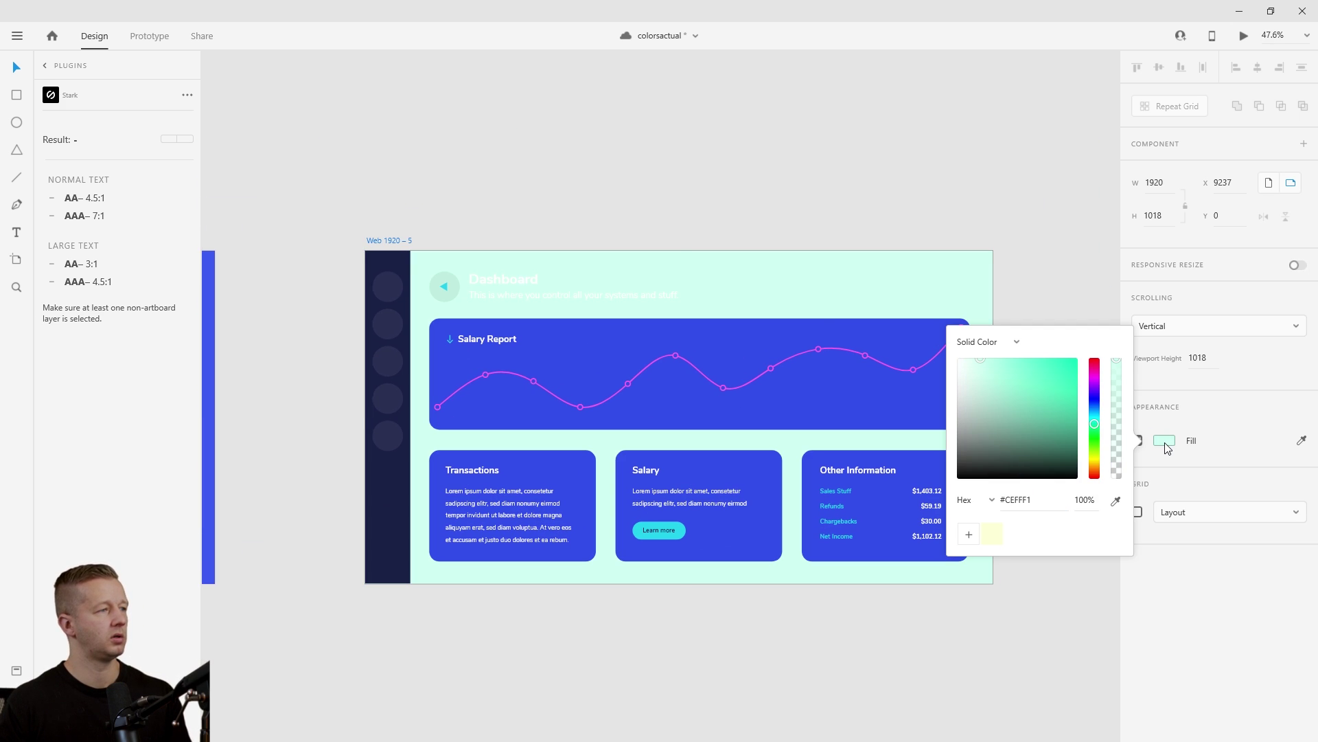
left_click(461, 204)
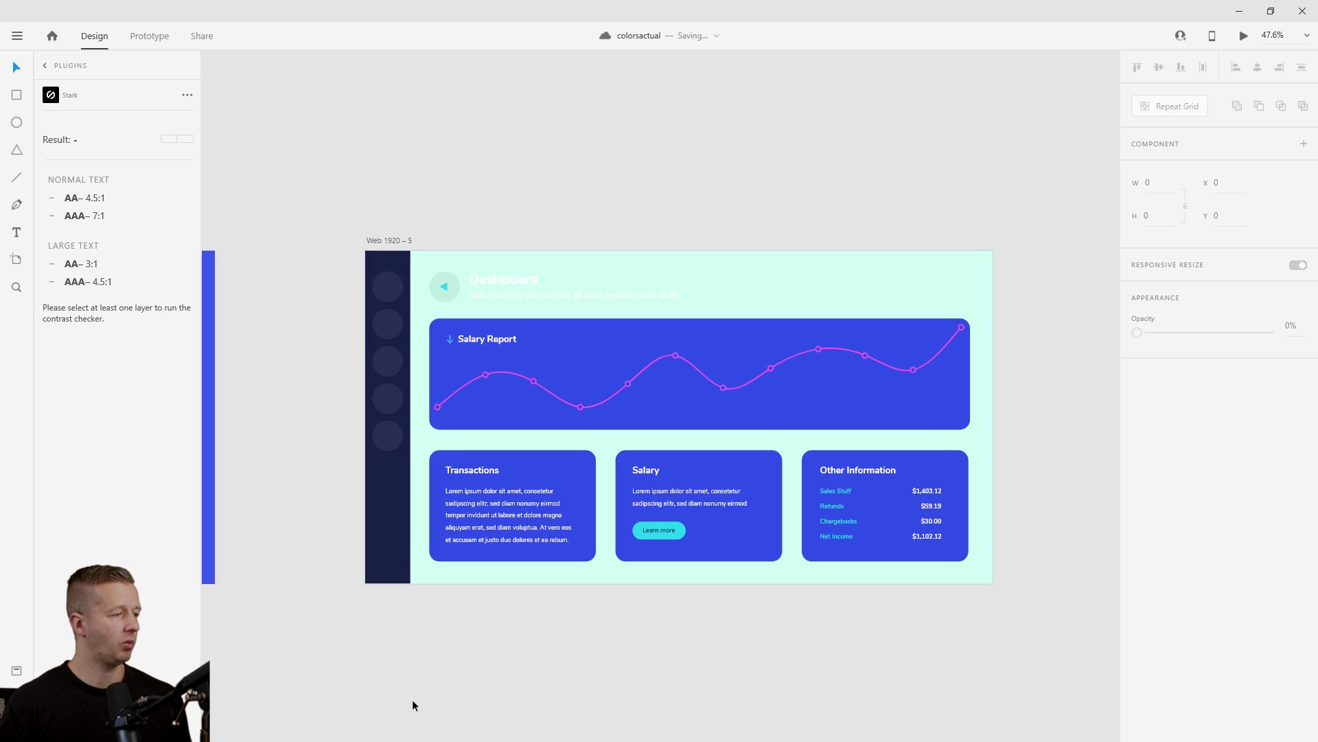
left_click(385, 484)
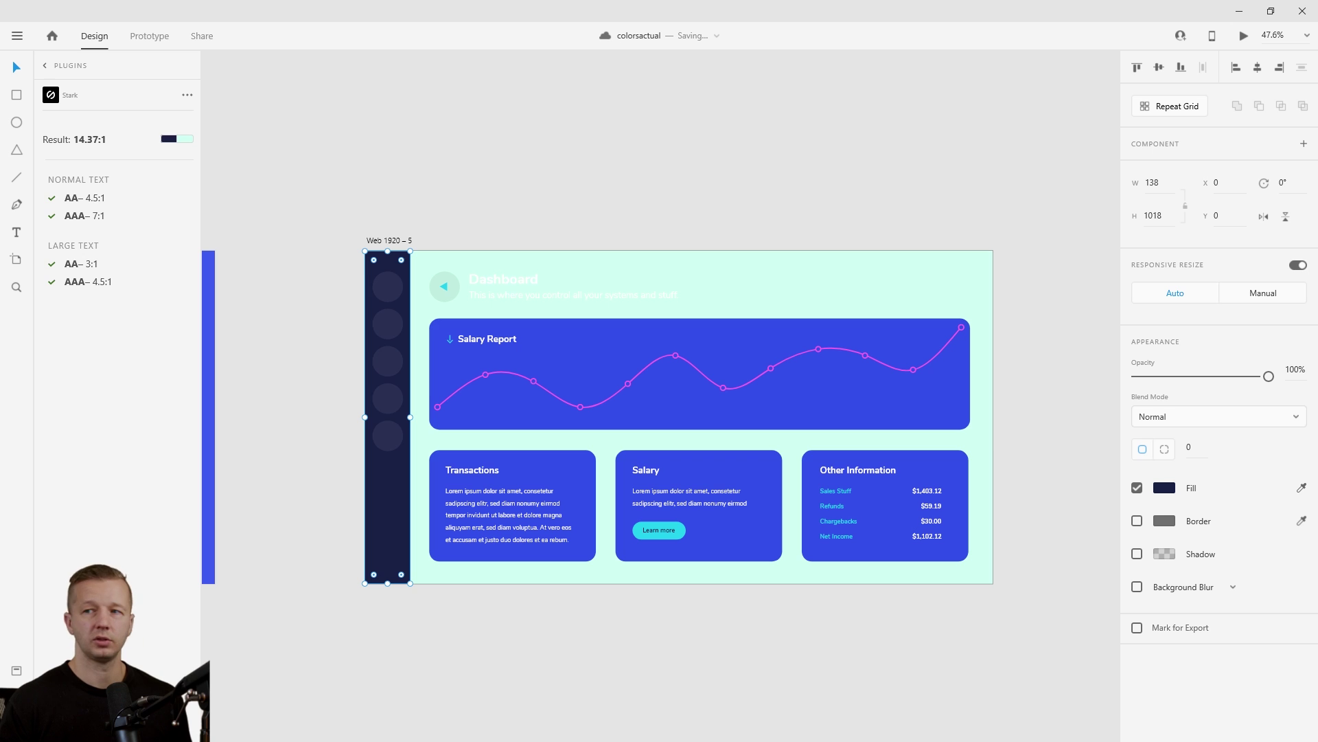
- Copy the palette's purple from Colorsinspo and fill the sidebar with #A56CC1
key("alt+Tab")
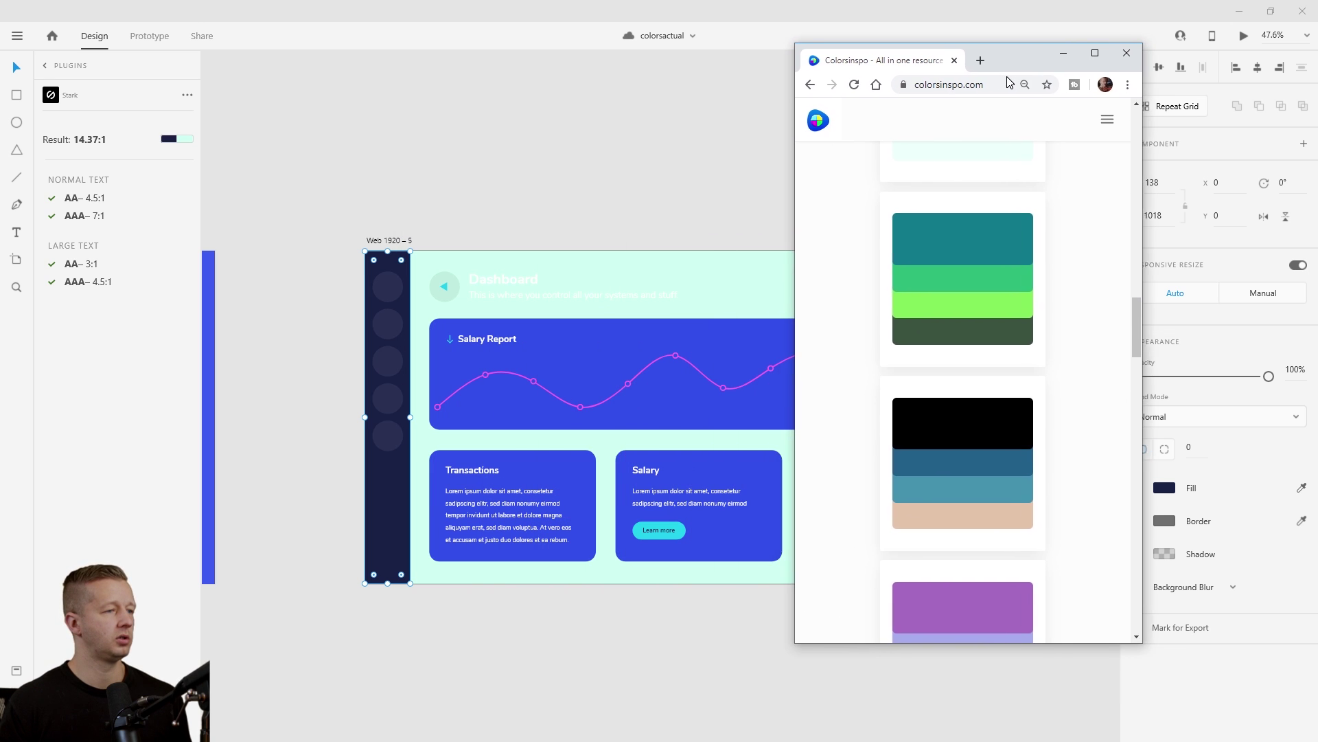
scroll(1087, 420, "down", 2)
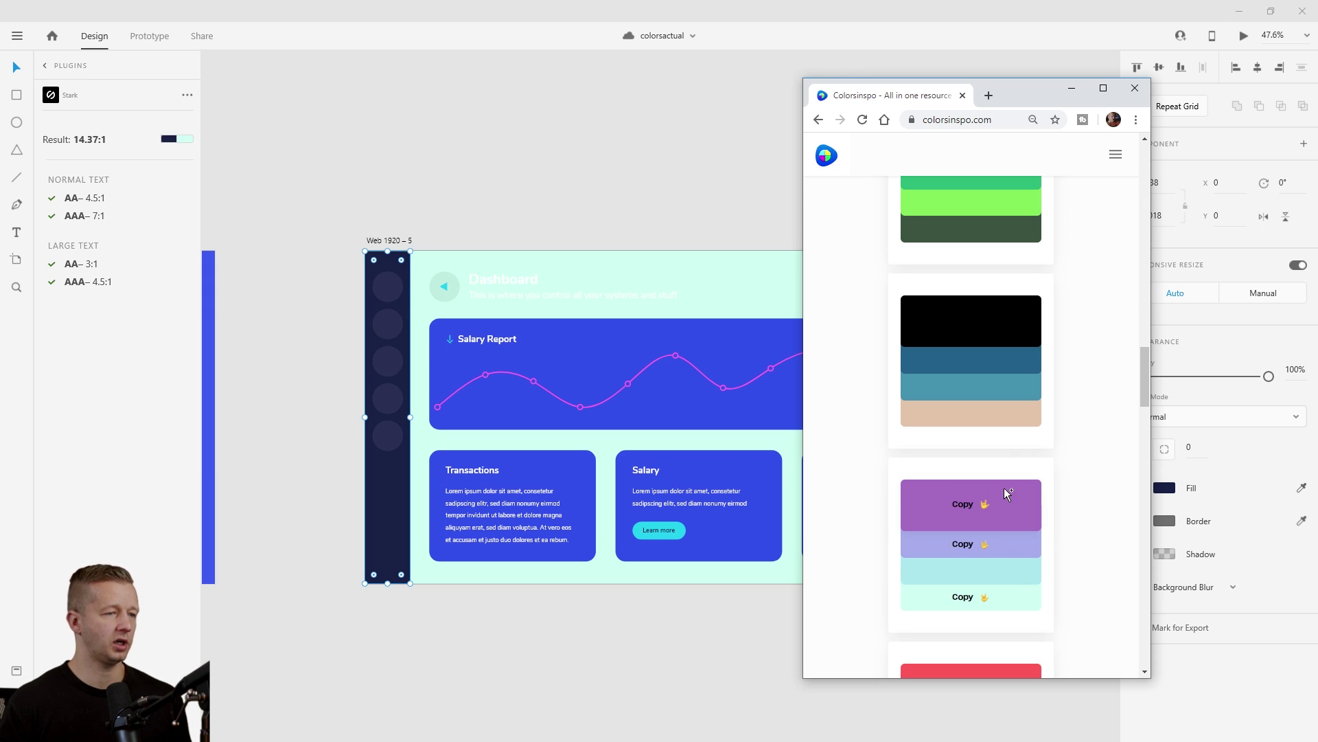
left_click(1072, 88)
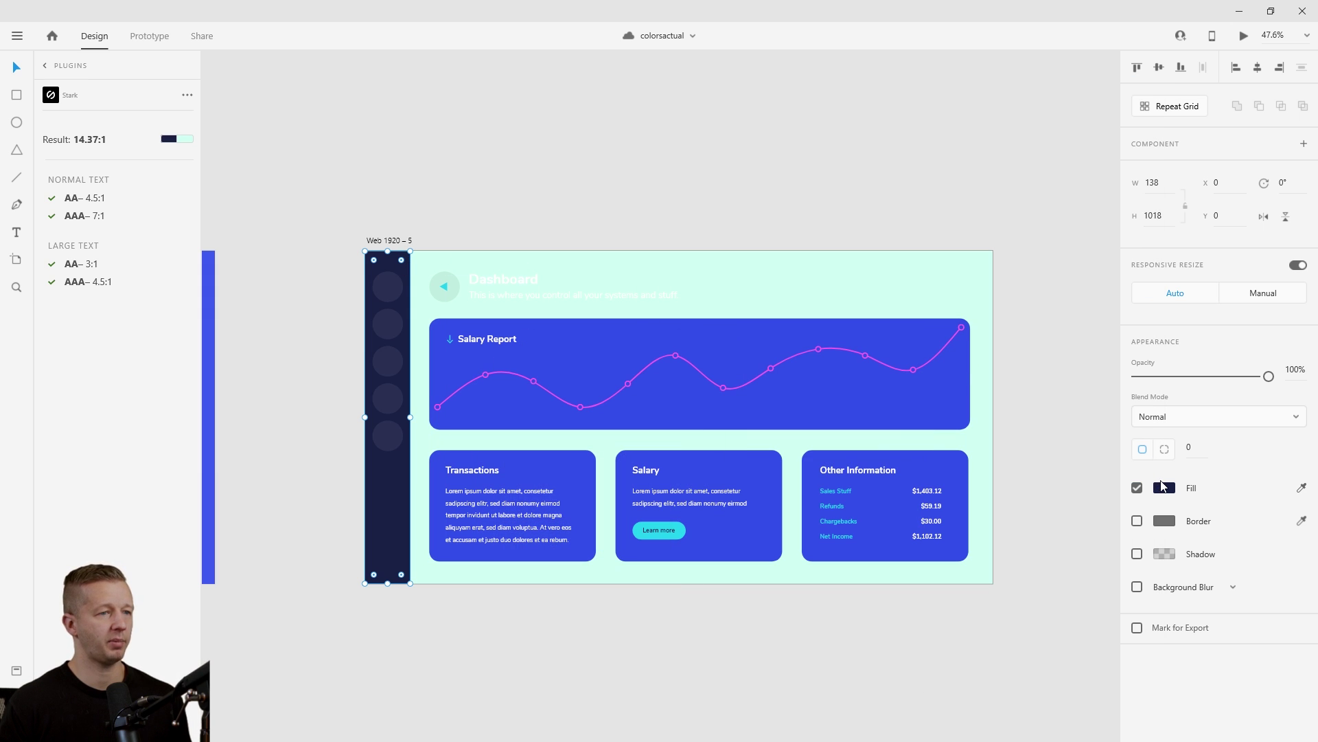
left_click(1164, 487)
type("#a56cc1")
key("Return")
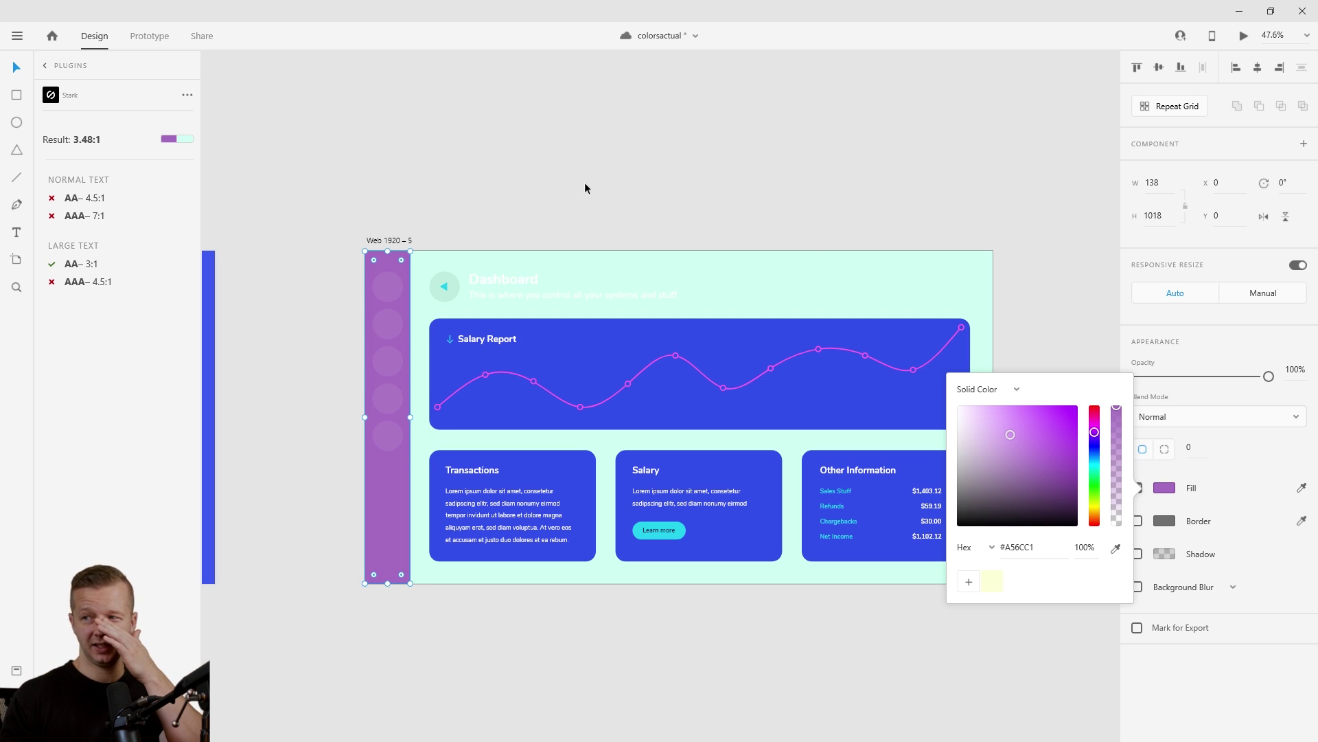
left_click(583, 182)
- Fill the cards and chart panel with a deeper mint #B8F3E2 sampled from the background
left_click(505, 278)
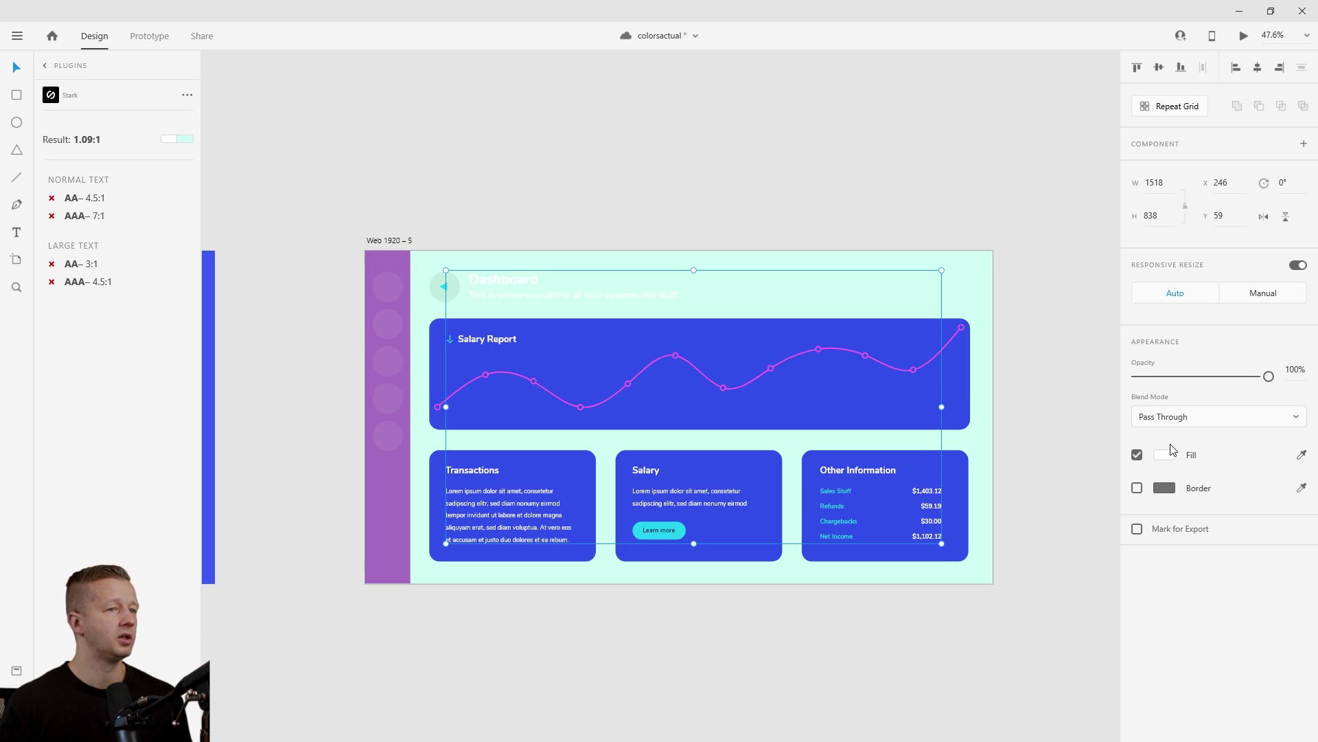
left_click(967, 402)
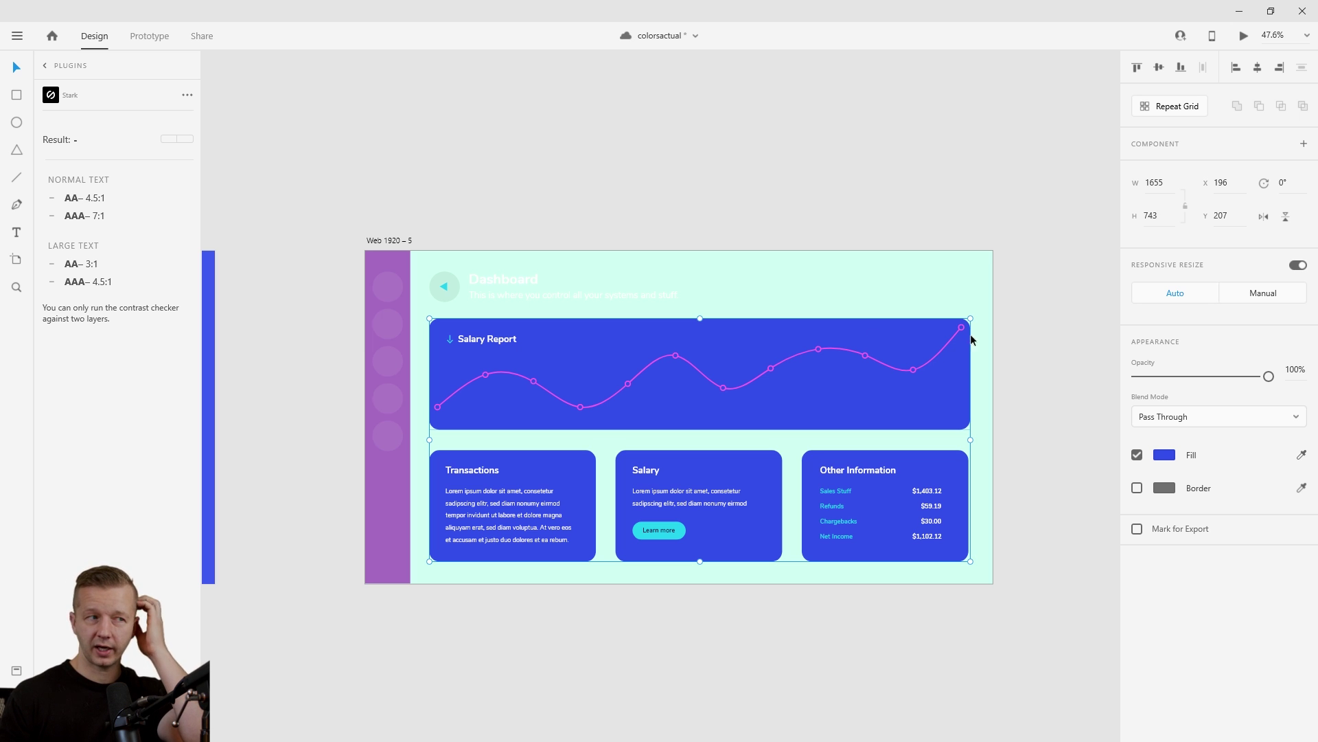
left_click(1301, 454)
left_click(920, 279)
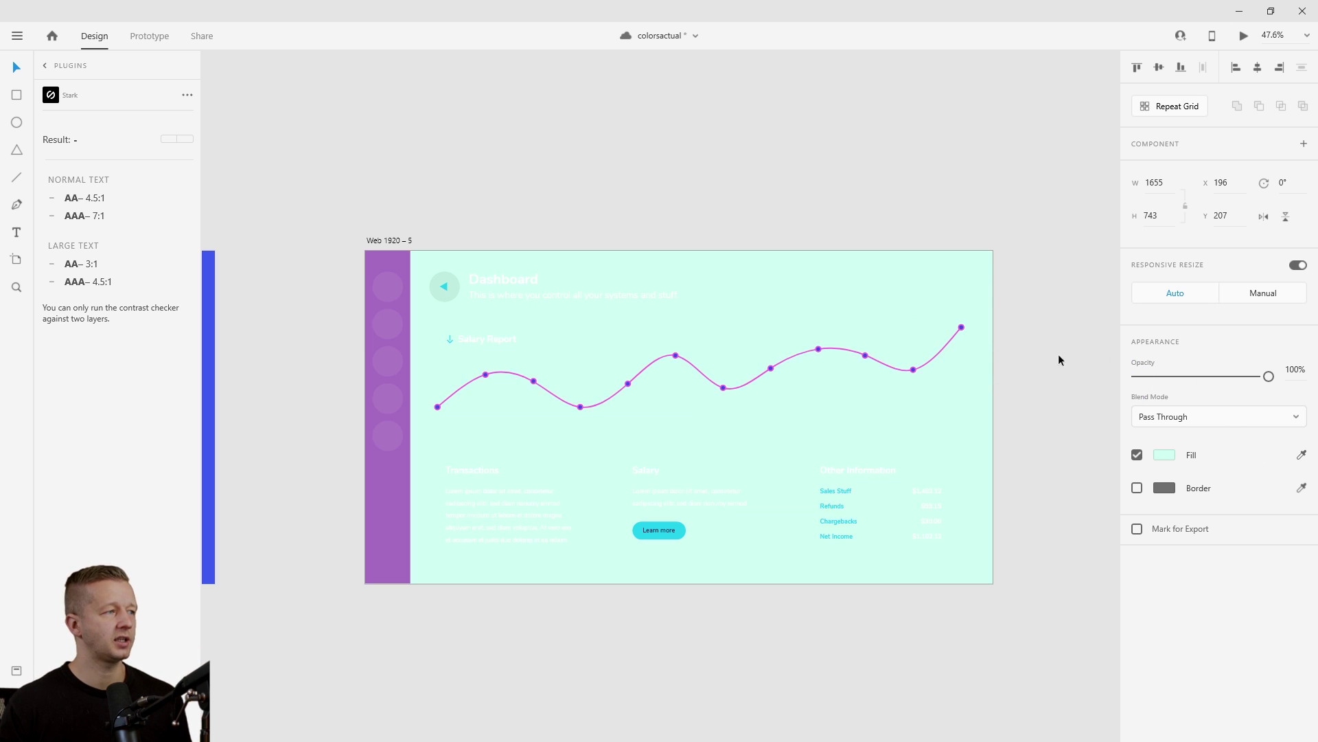
left_click(1165, 455)
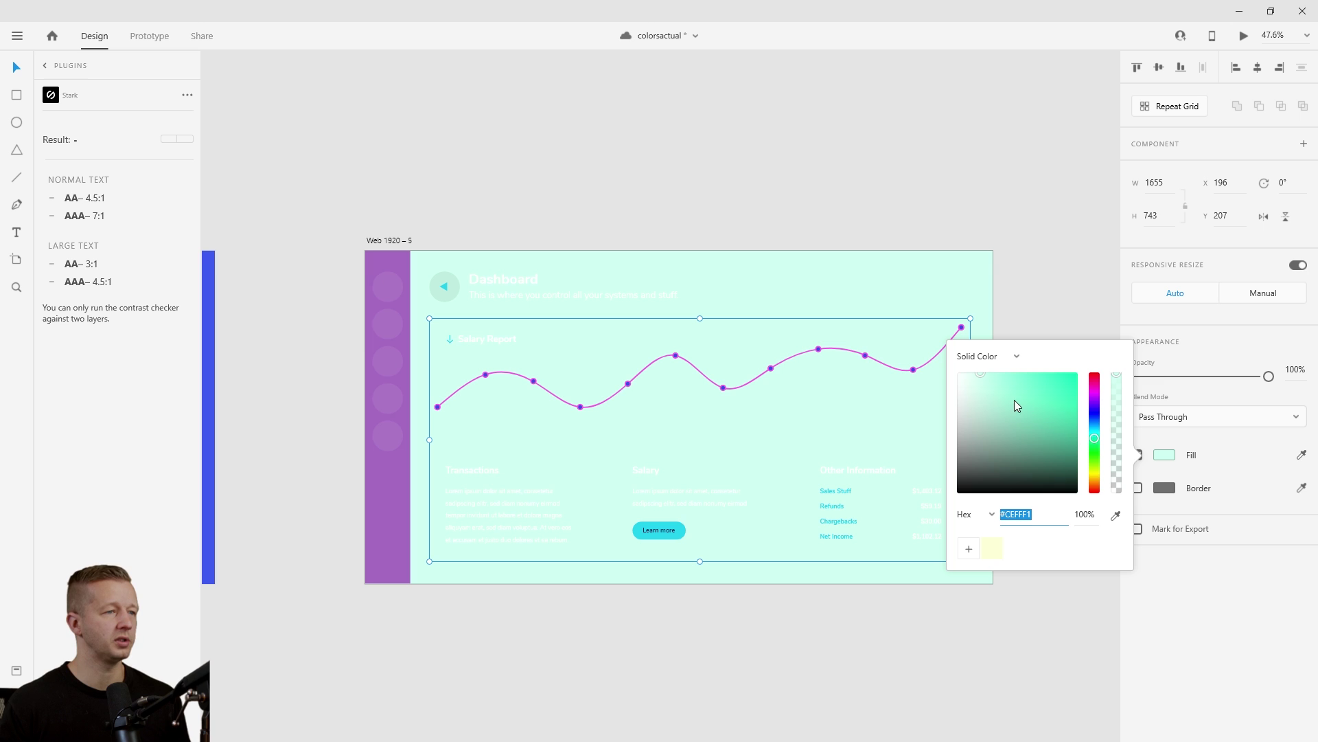
left_click_drag(980, 380, 964, 380)
left_click(509, 189)
- Set the dashboard text fill to black 000000
left_click(510, 275)
left_click(1176, 455)
type("000000")
key("Return")
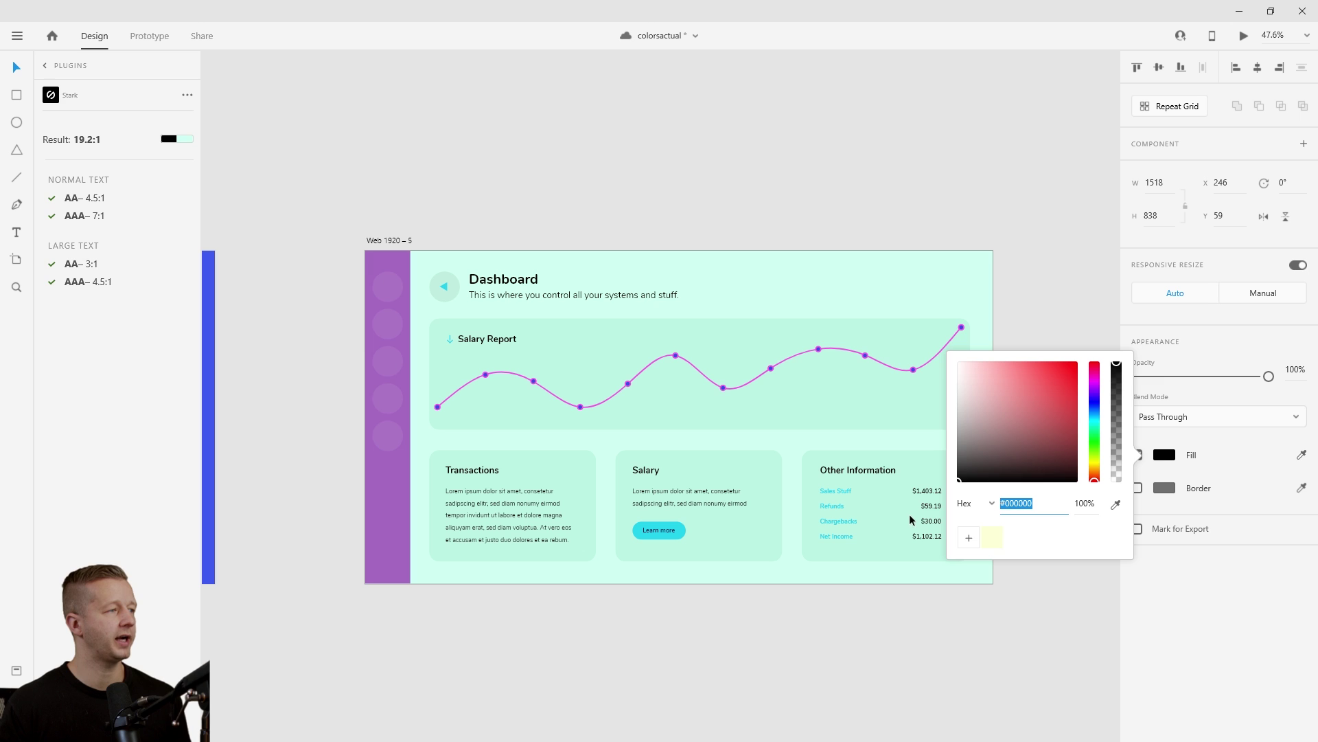
left_click(525, 192)
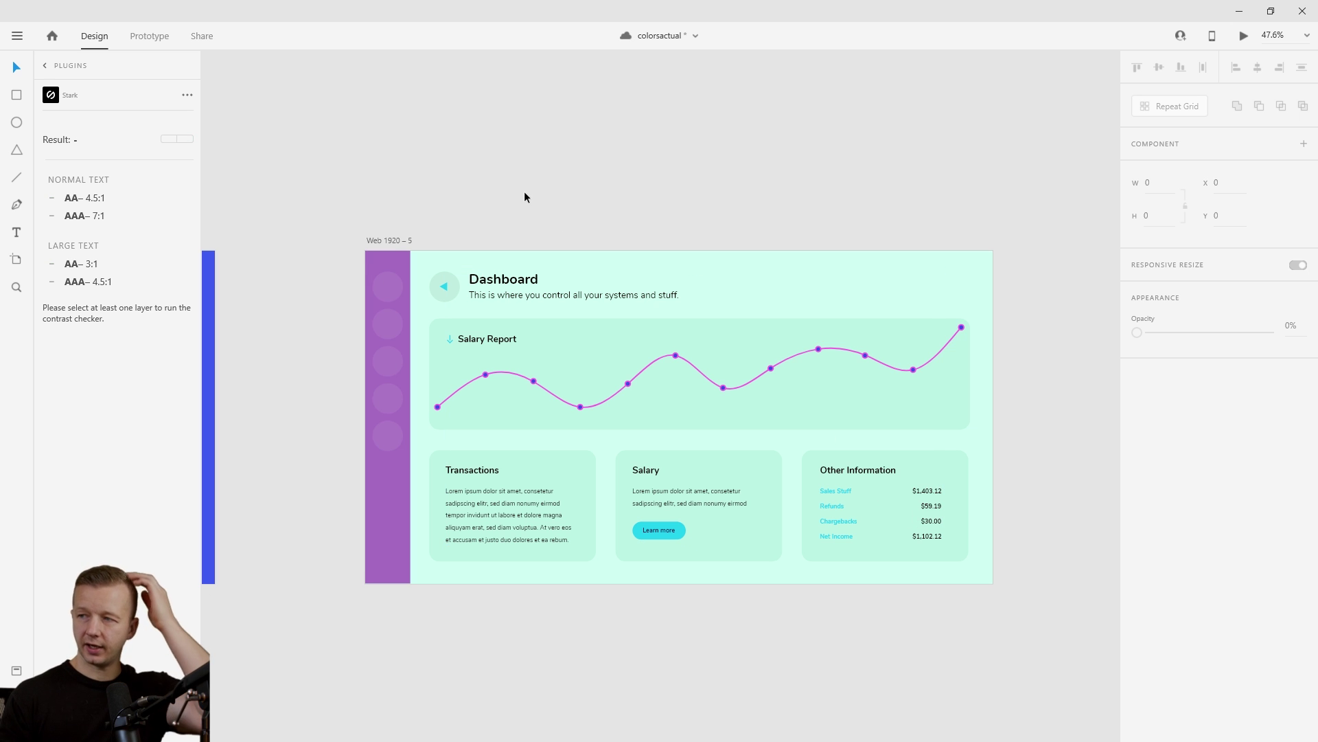
- Change the Salary Report chart points' fill to white #FFFFFF so they appear as hollow rings
left_click(684, 361)
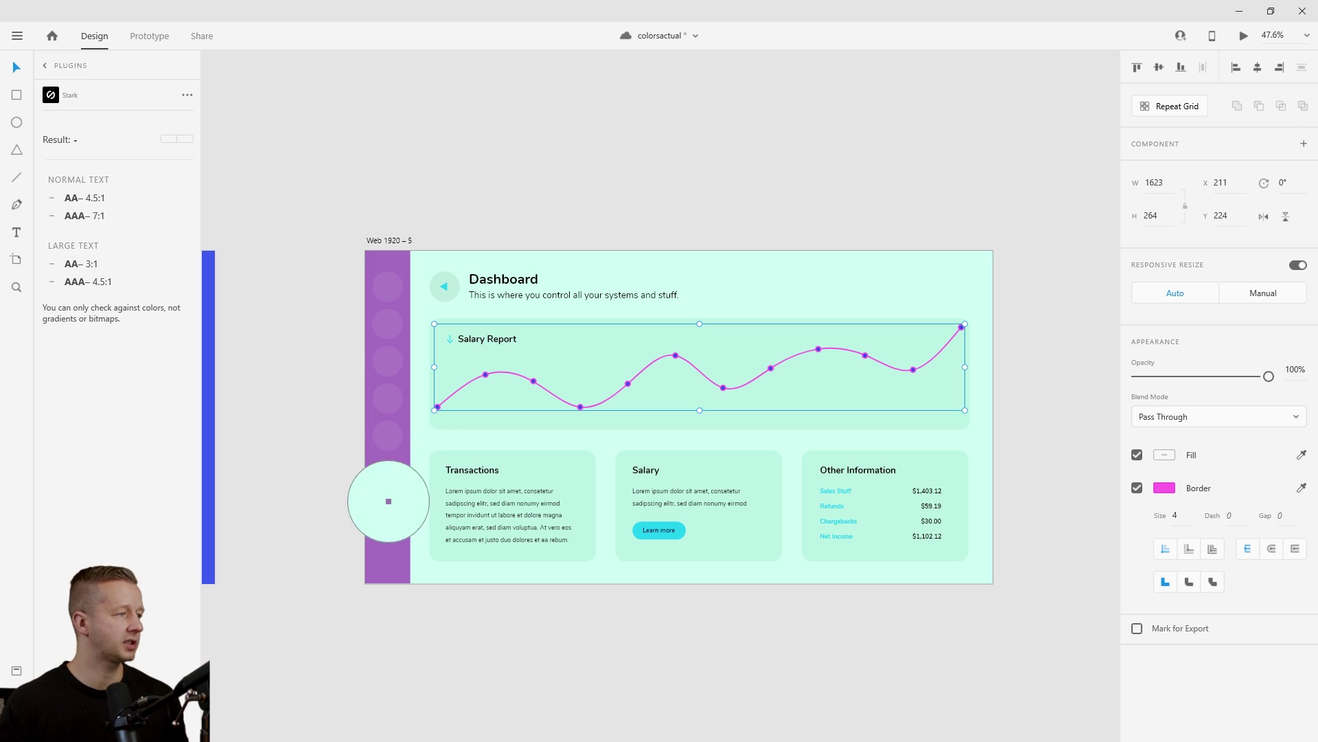
left_click(560, 173)
left_click(578, 406)
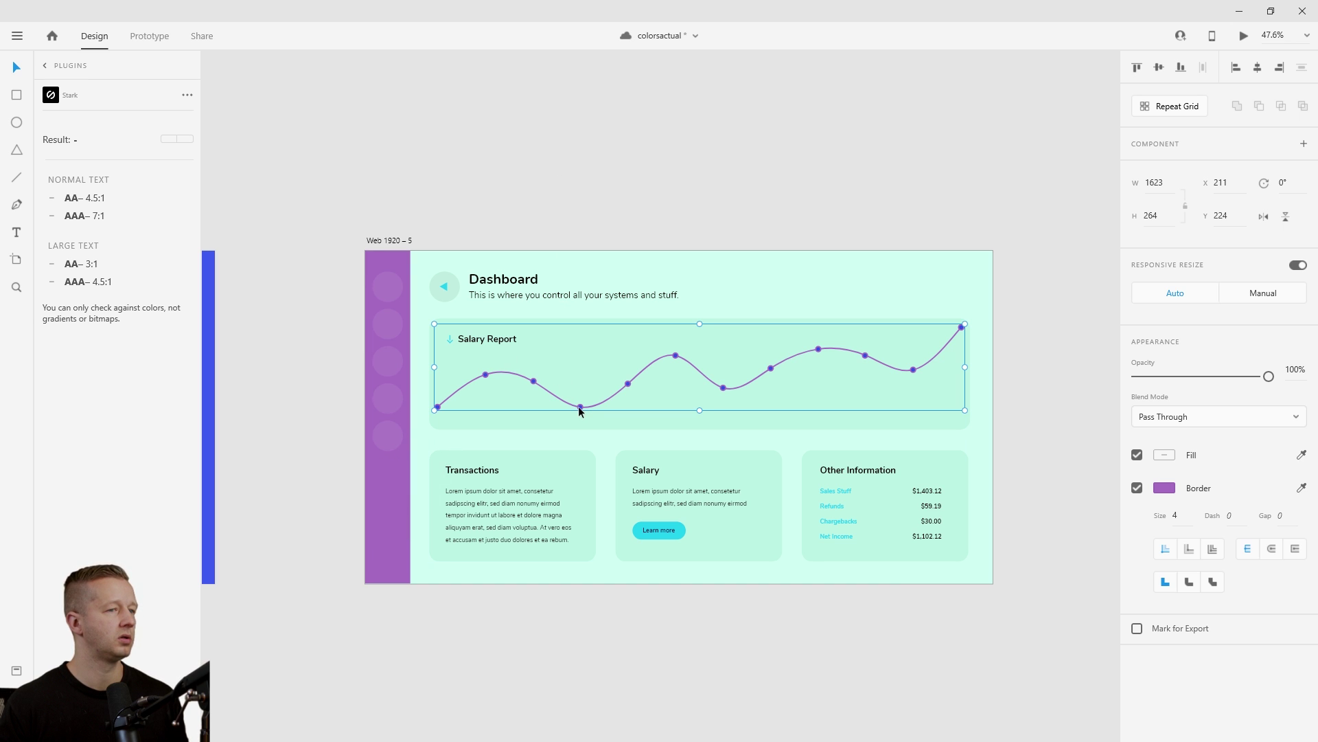
left_click(1166, 456)
left_click_drag(986, 387, 927, 348)
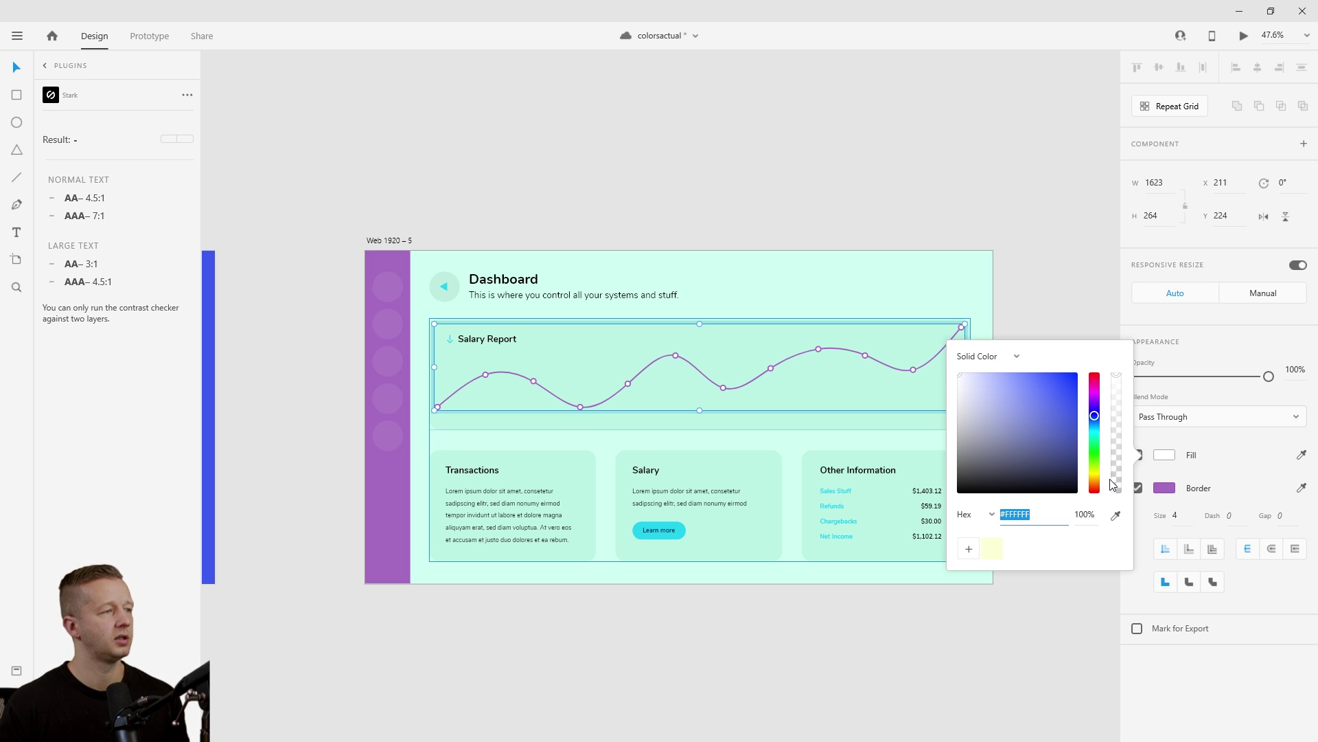
left_click(1115, 515)
left_click(765, 182)
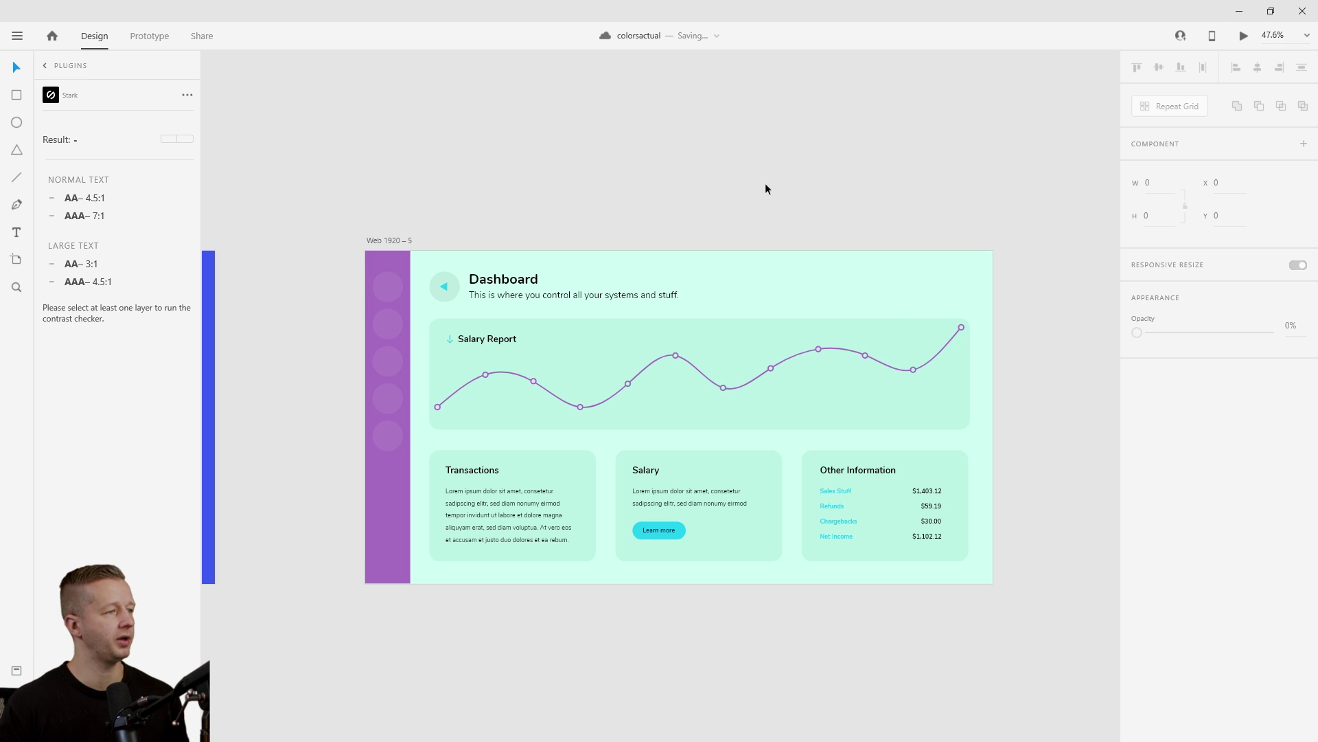
- Fill the back arrow, Learn more button and Other Information labels with the sidebar purple
left_click(445, 291)
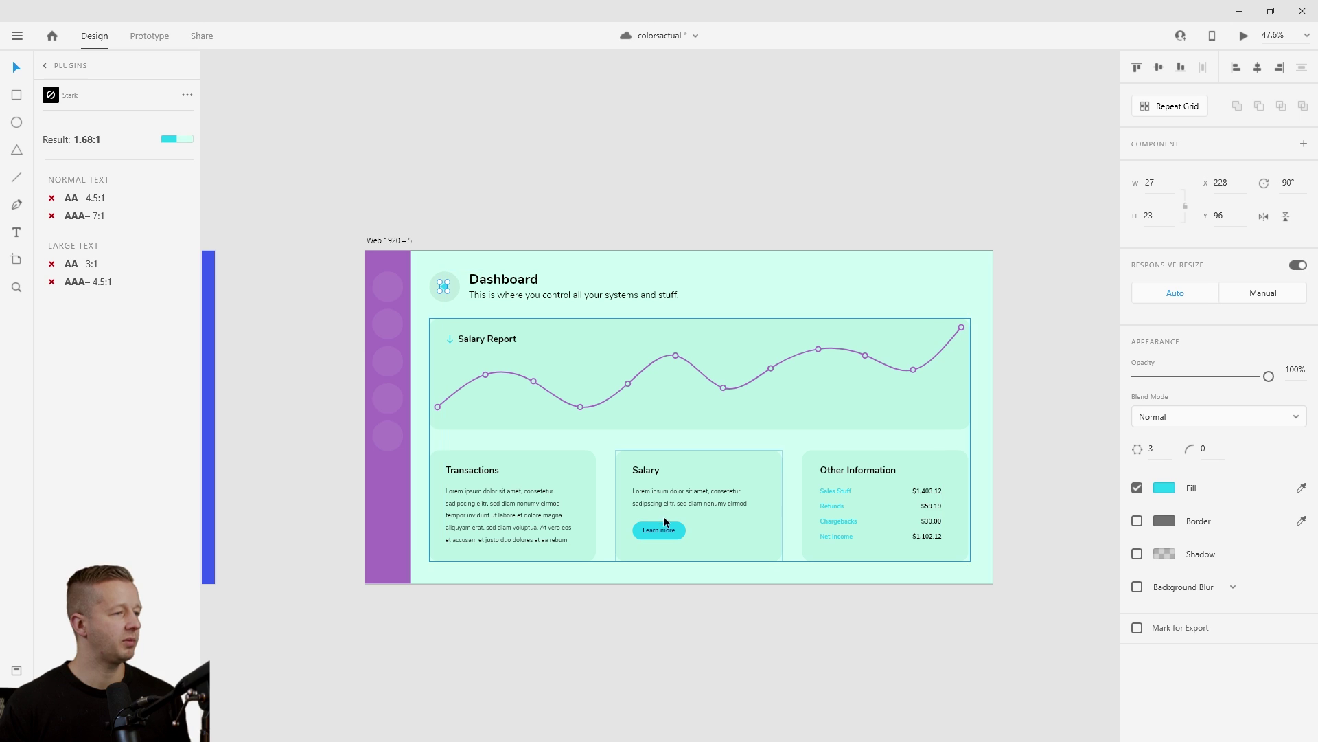
left_click(683, 530, "shift")
left_click(833, 506, "shift")
left_click(831, 521, "shift")
left_click(830, 535, "shift")
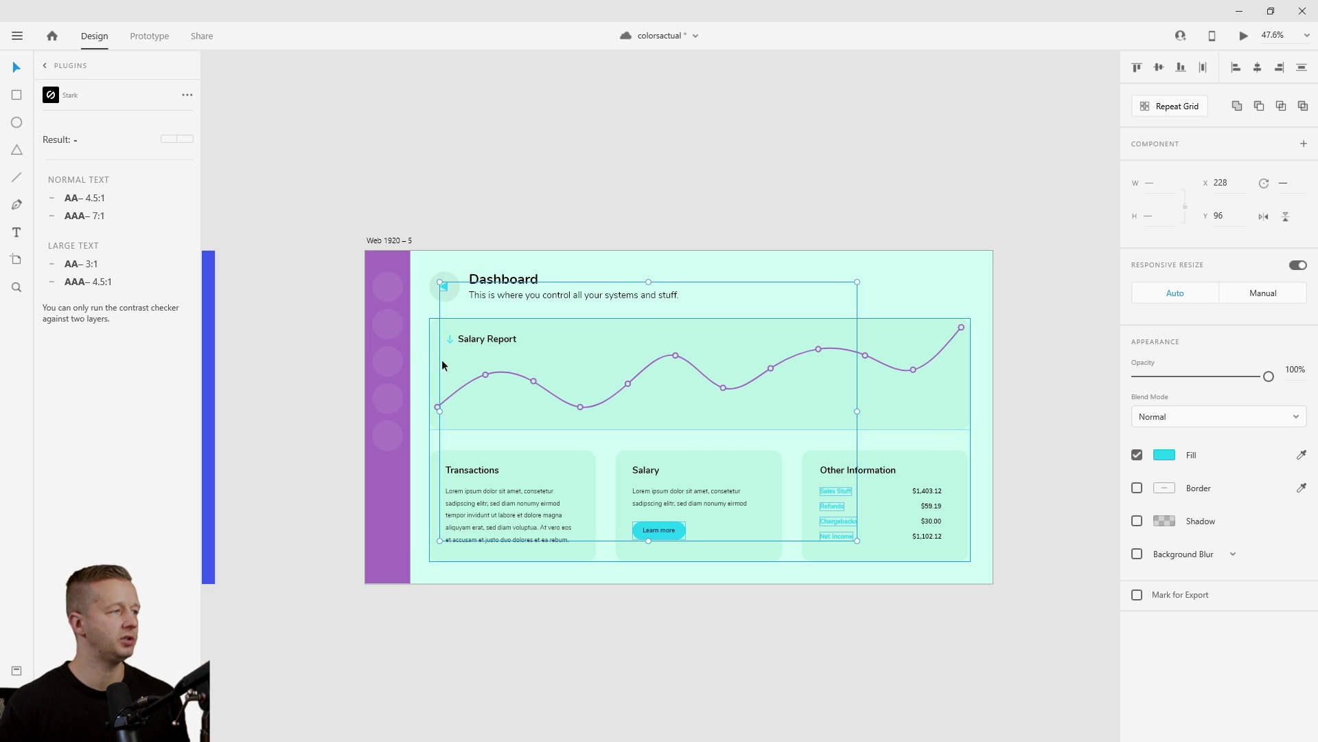
left_click(1301, 454)
left_click(398, 499)
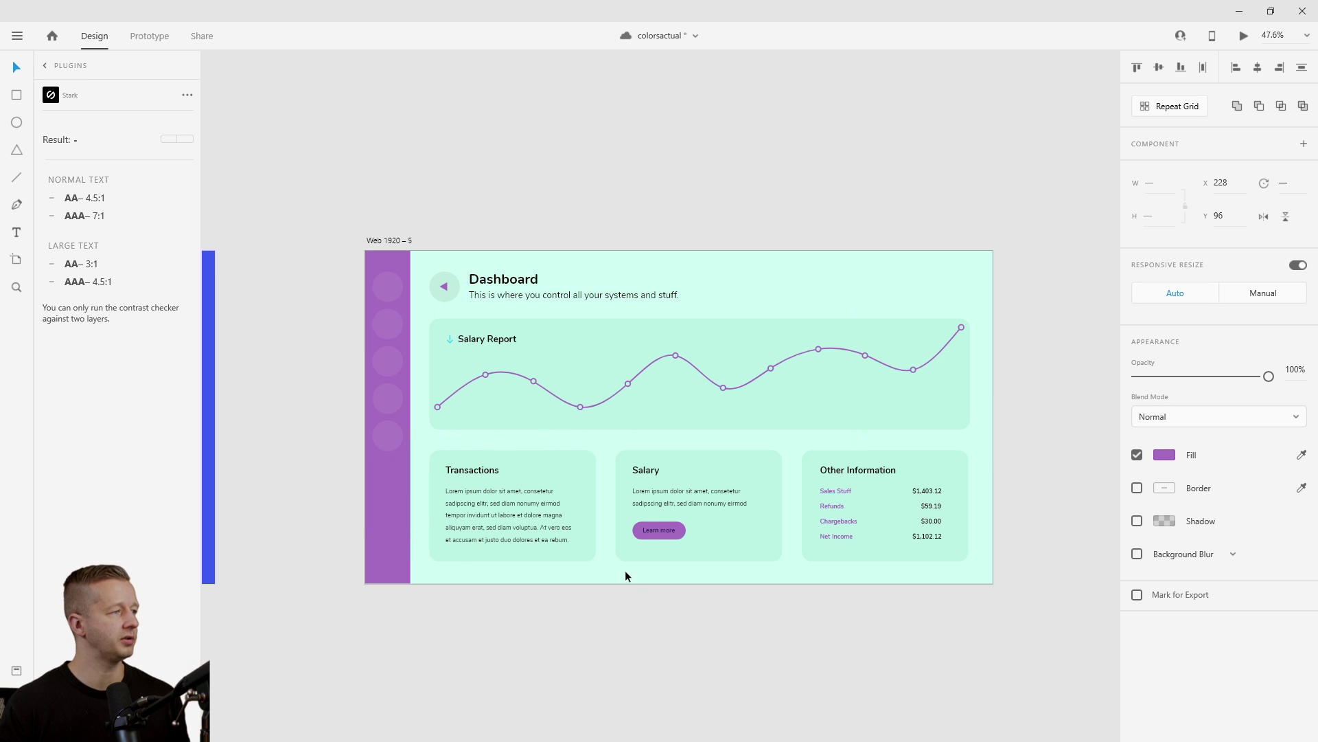
- Make the Salary Report arrow's border the sidebar purple
left_click(450, 339)
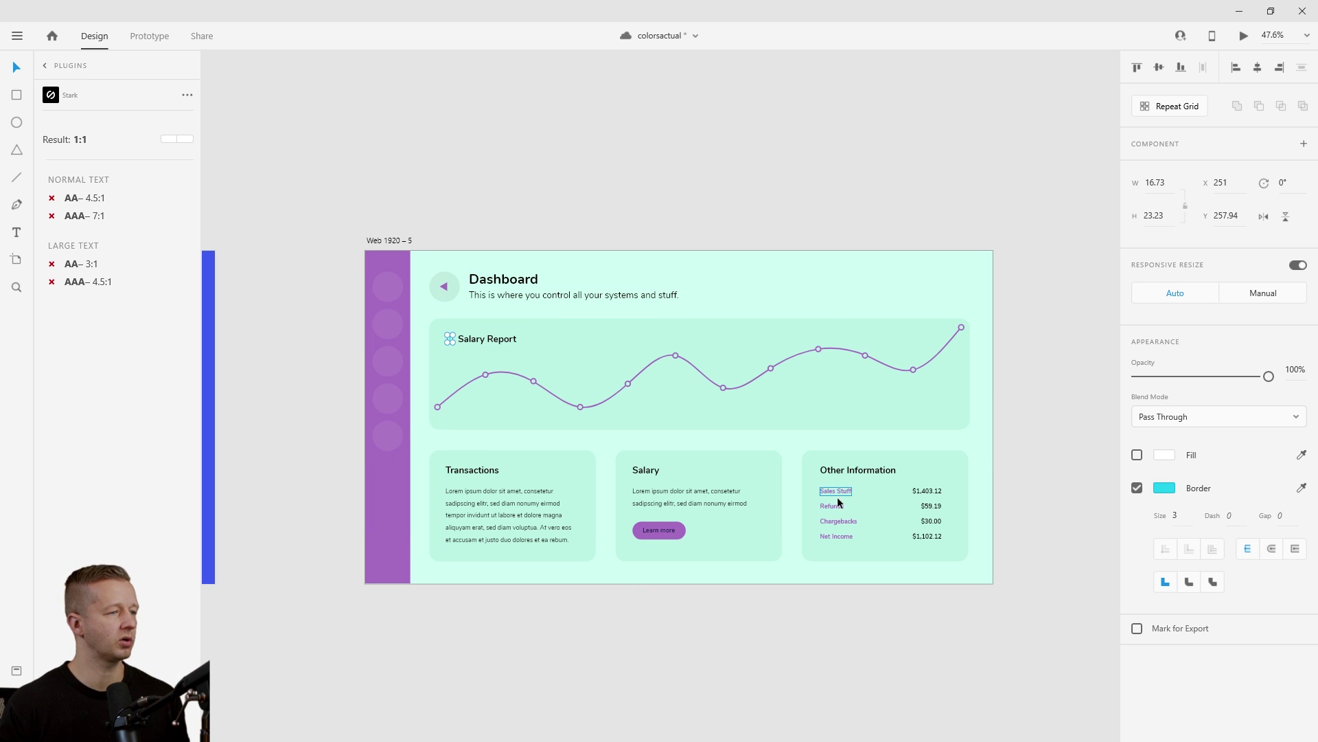
left_click(1301, 487)
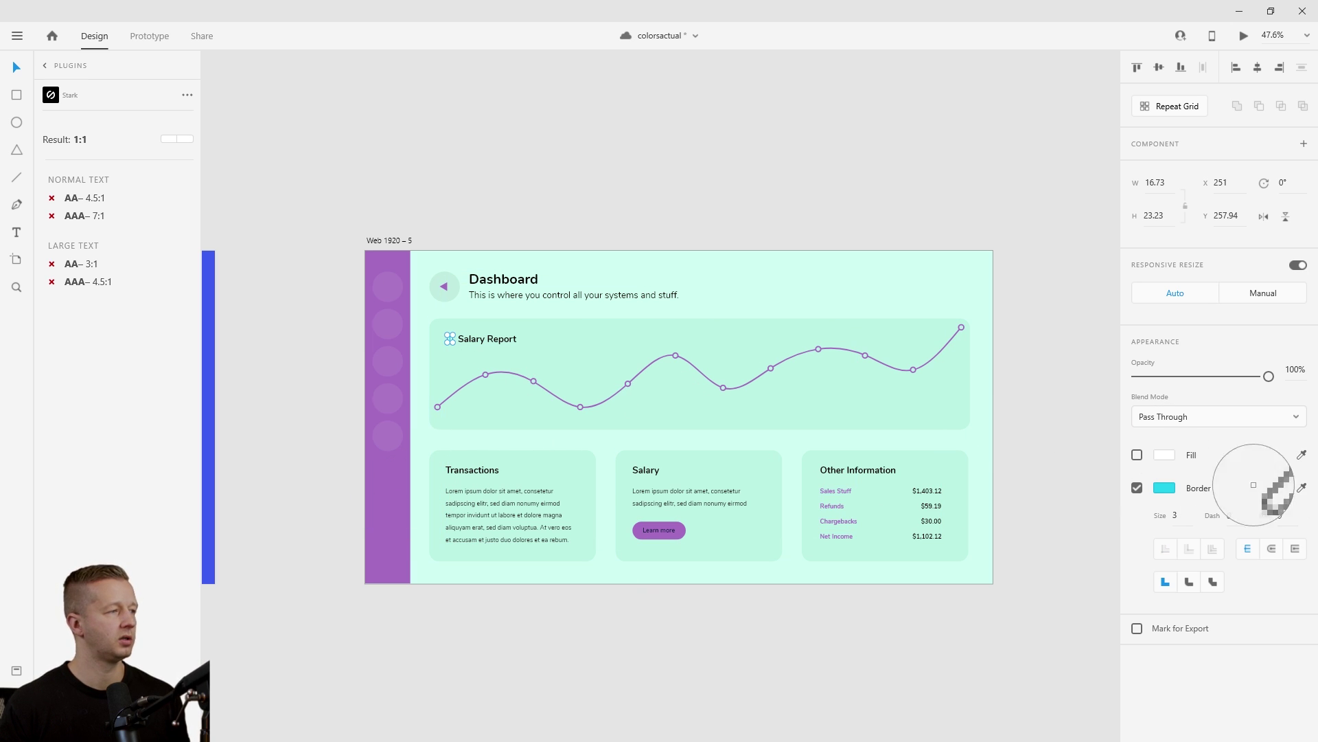
left_click(396, 507)
left_click(704, 182)
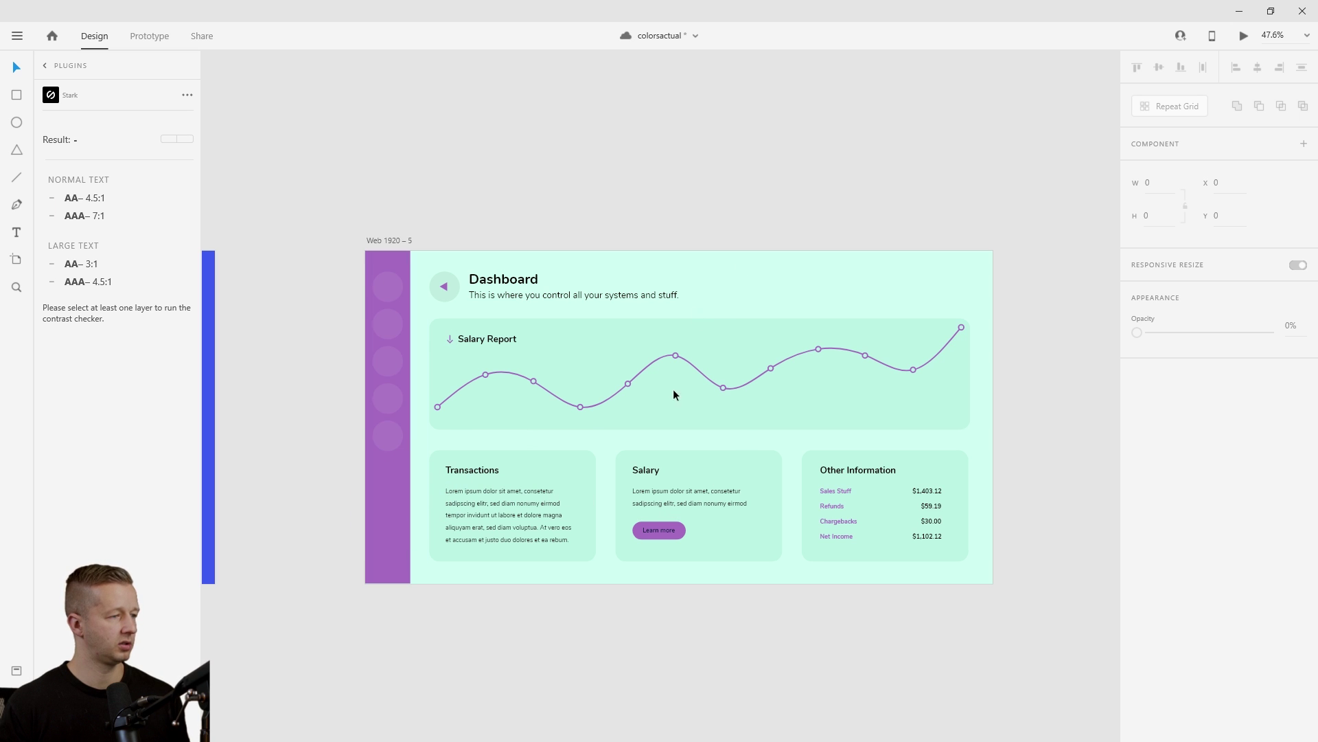
- Set the Learn more button text to white
left_click(660, 530)
left_click(1163, 652)
left_click(966, 553)
left_click(718, 155)
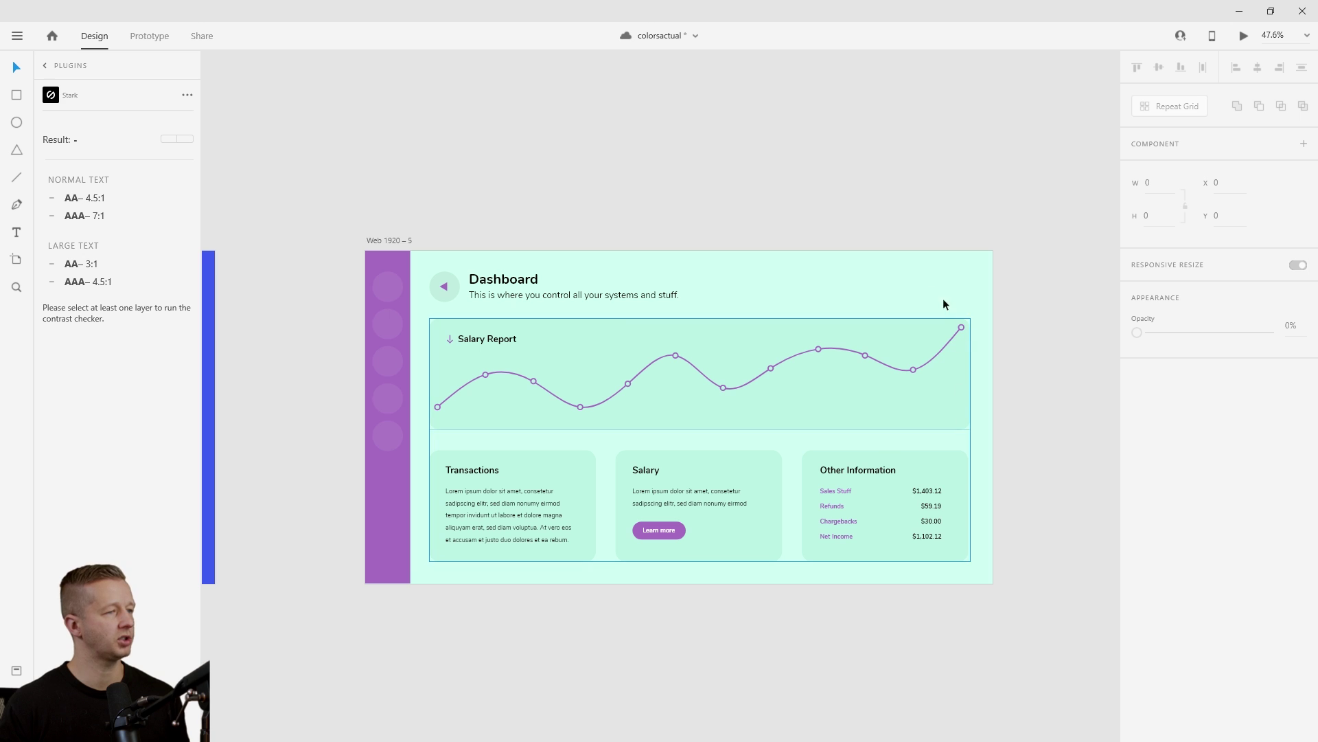
- Zoom and pan around Web 1920 – 5 to review the finished mint dashboard
scroll(735, 277, "up", 2)
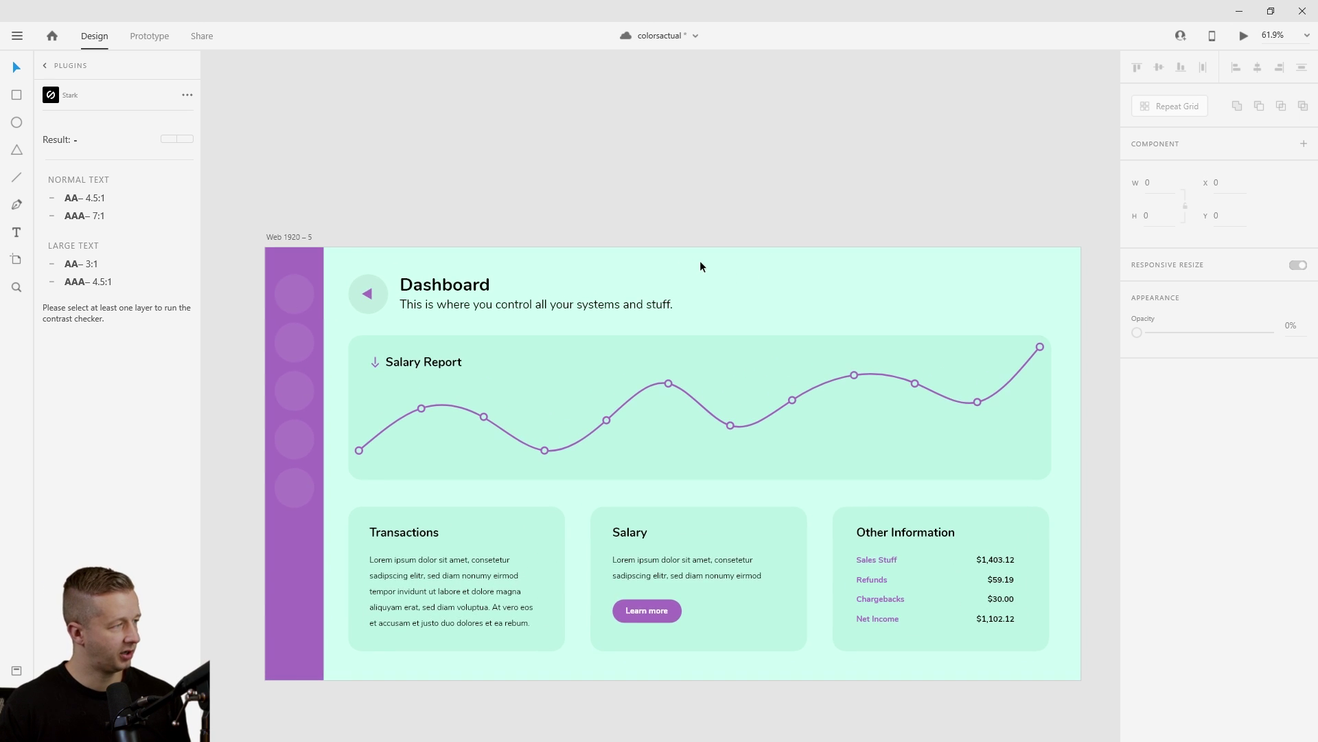
scroll(700, 265, "down", 2)
scroll(700, 265, "up", 2)
scroll(622, 210, "down", 1)
scroll(624, 204, "down", 3)
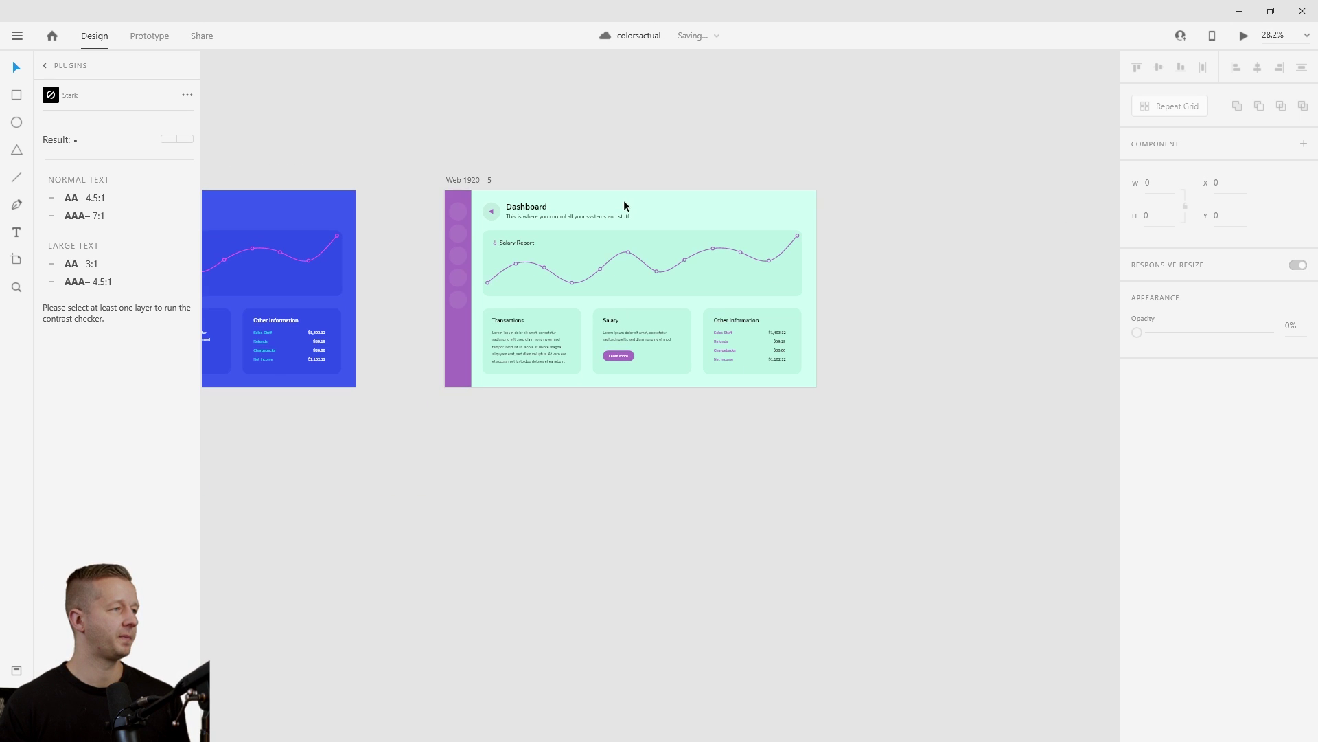
scroll(806, 209, "up", 2)
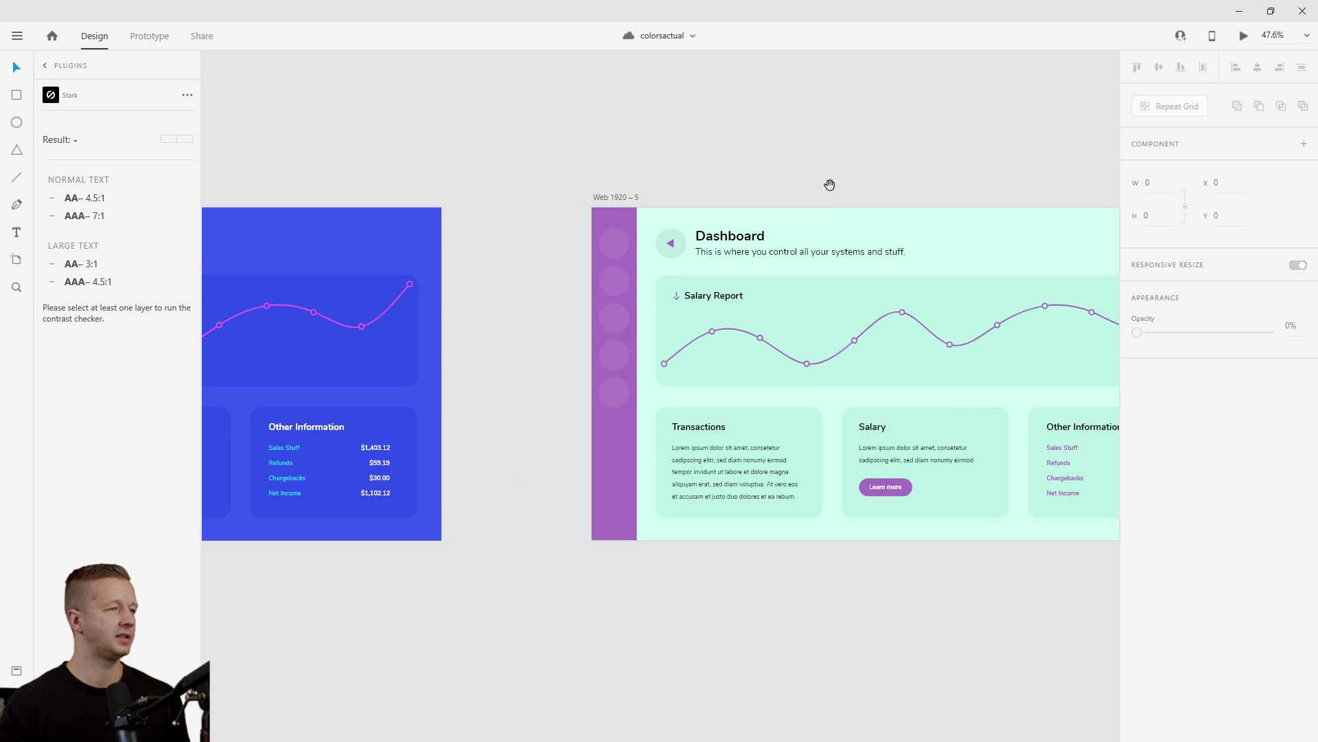
left_click_drag(829, 183, 586, 193)
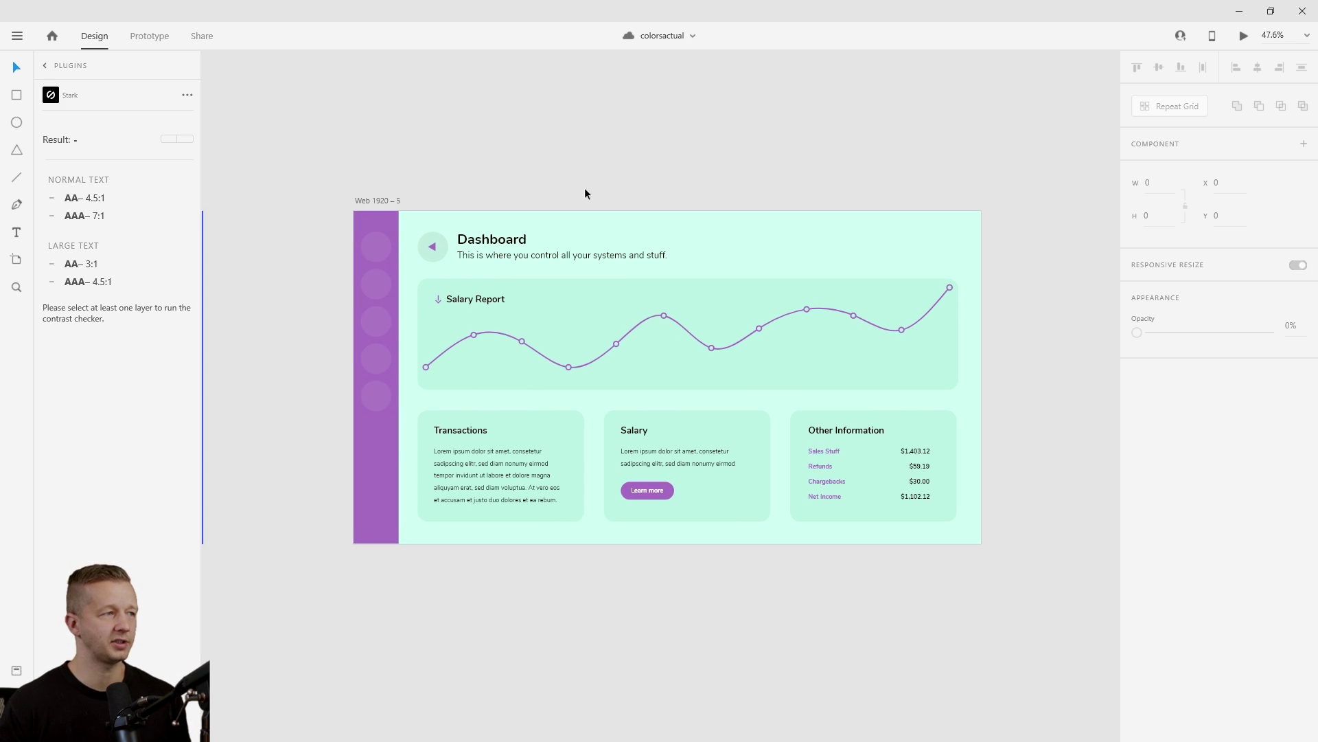
mouse_move(328, 162)
left_mouse_down()
mouse_move(1010, 594)
mouse_move(961, 543)
mouse_move(363, 167)
mouse_move(323, 165)
left_mouse_up()
left_click(1010, 597)
left_click(324, 164)
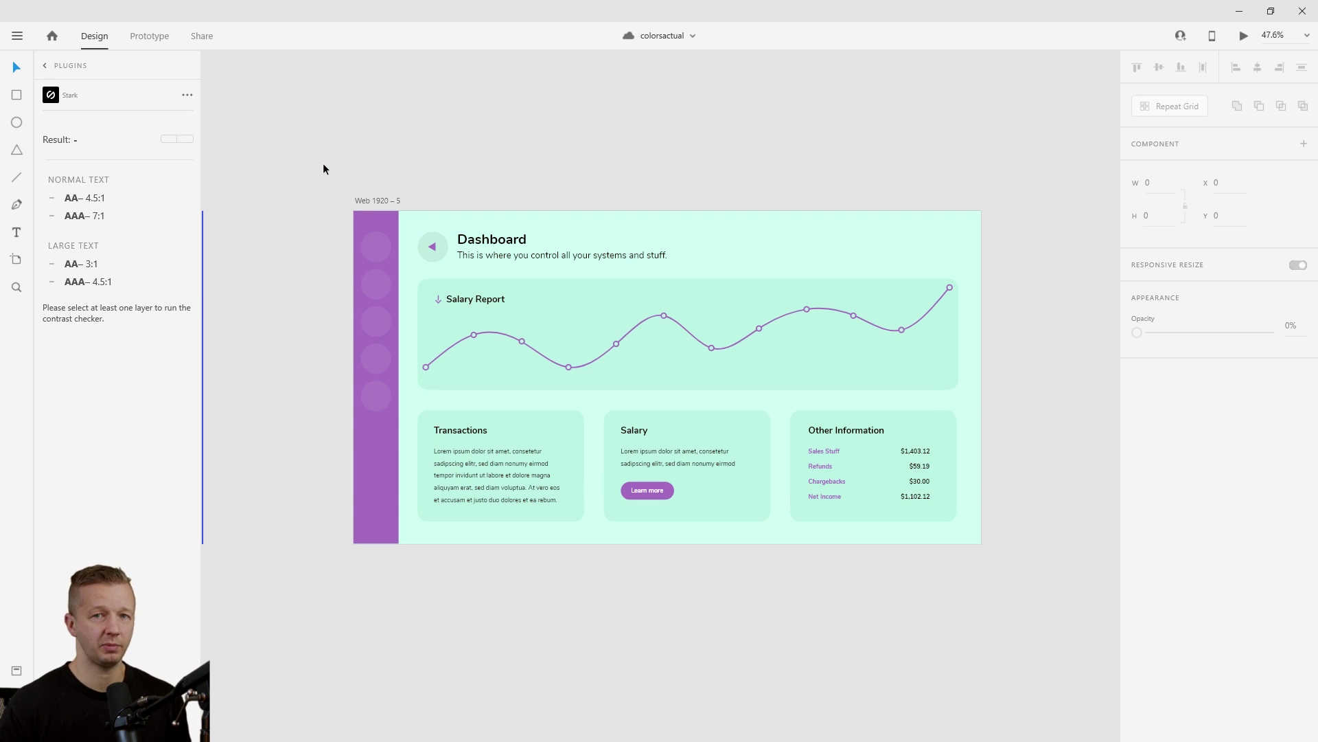
- Zoom out until all five dashboard artboards fit side by side
scroll(323, 162, "down", 5)
scroll(265, 142, "left", 5)
scroll(500, 247, "up", 2)
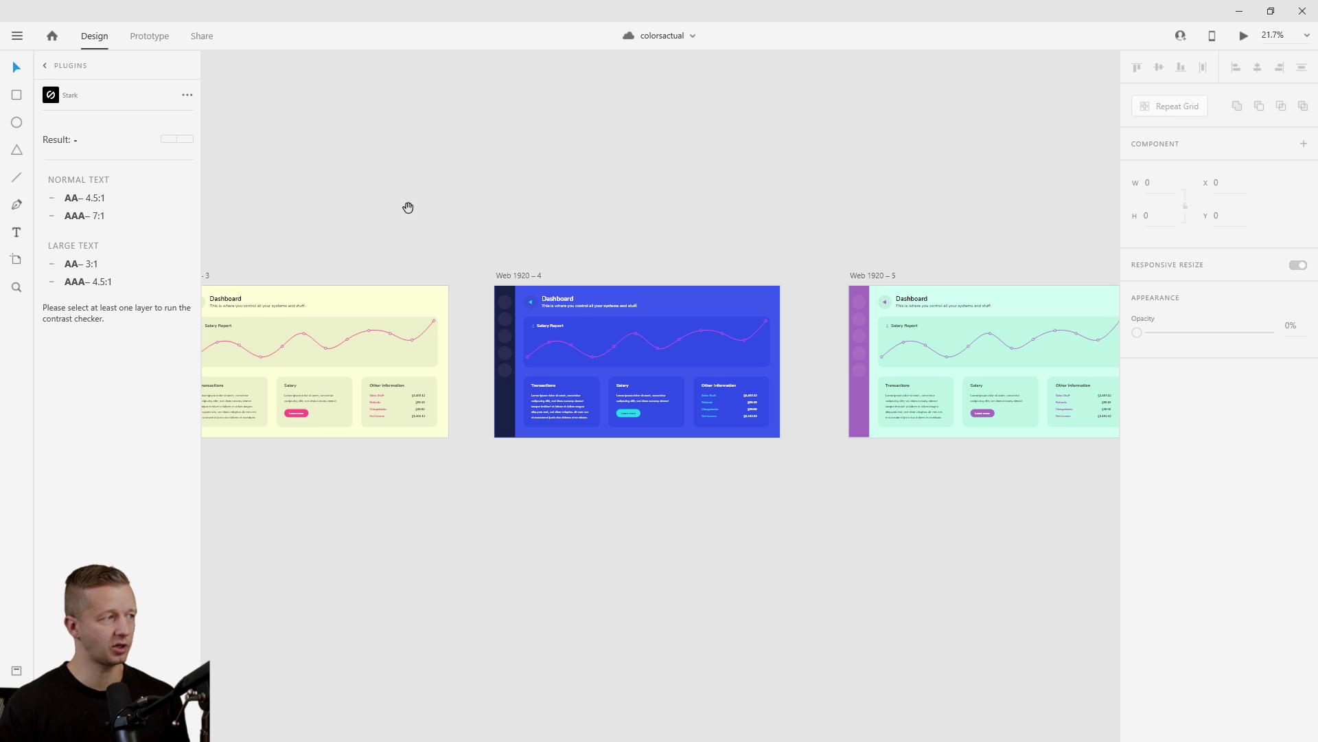
scroll(459, 241, "left", 5)
scroll(787, 240, "down", 3)
scroll(786, 241, "right", 5)
scroll(492, 206, "left", 2)
left_click(307, 238)
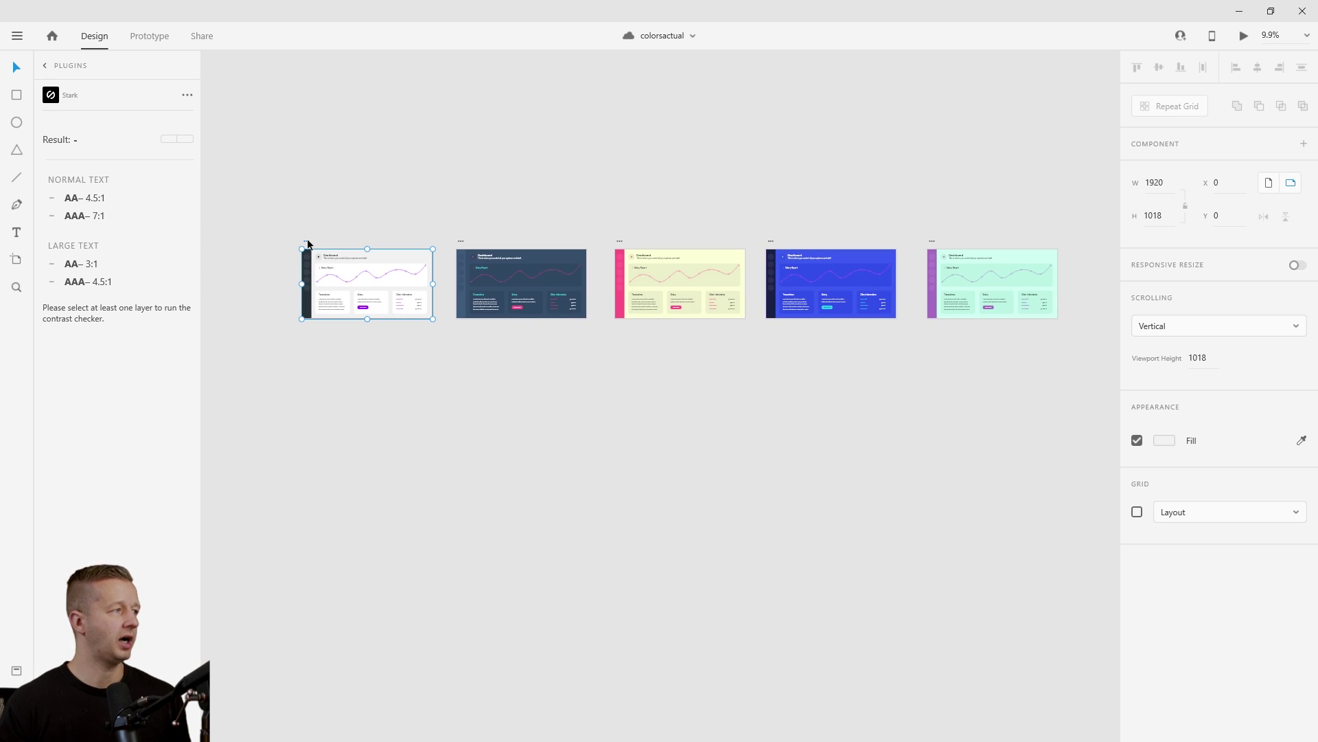
- In prototype mode, wire artboards 1 through 5 to each other in sequence
left_click(143, 41)
left_click_drag(434, 269, 462, 249)
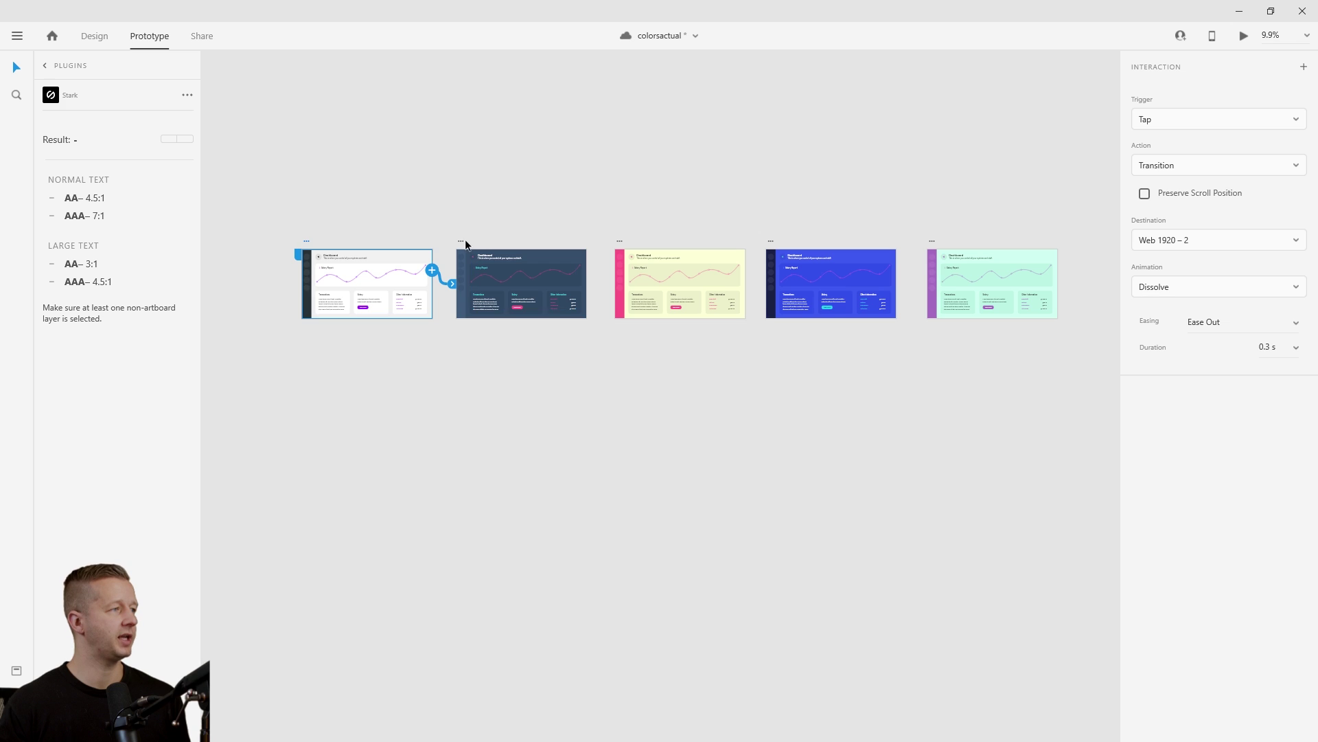
left_click(463, 249)
left_click_drag(587, 270, 659, 281)
left_click(620, 250)
left_click_drag(745, 270, 797, 281)
left_click(771, 240)
left_click_drag(893, 270, 991, 281)
- Check artboard 1's 0.3 s dissolve link and launch the prototype preview
left_click(307, 240)
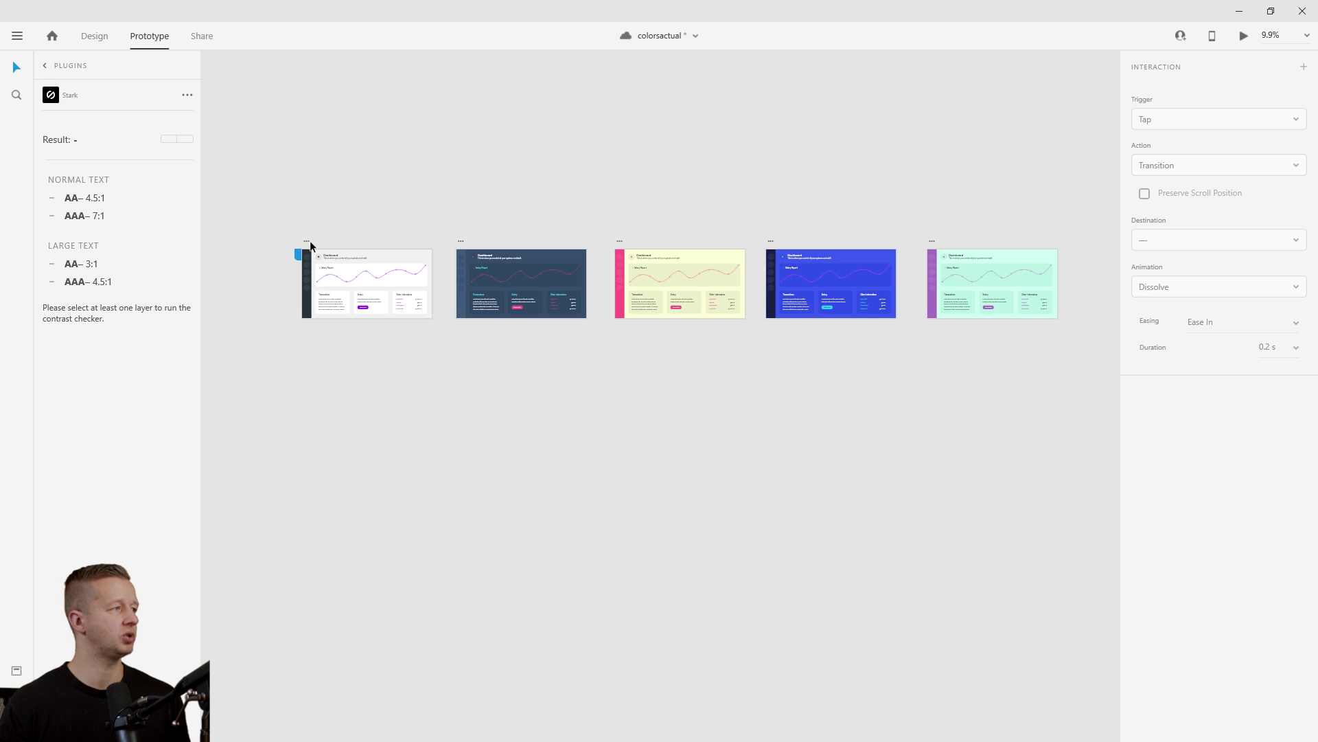
left_click(309, 246)
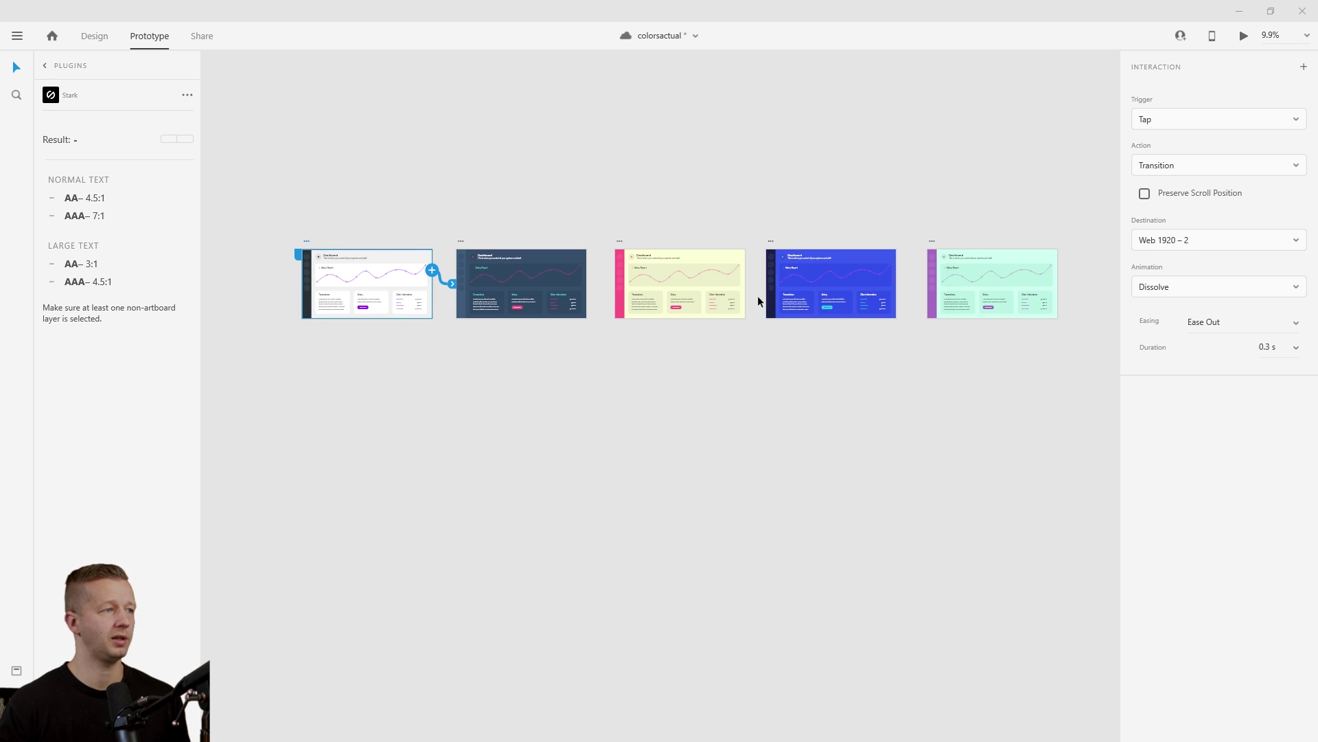
key("ctrl+Return")
- Maximize the preview and advance through the dark blue, yellow-pink, blue-cyan and mint-purple dashboards
double_click(565, 61)
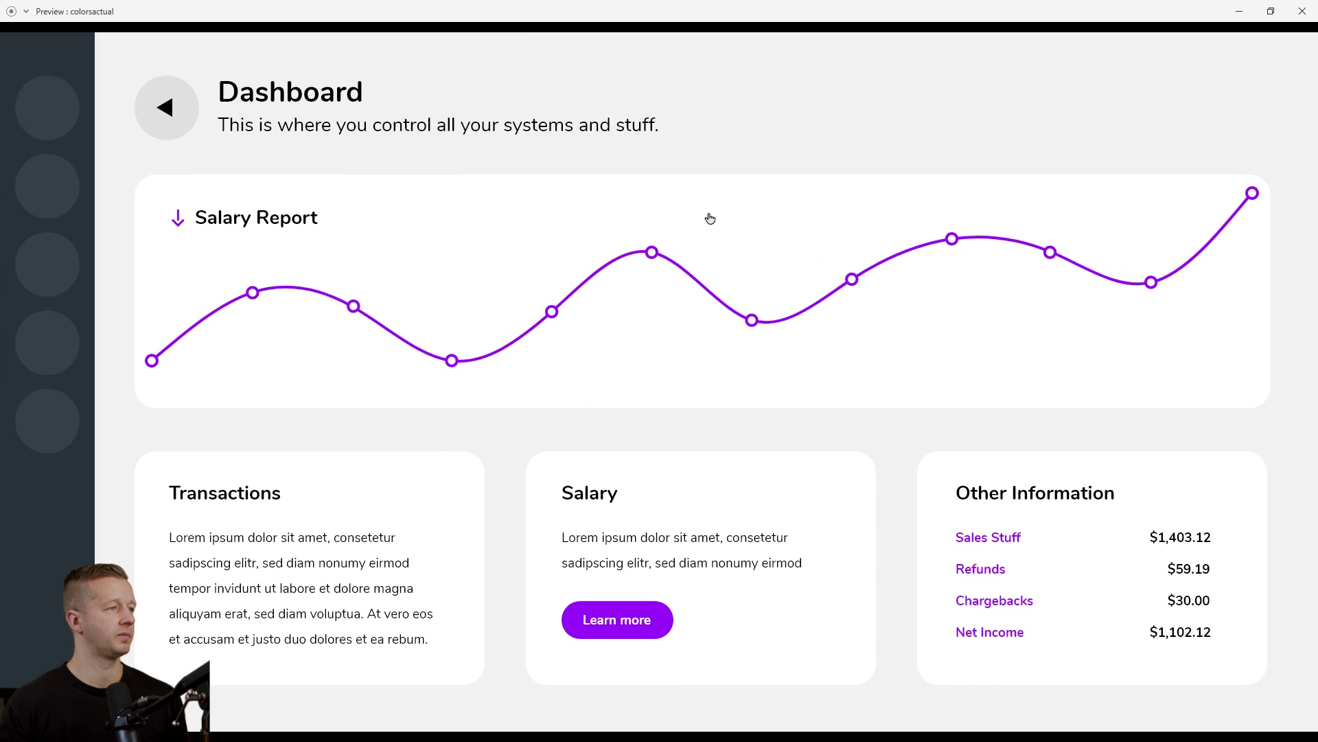
left_click(892, 238)
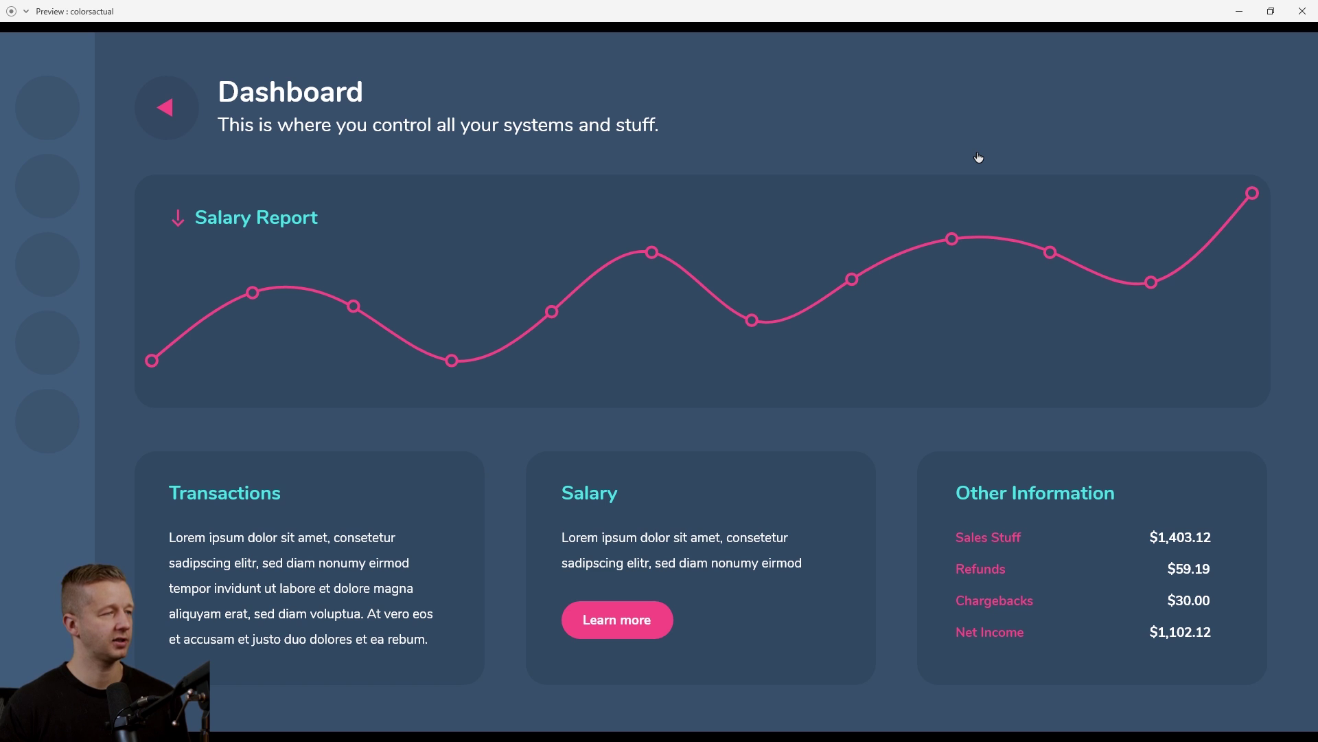
left_click(978, 157)
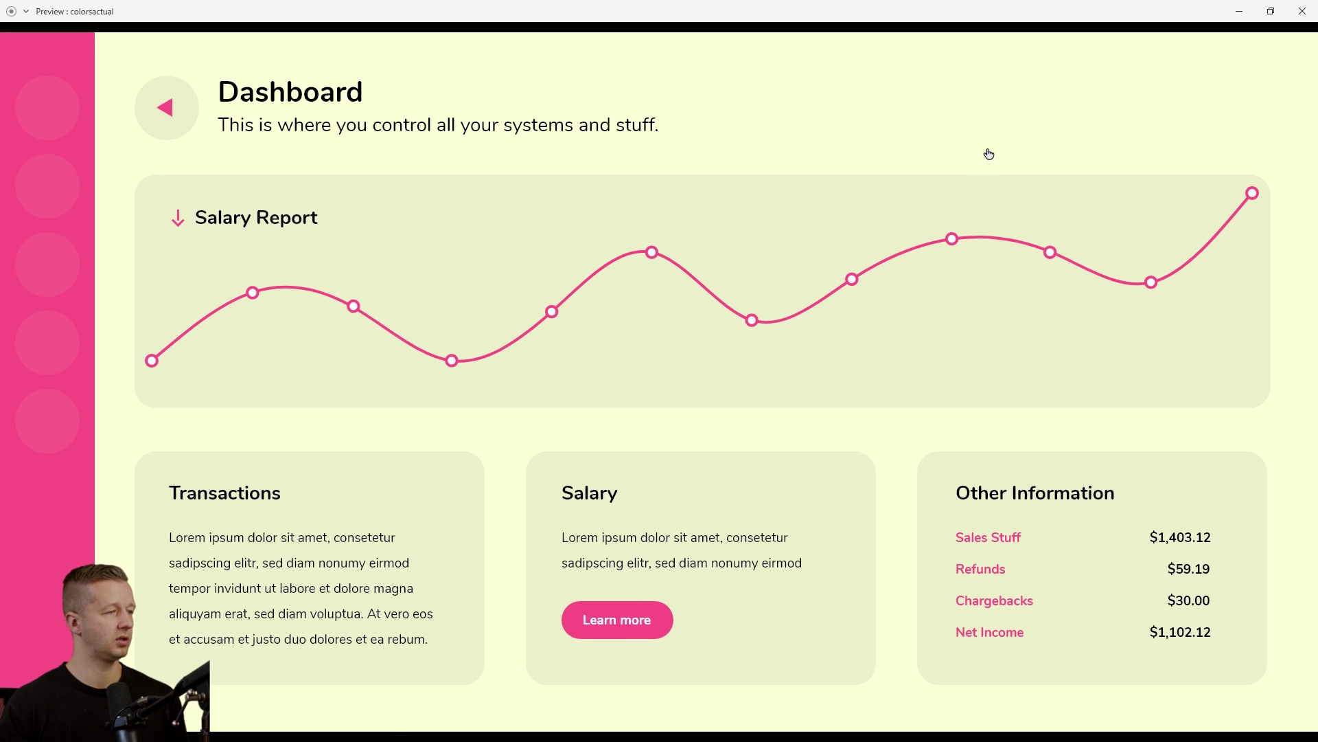
left_click(989, 153)
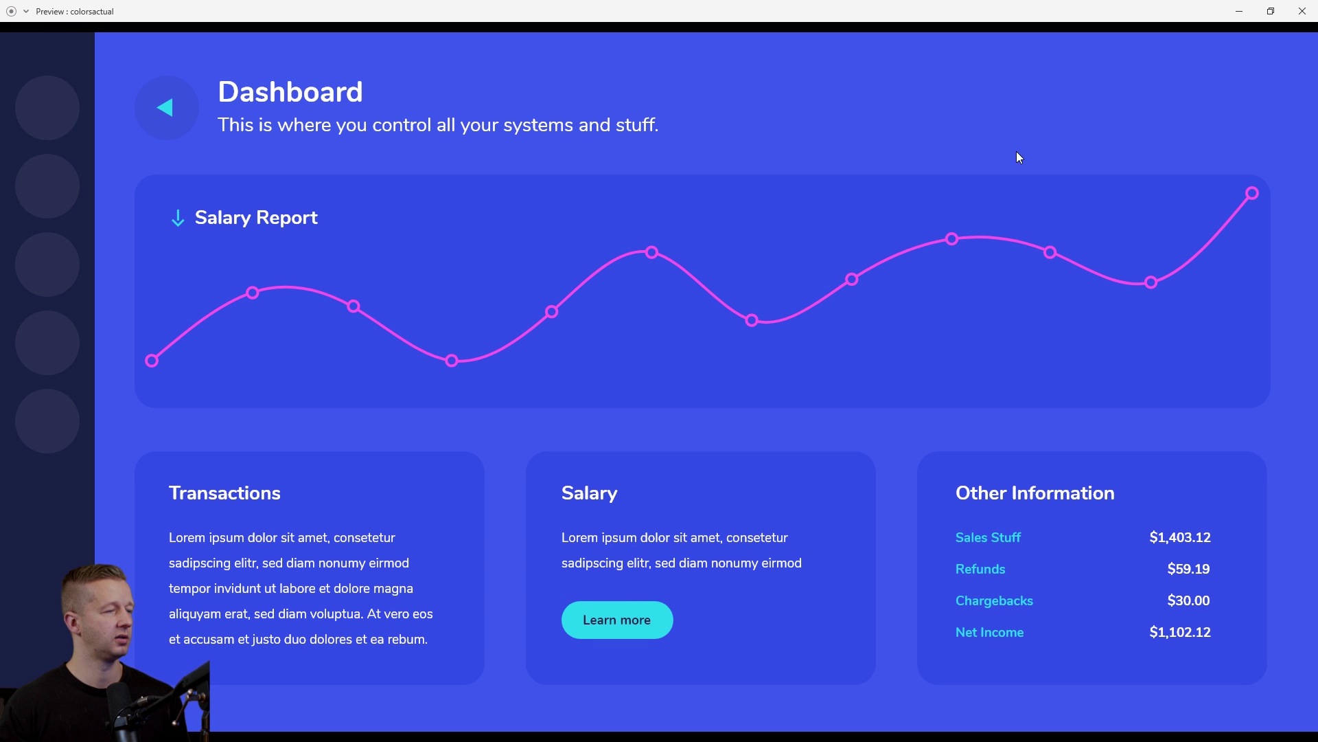
left_click(1016, 151)
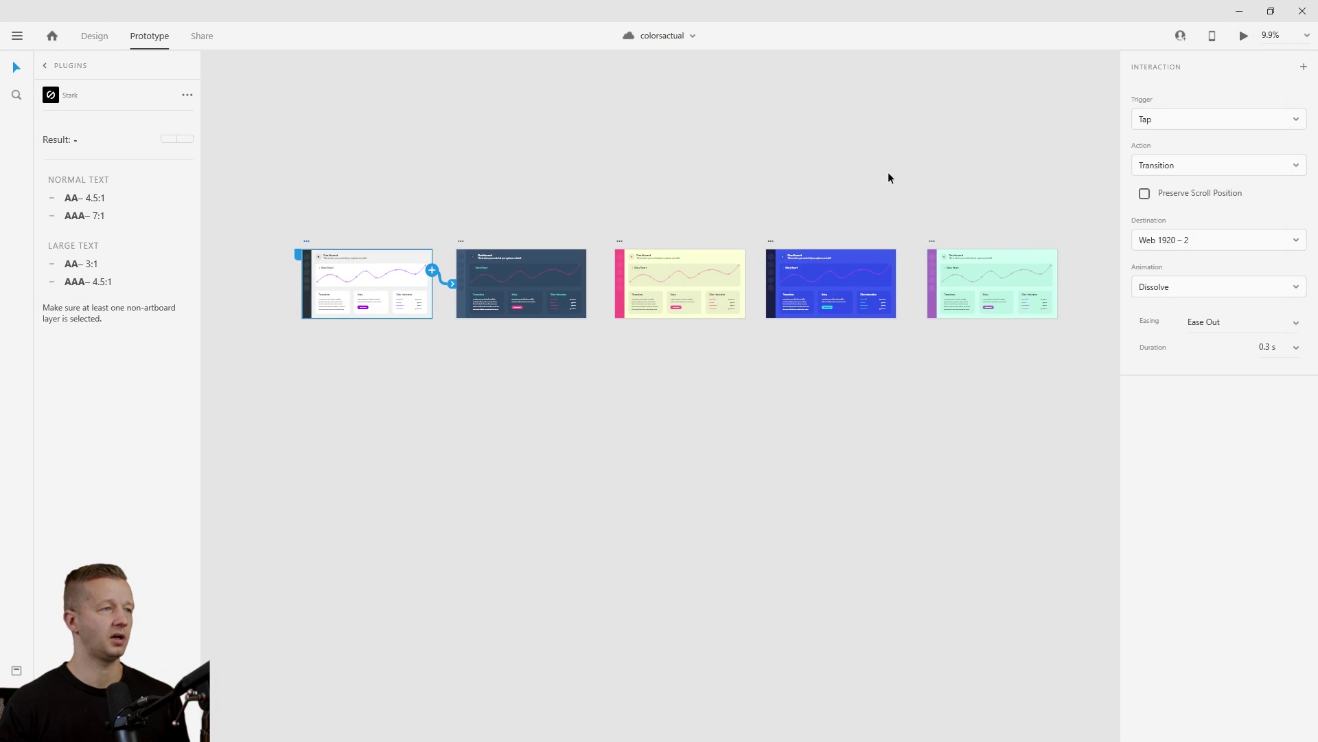